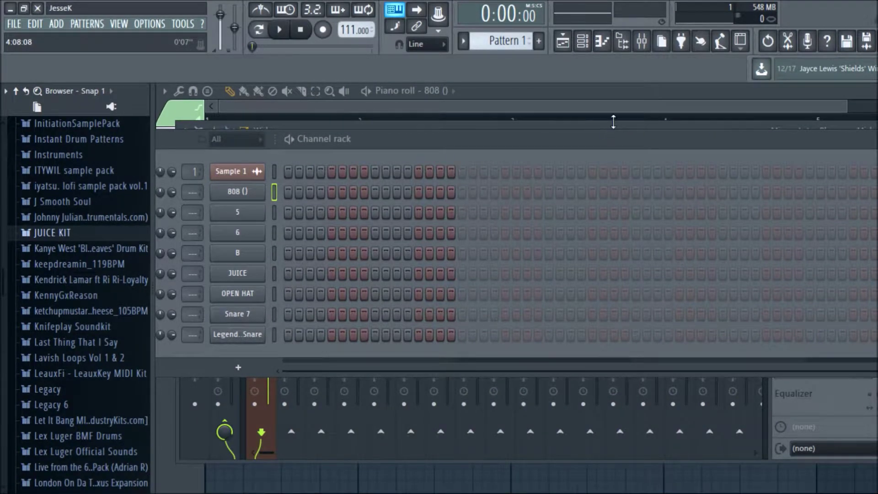
Show the playlist and add a second Pattern 1 clip at bar 5 on Track 2.
left_click(607, 106)
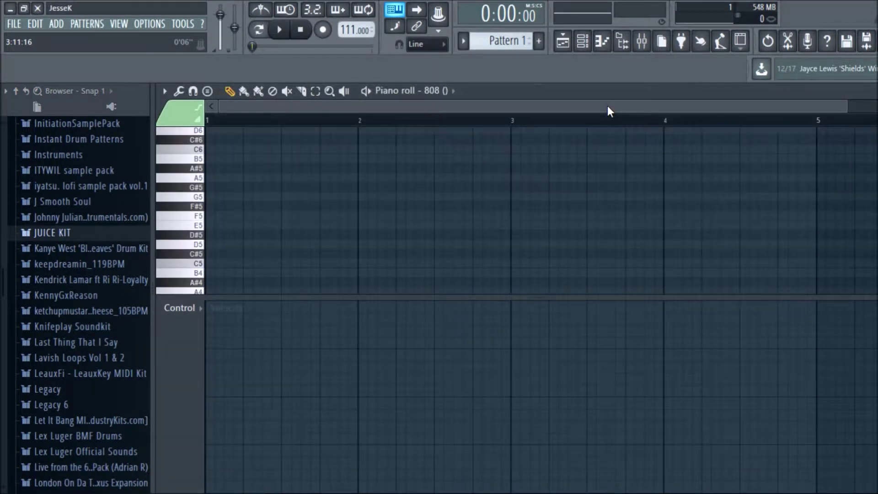
left_click(587, 45)
left_click(565, 44)
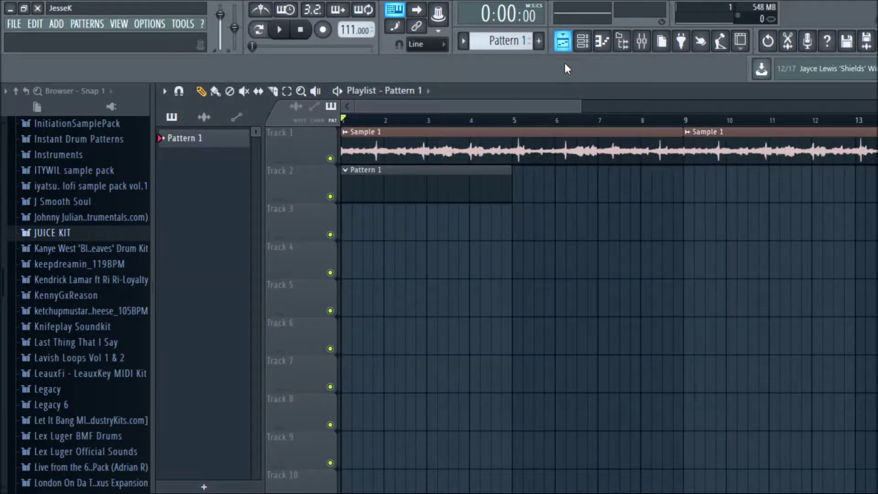
left_click(521, 182)
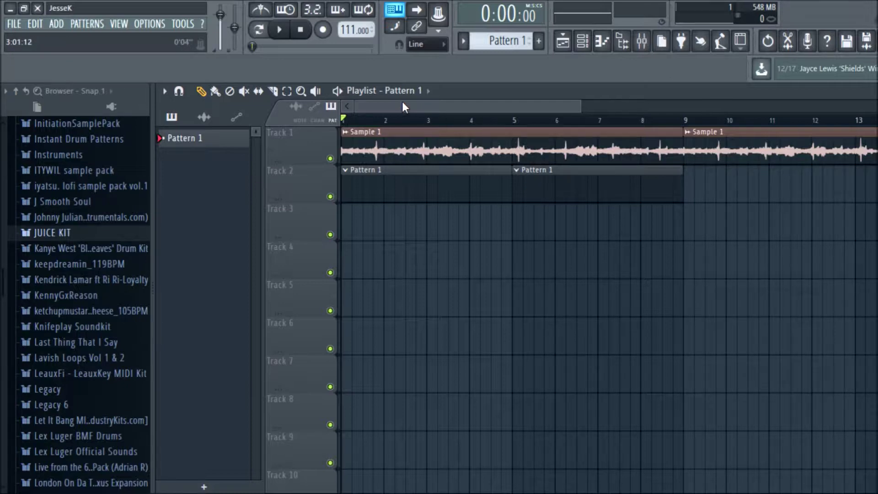
Play the song and check the recording's audio levels in the OBS mixer, returning to FL Studio.
key("space")
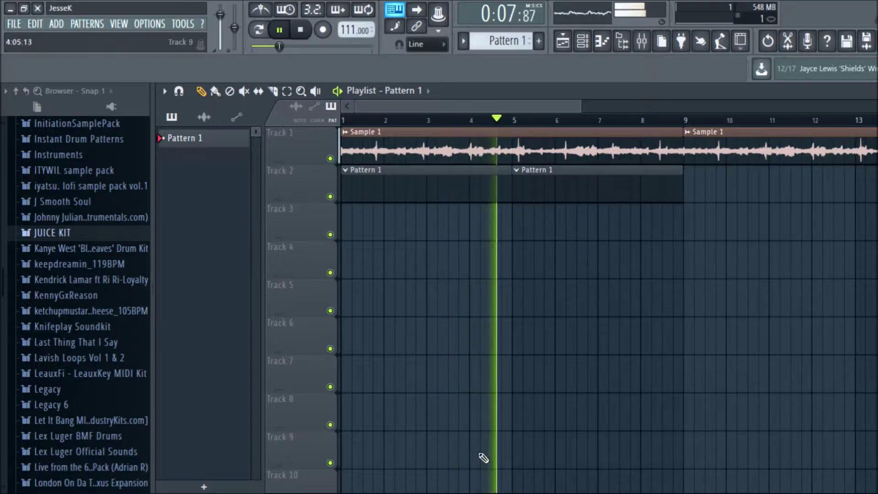
left_click(464, 492)
left_click_drag(625, 420, 619, 443)
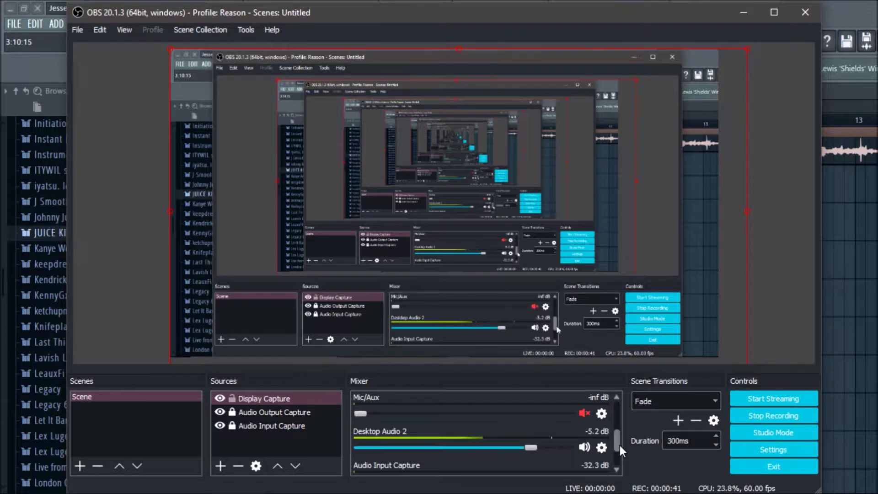
left_click(744, 12)
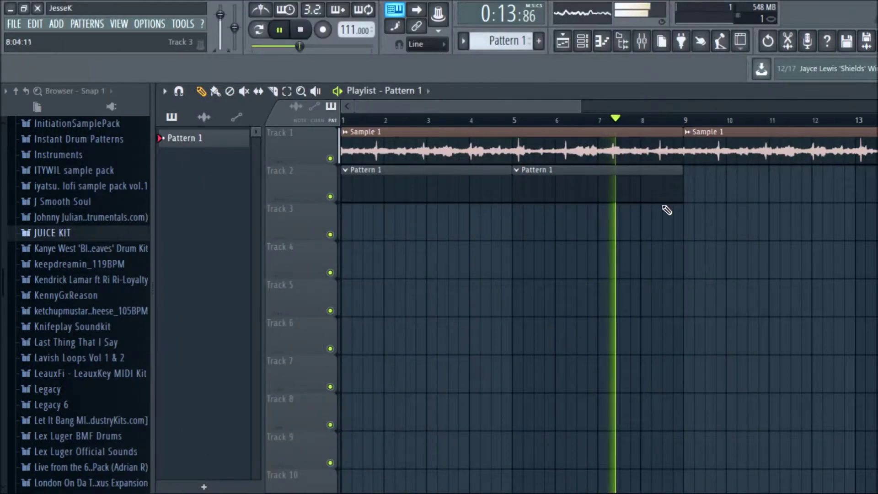
Delete both Pattern 1 clips from Track 2 in the playlist and stop playback.
right_click(681, 190)
right_click(455, 198)
left_click(582, 41)
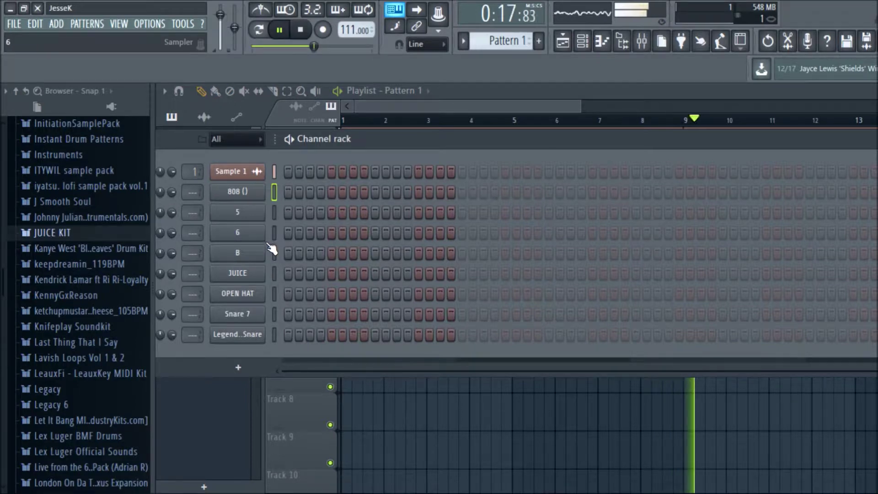
left_click(395, 108)
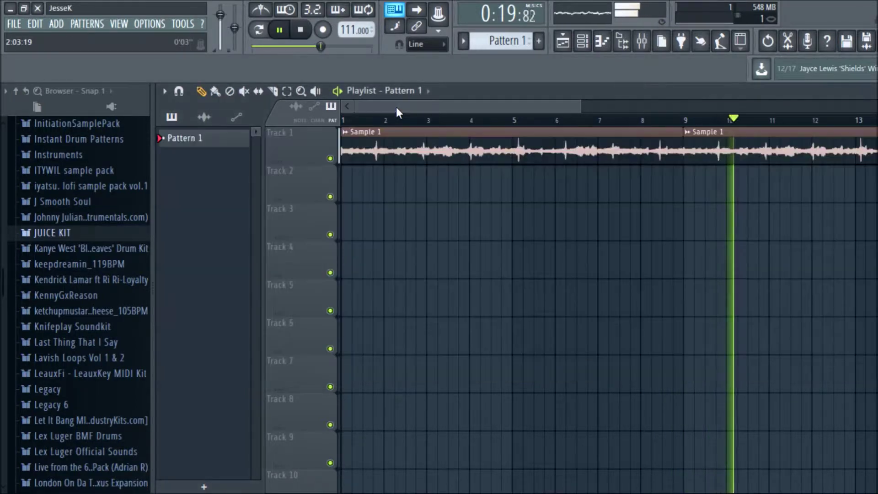
key("space")
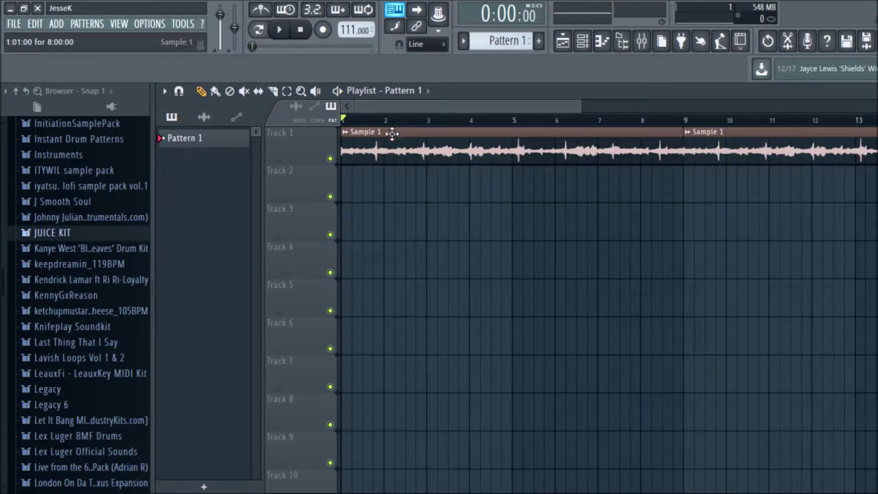
Move the first Sample 1 clip down to Track 2 and set the snap to (none).
left_click_drag(395, 131, 413, 191)
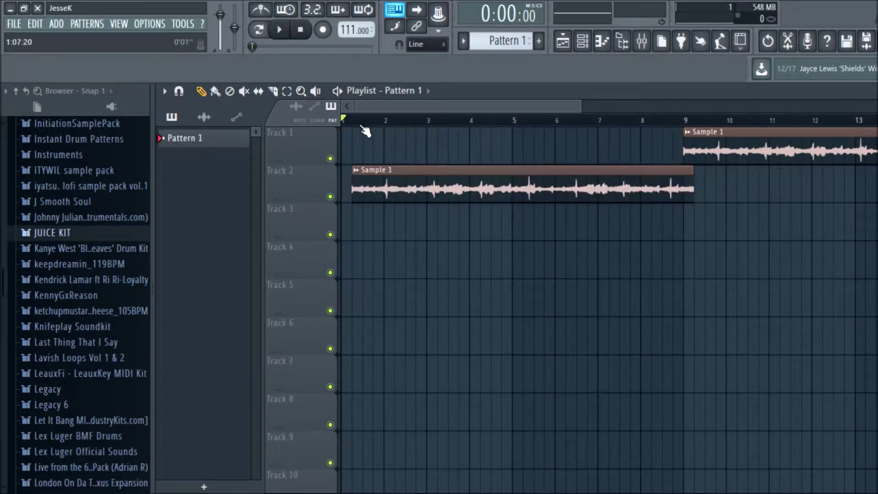
scroll(359, 123, "up", 5)
scroll(391, 131, "up", 4)
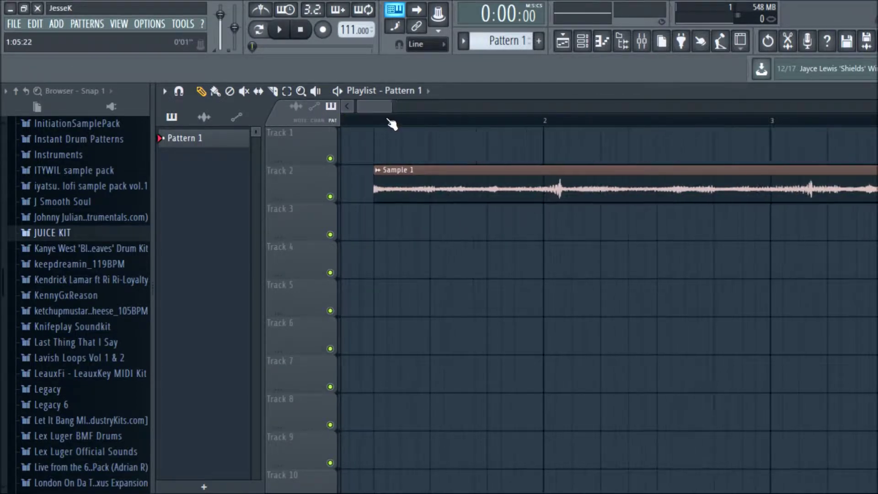
left_click(433, 46)
left_click(429, 75)
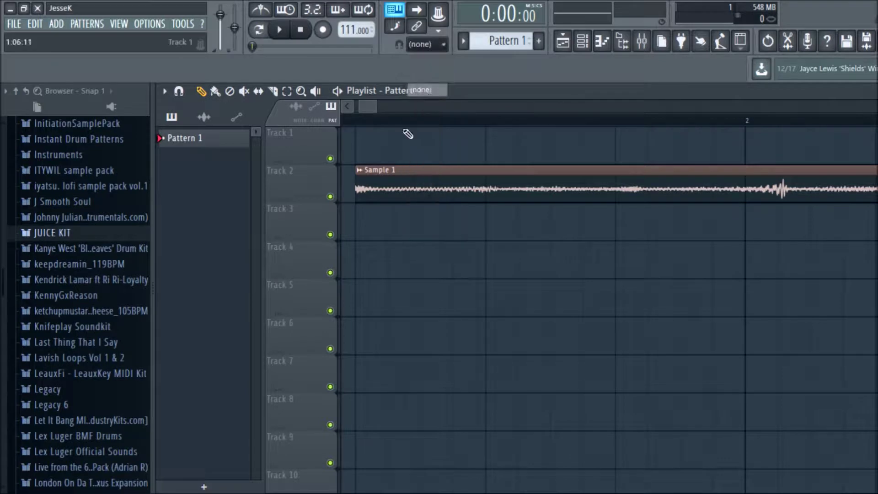
Trim the beginning of the Sample 1 clip on Track 2 and align the clip with the start of bar 1.
left_click_drag(360, 189, 346, 189)
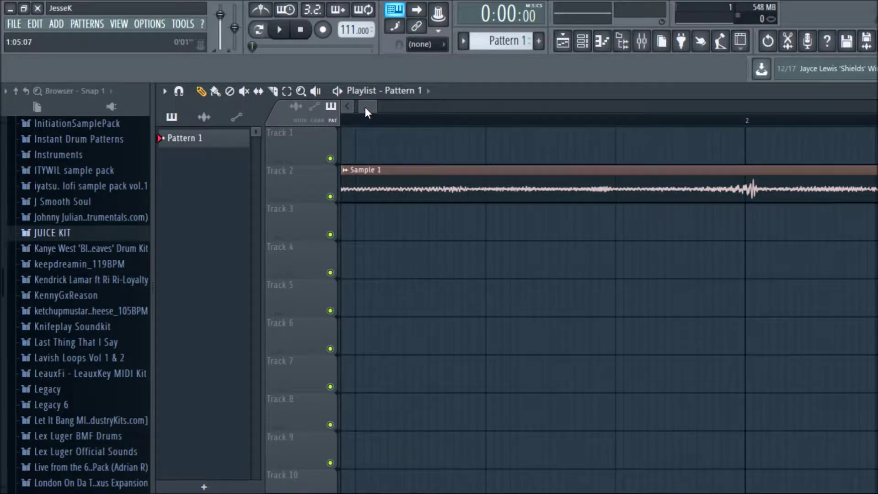
left_click_drag(365, 107, 320, 112)
left_click_drag(492, 190, 384, 190)
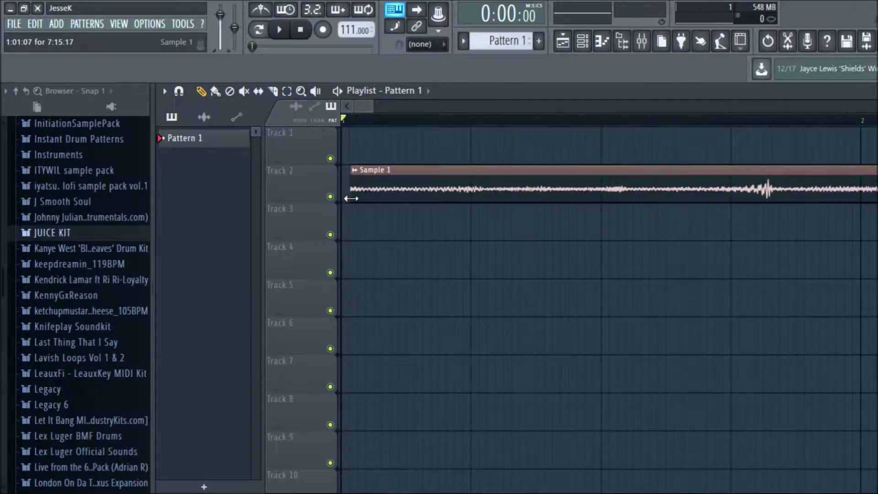
left_click(361, 196)
left_click_drag(362, 197, 337, 196)
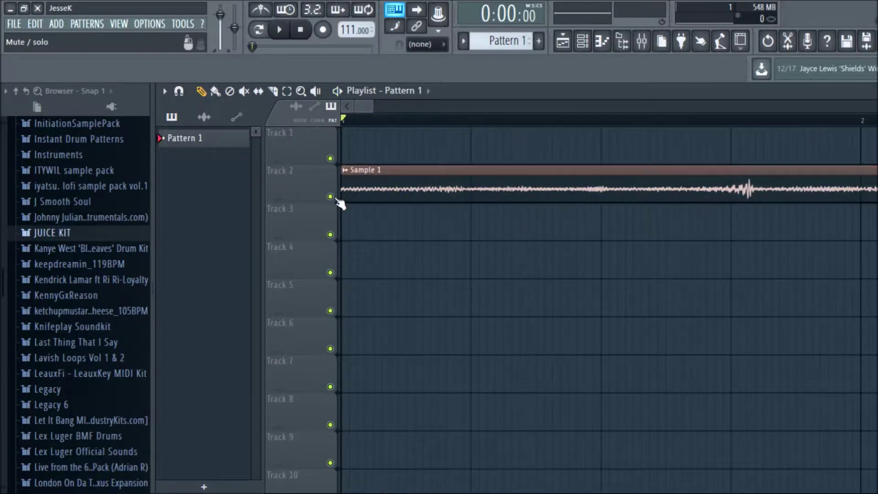
left_click_drag(357, 194, 339, 203)
Audition the trimmed Sample 1 clip from the start of the song.
key("space")
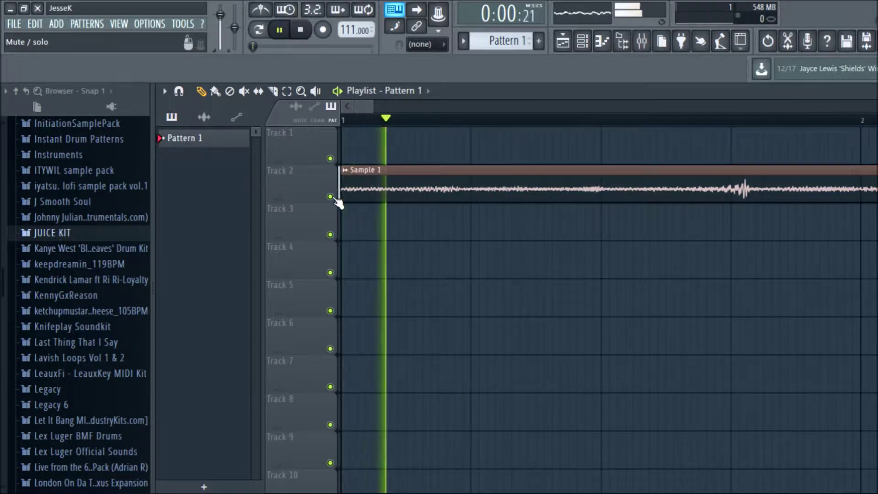
left_click_drag(373, 107, 614, 107)
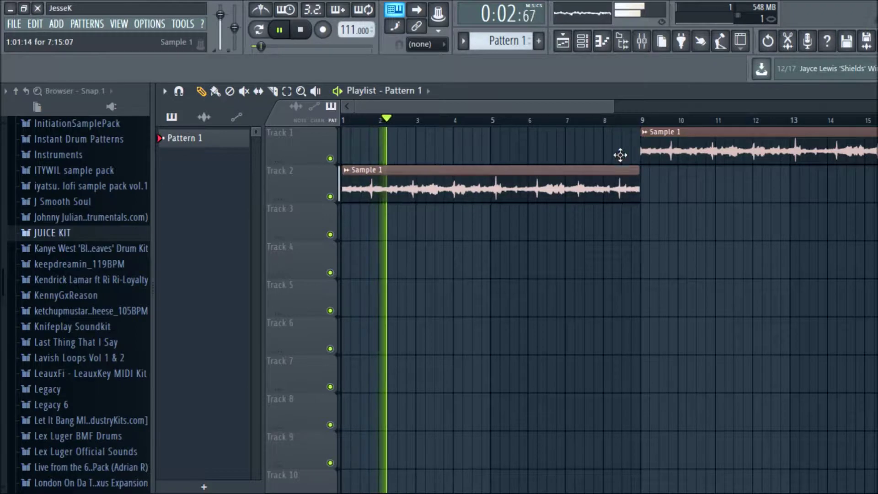
key("space")
With snap set to Line, move the trimmed Sample 1 clip to the start of Track 1 and delete the other clip at bar 9.
left_click(428, 44)
left_click(432, 59)
left_click_drag(523, 180, 582, 147)
right_click(672, 137)
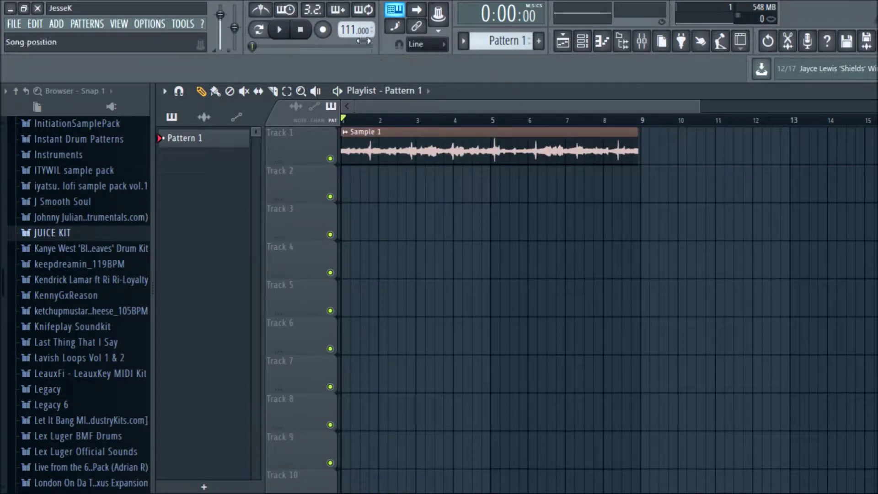
Set the tempo to 112 BPM and shorten the Sample 1 clip's end to bar 9.
scroll(352, 31, "down", 1)
left_click_drag(685, 106, 563, 113)
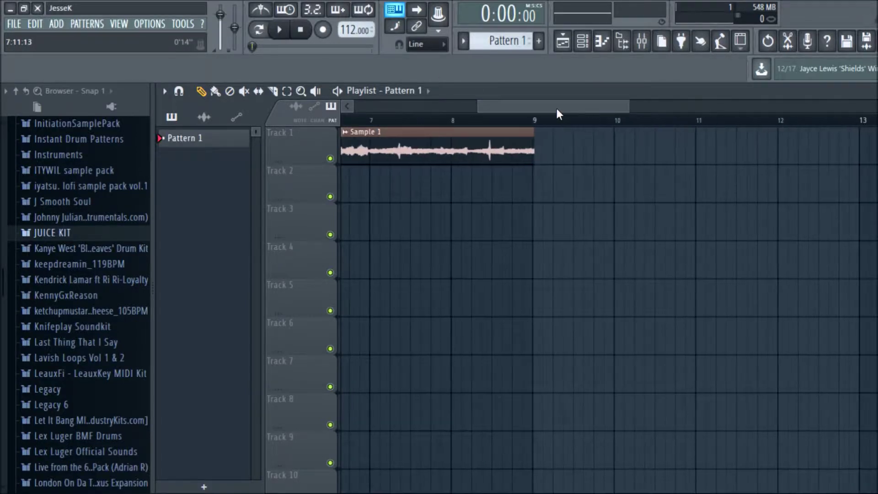
scroll(534, 123, "up", 6)
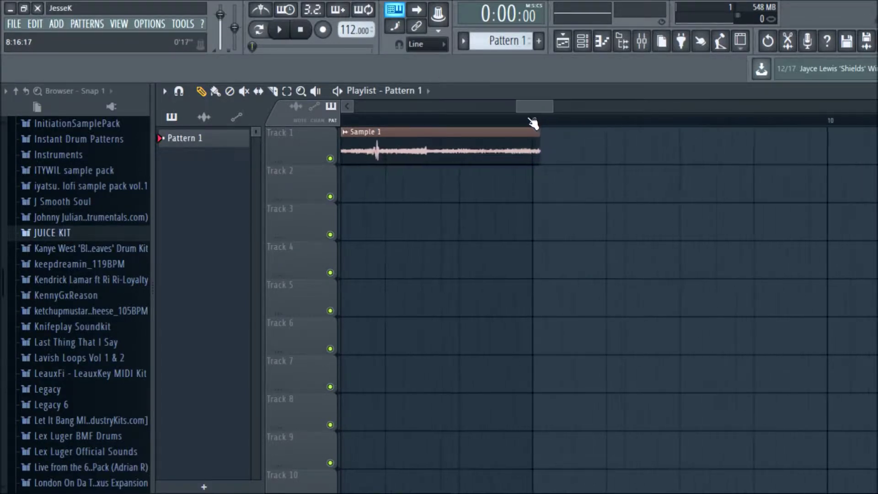
left_click(273, 91)
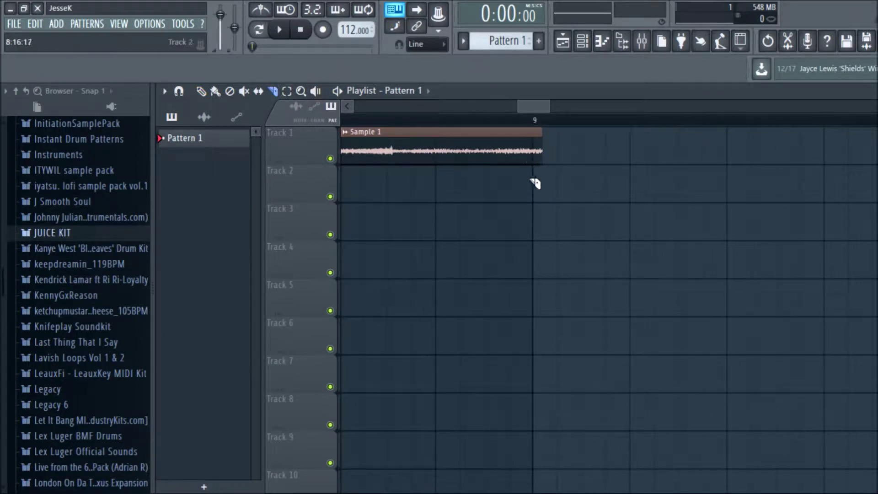
left_click(207, 91)
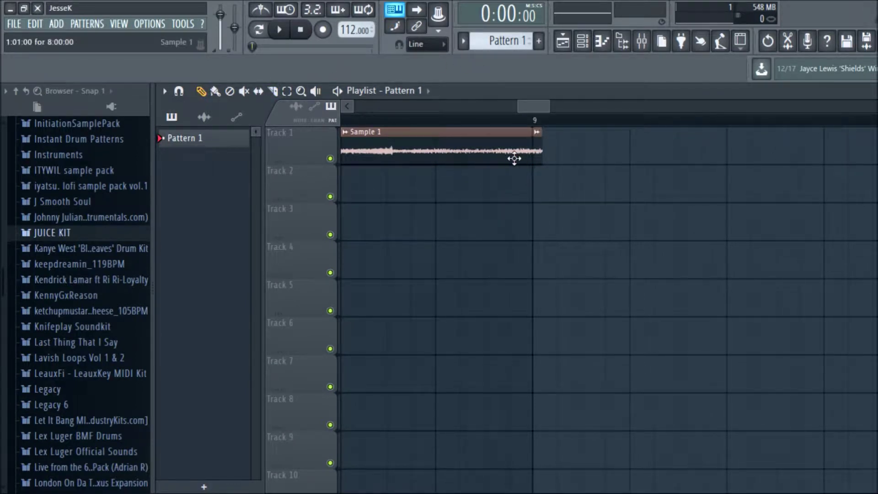
left_click_drag(540, 156, 533, 154)
left_click_drag(524, 101, 355, 105)
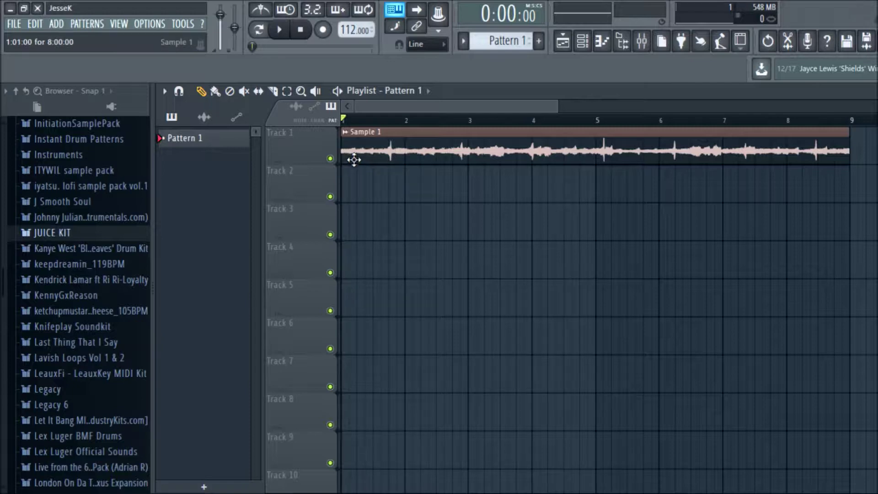
Play the song and lock Track 1 to its Sample 1 content.
key("space")
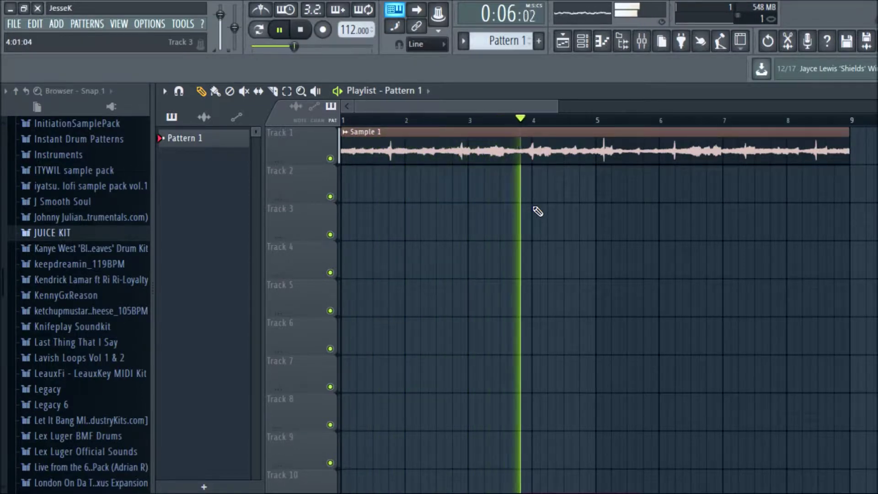
left_click_drag(558, 109, 652, 116)
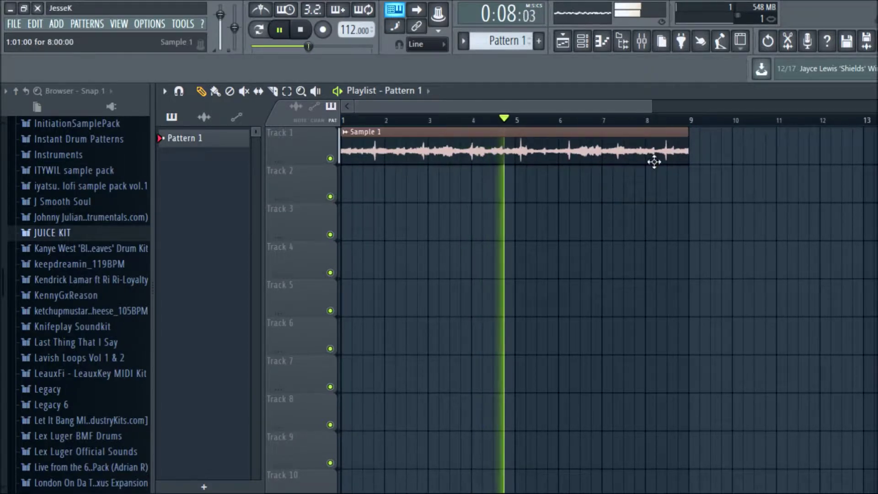
left_click(692, 152)
right_click(713, 158)
right_click(323, 129)
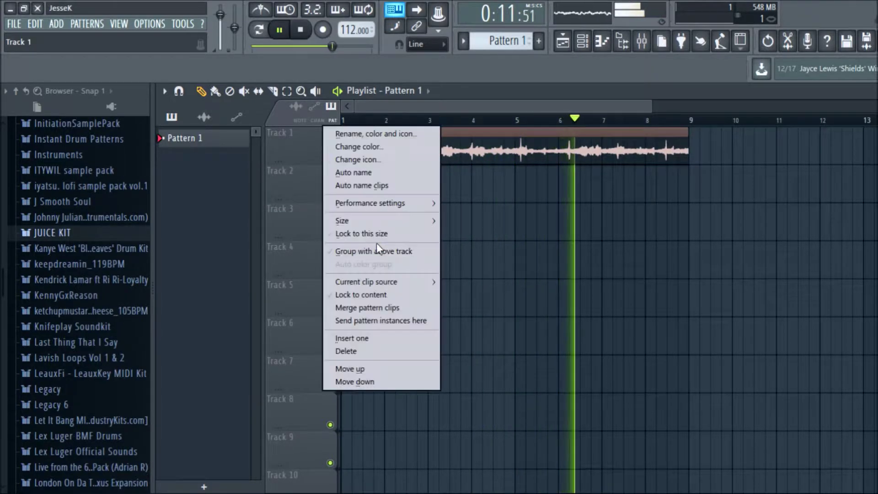
left_click(396, 300)
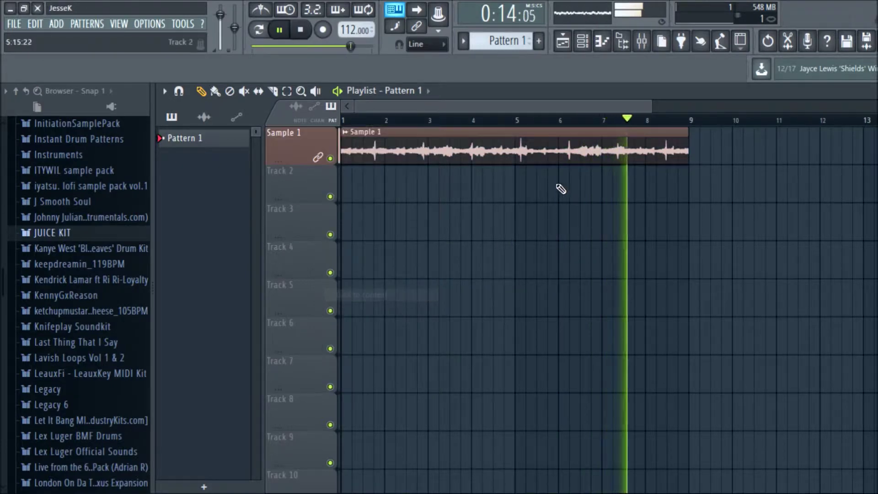
Duplicate the Sample 1 clip to start at bar 9 on the same track, and stop playback.
key("ctrl+a")
key("ctrl+b")
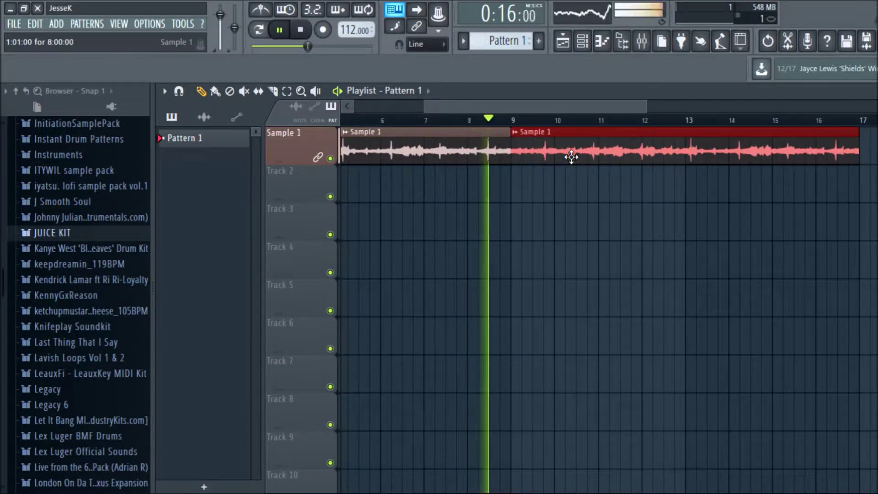
left_click(580, 159)
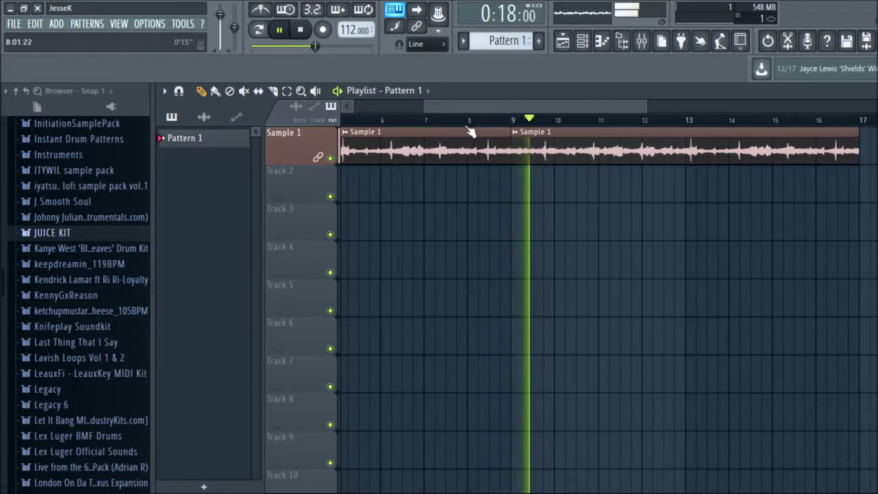
scroll(658, 120, "down", 2)
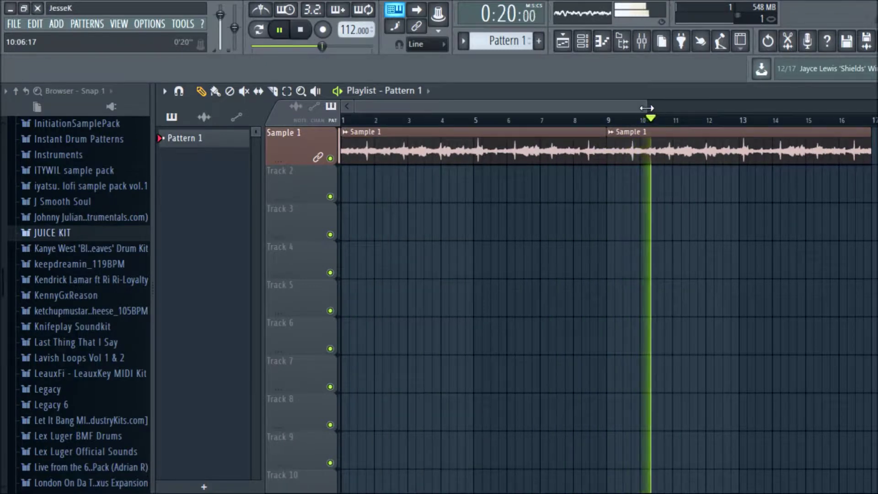
scroll(668, 120, "down", 1)
key("space")
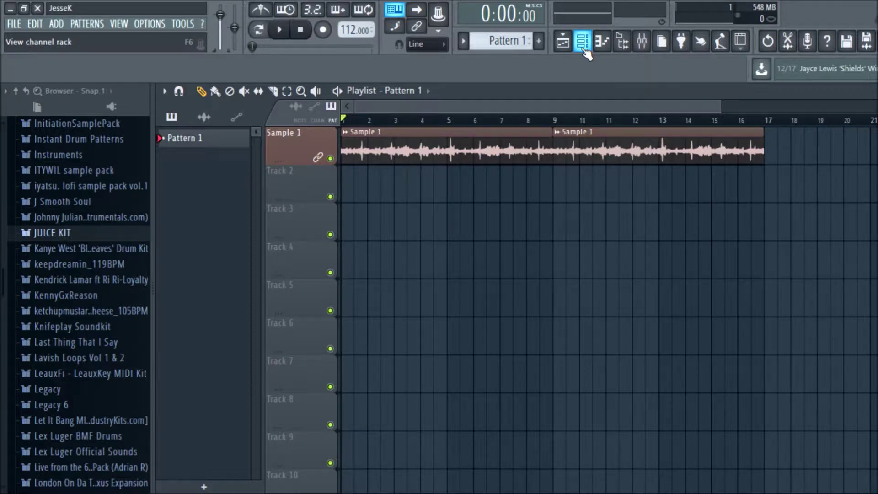
Open the channel rack and audition the 808, 5, 6 and B samples in their channel settings.
left_click(583, 42)
left_click(232, 231)
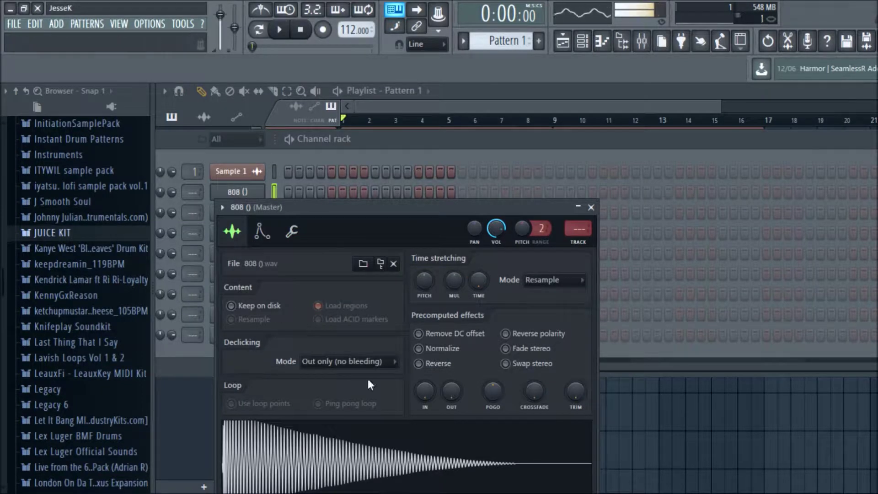
key("Down")
key("Down")
key("Down")
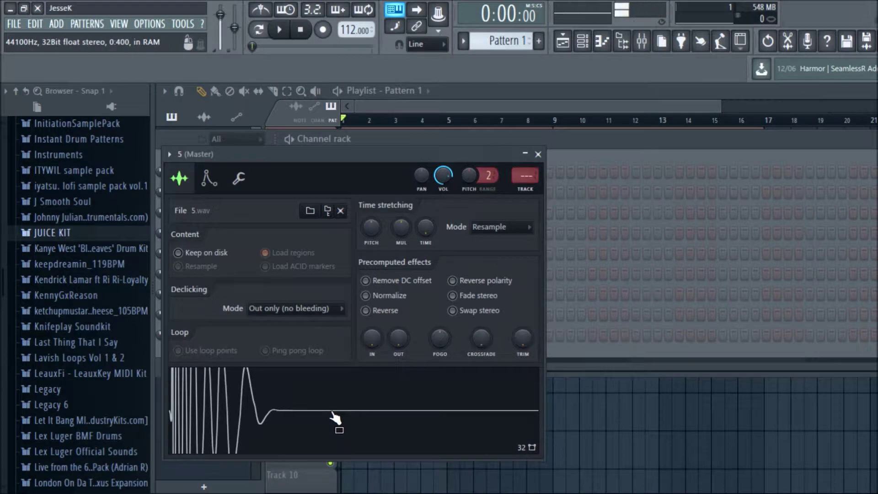
key("F6")
left_click(583, 42)
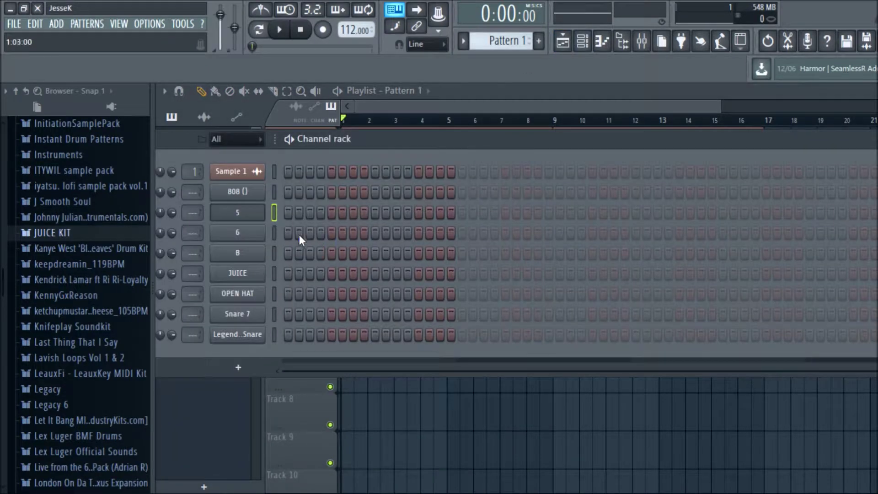
left_click(251, 234)
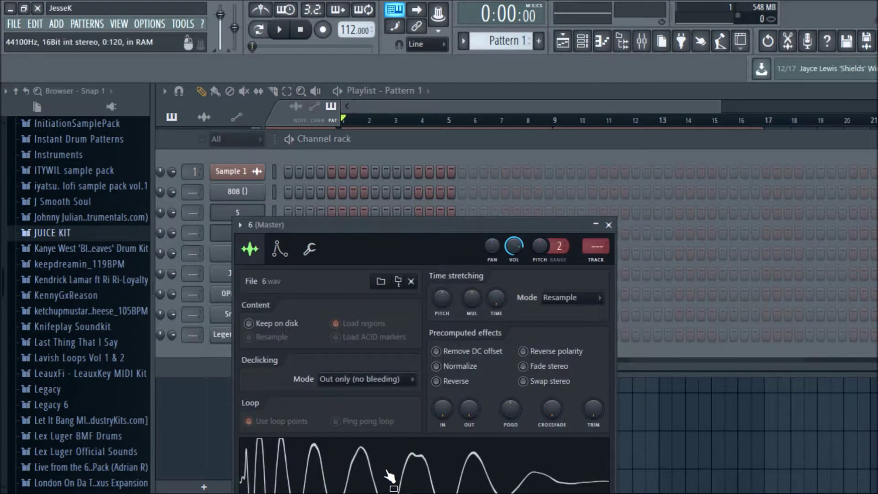
left_click(271, 425)
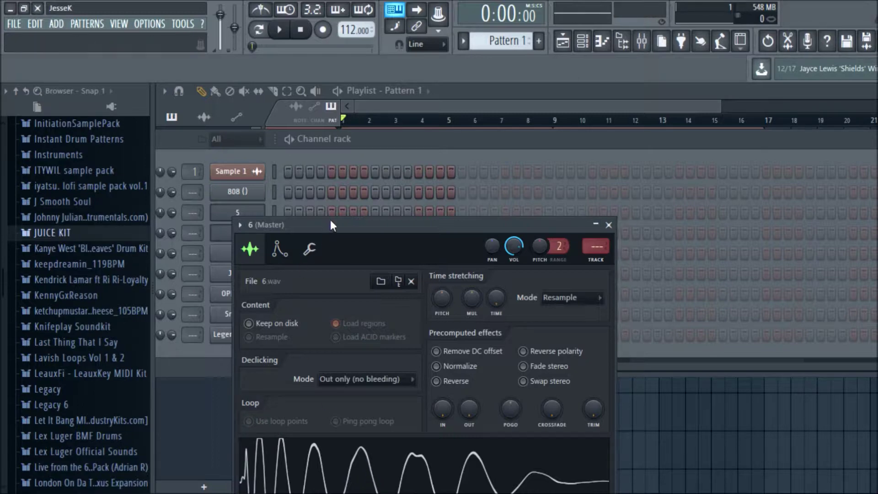
left_click_drag(328, 223, 442, 111)
left_click(227, 257)
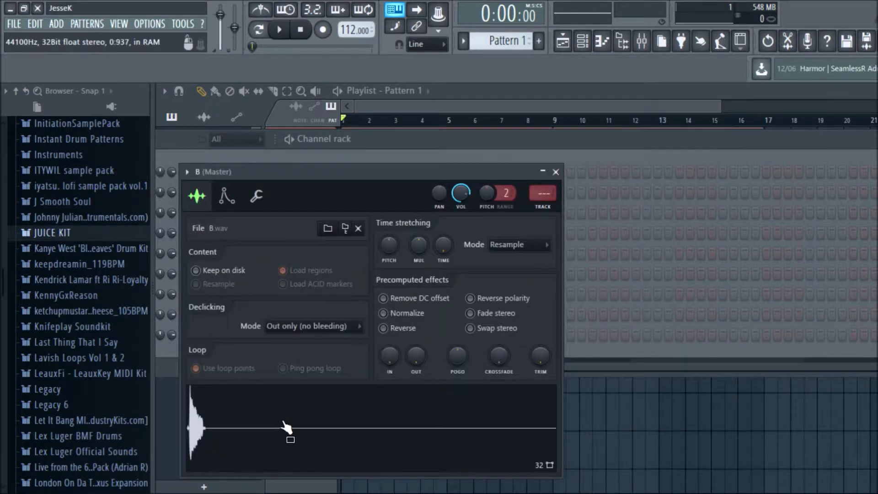
left_click(556, 172)
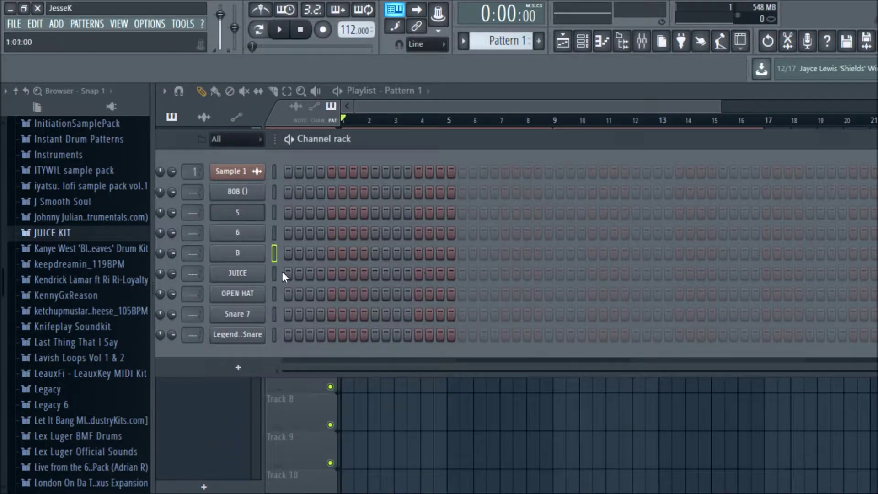
Audition the JUICE, OPEN HAT, Snare 7 and Legendary Snare samples in their channel settings.
left_click(259, 274)
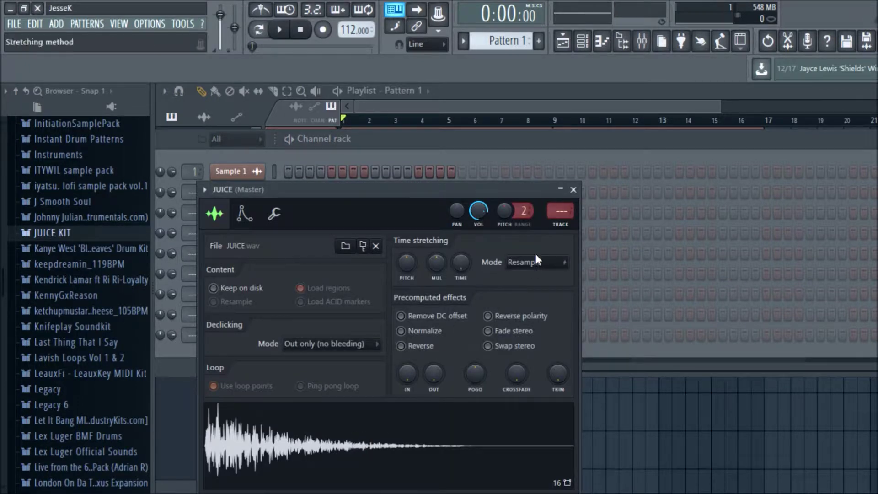
left_click(573, 189)
left_click(215, 293)
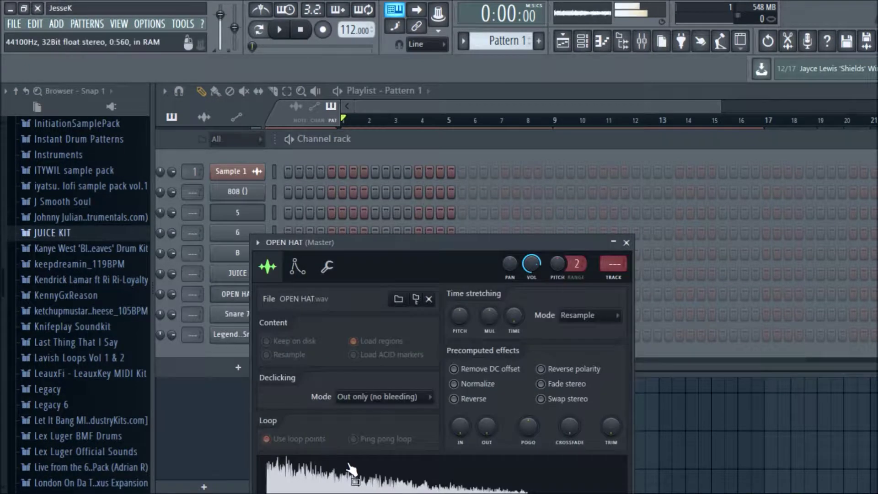
left_click(623, 242)
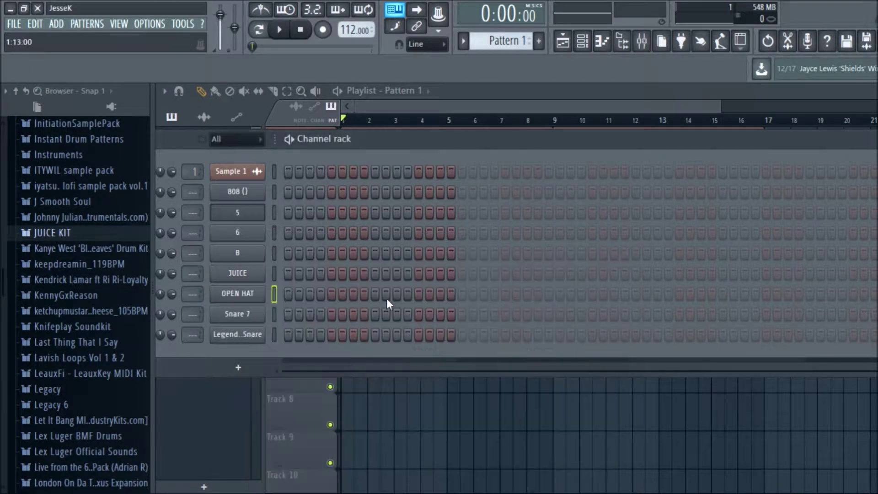
left_click(251, 320)
left_click(580, 156)
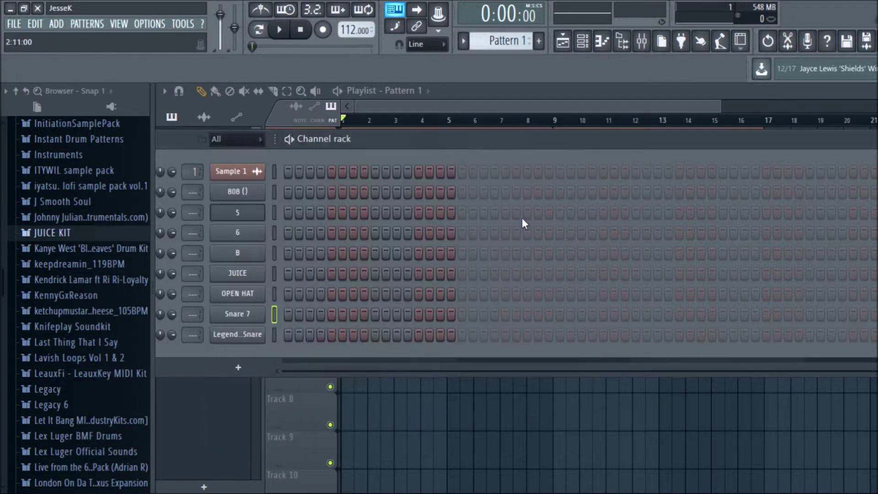
left_click(244, 338)
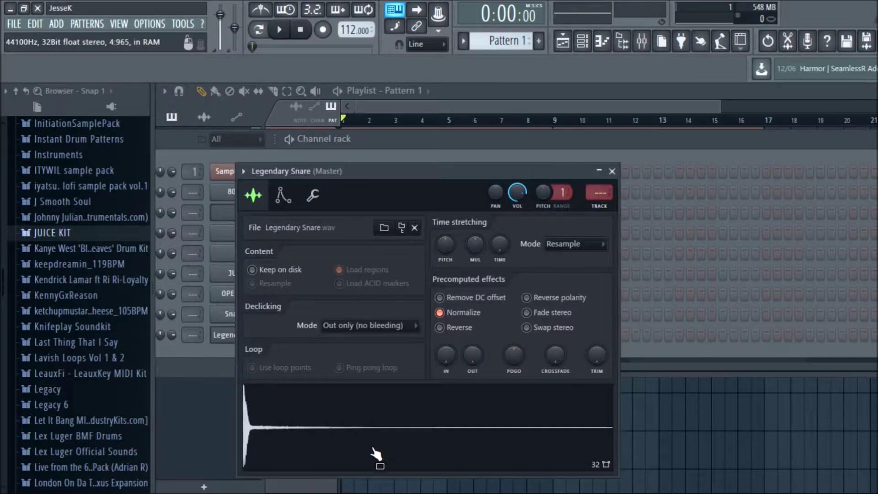
left_click(613, 172)
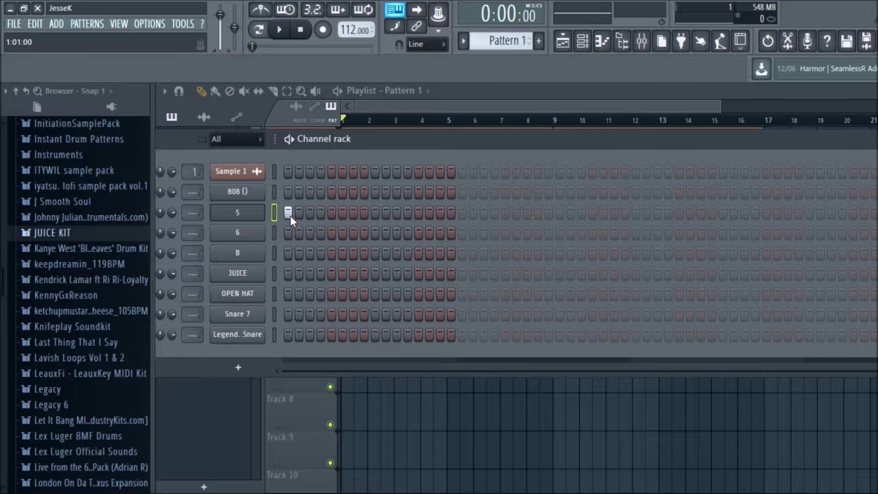
Switch to Pattern 2 and place it at the start of Track 2, extended to 4 bars.
left_click(379, 162)
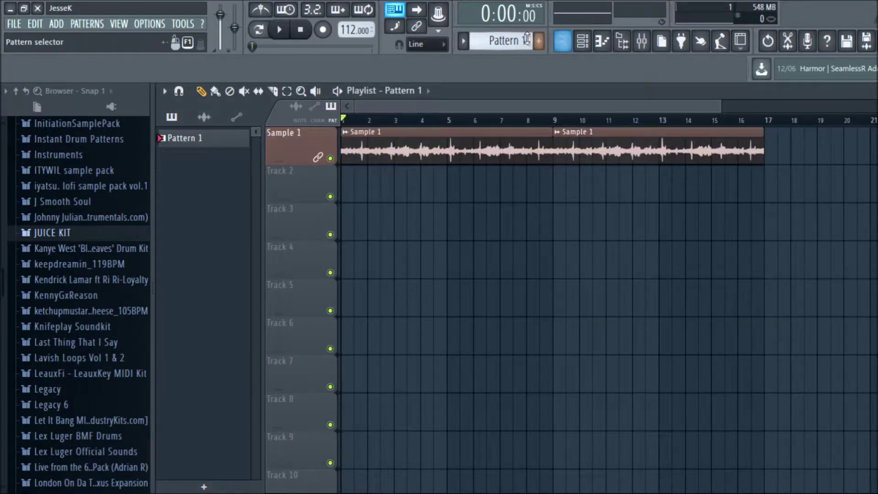
left_click(583, 41)
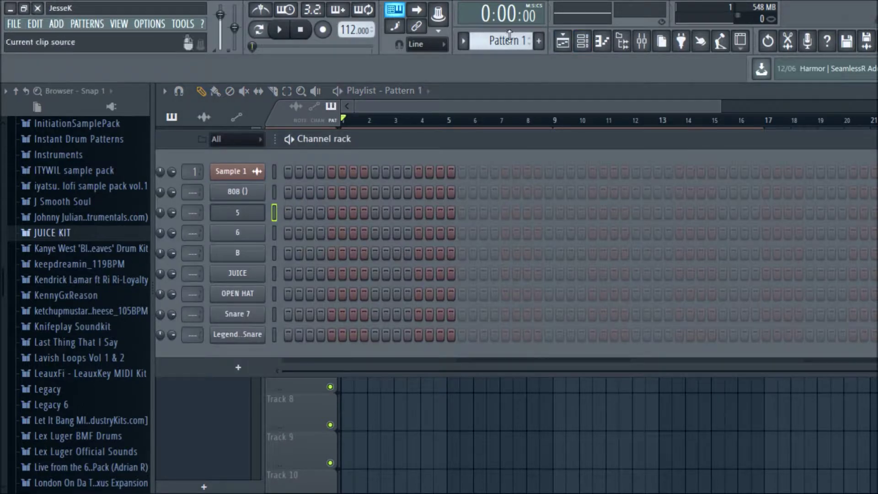
scroll(511, 40, "down", 1)
left_click(456, 104)
left_click(361, 180)
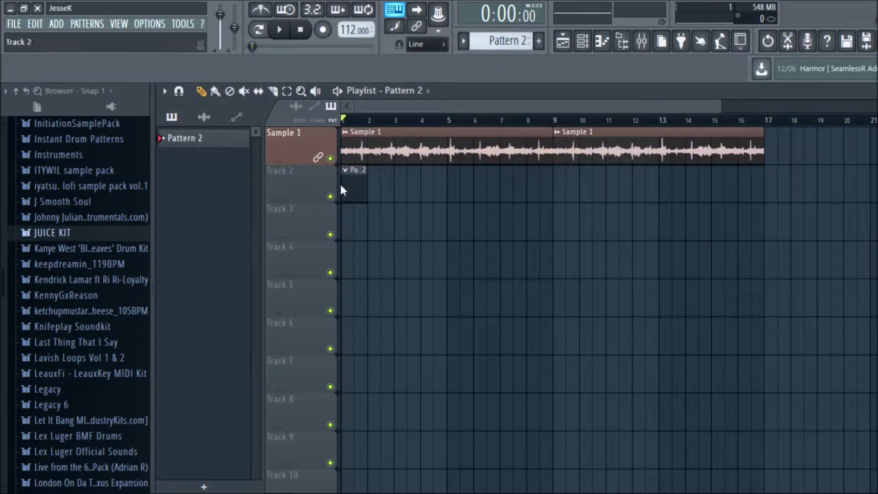
left_click_drag(401, 183, 446, 182)
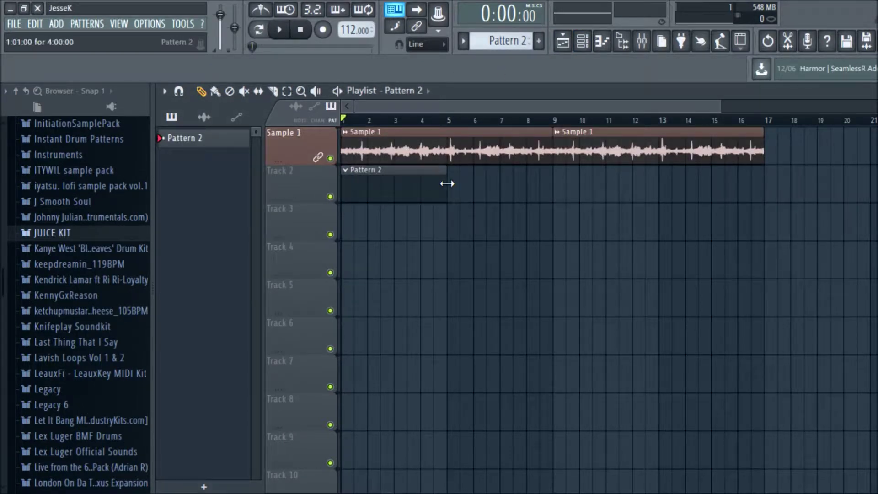
Repeat the 4-bar Pattern 2 clip on Track 2 at bars 5, 9 and 13.
left_click(452, 184)
left_click(566, 192)
left_click_drag(614, 191, 602, 190)
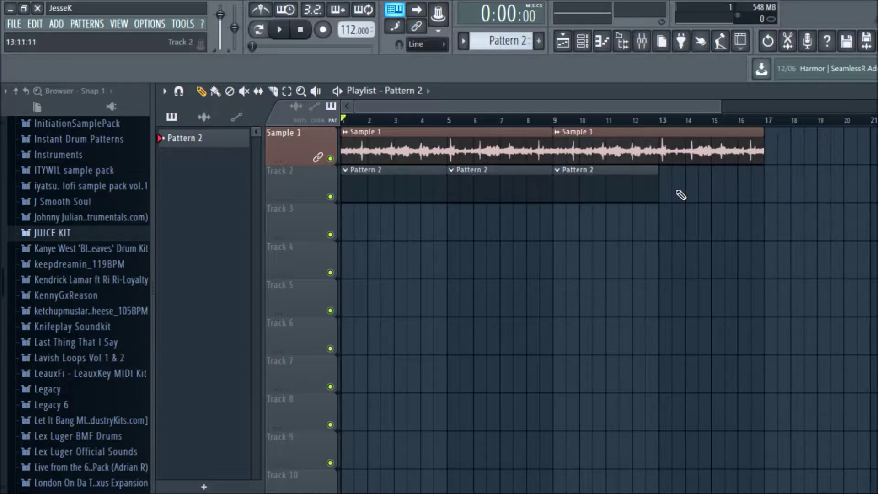
left_click(682, 194)
left_click_drag(690, 191, 679, 190)
In Pattern 2, place sample 5 on step 1 and both Snare 7 and Legendary Snare on step 9, previewing during playback.
left_click(583, 41)
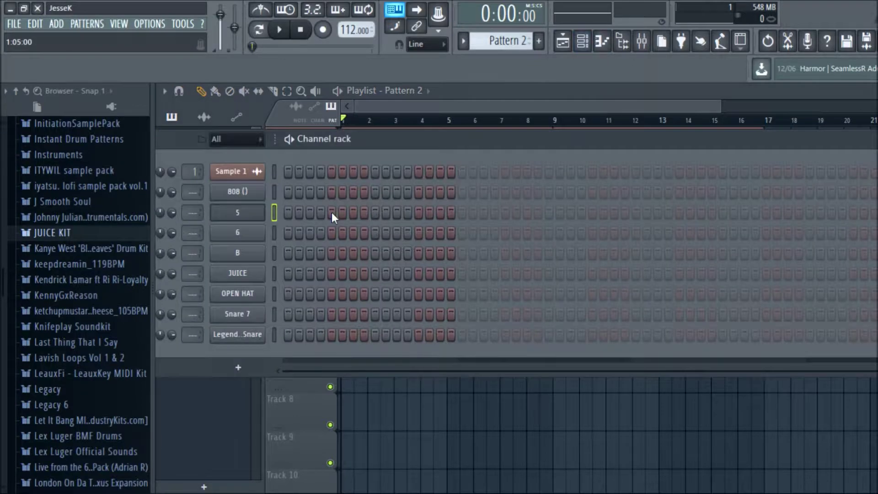
left_click(288, 212)
key("space")
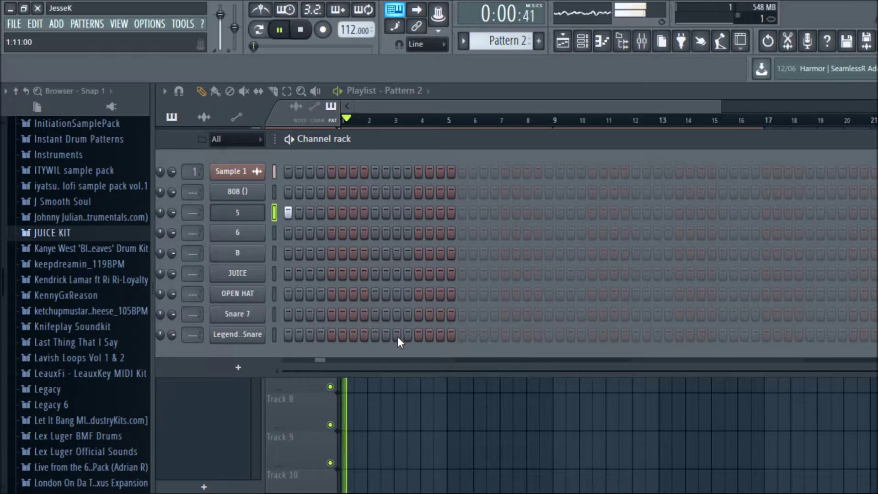
left_click(377, 317)
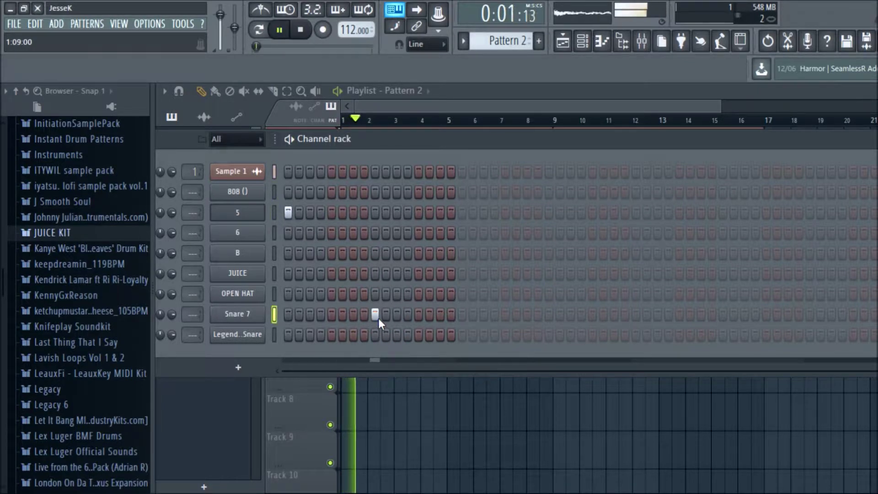
left_click(376, 334)
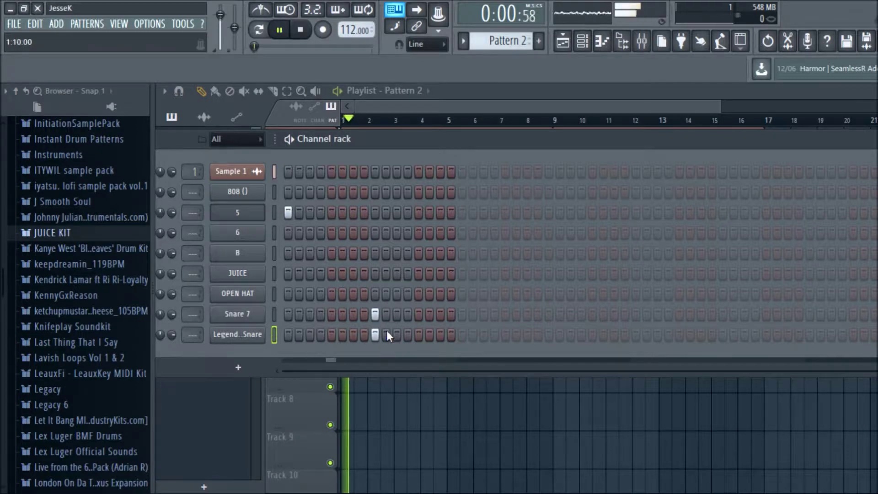
key("space")
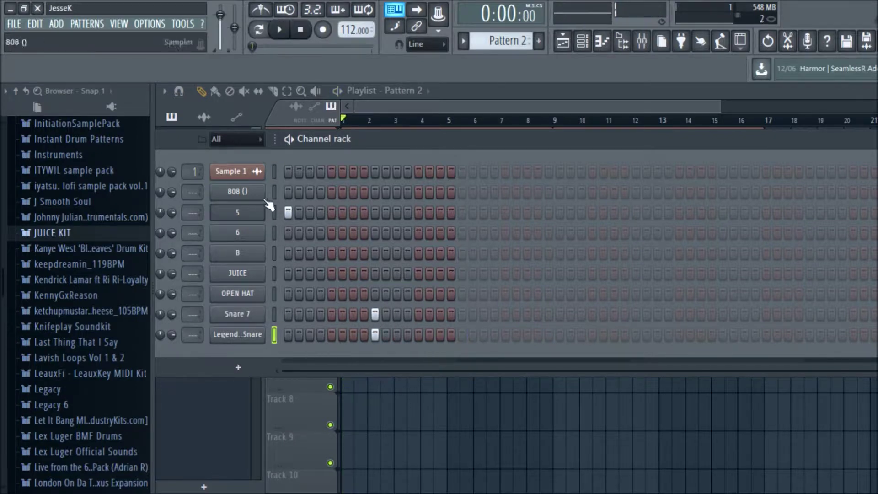
In Snare 7's piano roll, add one-step C5 notes halfway through bars 2 and 3.
right_click(251, 313)
left_click(290, 314)
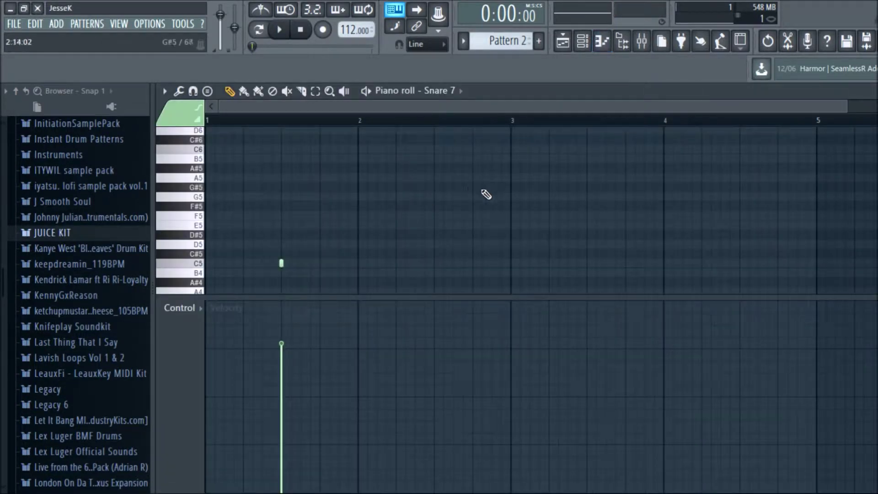
left_click(435, 266)
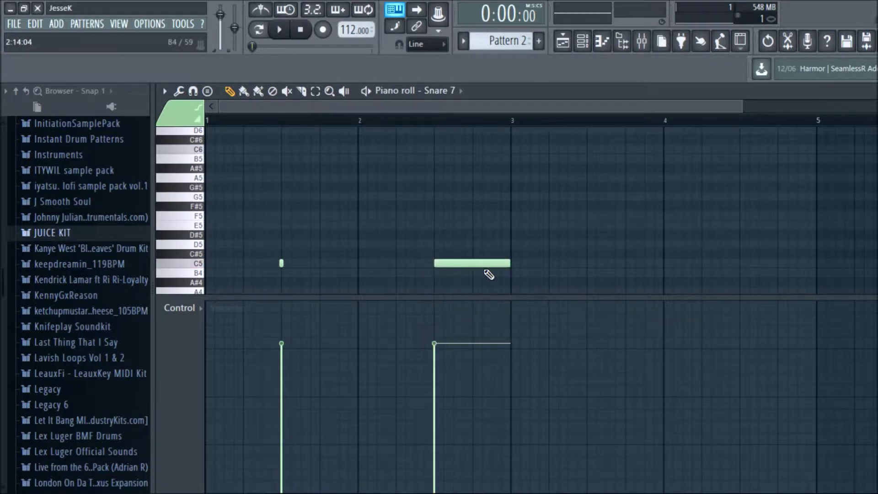
key("ctrl+q")
left_click(591, 265)
right_click(594, 263)
left_click(592, 263)
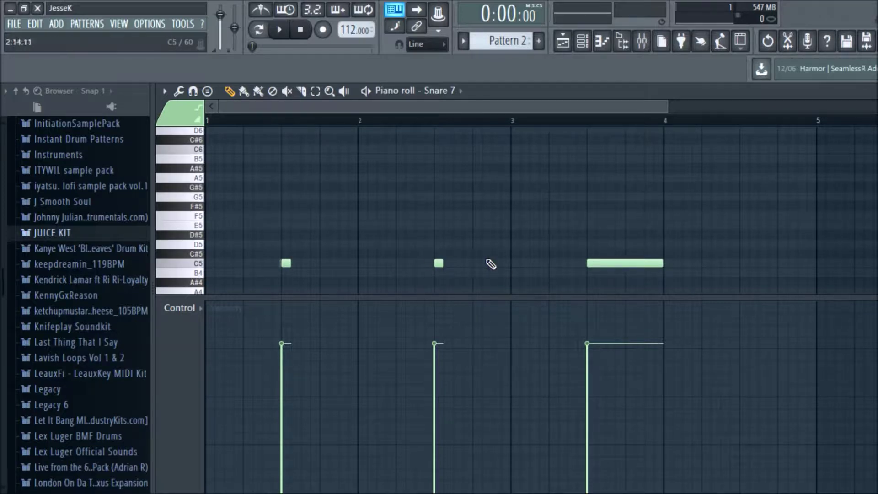
key("ctrl+z")
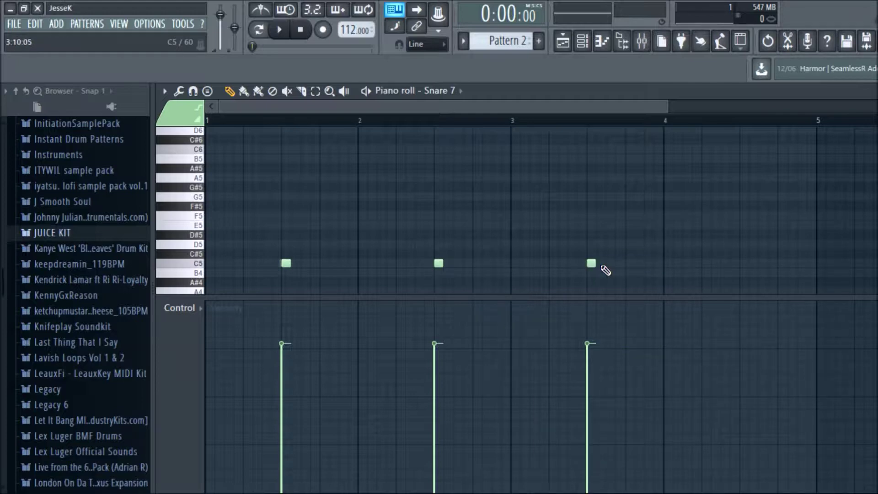
Add a one-step C5 note for Snare 7 halfway through bar 4.
left_click_drag(596, 264, 668, 264)
key("ctrl+z")
left_click(741, 265)
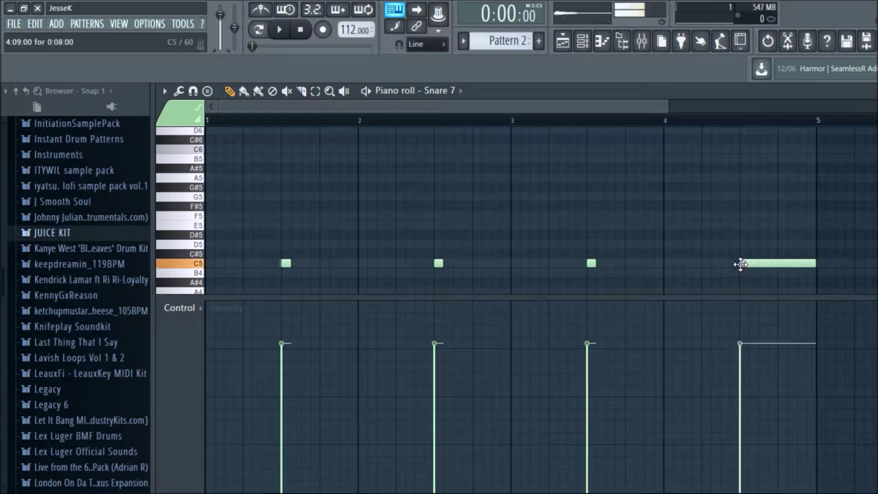
right_click(737, 266)
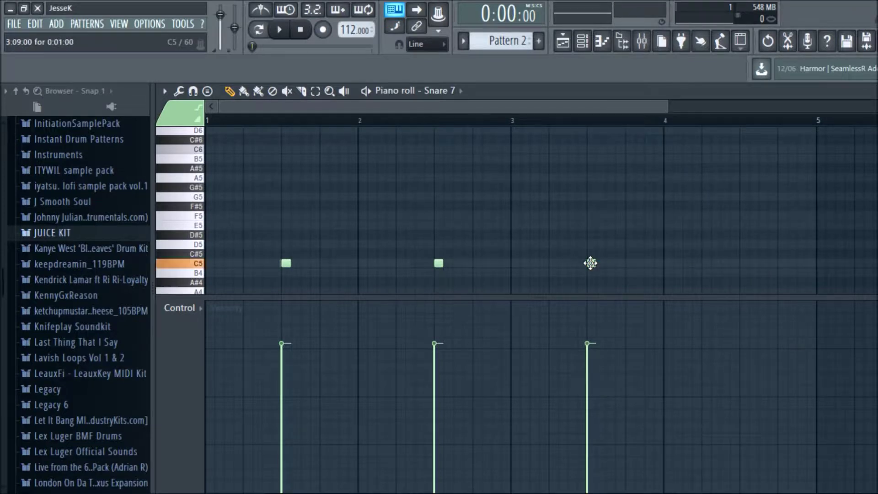
left_click(743, 265)
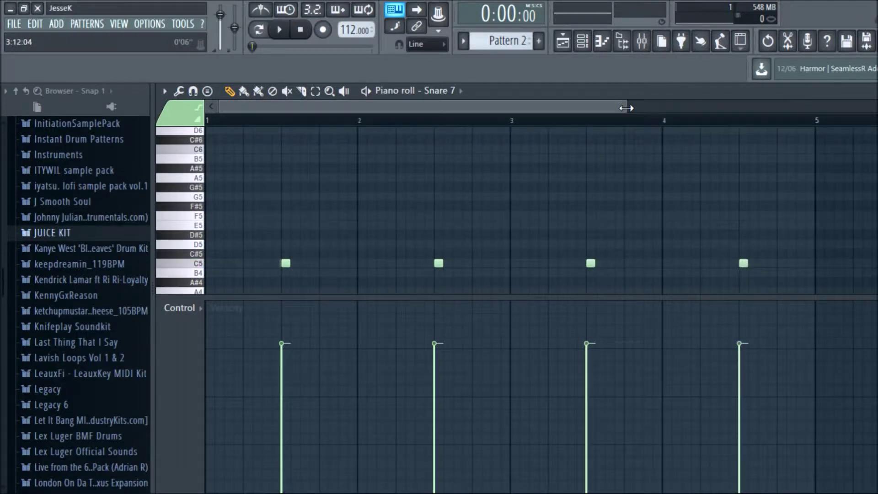
Copy Snare 7's piano roll notes into the Legendary Snare channel.
left_click_drag(612, 106, 751, 106)
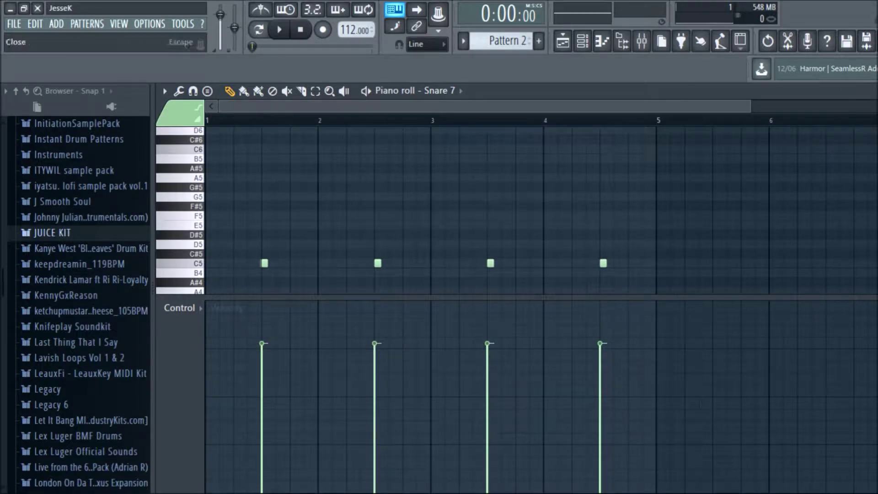
key("Escape")
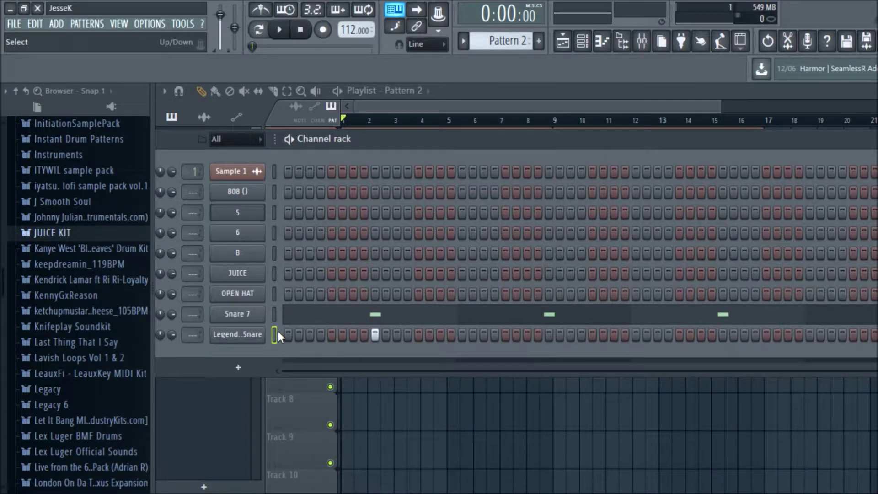
key("ctrl+v")
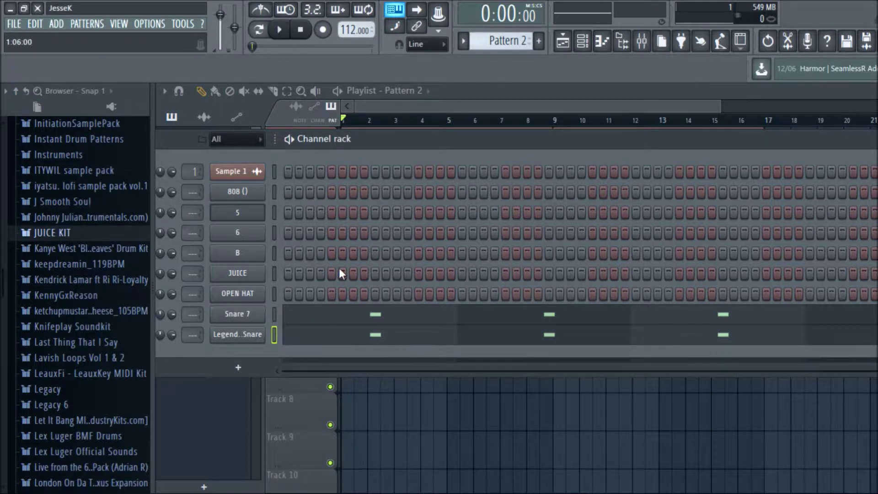
Preview the song, move the channel rack to uncover its mixing controls, and set Snare 7's volume to 59%.
key("space")
key("space")
left_click_drag(379, 142, 425, 141)
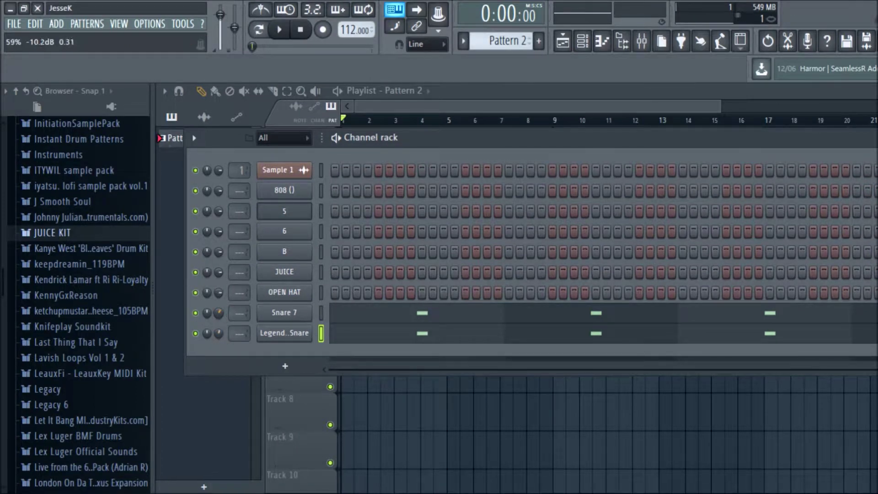
key("space")
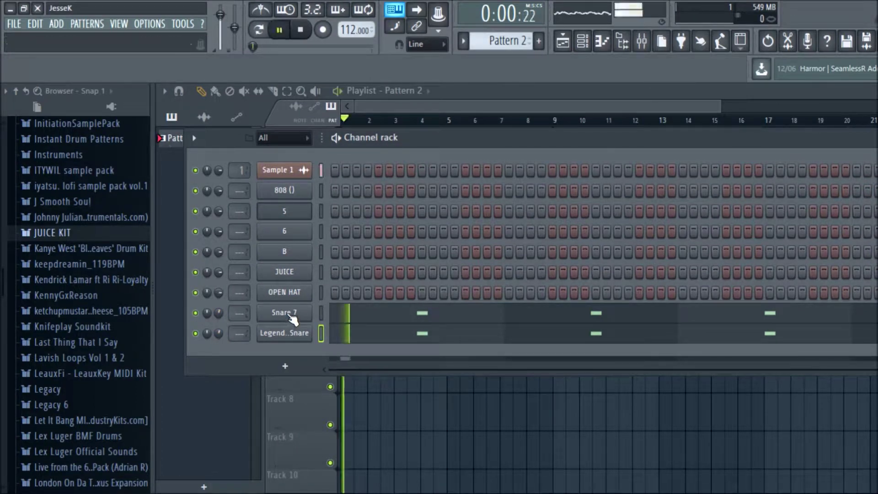
Lower the Legendary Snare channel's volume slightly and check both snares' notes before playing the song again.
key("space")
left_click_drag(219, 334, 219, 340)
left_click(314, 317)
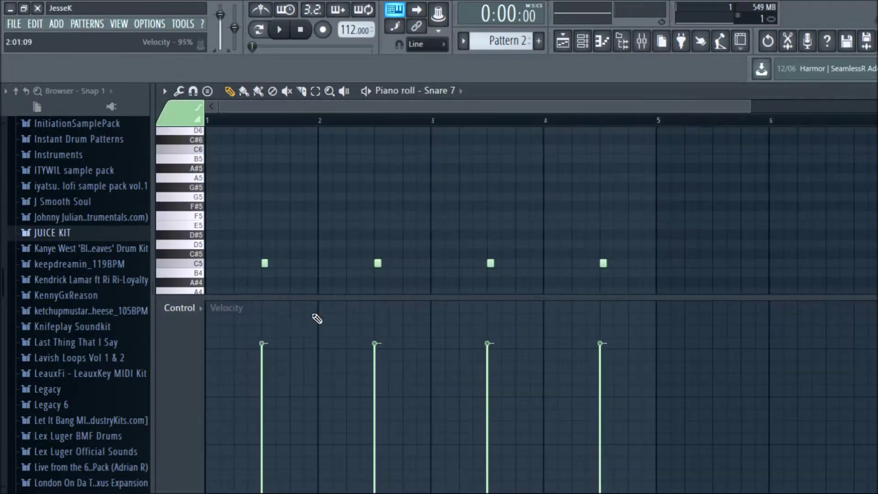
key("Escape")
left_click(512, 334)
key("Escape")
key("space")
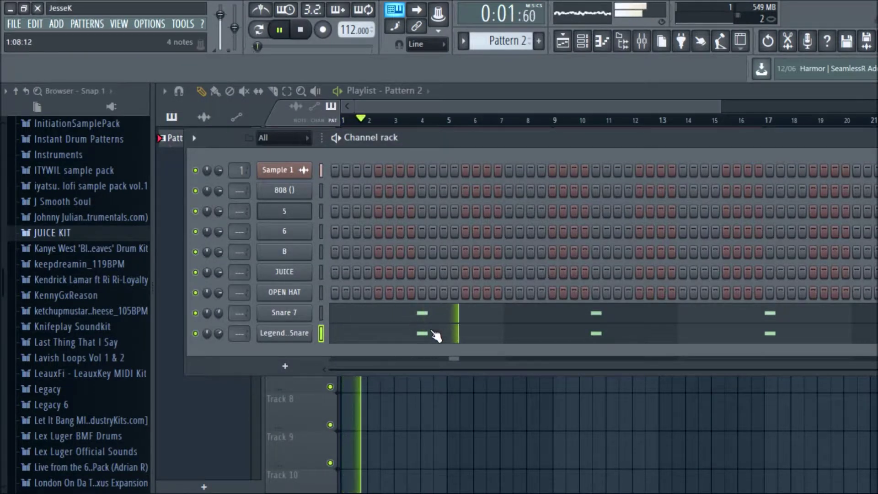
Add hits for channel 5 on steps 1 and 15 of bar 1, auditioning their placement with playback.
left_click(334, 211)
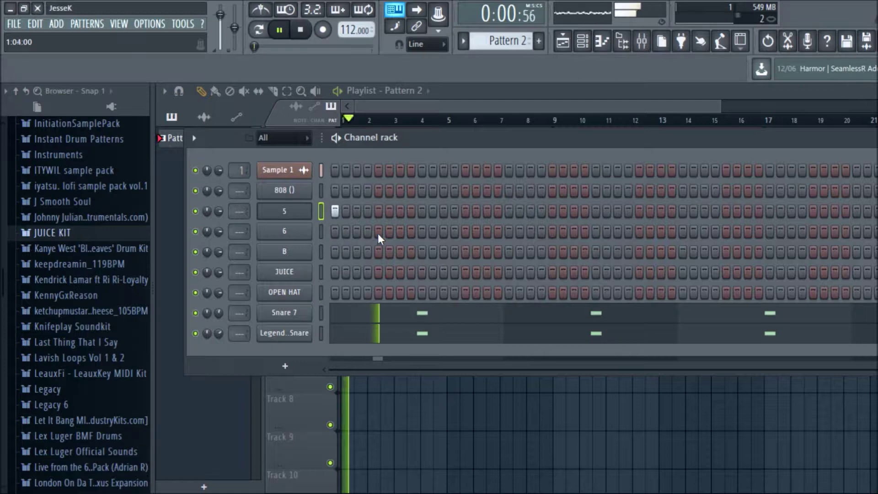
left_click(401, 211)
key("space")
key("space")
left_click(486, 211)
key("space")
key("space")
key("space")
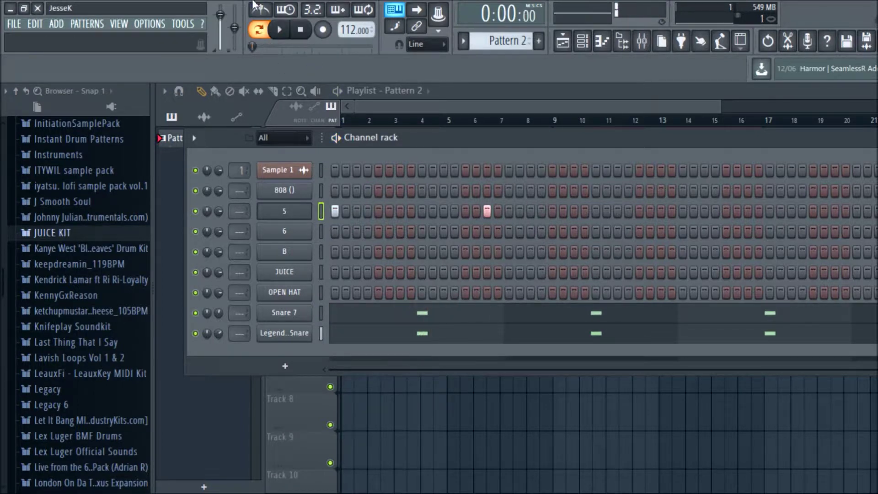
Turn on the metronome and, during pattern playback, add channel 5 hits on step 7 of bar 2 and step 1 of bar 3.
left_click(255, 7)
right_click(257, 13)
left_click(274, 31)
key("space")
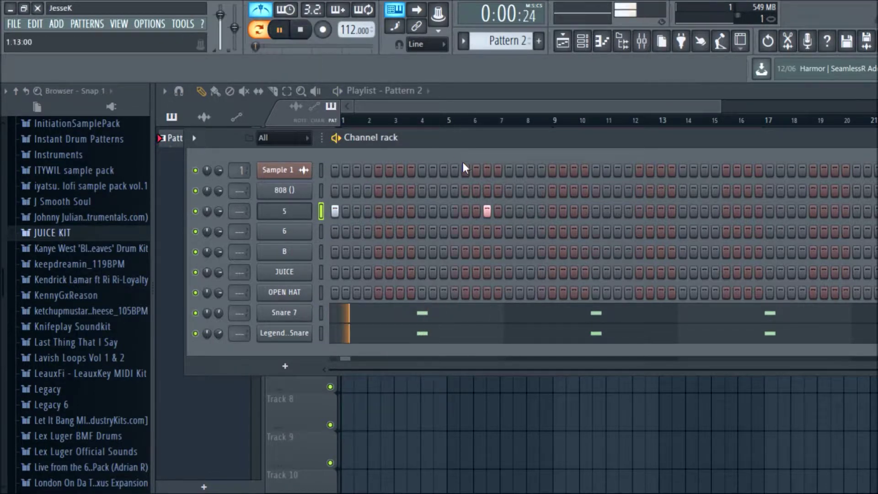
left_click(571, 214)
left_click(682, 211)
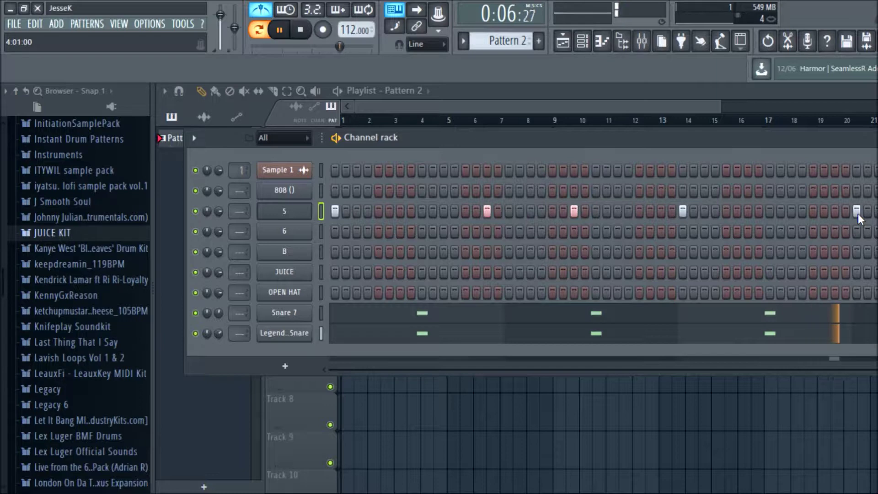
key("space")
key("space")
left_click(444, 212)
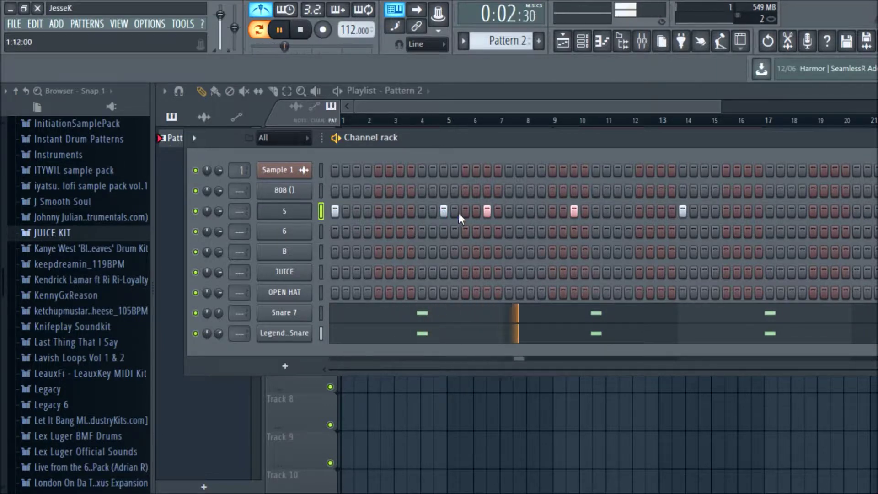
left_click(442, 211)
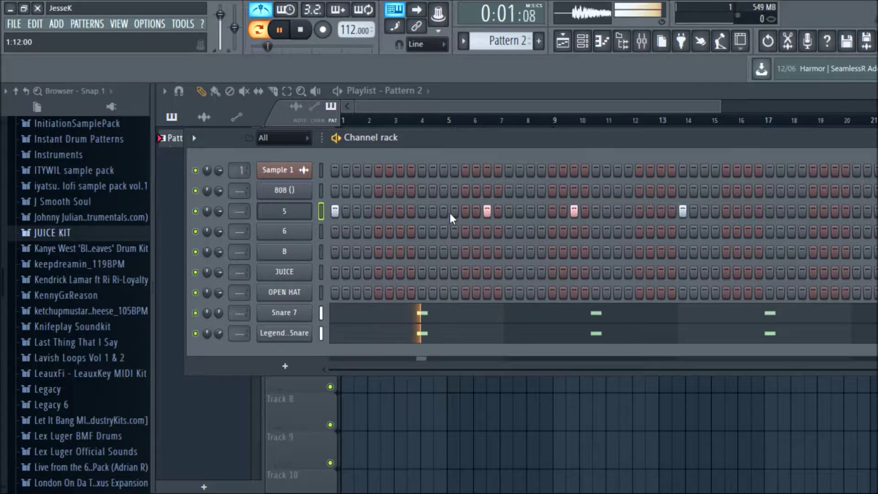
Replace channel 5's hit on step 7 of bar 2 with hits on steps 3 and 5 of that bar.
left_click(531, 212)
left_click(554, 212)
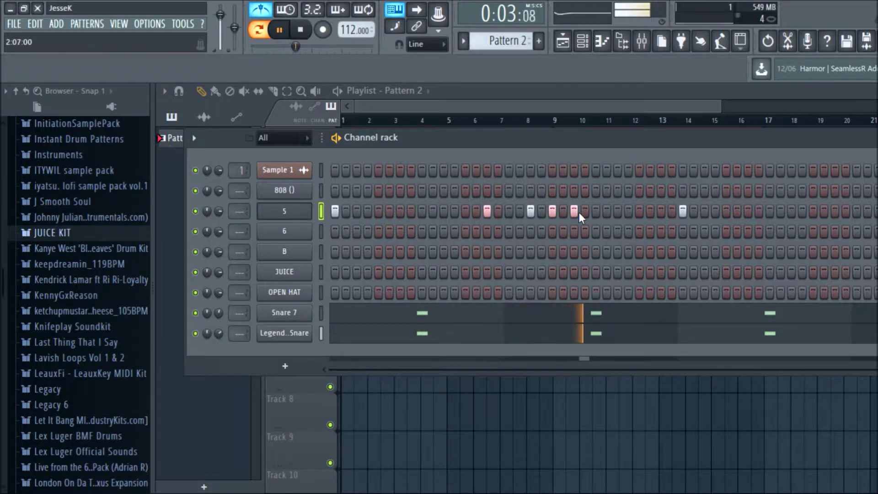
left_click(576, 213)
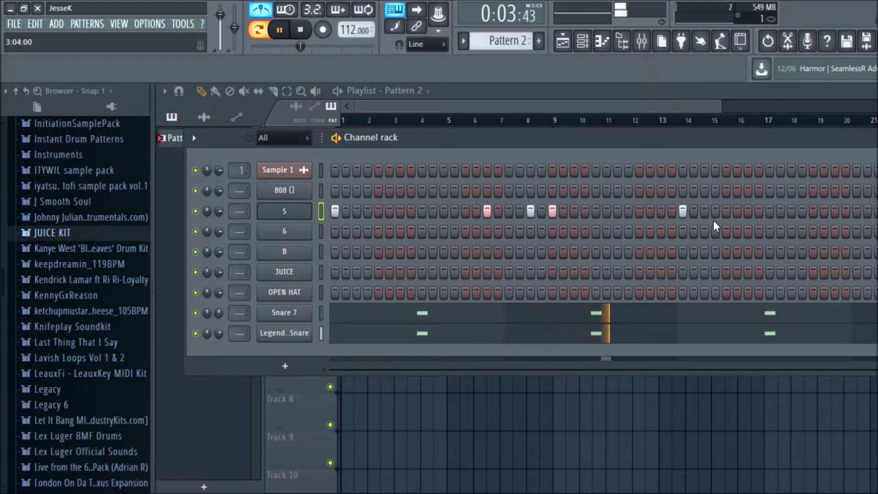
Add channel 5 hits on step 7 of bars 3 and 4, shifting the channel rack to reach bar 4.
left_click(750, 212)
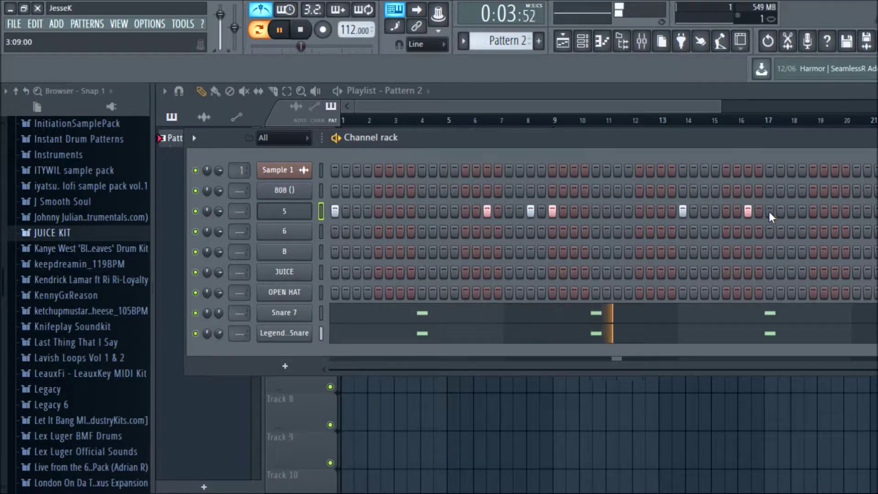
left_click_drag(740, 144, 637, 140)
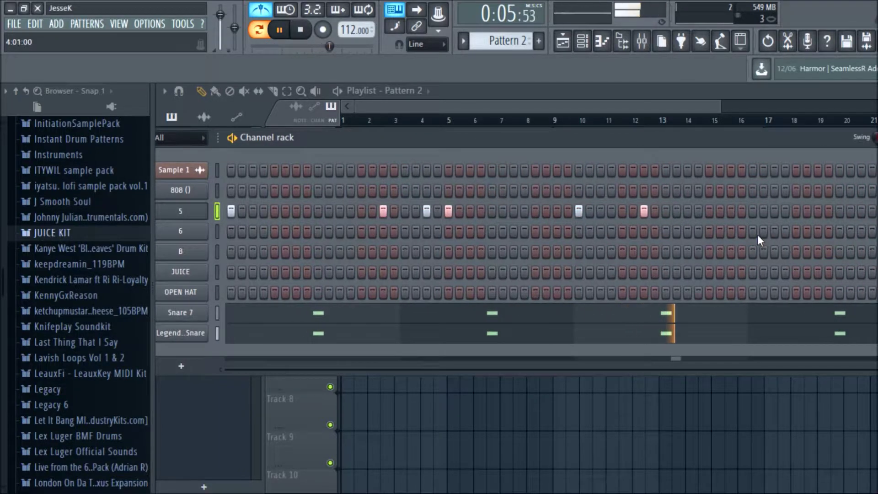
left_click(819, 210)
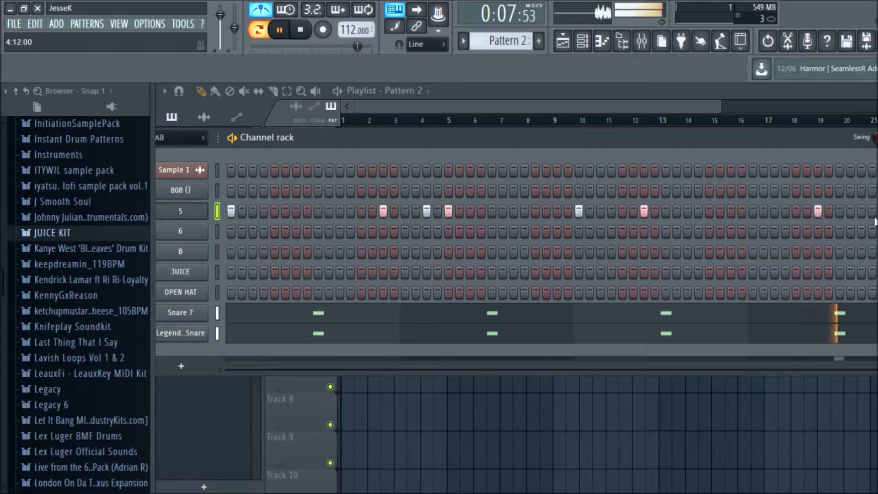
Stop playback, copy channel 5's step sequence into channel 6, and play the layered pattern.
key("space")
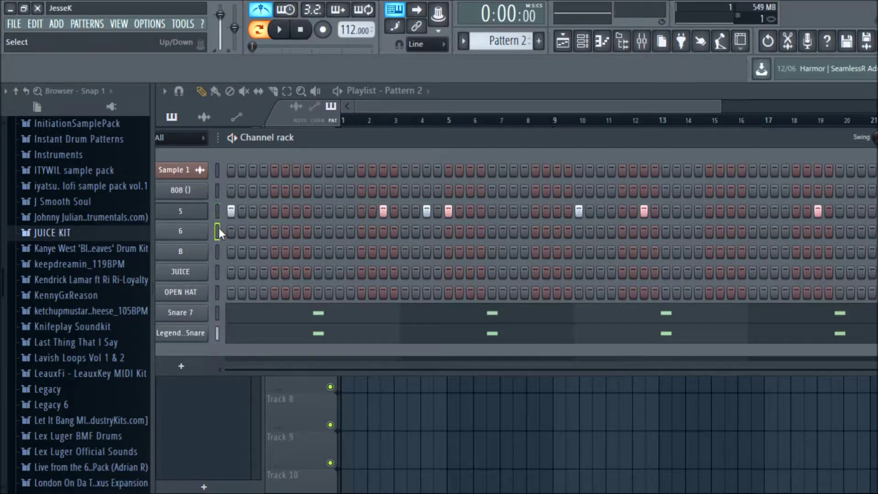
key("ctrl+v")
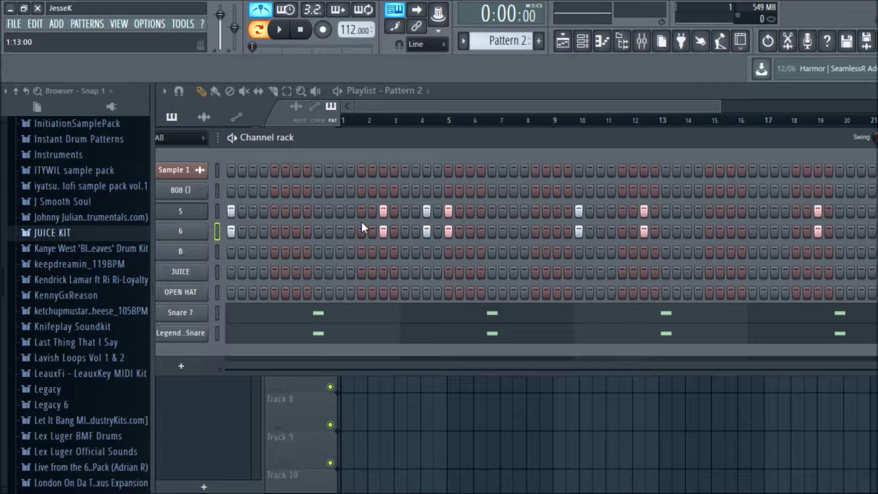
key("space")
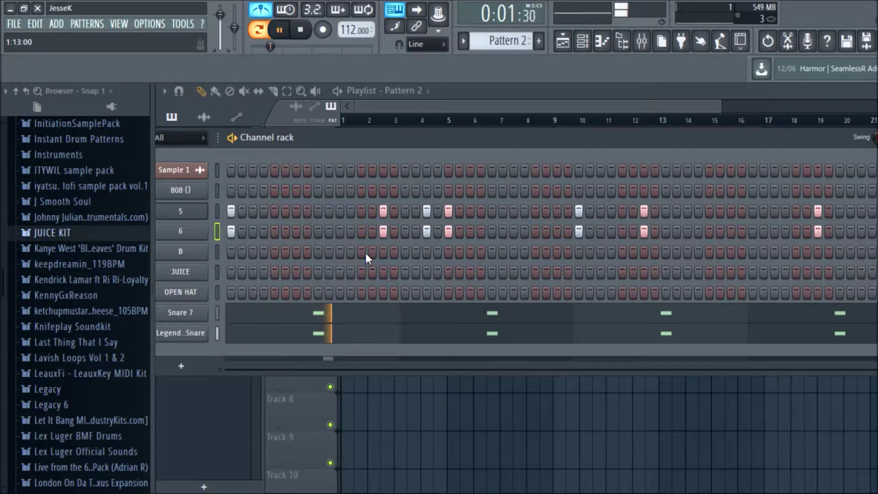
Fill channel B with a hit on every second step and extend its piano roll notes to meet each other.
right_click(208, 247)
left_click(333, 295)
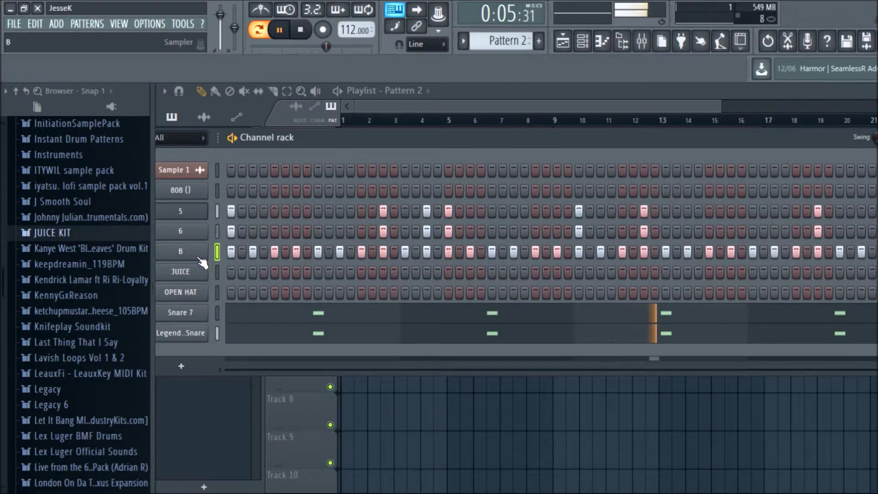
right_click(209, 246)
left_click(253, 255)
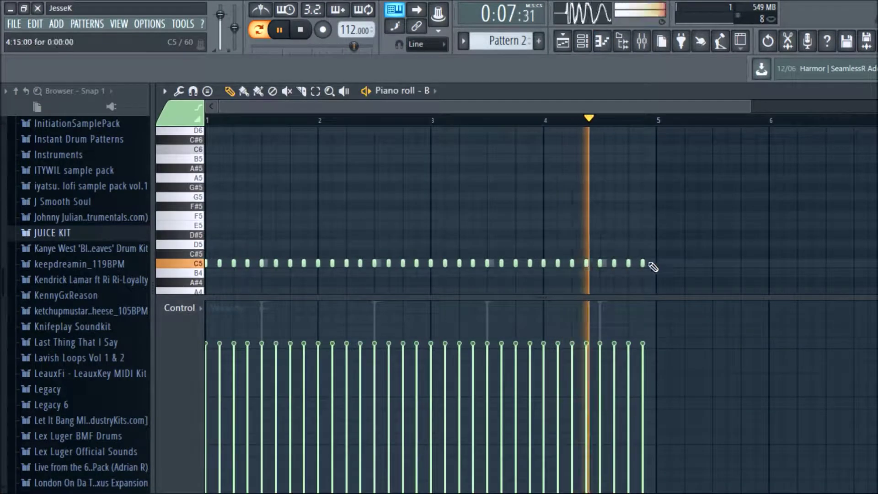
key("ctrl+l")
key("space")
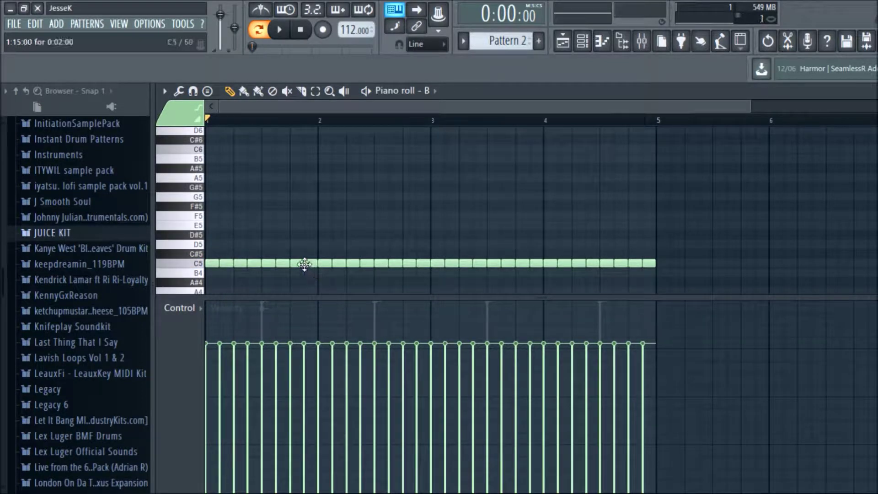
Select every second C5 note in channel B's piano roll, starting with the second, and lower their velocity to about 48%.
left_click(229, 263)
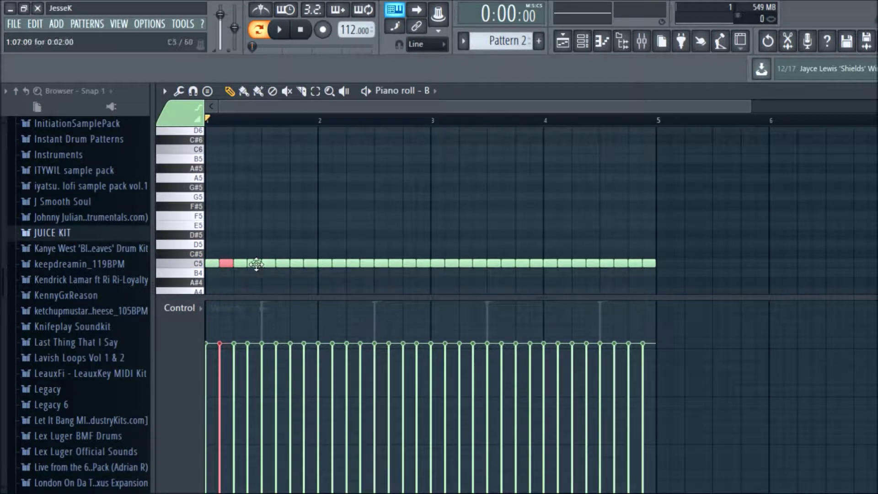
left_click(283, 264, "ctrl")
left_click(310, 264, "ctrl")
left_click(343, 264, "ctrl")
left_click(368, 265, "ctrl")
left_click(394, 265, "ctrl")
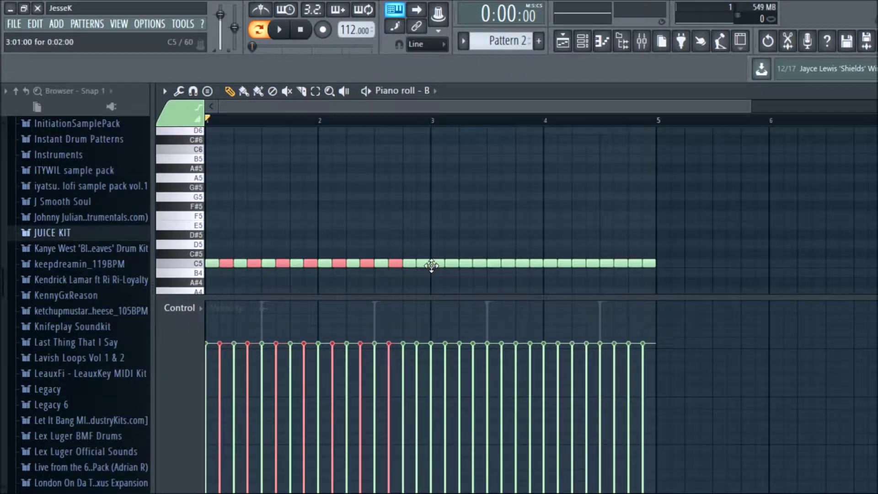
left_click(449, 265, "ctrl")
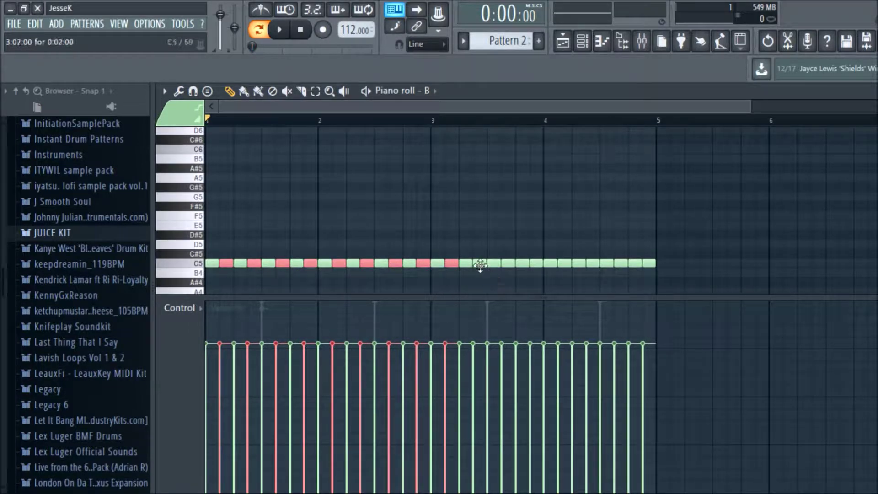
left_click(537, 264, "ctrl")
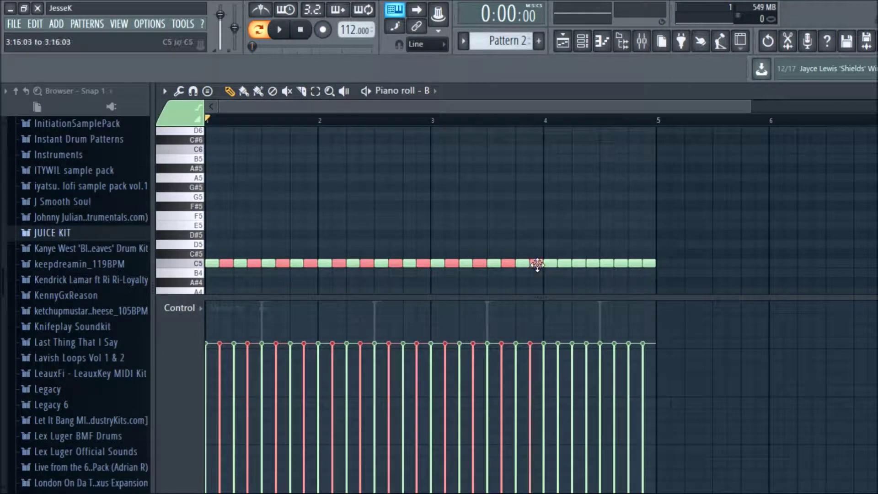
left_click(593, 264, "ctrl")
left_click(649, 264, "ctrl")
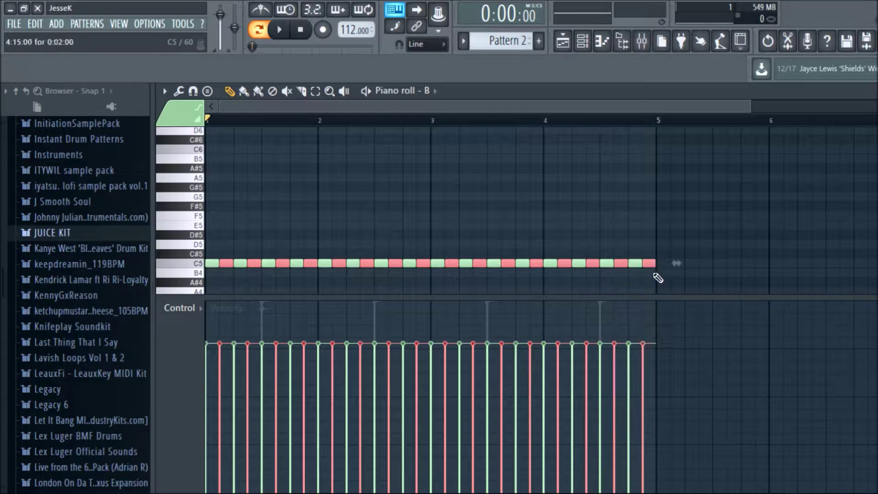
left_click_drag(656, 405, 203, 397)
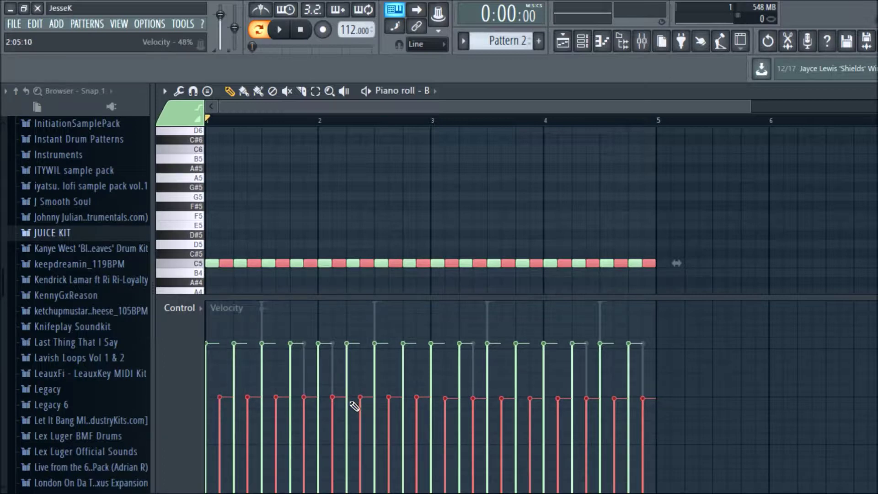
Audition channel B's velocity accents, close its piano roll, and play the drums with the sample in song mode.
key("space")
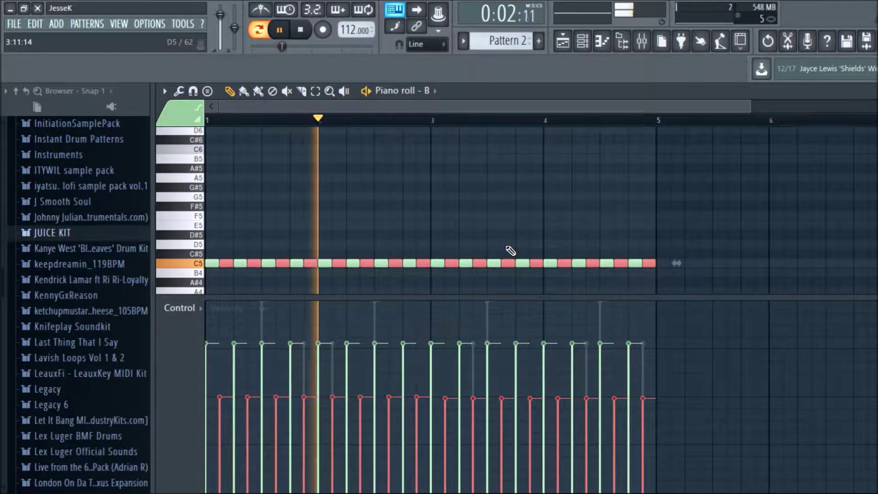
key("ctrl+d")
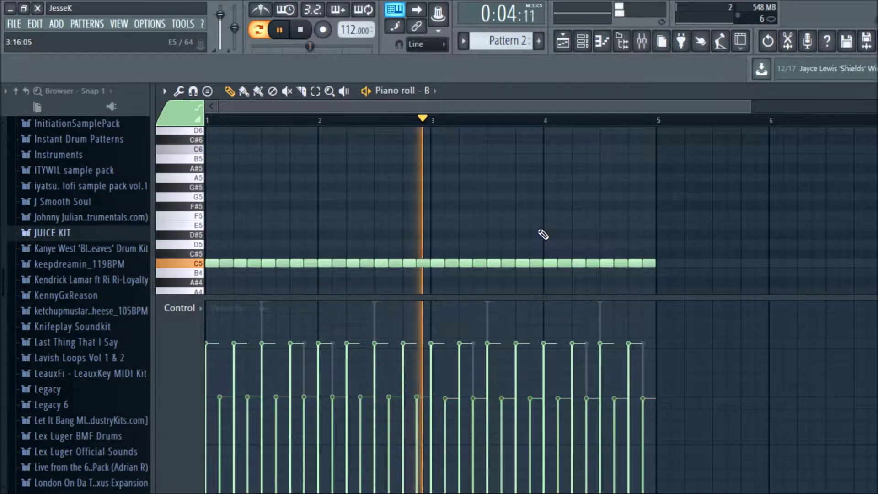
key("Escape")
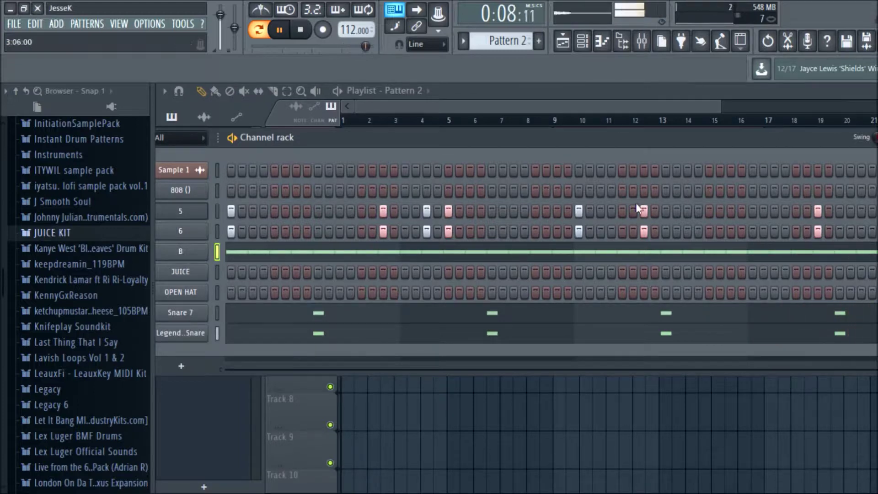
key("space")
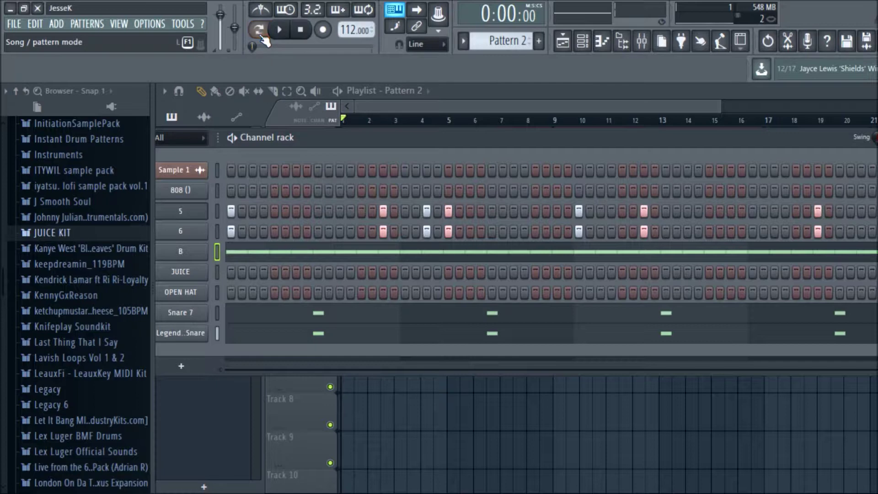
key("space")
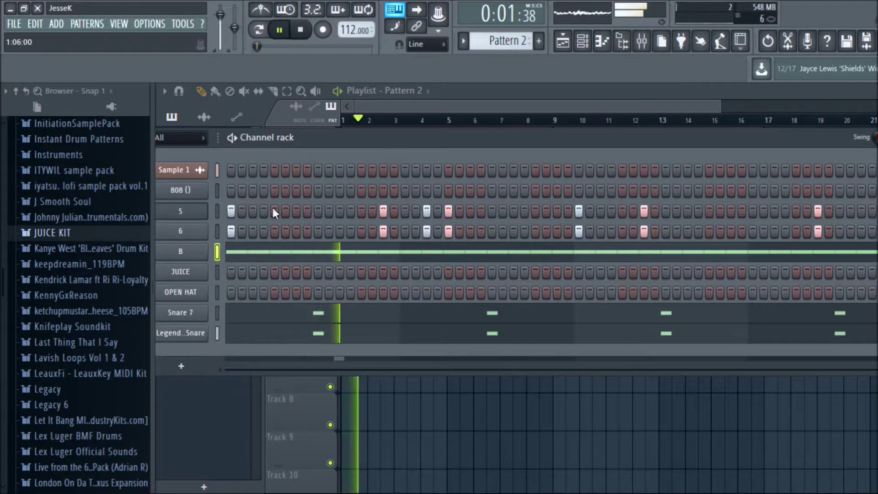
In channel B's sampler settings, set the pitch range to 1, adjust the volume, and enable Normalize.
left_click(182, 252)
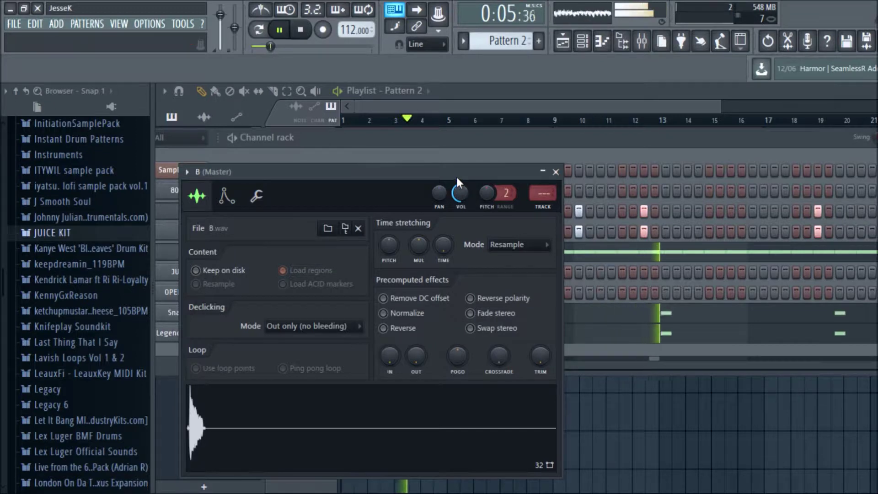
scroll(498, 202, "down", 1)
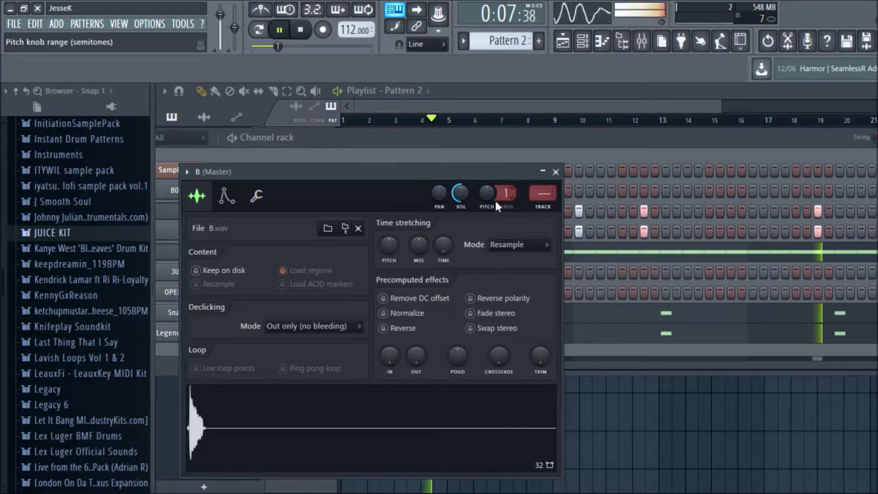
mouse_move(459, 193)
left_mouse_down()
mouse_move(459, 209)
mouse_move(460, 193)
left_mouse_up()
left_click(383, 314)
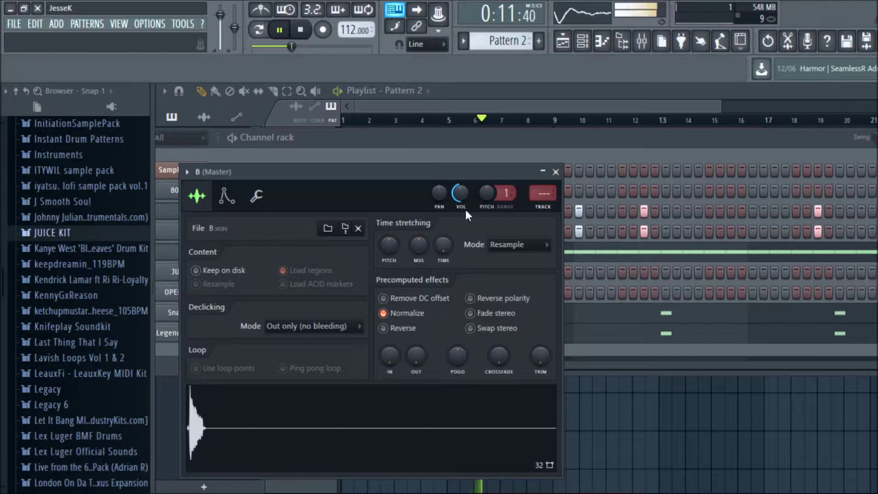
left_click(556, 171)
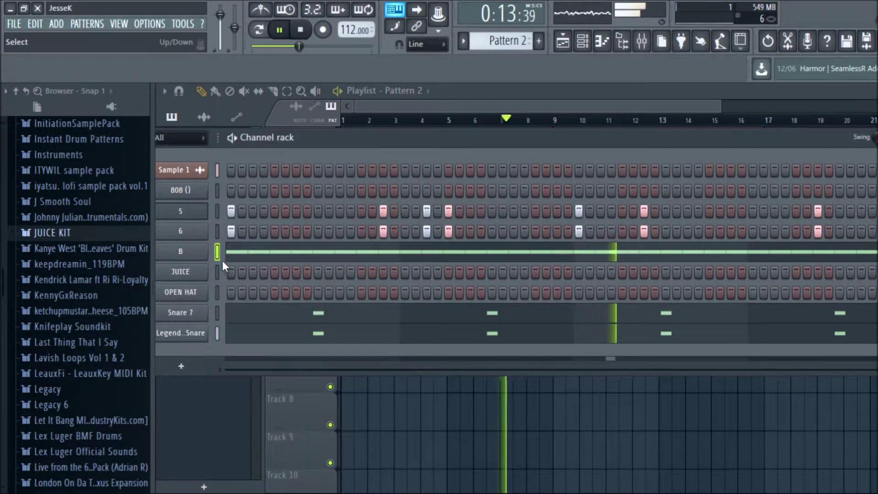
Copy channel B's notes into the JUICE channel, enable Normalize in JUICE's sampler settings, and stop playback.
left_click(217, 273)
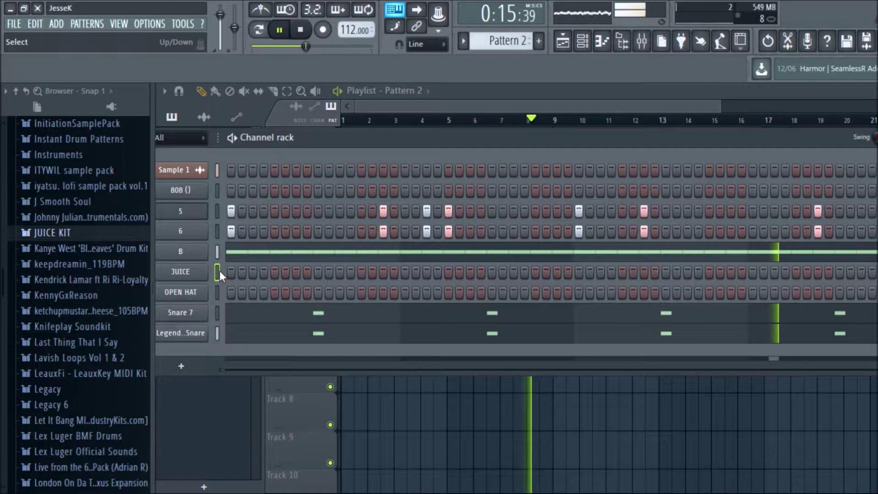
left_click(180, 272)
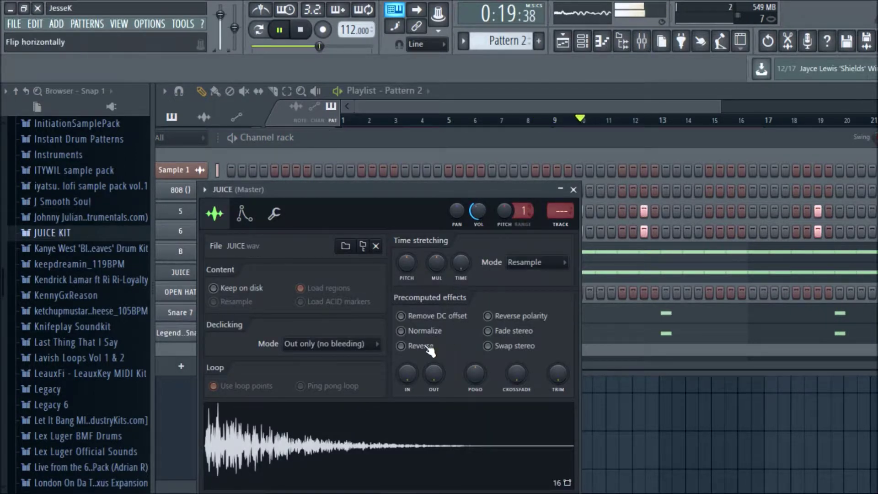
left_click(418, 331)
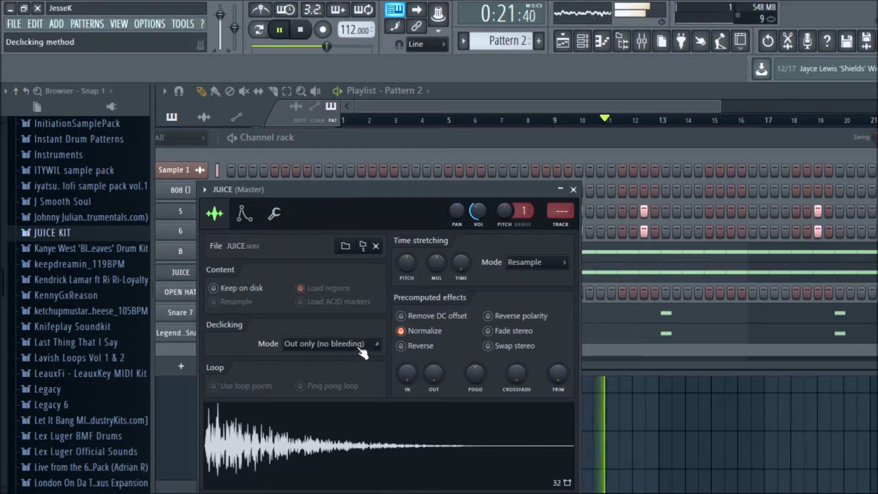
left_click(574, 189)
key("space")
Open the OPEN HAT channel's piano roll and play the pattern.
right_click(206, 288)
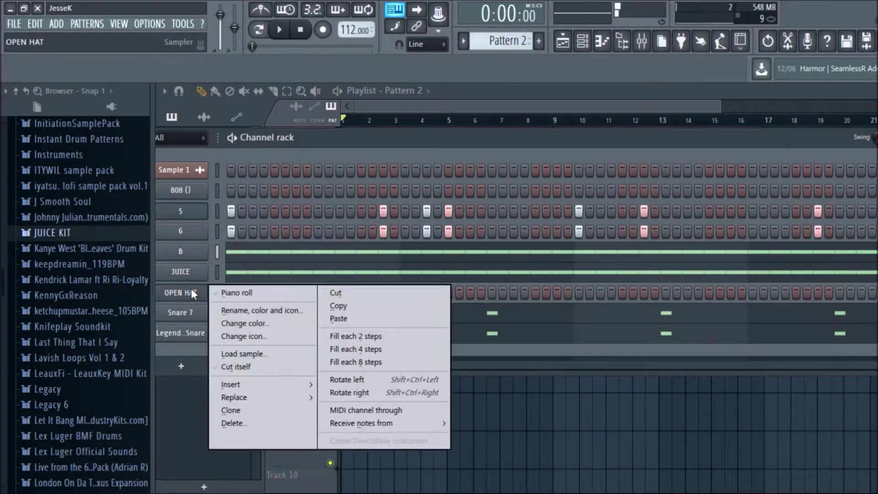
left_click(223, 289)
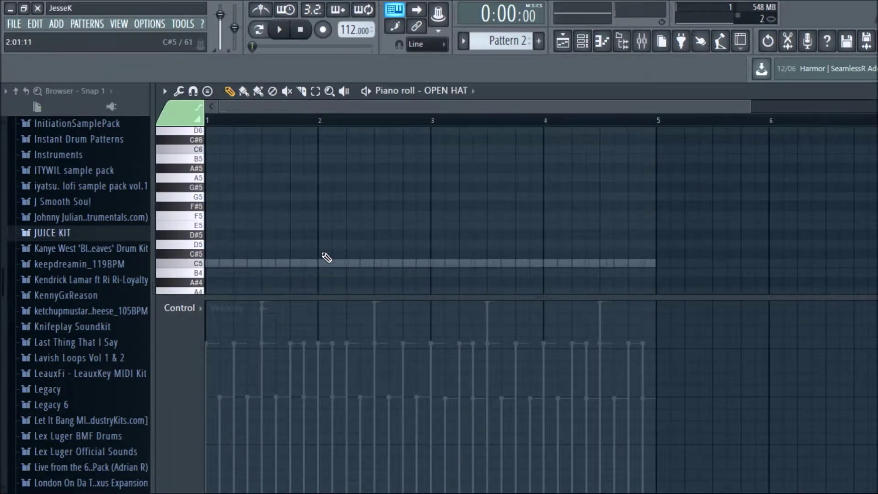
scroll(327, 258, "down", 2)
left_click_drag(755, 105, 481, 107)
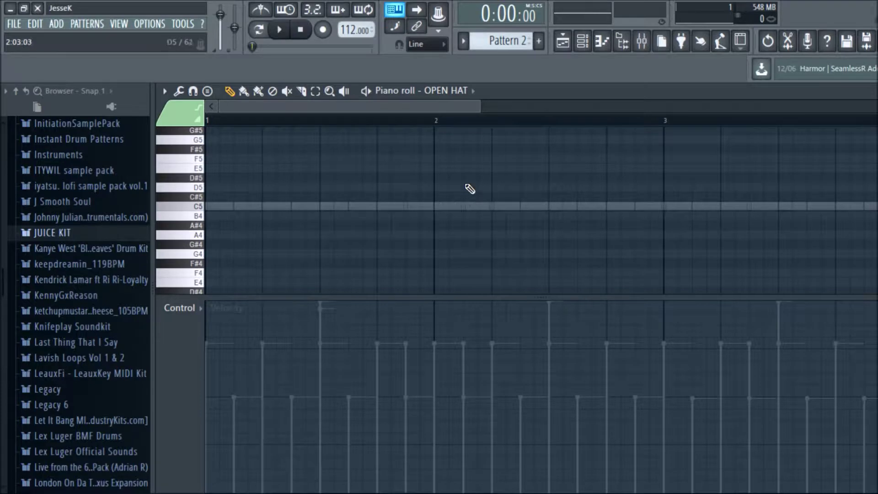
key("space")
Try an open hat note on beat 3 of bar 1, first at G4 and then at C5.
left_click(322, 254)
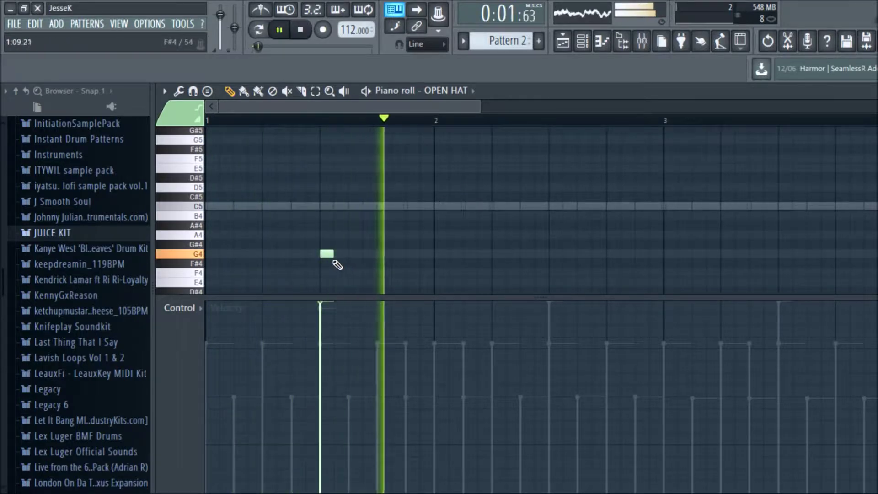
key("space")
right_click(333, 255)
left_click(324, 206)
key("space")
key("space")
left_click(182, 344)
left_click(202, 360)
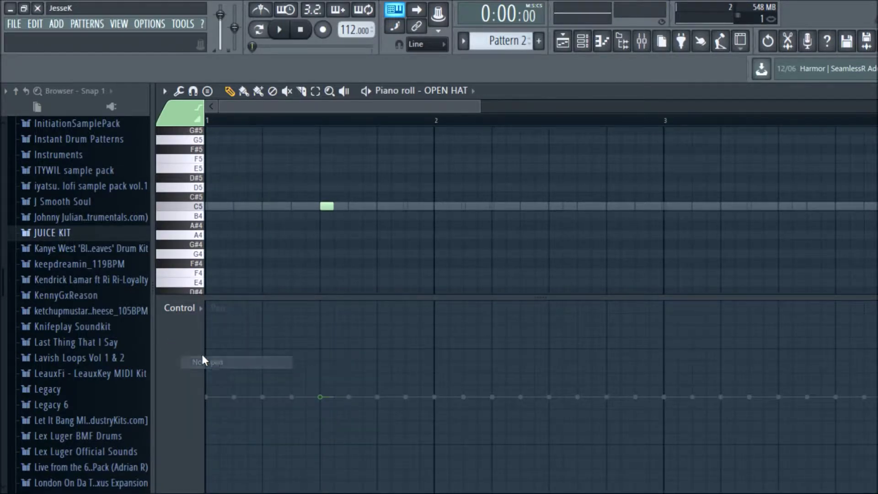
right_click(202, 361)
left_click(237, 372)
right_click(184, 334)
left_click(225, 365)
Audition the open hat note on beat 3 of bar 1, try it at A4, and delete it.
key("space")
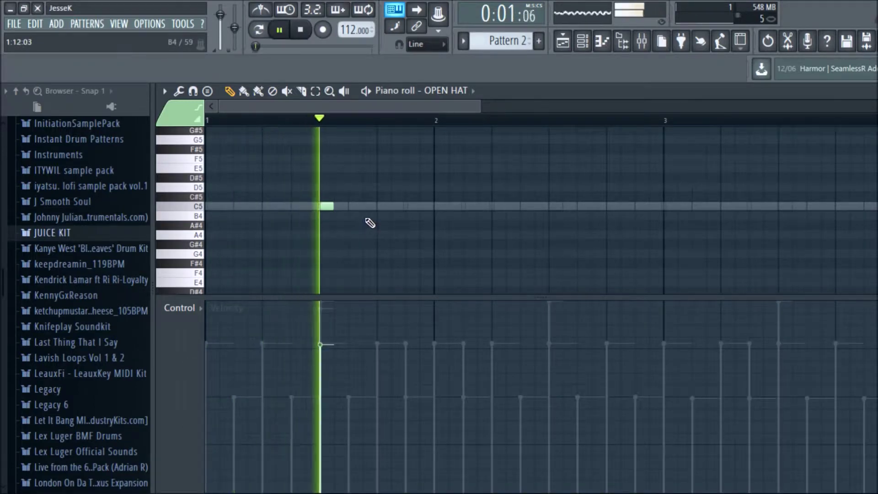
key("space")
key("space")
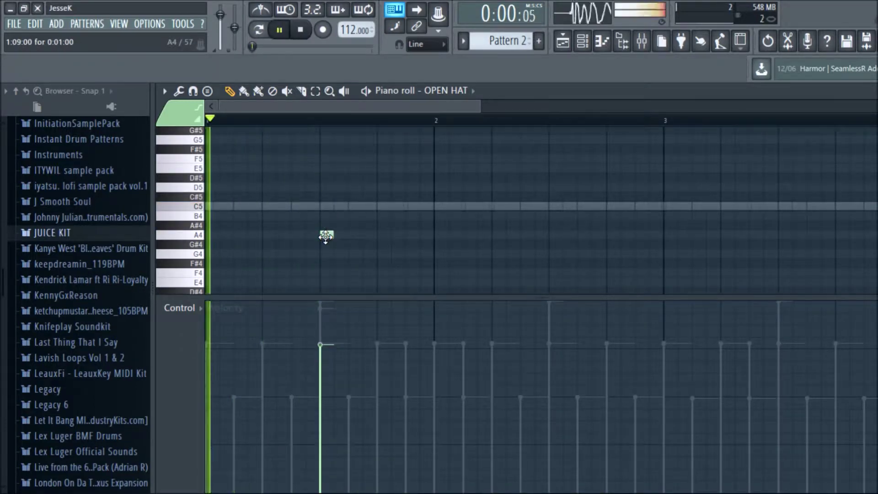
key("space")
key("space")
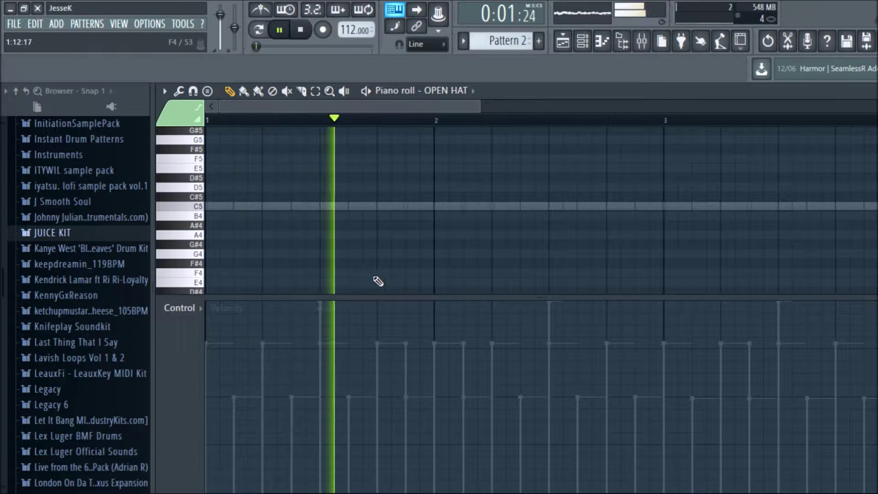
Place an open hat note at C5 on step 11 of bar 1 and play the pattern.
left_click_drag(297, 274, 346, 281)
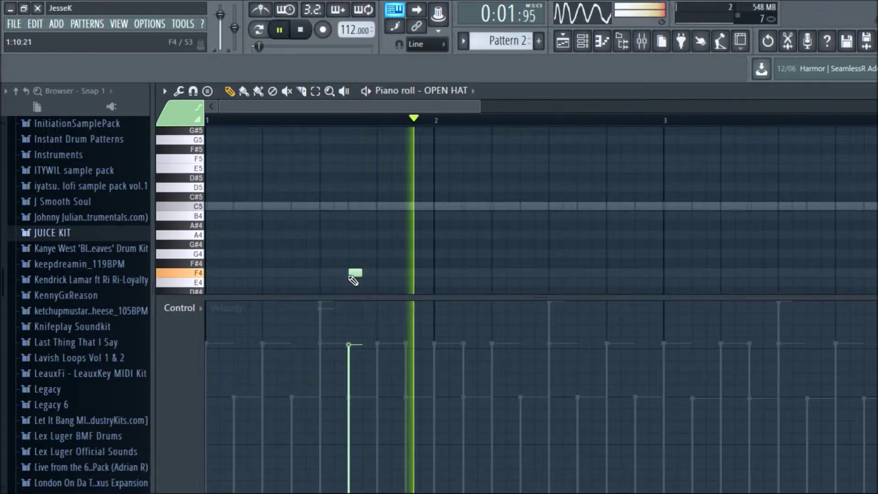
key("space")
key("space")
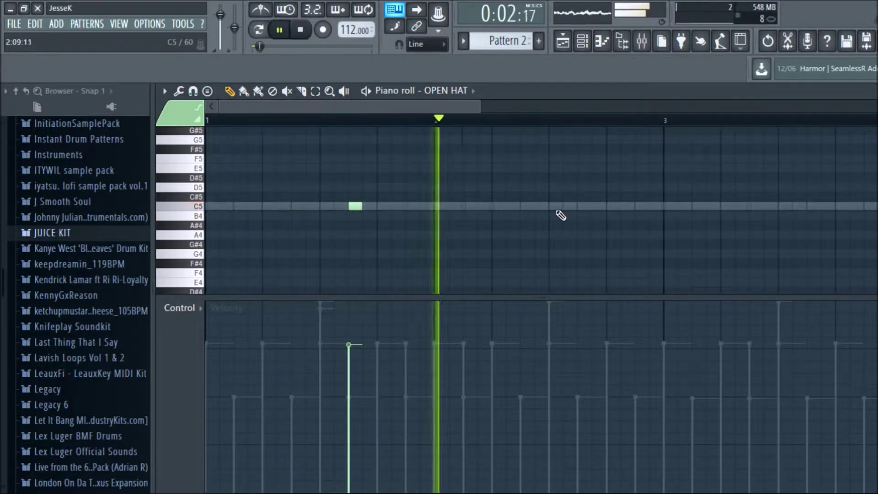
Add open hat notes at F4 on step 9 of bar 2, C5 on step 11 of bar 3, and E4 on step 9 of bar 4.
left_click(551, 274)
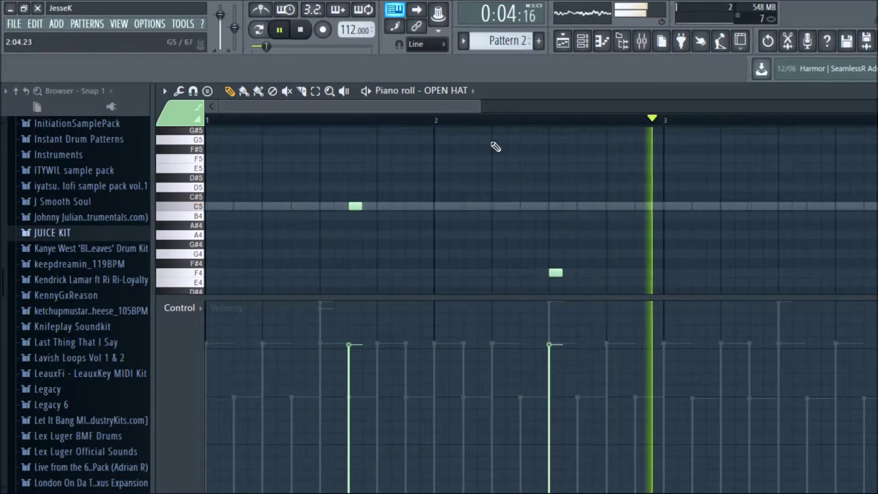
left_click_drag(479, 107, 562, 107)
key("space")
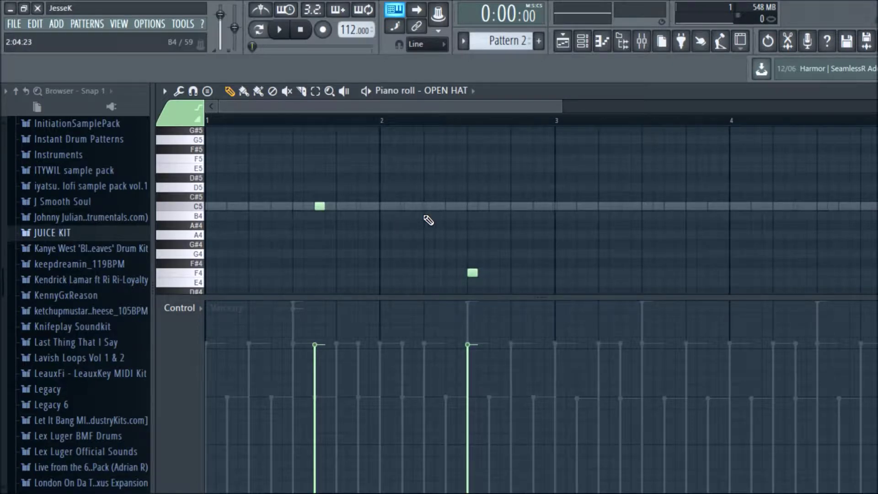
key("space")
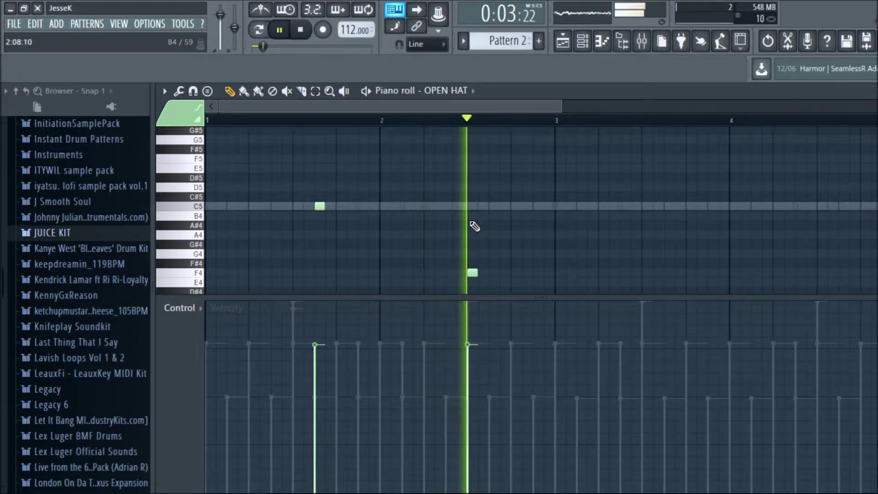
left_click(670, 206)
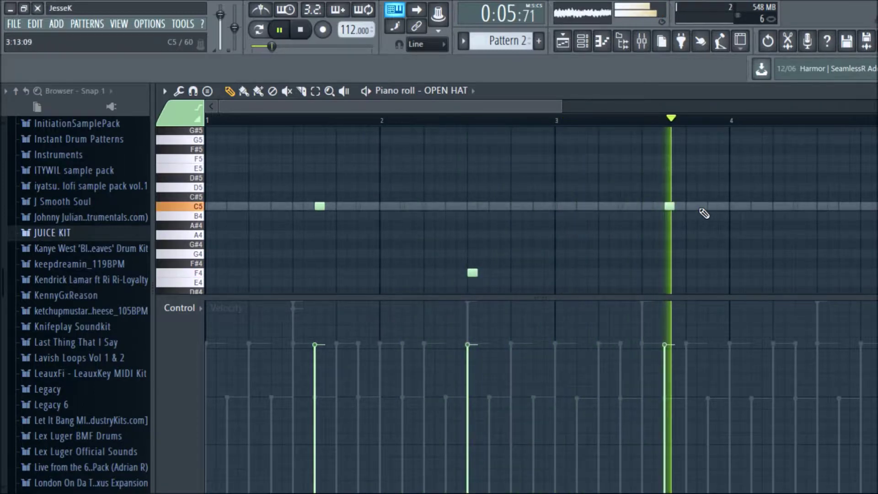
left_click(822, 283)
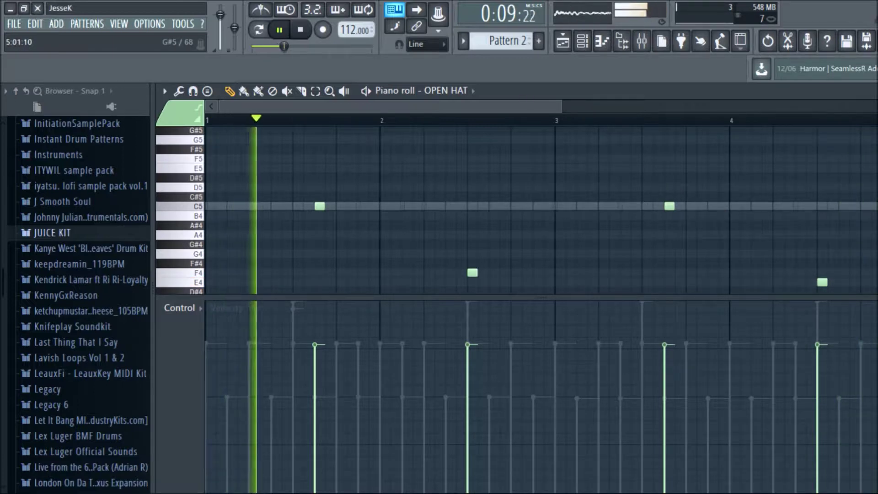
Close the OPEN HAT piano roll, stop playback, and enable Normalize in the OPEN HAT sampler settings.
key("F7")
key("space")
left_click(202, 333)
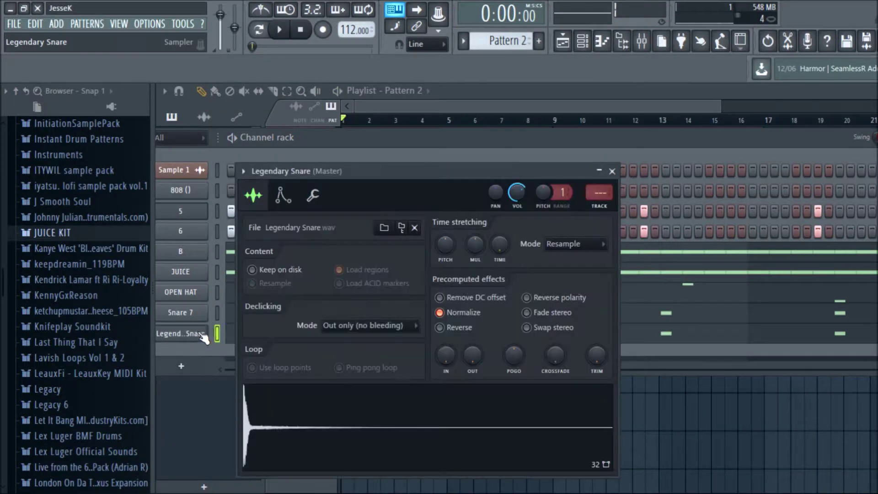
left_click(612, 172)
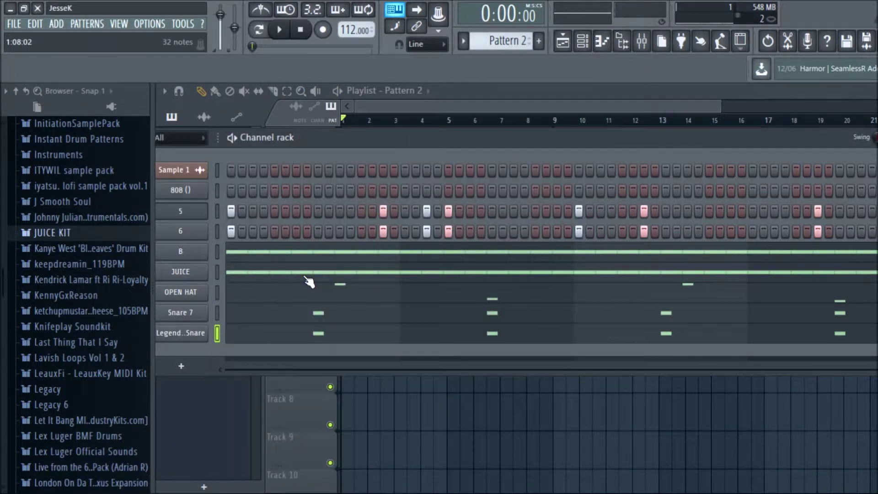
left_click(201, 293)
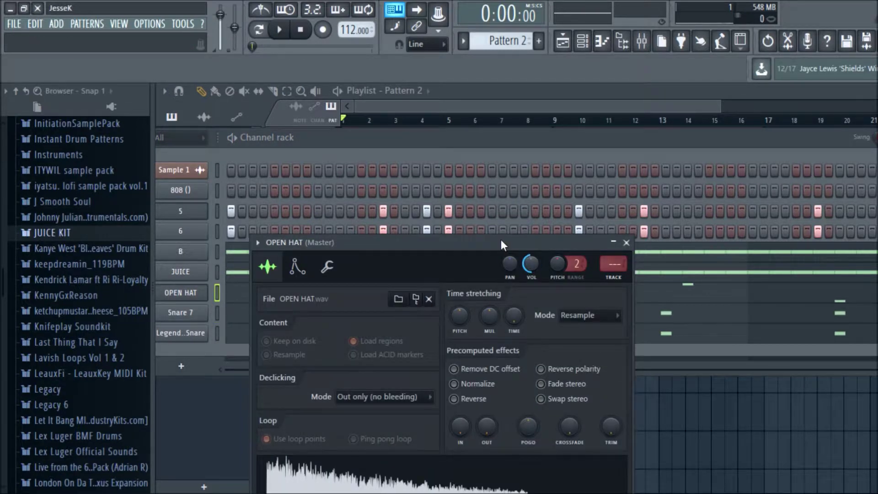
left_click_drag(502, 246, 478, 157)
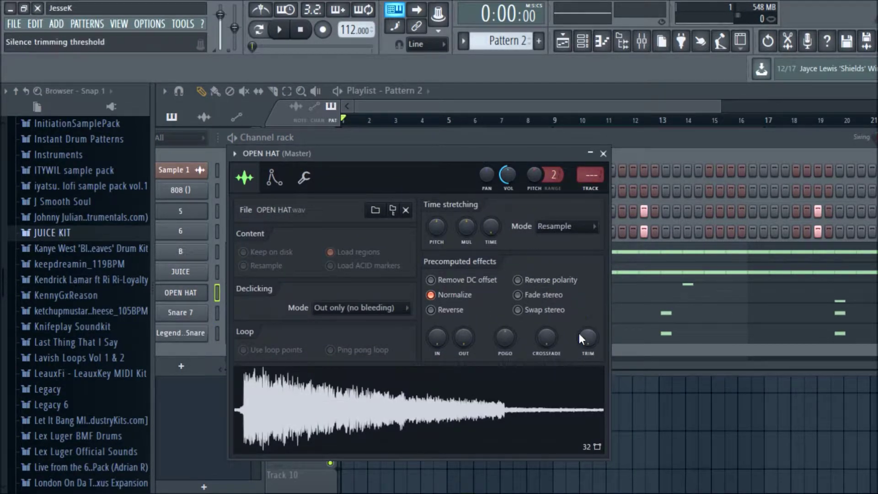
Apply a quick fade-out to the OPEN HAT sample, ease it back slightly while playing, and close its settings.
left_click_drag(464, 337, 463, 320)
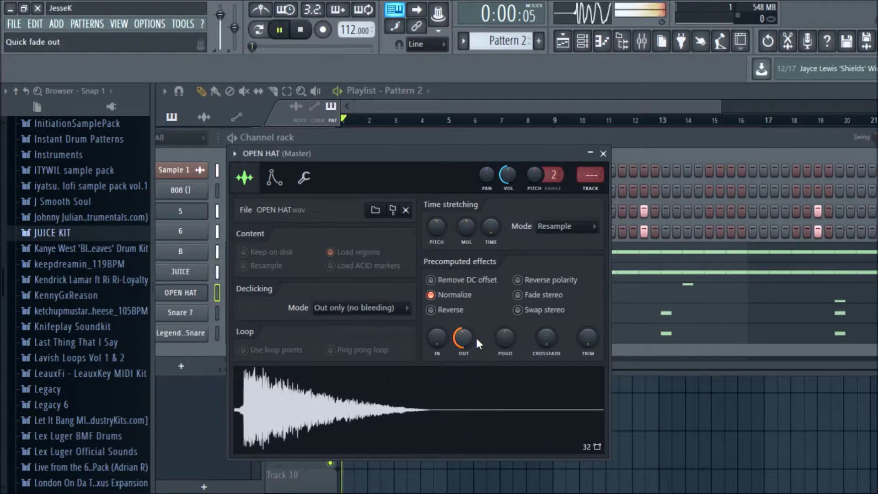
left_click_drag(467, 342, 467, 347)
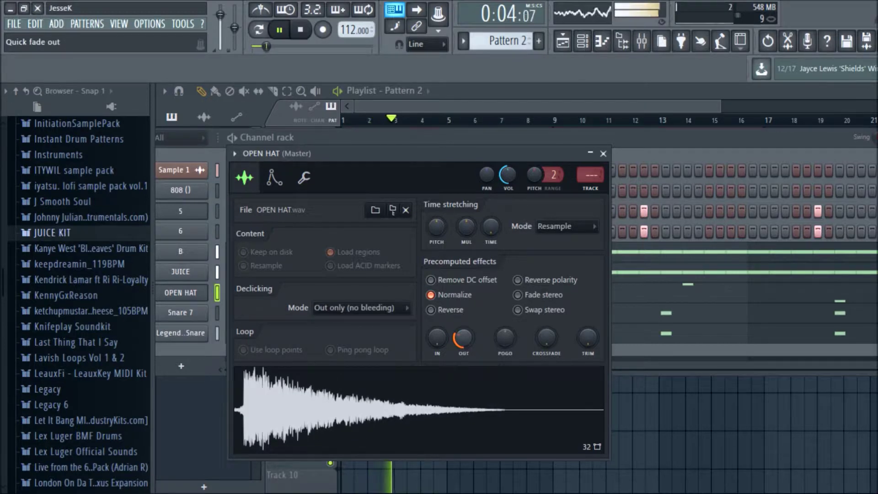
left_click(603, 154)
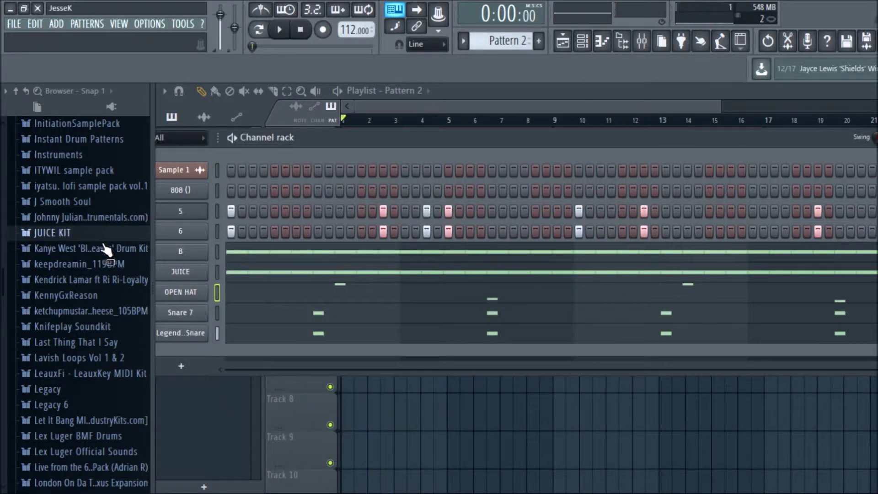
Browse to the Hades x Yayo Trap Habits Vol.1 kit and audition the samples in its Hihats folder.
scroll(104, 247, "up", 10)
scroll(103, 310, "down", 2)
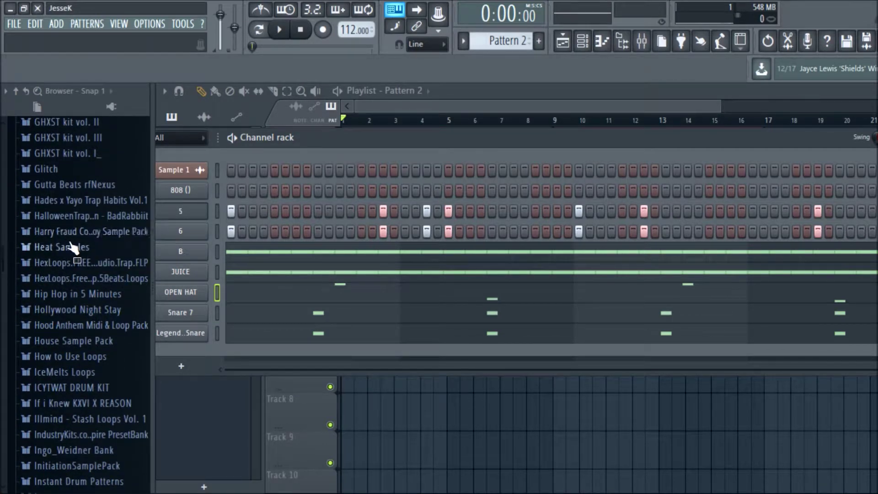
left_click(73, 205)
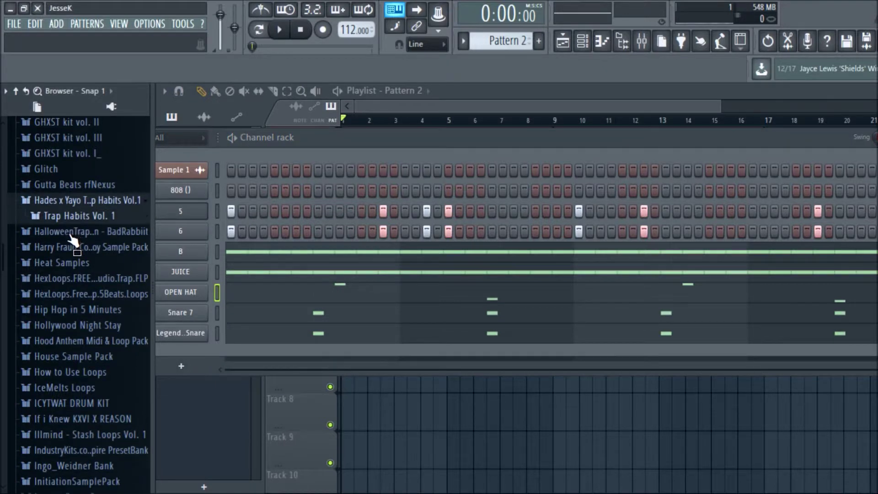
left_click(68, 295)
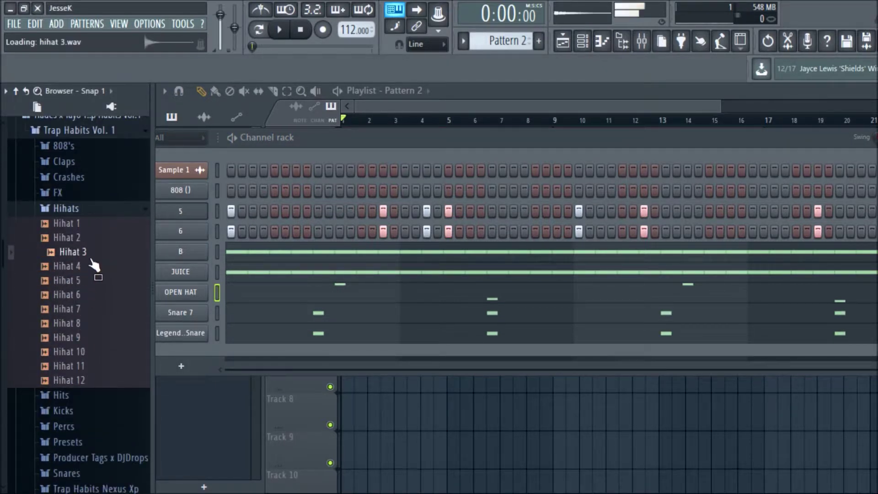
left_click(70, 208)
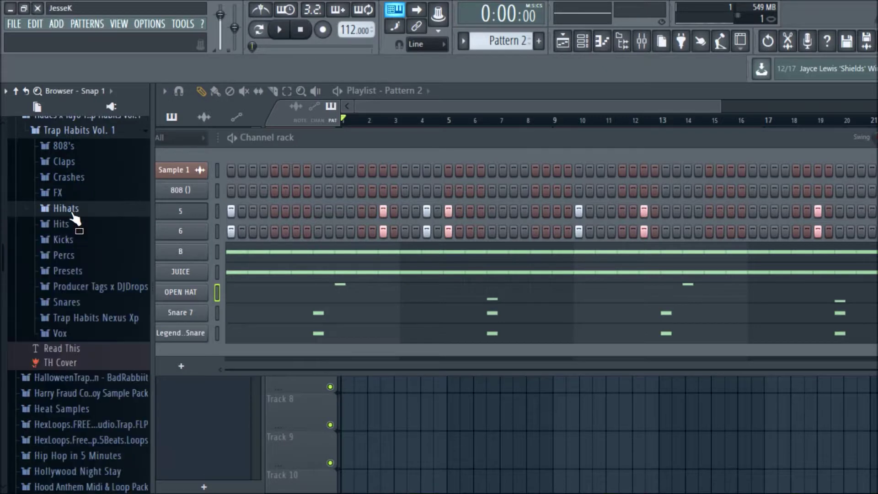
Audition the open hats in the Percs folder and replace the OPEN HAT channel's sample with Open Hat 5.
left_click(78, 254)
left_click(94, 280)
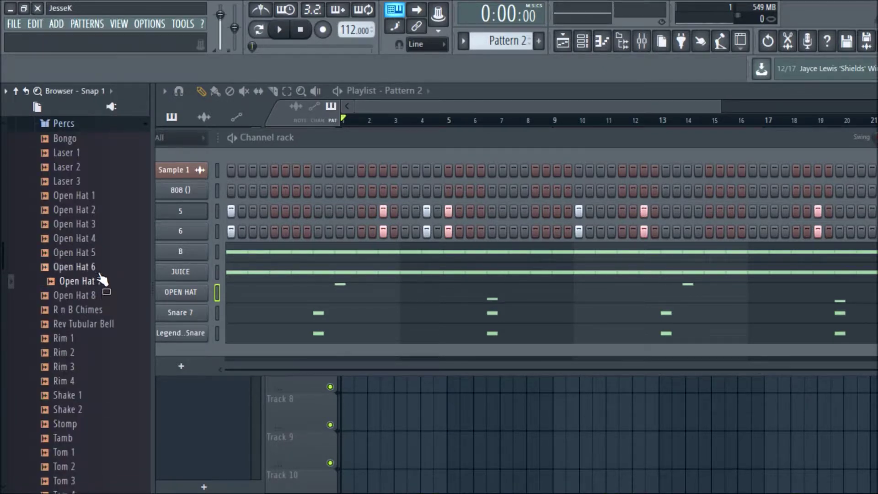
left_click(100, 272)
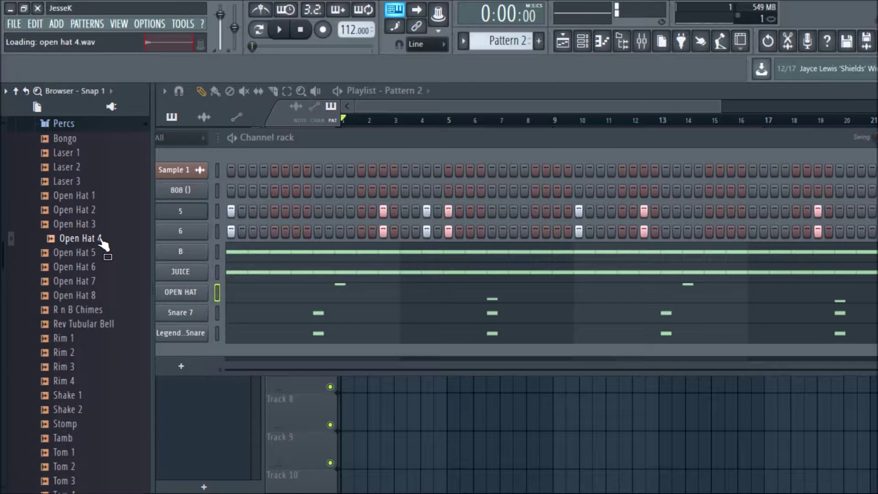
left_click_drag(102, 261, 195, 291)
Play the pattern with the new open hat, remove the quick fade-out from Open Hat 5, and close its settings.
key("space")
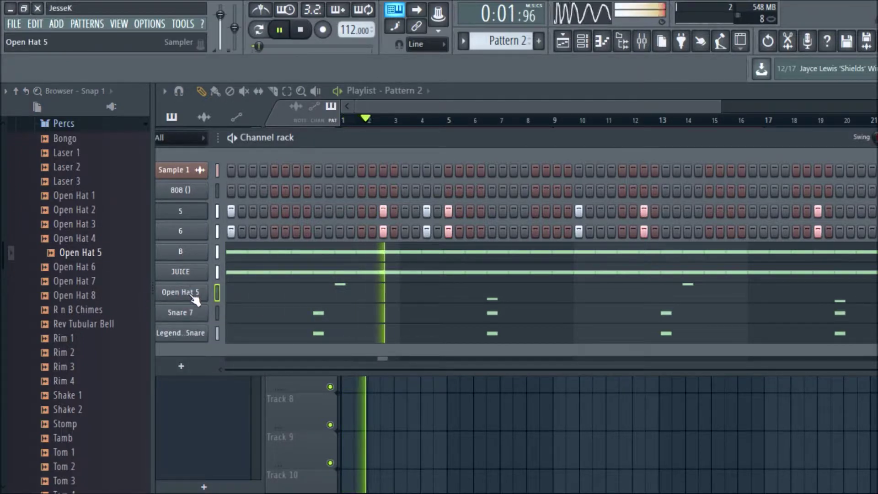
left_click(196, 292)
left_click_drag(460, 331, 462, 361)
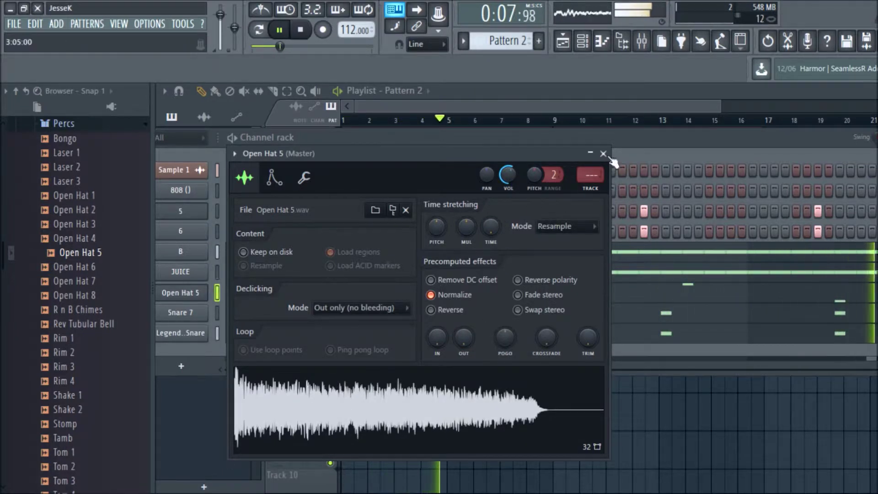
left_click(604, 154)
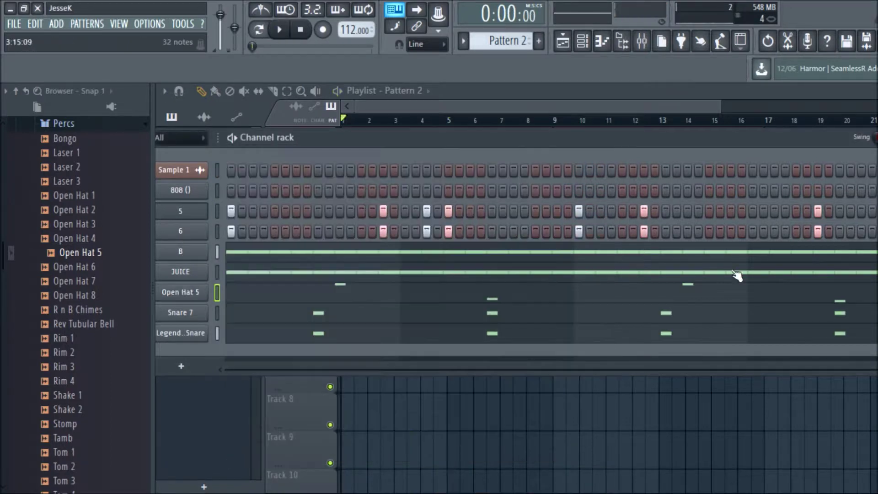
Raise the Open Hat 5 notes on step 9 of bars 2 and 4 to A4 in the piano roll.
left_click(729, 295)
left_click(205, 276)
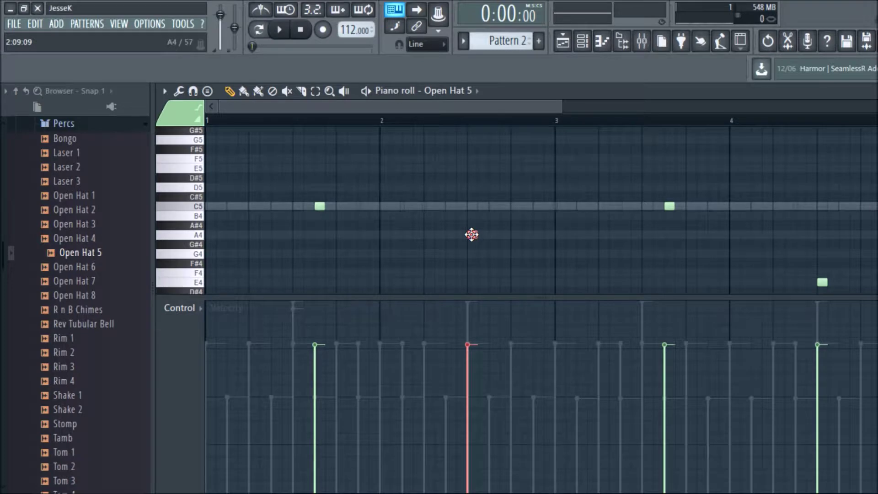
key("space")
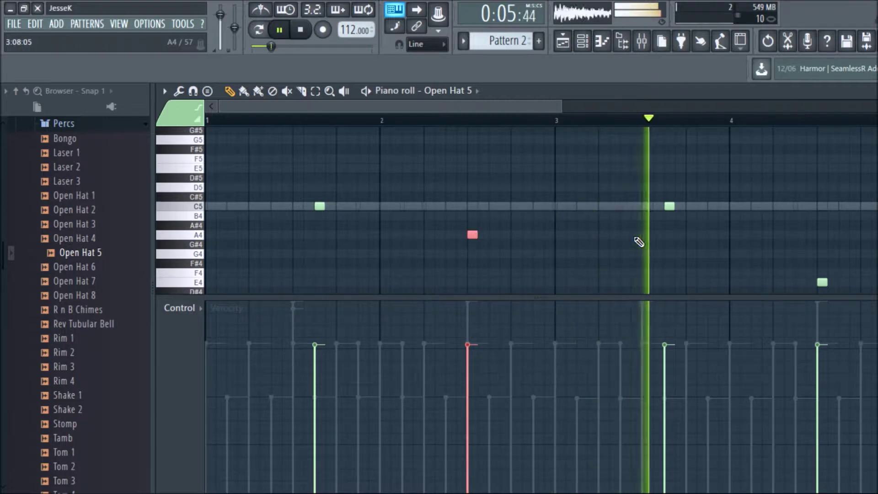
left_click_drag(825, 284, 826, 236)
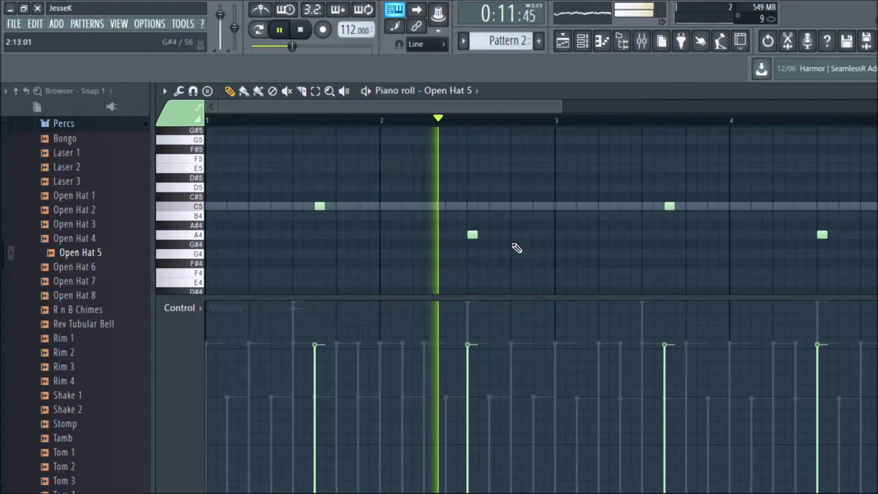
Add an Open Hat 5 note near the end of bar 2 and lower it to E4.
left_click(542, 235)
key("space")
key("space")
left_click_drag(537, 235, 536, 282)
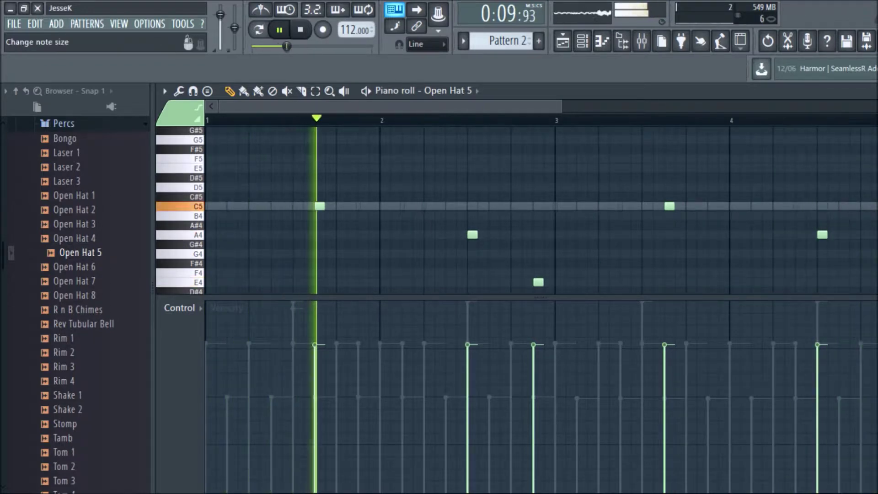
Apply a slight fade-out to the Open Hat 5 sample and reset its time-stretch multiplier.
key("F7")
left_click(198, 293)
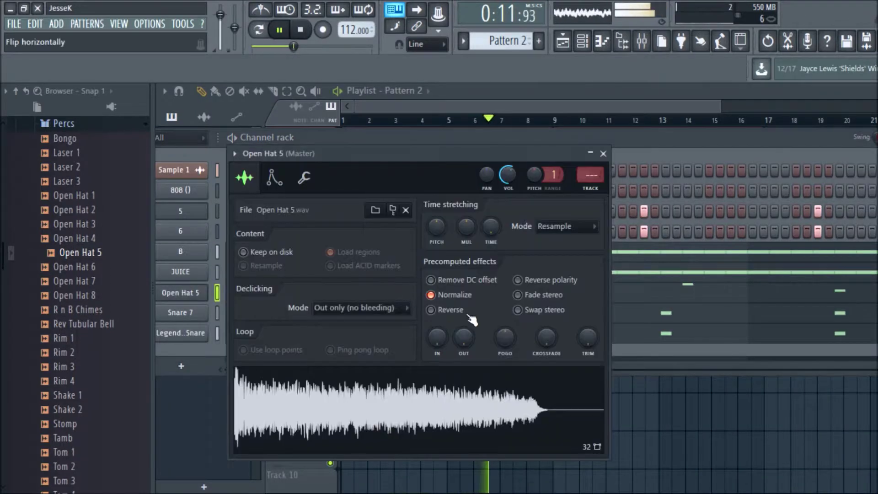
left_click_drag(466, 338, 466, 329)
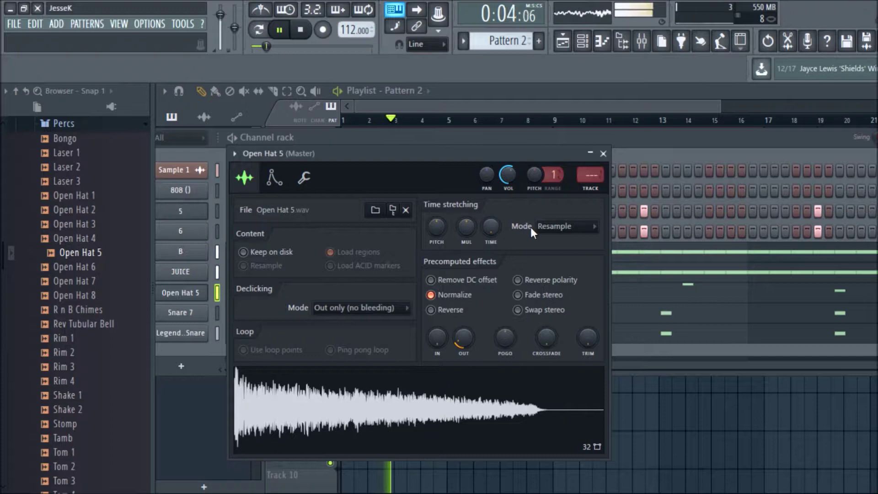
right_click(471, 234)
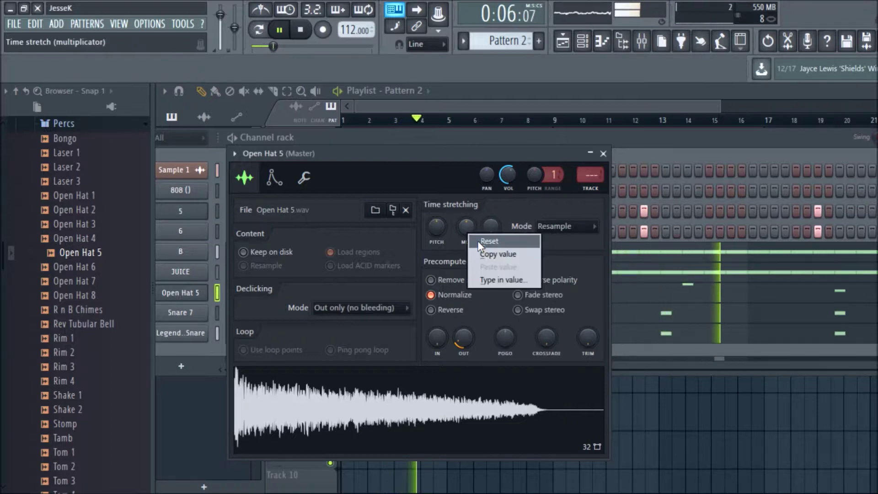
left_click(477, 241)
Set Open Hat 5's time-stretching mode to Auto, lower its channel volume slightly, and close its settings.
left_click(562, 226)
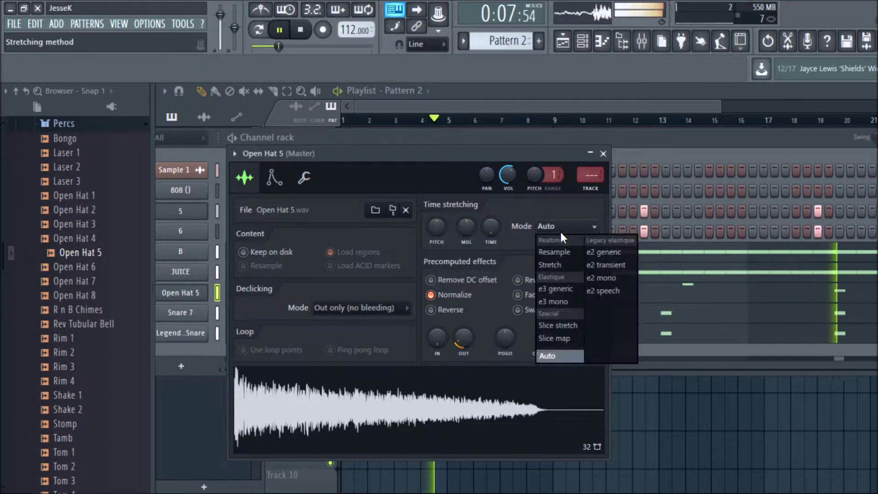
left_click(552, 355)
left_click(604, 153)
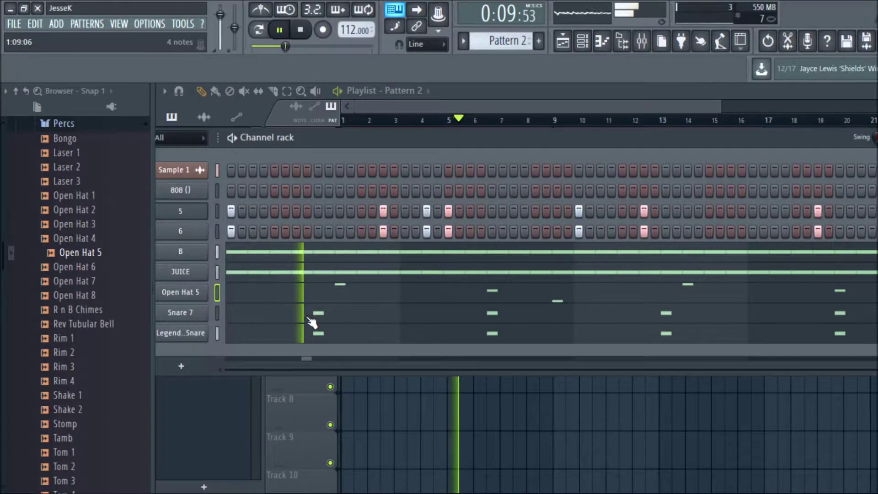
left_click(180, 293)
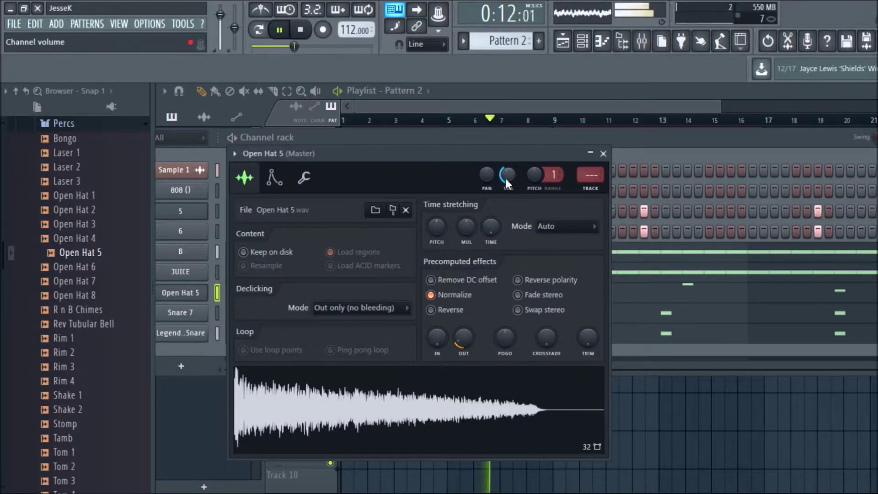
left_click(604, 154)
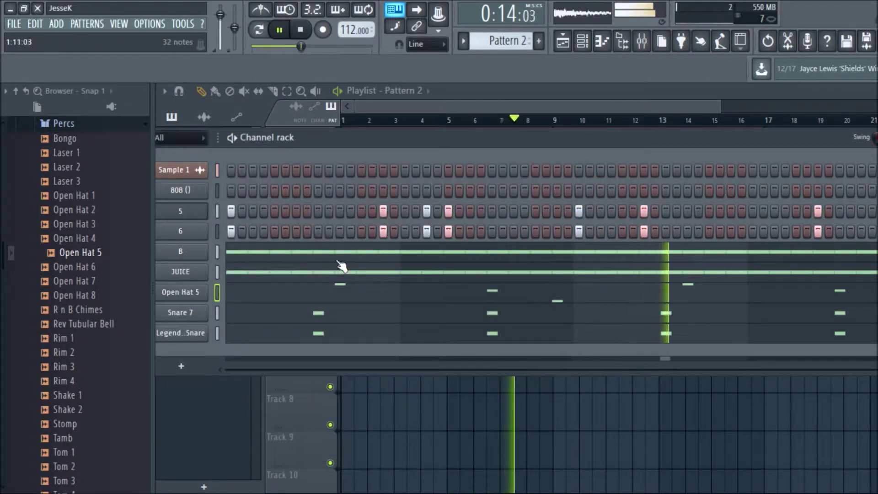
Audition the rims and toms in the Percs folder and add Tom 1 as a new channel.
left_click(100, 352)
left_click(99, 339)
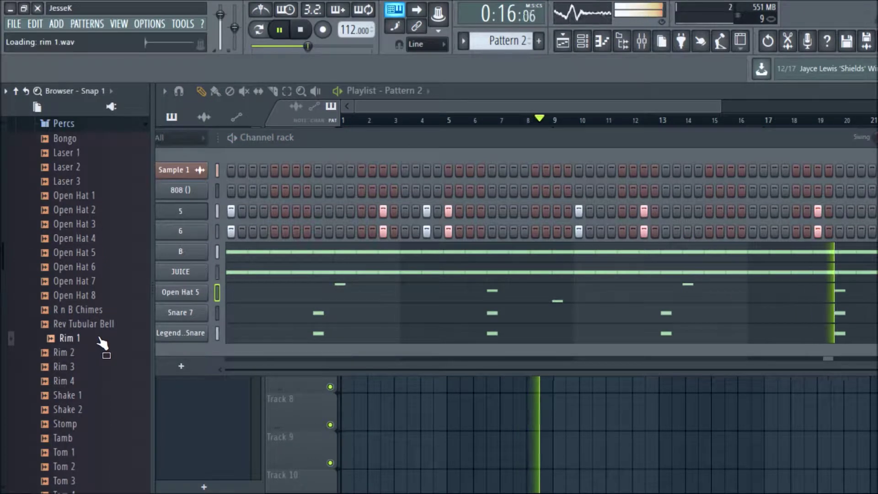
left_click(114, 451)
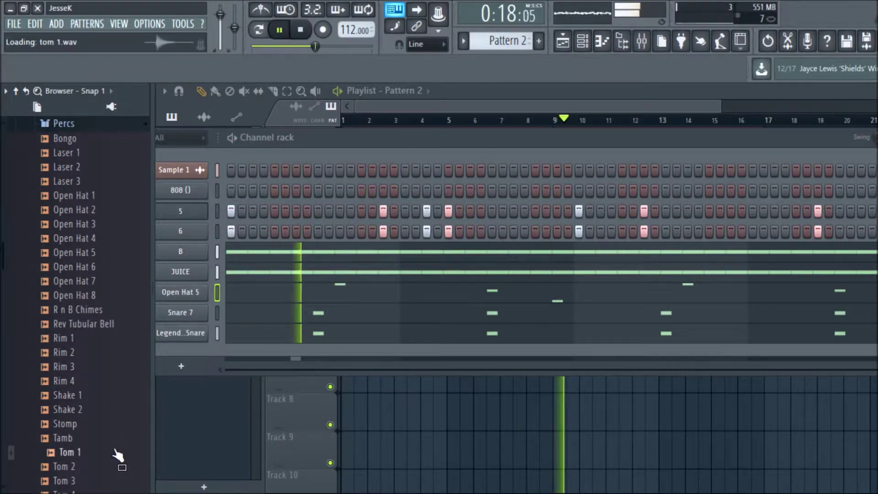
scroll(114, 452, "down", 2)
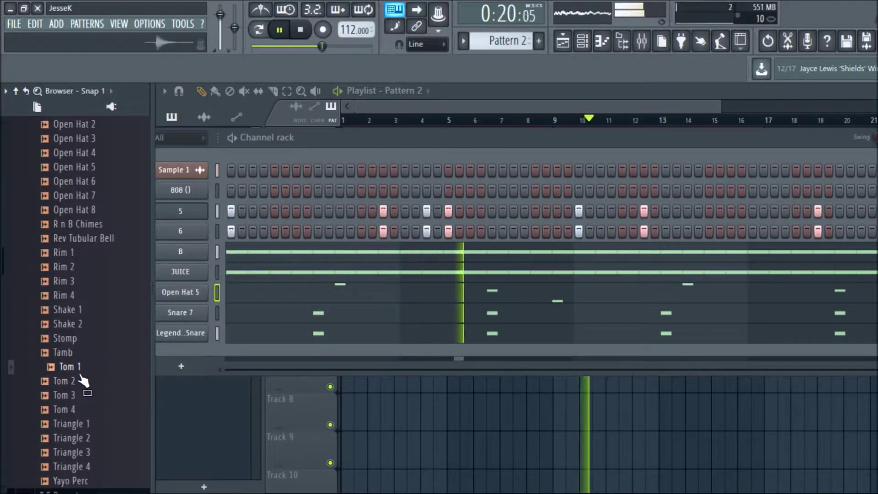
left_click(83, 381)
left_click_drag(68, 366, 193, 362)
left_click_drag(114, 423, 98, 330)
left_click(102, 297)
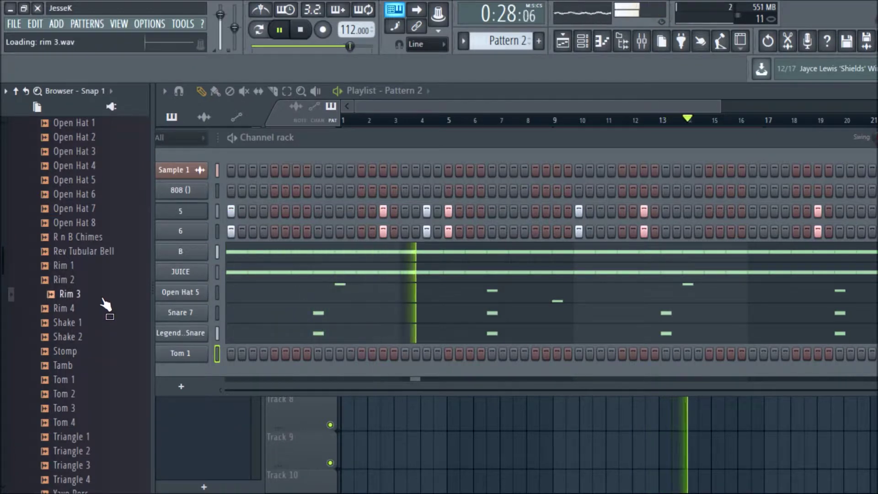
Try Tom 1 hits on step 3 of bars 1 and 3 while the pattern plays.
left_click(295, 356)
left_click(296, 354)
left_click(252, 355)
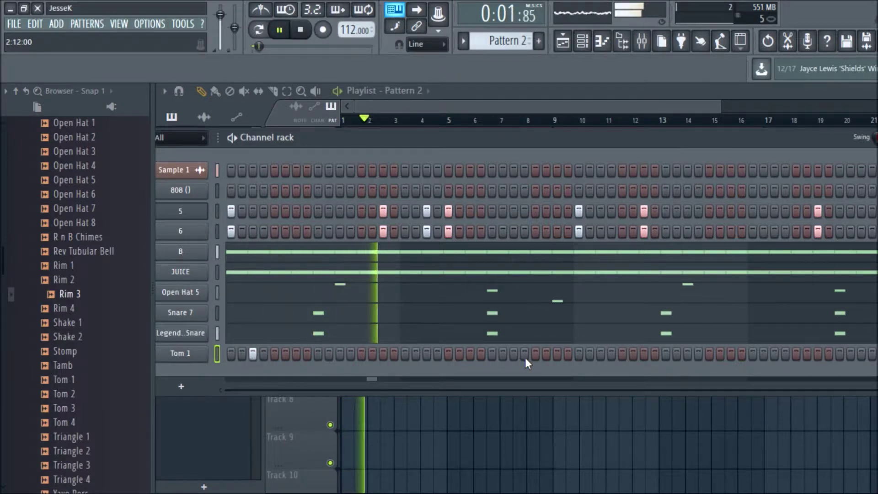
left_click(557, 354)
left_click(557, 354)
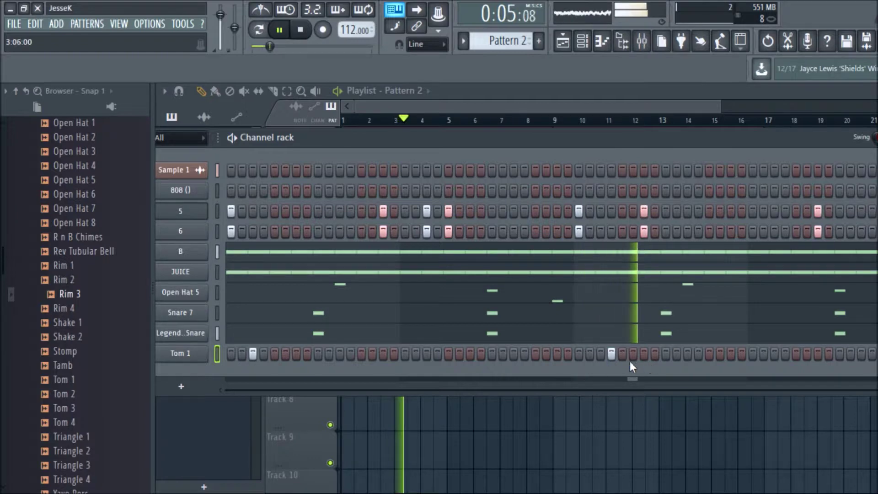
left_click(600, 354)
Adjust Tom 1's channel volume, close its settings, and stop playback.
left_click(188, 355)
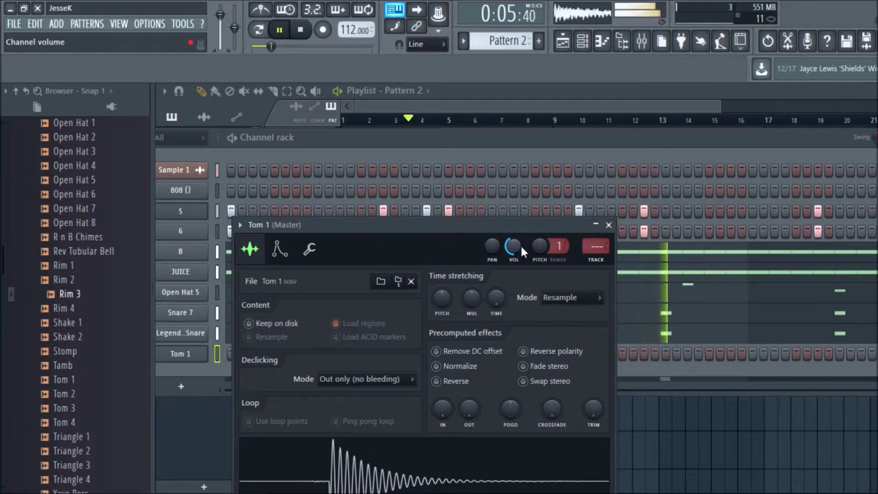
left_click(609, 225)
key("space")
Reveal the channel rack's mute controls and mute the 808, 5, 6, Snare 7 and Legend Snare channels.
left_click_drag(293, 144, 398, 144)
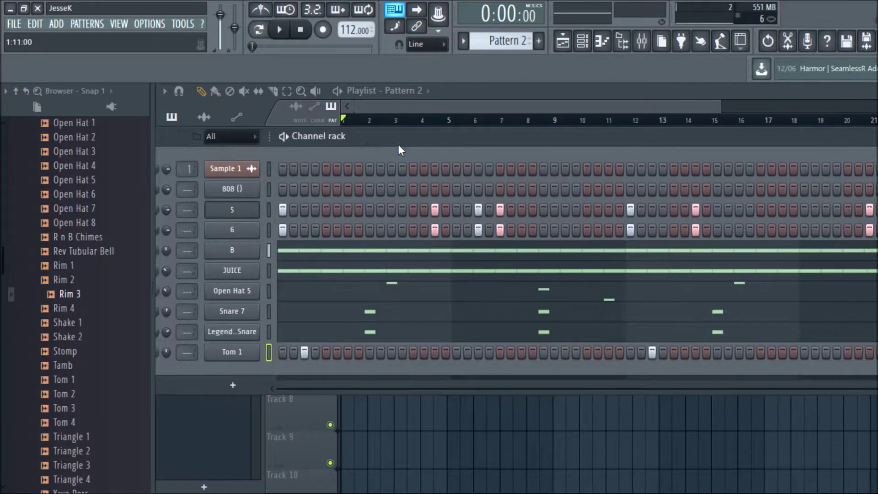
left_click(167, 189)
left_click(168, 209)
key("space")
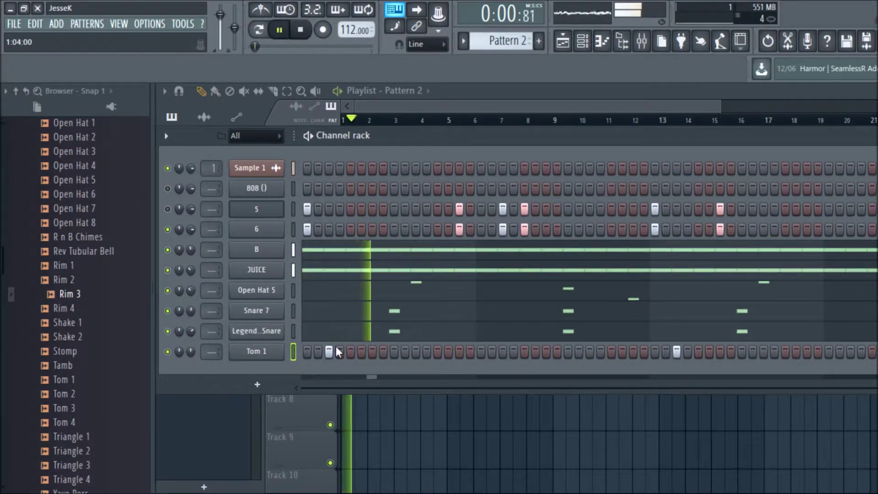
left_click(167, 310)
left_click(168, 331)
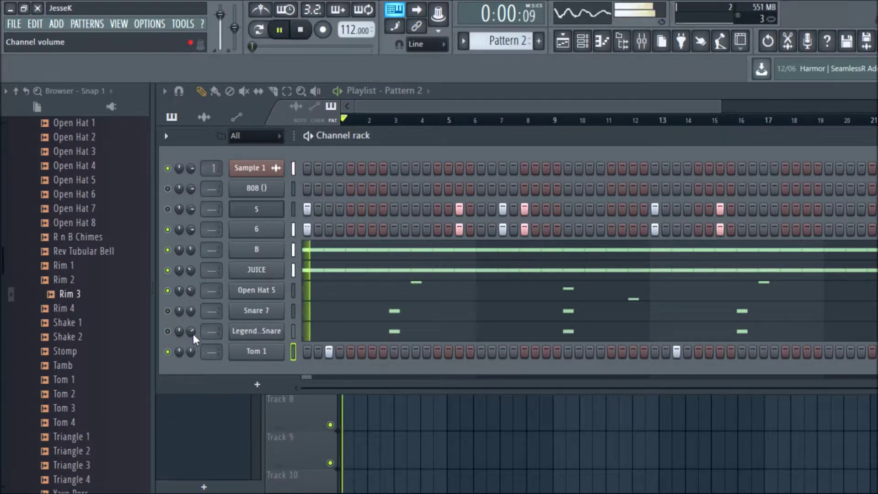
key("space")
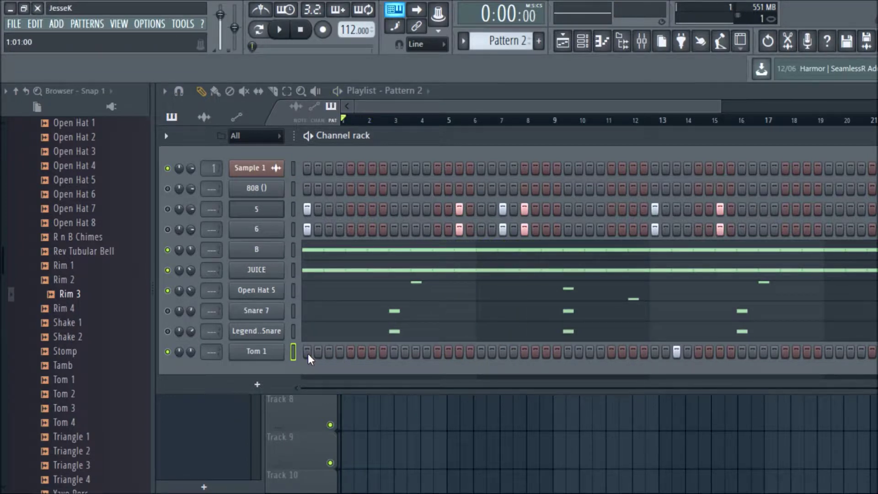
Audition the other toms, clear the bar 1 tom hit, and replace the Tom 1 channel's sample with Tom 2.
left_click(86, 395)
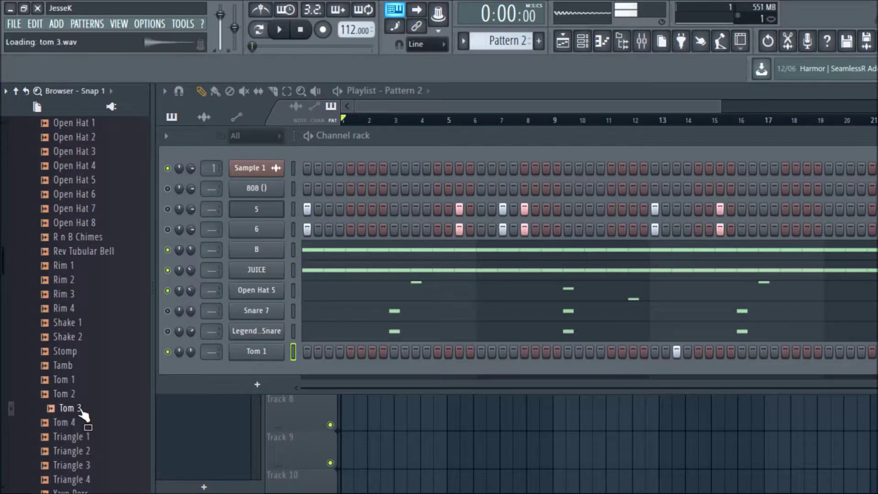
key("space")
left_click_drag(252, 359, 255, 355)
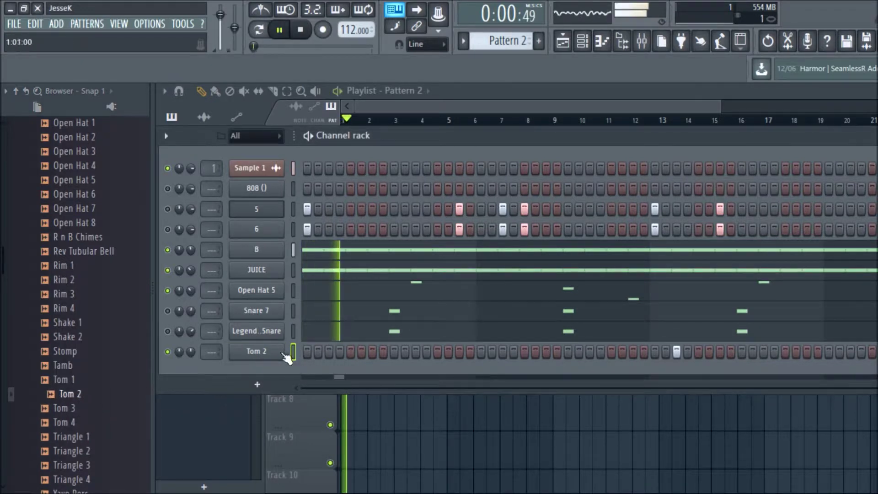
Program Tom 2 hits on steps 1, 7, 9 and 13 of bar 1 and step 5 of bar 2, and move bar 3's hit to step 1.
left_click(373, 352)
left_click(438, 352)
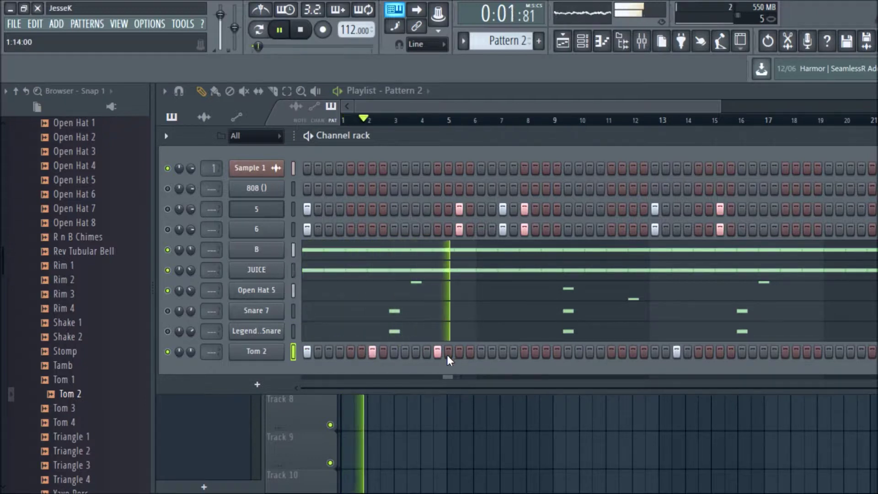
left_click(676, 353)
key("space")
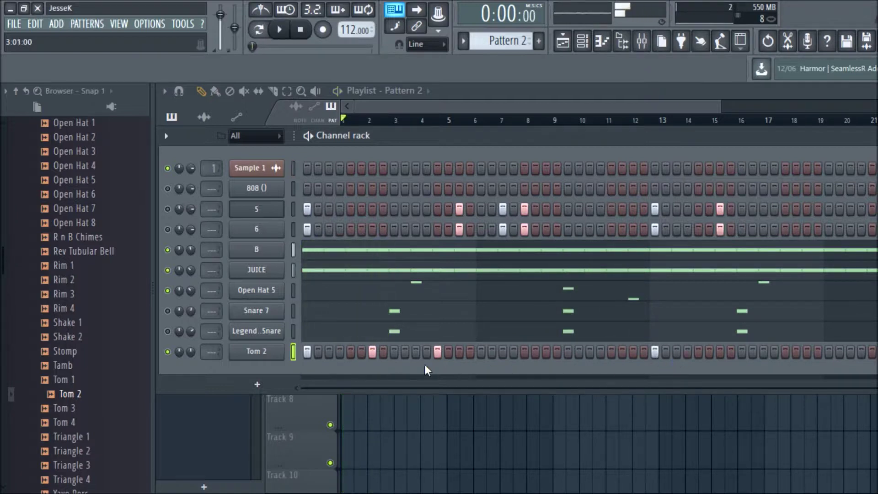
left_click(396, 354)
left_click(525, 353)
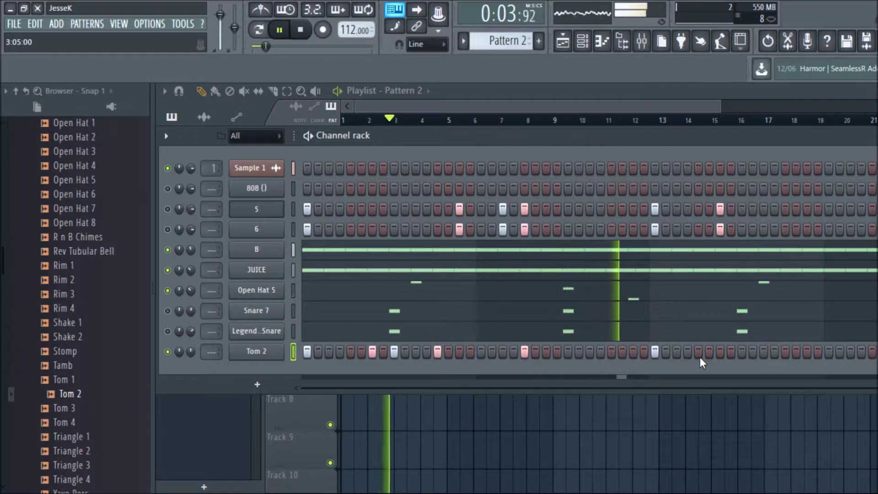
Repeat the Tom 2 rhythm with hits on steps 7, 9 and 13 of bar 3 and step 5 of bar 4.
key("space")
left_click(720, 352)
left_click(741, 352)
left_click(785, 353)
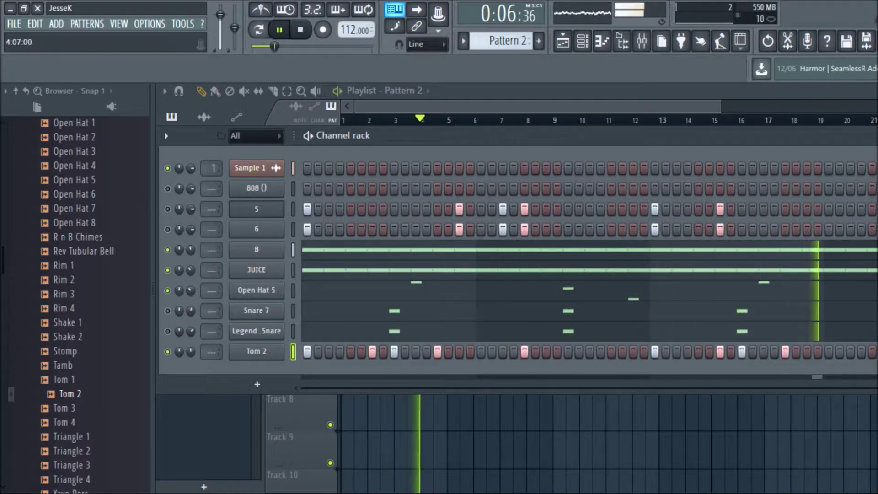
Audition the remaining toms, add Tom 3 as a new channel below Tom 2, and restart playback.
mouse_move(100, 409)
left_mouse_down()
mouse_move(106, 416)
mouse_move(94, 423)
left_mouse_up()
left_click_drag(265, 366, 265, 371)
key("space")
Replace the Tom 2 hit on step 9 of bar 1 with a Tom 3 hit.
left_click(405, 372)
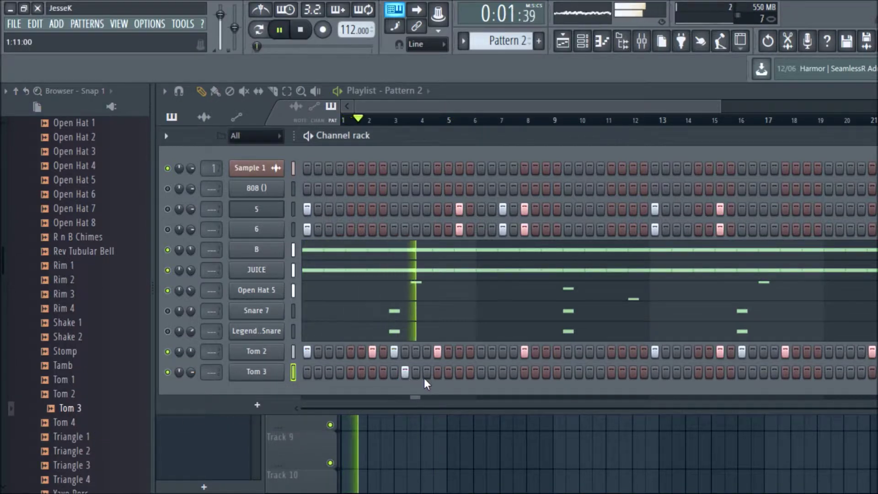
left_click(394, 351)
left_click(405, 372)
left_click(394, 372)
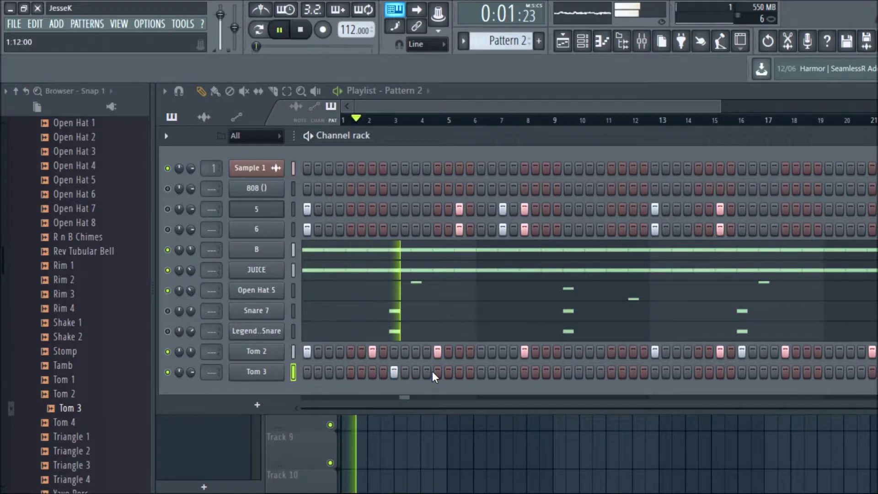
Place Tom 3 hits on step 9 of bars 2 and 3, clearing the Tom 2 hit on step 9 of bar 3.
left_click(569, 373)
left_click(732, 373)
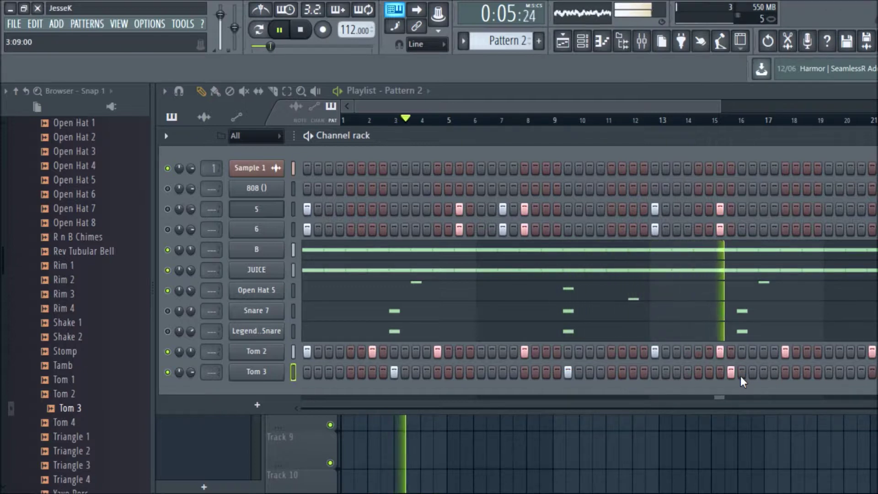
left_click(732, 373)
left_click(742, 372)
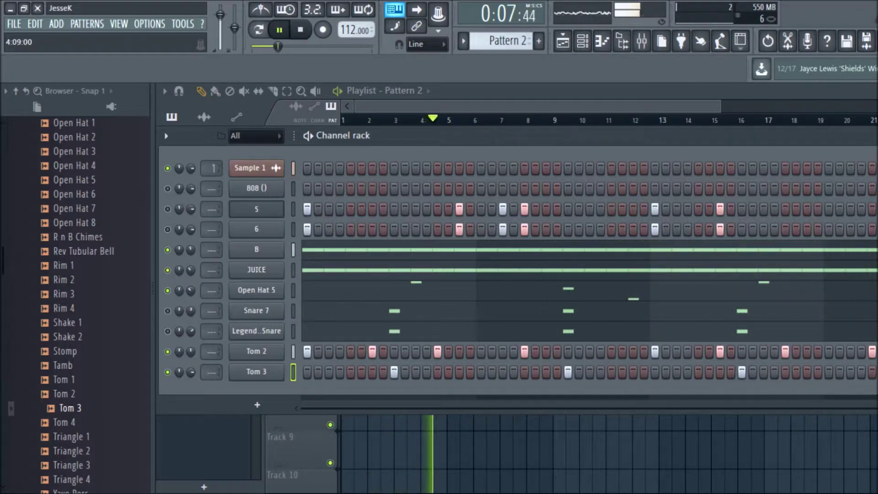
Normalize the Tom 3 sample, close its settings, and play the pattern from the start.
left_click(257, 371)
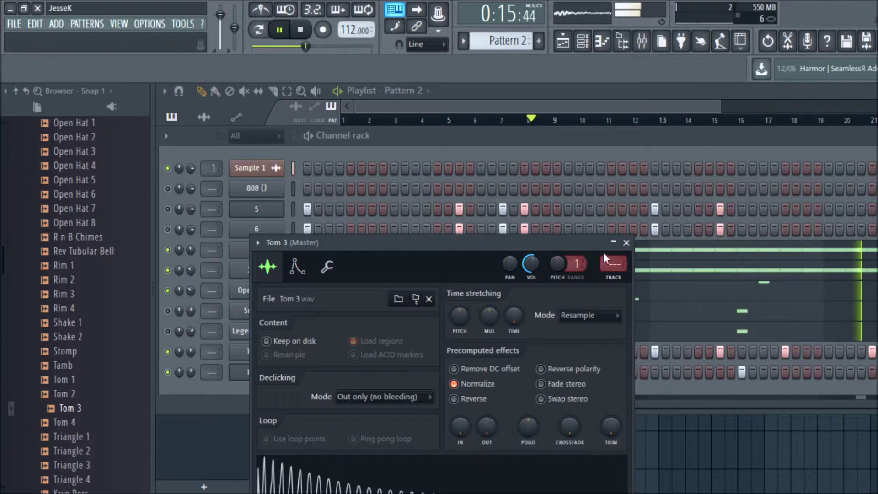
left_click(626, 242)
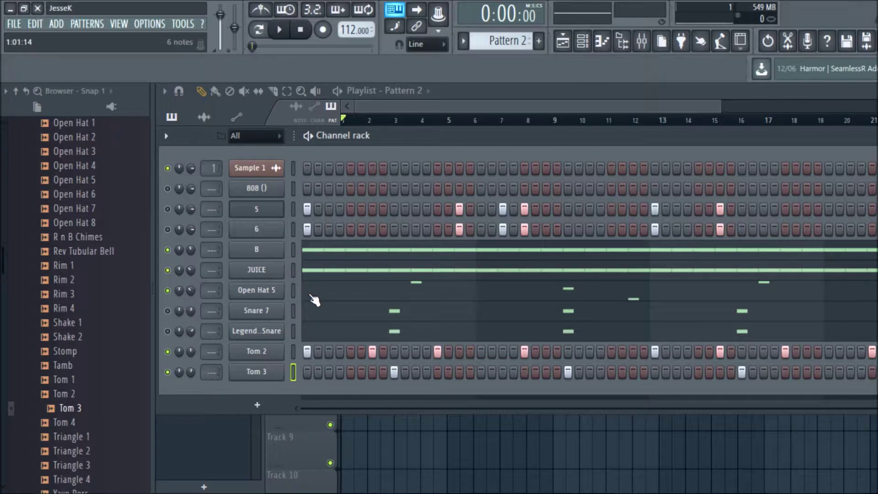
key("space")
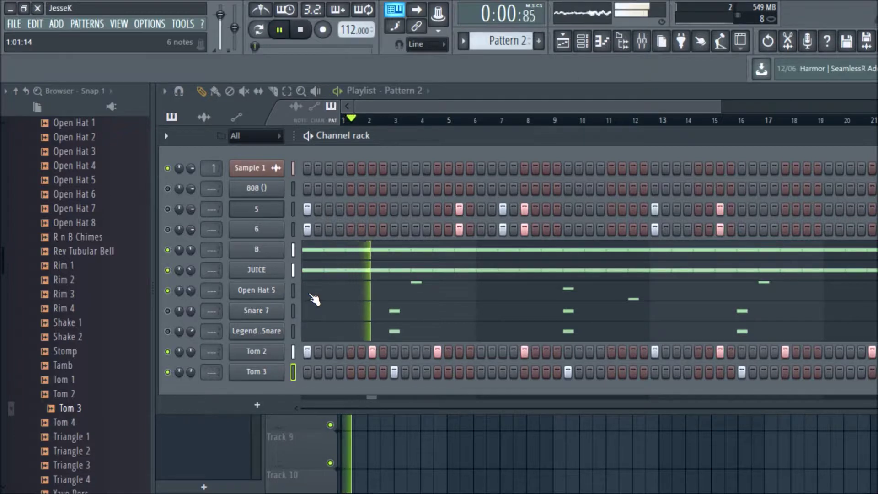
Review the Tom 3 and Tom 2 sample settings, and listen to Pattern 2 from the start.
left_click(257, 372)
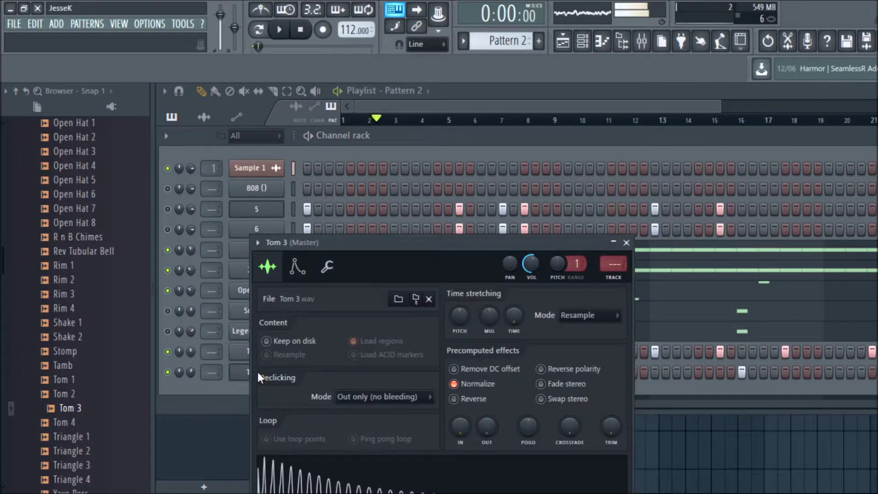
left_click(626, 243)
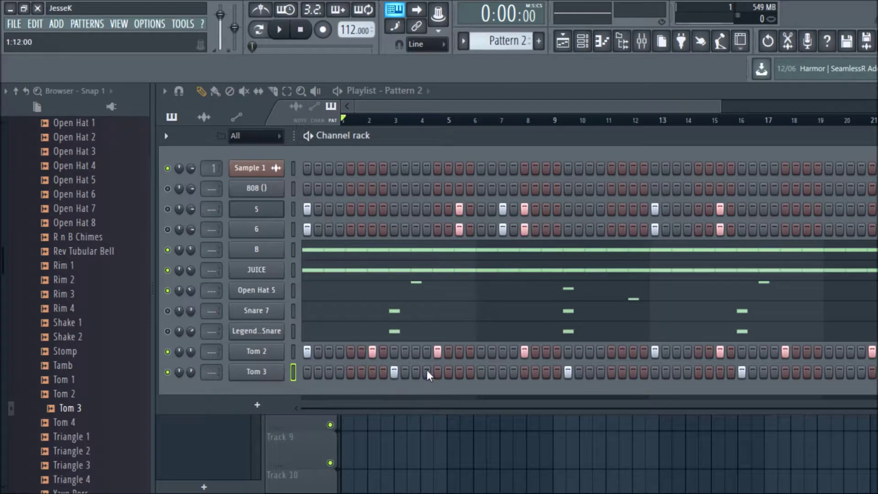
left_click(277, 353)
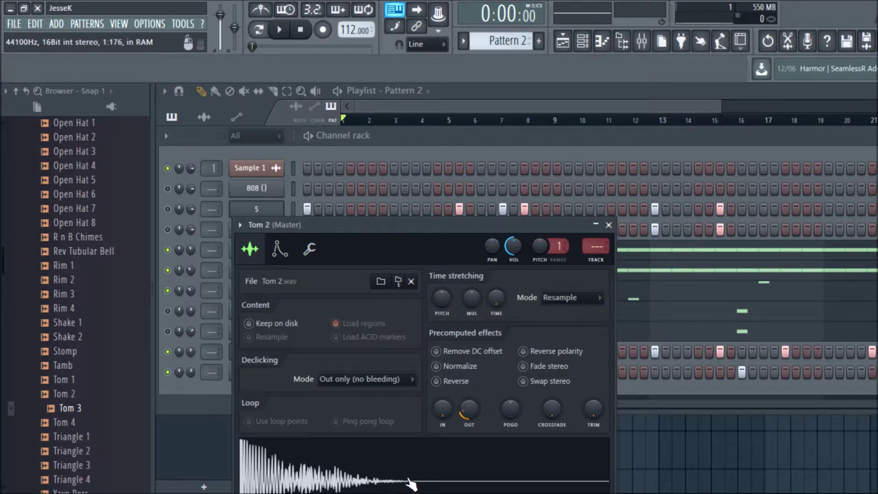
left_click(609, 226)
key("space")
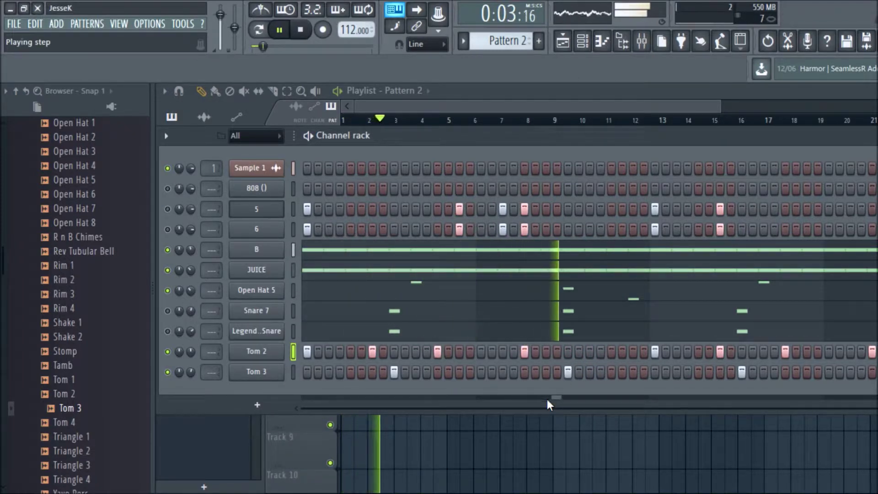
key("KP_Subtract")
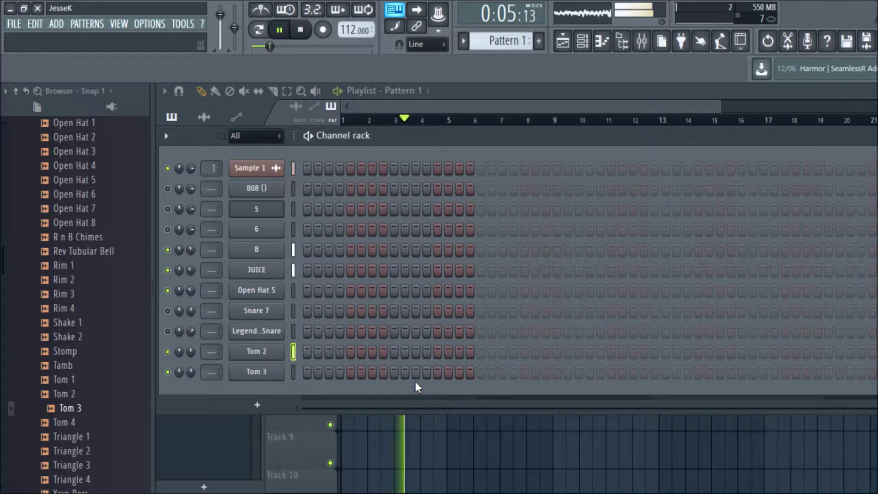
scroll(505, 45, "down", 1)
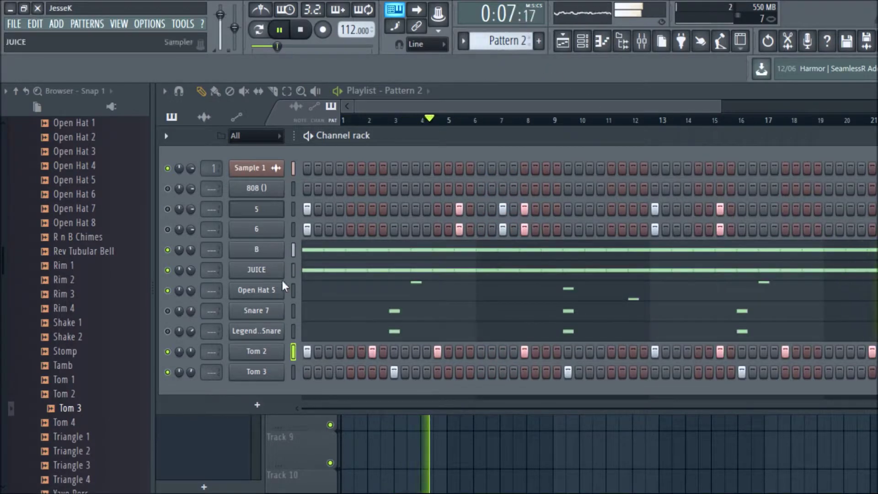
Audition Shake 2 and Stomp in the Percs folder, and add Stomp as a new channel above Tom 2.
scroll(112, 398, "down", 2)
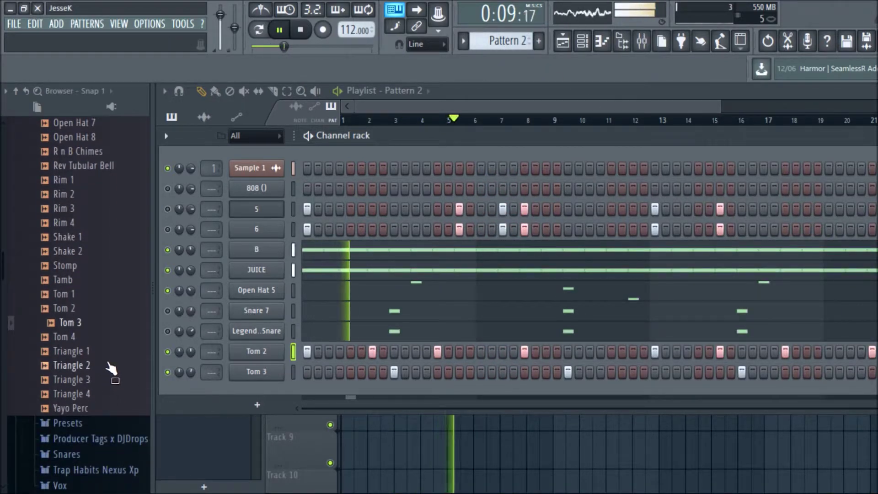
left_click_drag(112, 379, 105, 263)
key("space")
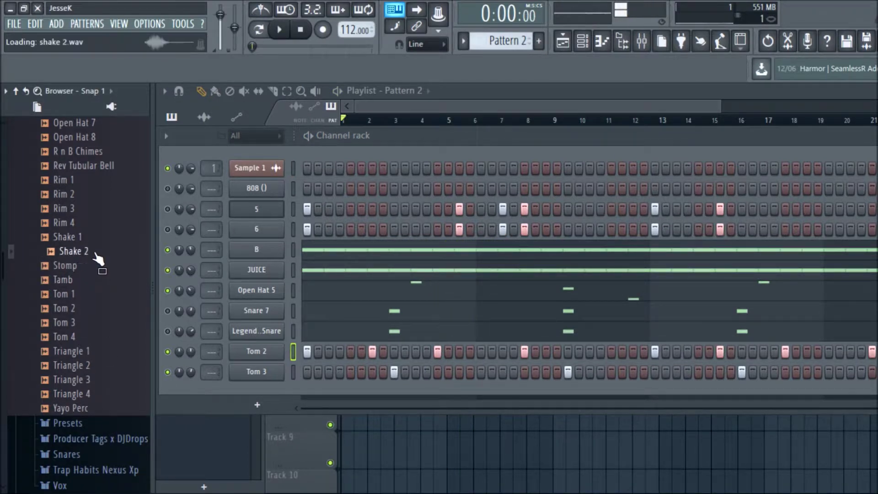
left_click_drag(163, 346, 172, 344)
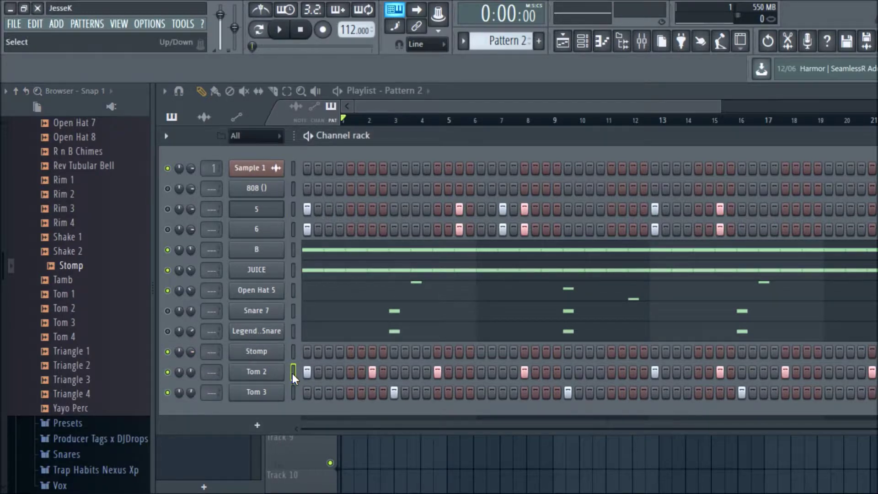
Paste the Tom 2 hits into the Stomp channel, mute Tom 2, and play the pattern.
left_click(293, 351)
key("ctrl+v")
left_click(167, 372)
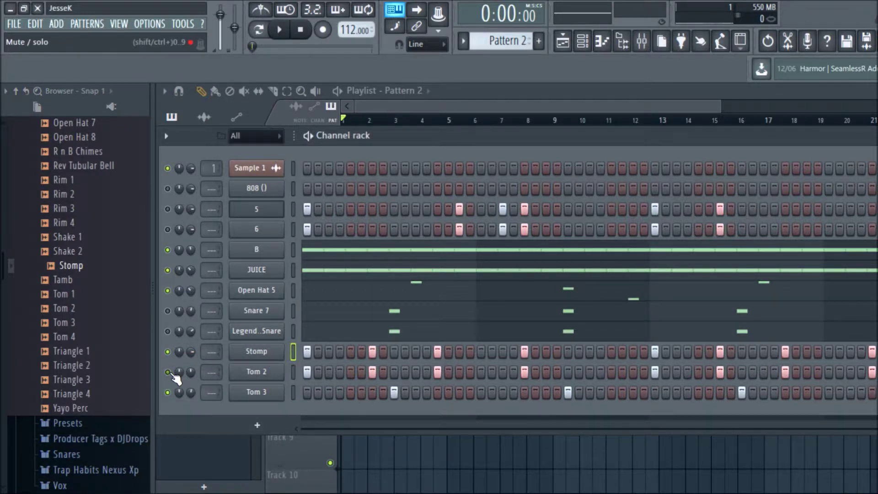
key("space")
Normalize the Stomp sample, stop playback, and close its settings.
left_click(256, 351)
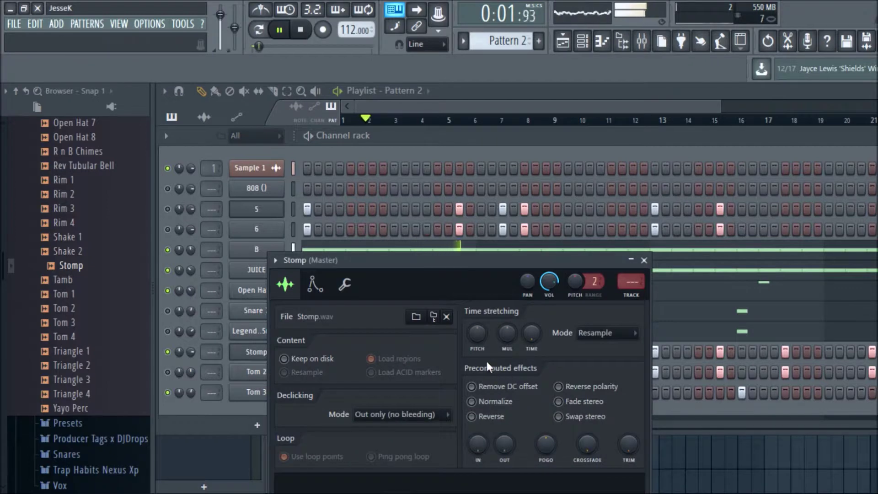
left_click_drag(476, 264, 451, 210)
left_click(466, 353)
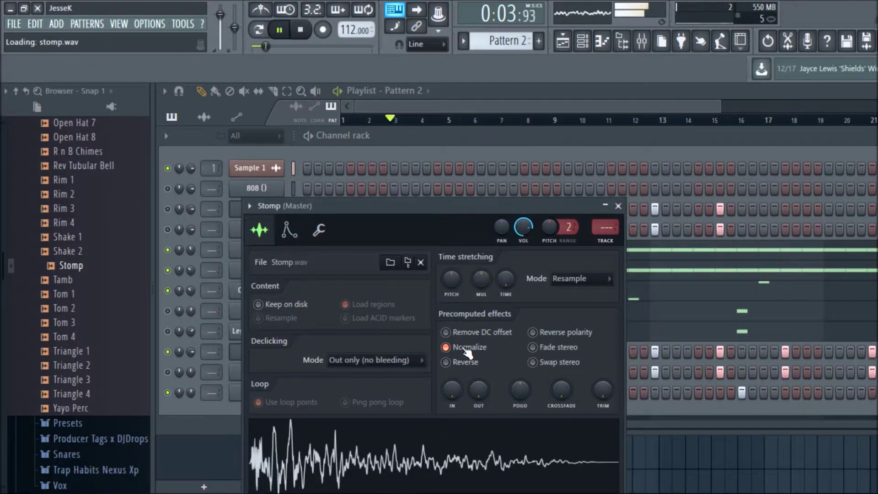
key("space")
left_click(618, 206)
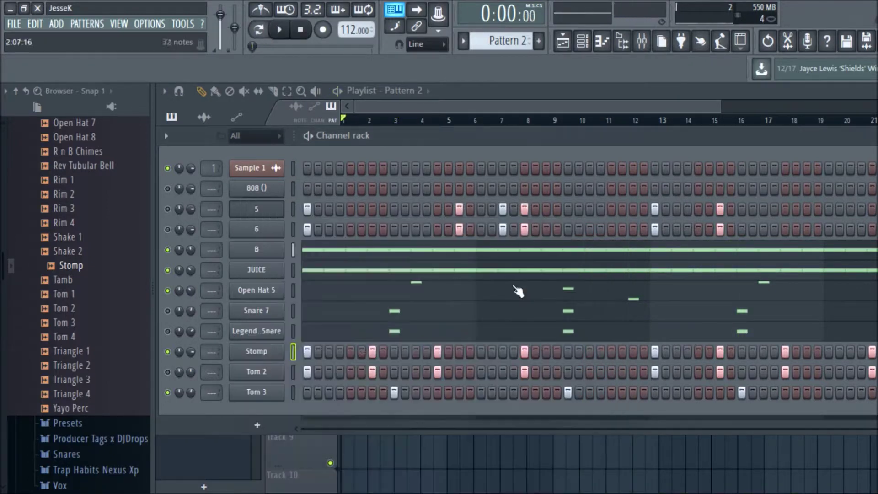
Delete the Stomp channel.
right_click(287, 358)
left_click(338, 456)
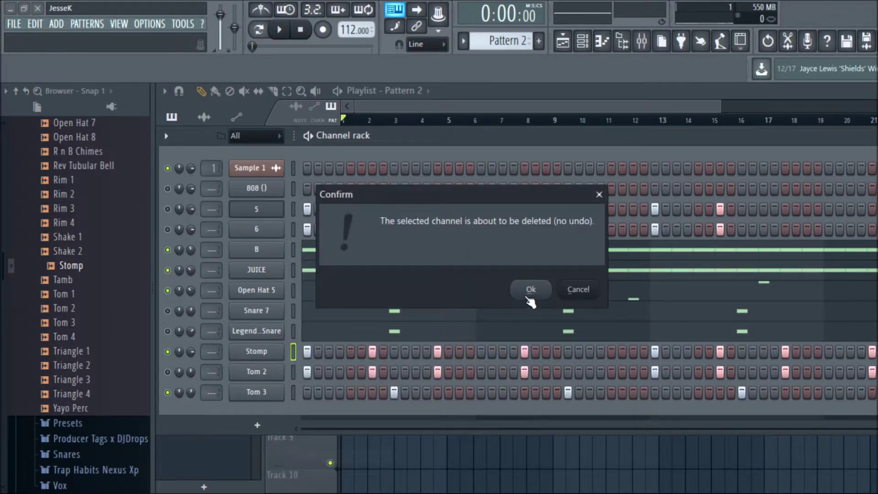
left_click(476, 288)
Add Shake 2 as a new channel below Tom 3 with a hit on step 3 of bar 1, and unmute Tom 2.
mouse_move(101, 307)
left_mouse_down()
mouse_move(128, 314)
mouse_move(107, 315)
left_mouse_up()
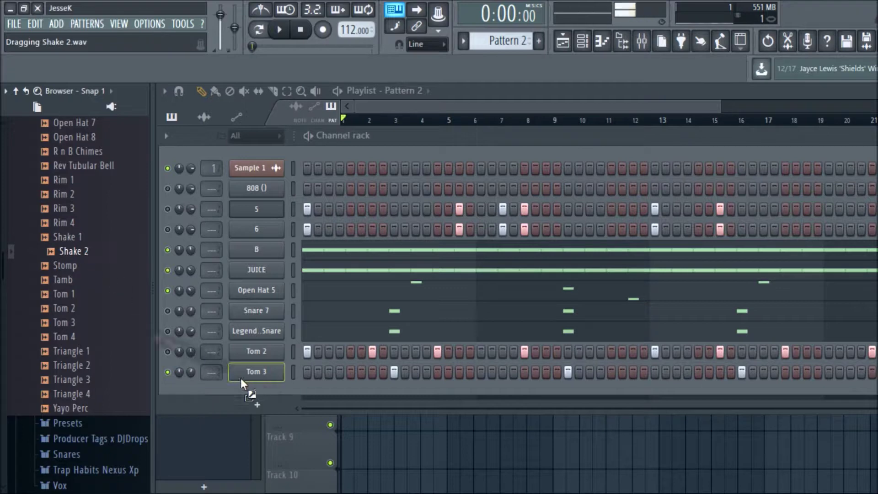
left_click_drag(244, 383, 246, 389)
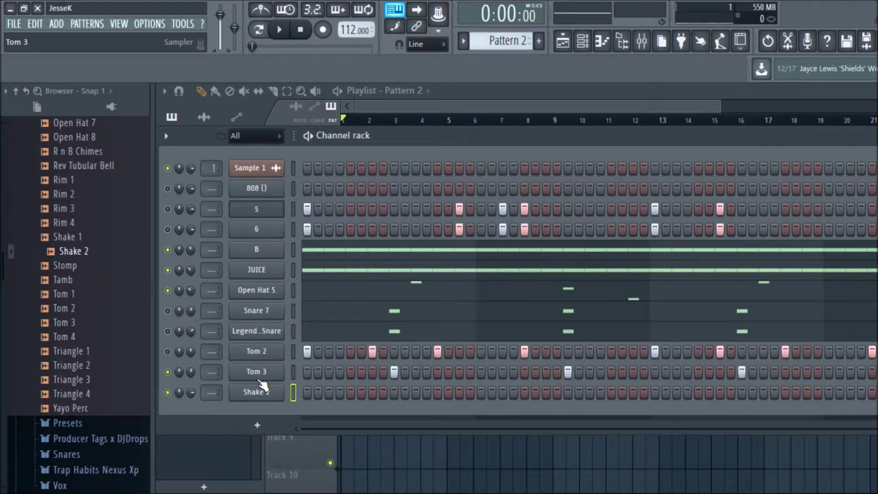
left_click(331, 392)
key("space")
key("space")
left_click(167, 352)
key("space")
Lower the Shake 2 channel's volume and place Shake 2 hits on step 3 of bars 3 and 4.
mouse_move(191, 393)
left_mouse_down()
mouse_move(192, 384)
mouse_move(199, 397)
left_mouse_up()
left_click(676, 393)
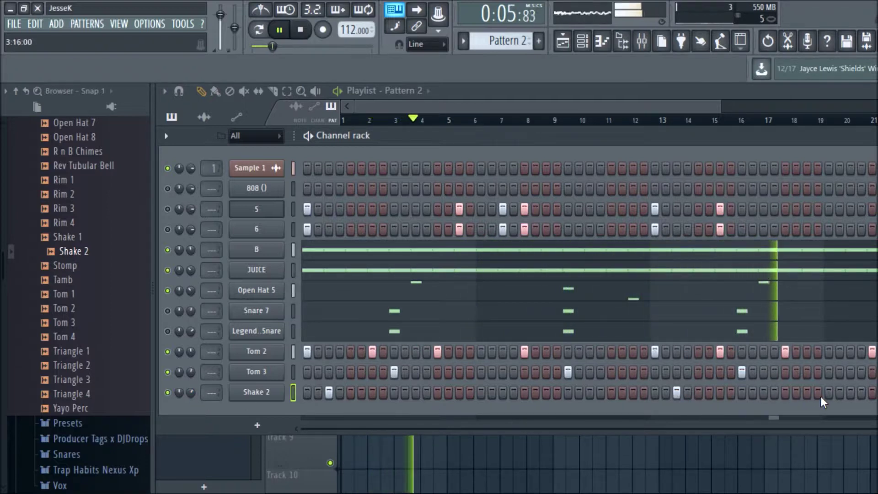
left_click(849, 394)
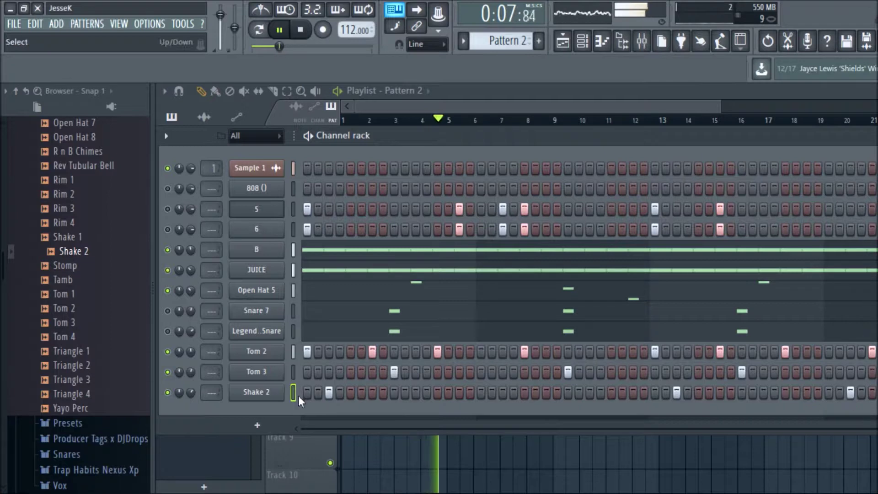
left_click_drag(191, 393, 191, 397)
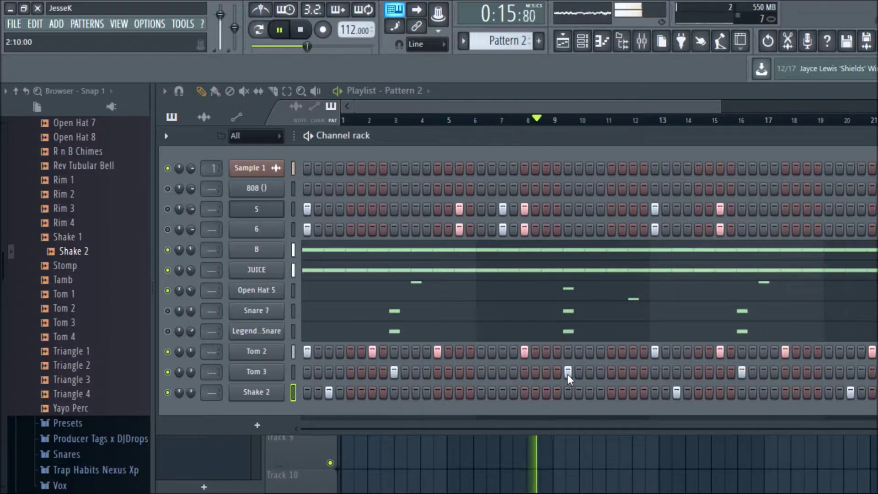
key("space")
Add Rim 2 as a new channel above Shake 2 and place a hit on step 9 of bar 2.
scroll(83, 320, "up", 2)
left_click(79, 280)
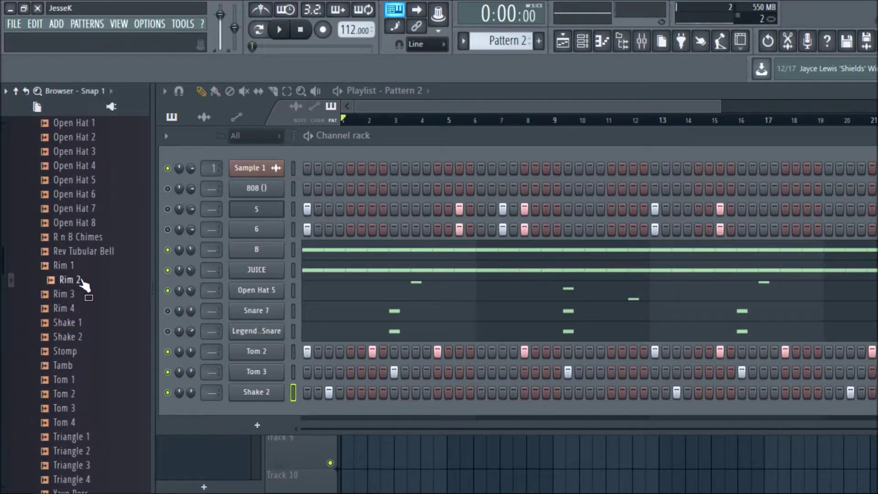
left_click_drag(190, 387, 182, 382)
key("space")
left_click(568, 392)
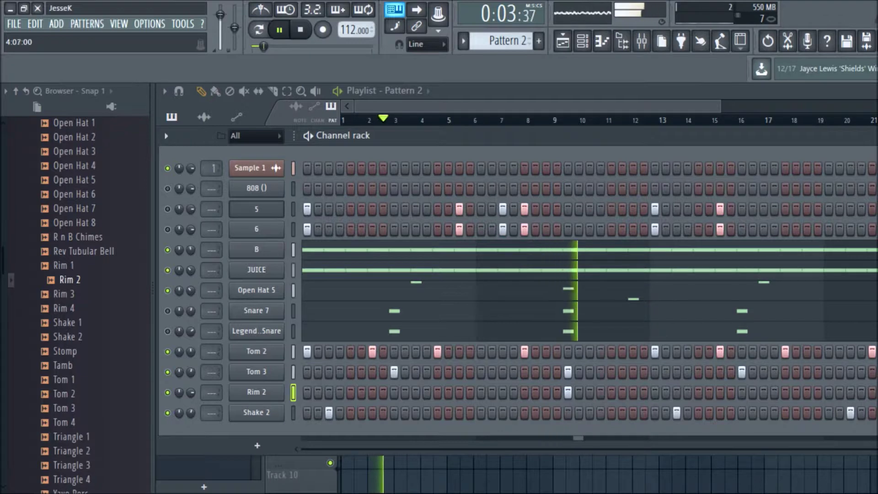
Normalize the Rim 2 sample, check its miscellaneous channel settings, and close them before stopping playback.
left_click(255, 393)
left_click(380, 295)
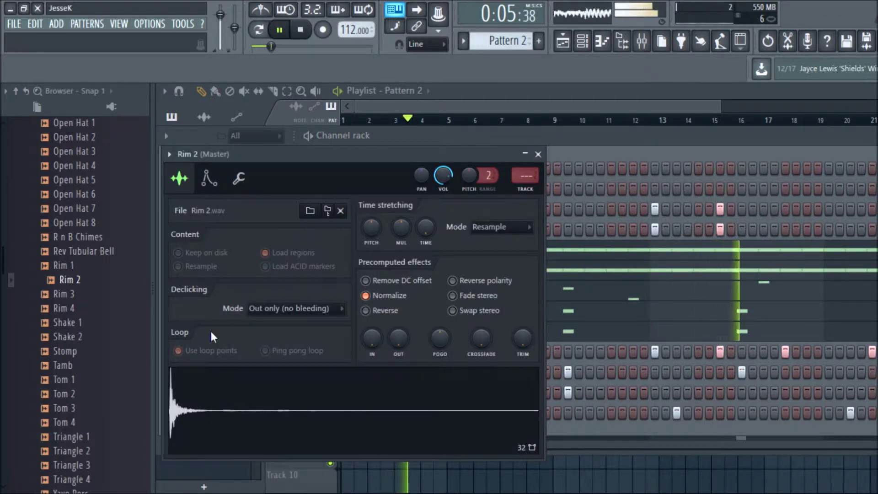
left_click(241, 179)
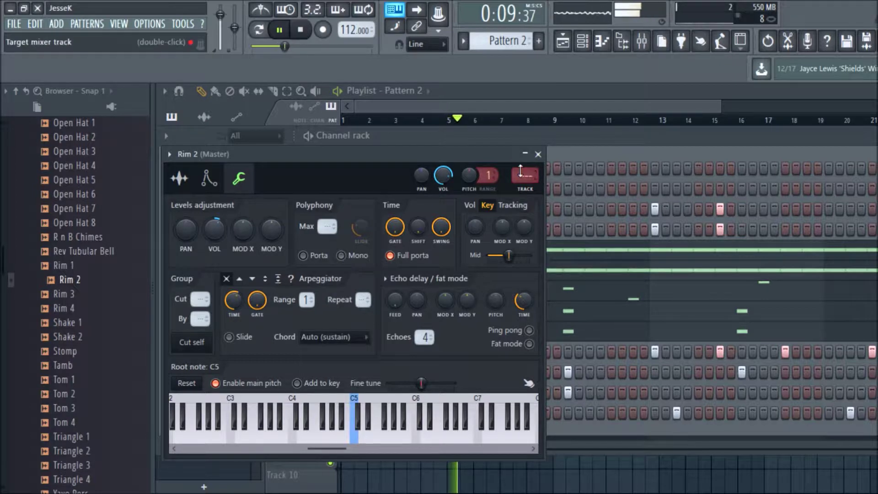
left_click(541, 155)
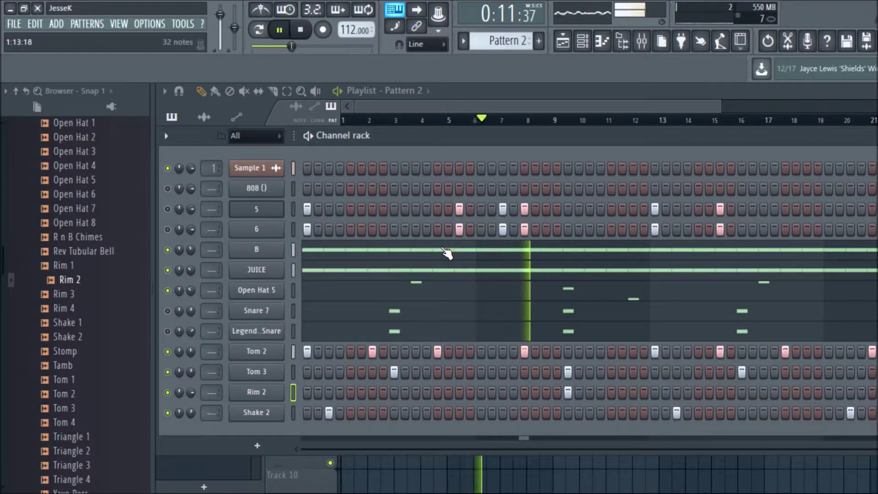
key("space")
Audition Rim 3 and Open Hat 4, and collapse the Hades x Yayo Trap Habits Vol.1 kit.
left_click(85, 295)
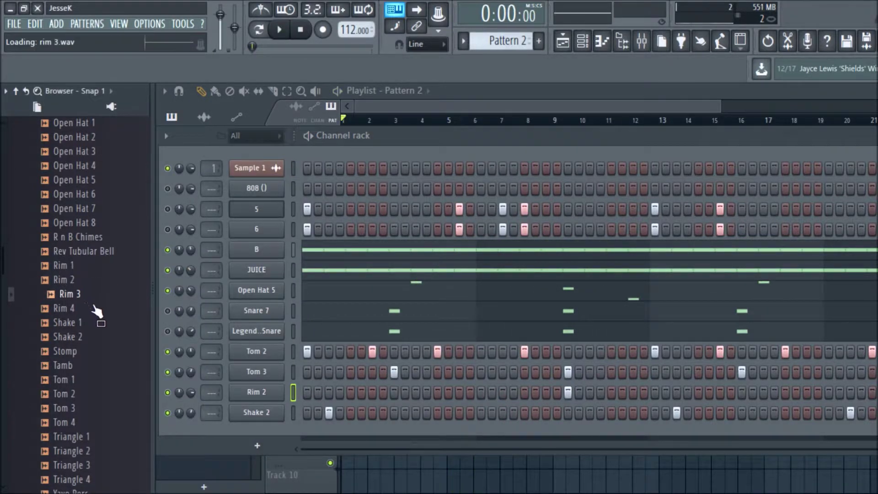
scroll(104, 274, "up", 3)
left_click(102, 251)
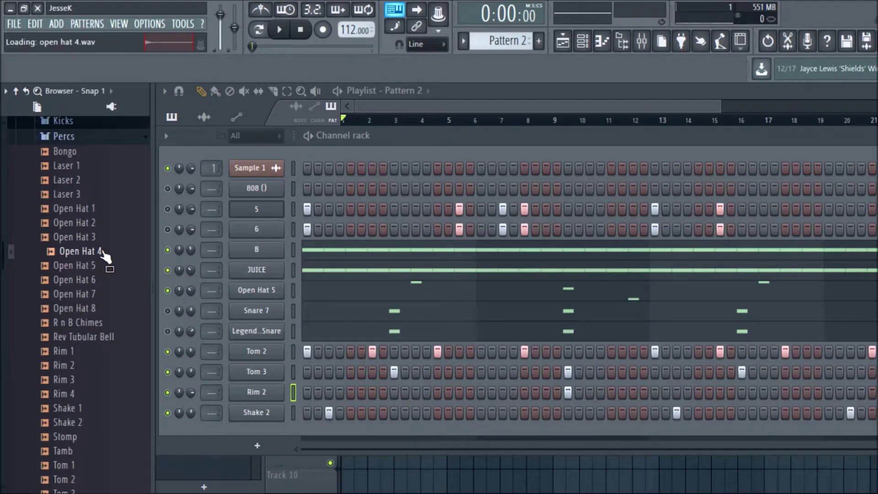
left_click(73, 136)
scroll(55, 190, "up", 4)
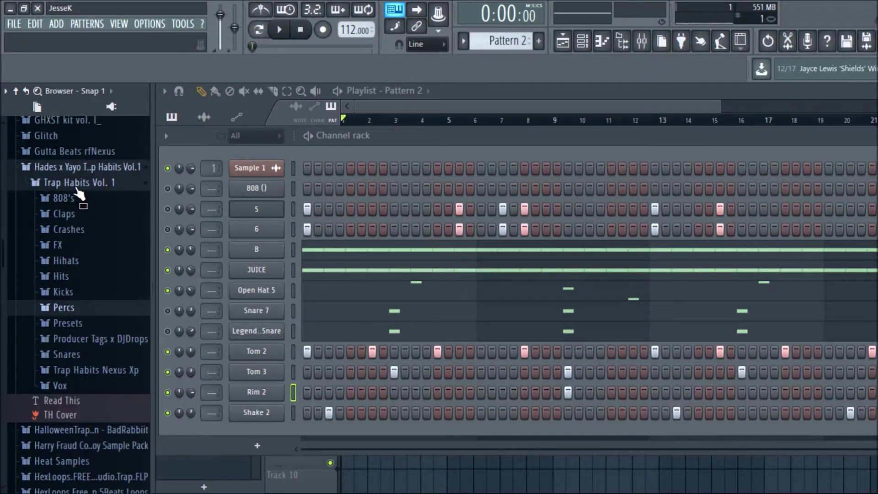
left_click(80, 182)
left_click(78, 173)
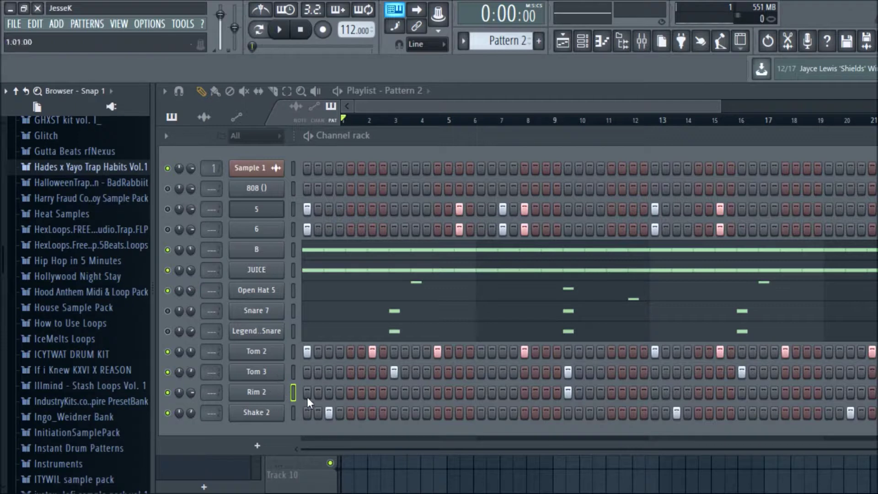
Find NX - Hit Back in another drum kit's Snares folder and replace the Rim 2 sample with it, restarting playback.
scroll(87, 263, "down", 15)
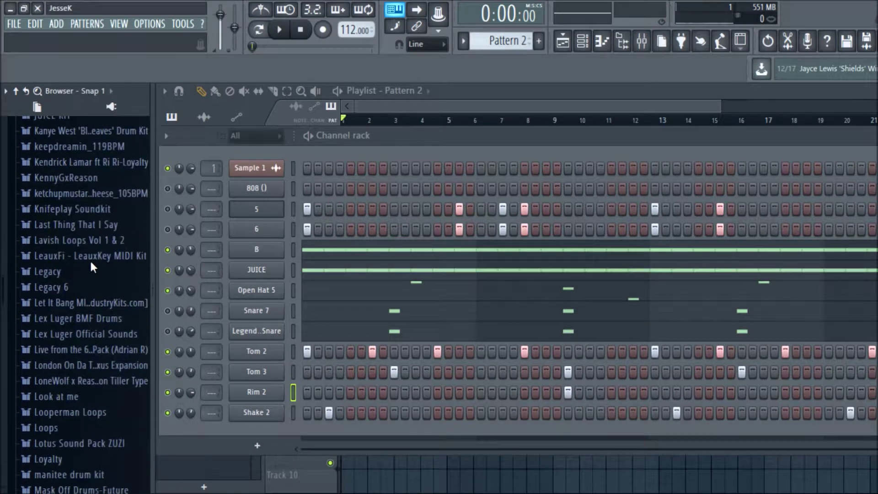
left_click(92, 259)
scroll(92, 259, "down", 2)
left_click_drag(62, 287, 63, 293)
left_click(60, 272)
left_click(79, 350)
scroll(80, 349, "down", 4)
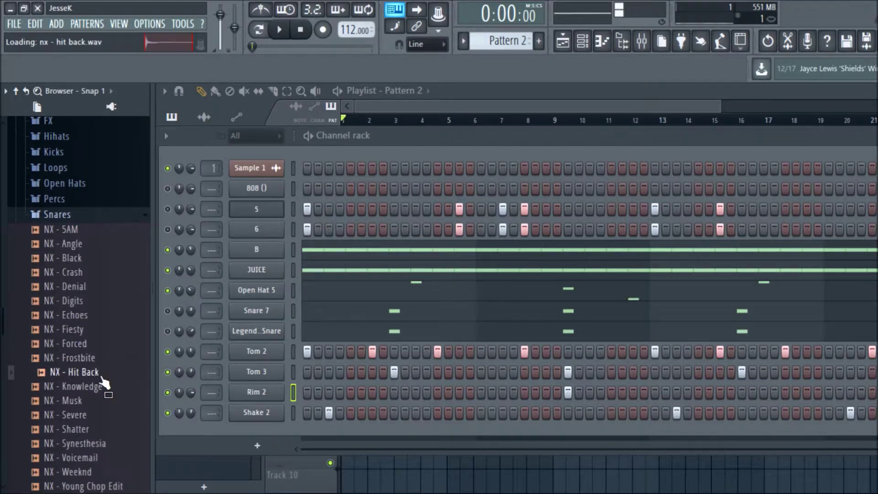
left_click_drag(291, 392, 291, 391)
key("space")
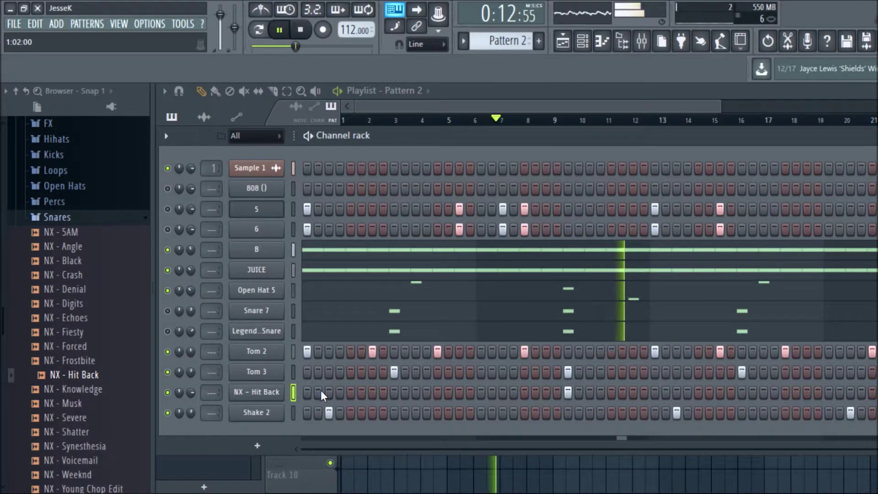
Play the full pattern with the 808, 5, 6 and both snare channels unmuted, and mute Tom 2.
left_click(103, 222)
key("space")
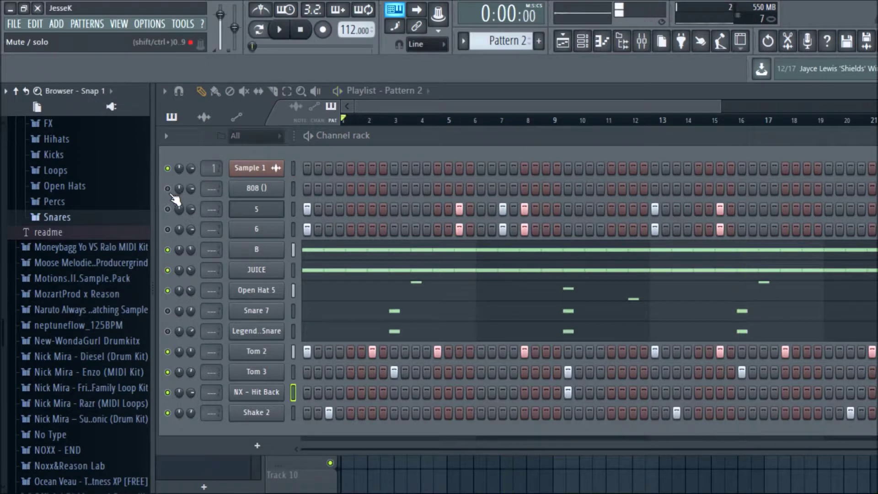
key("space")
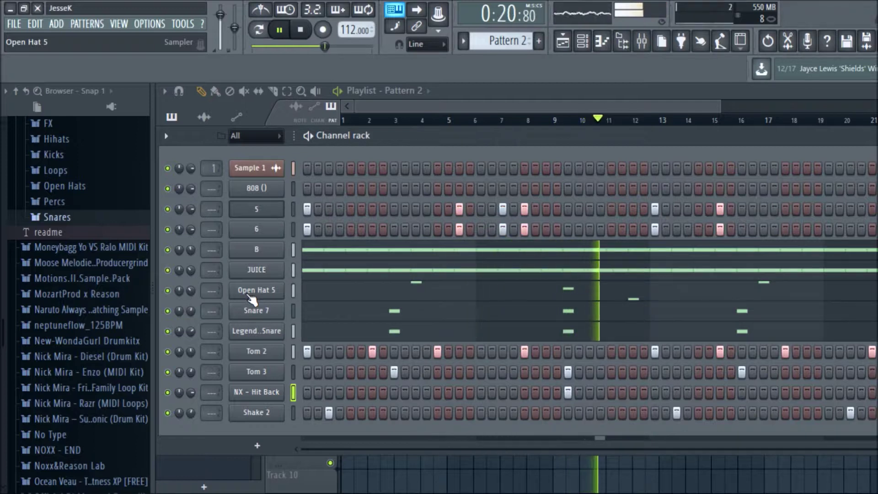
left_click(168, 352)
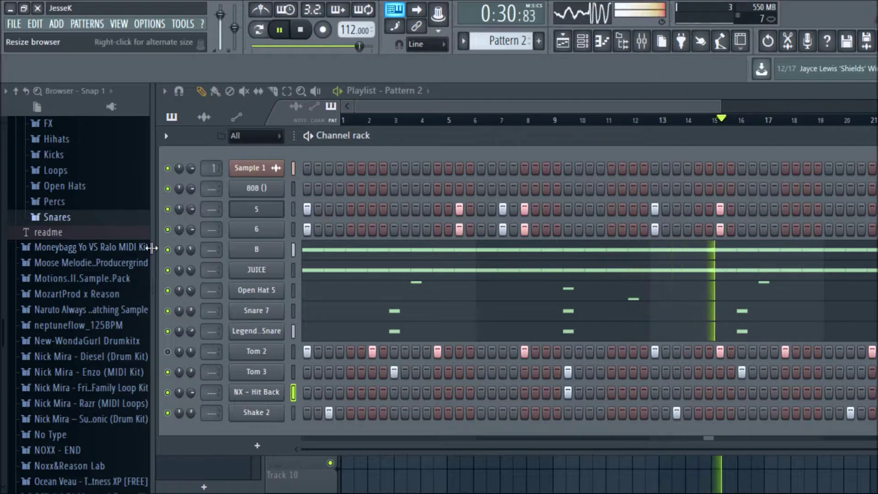
key("space")
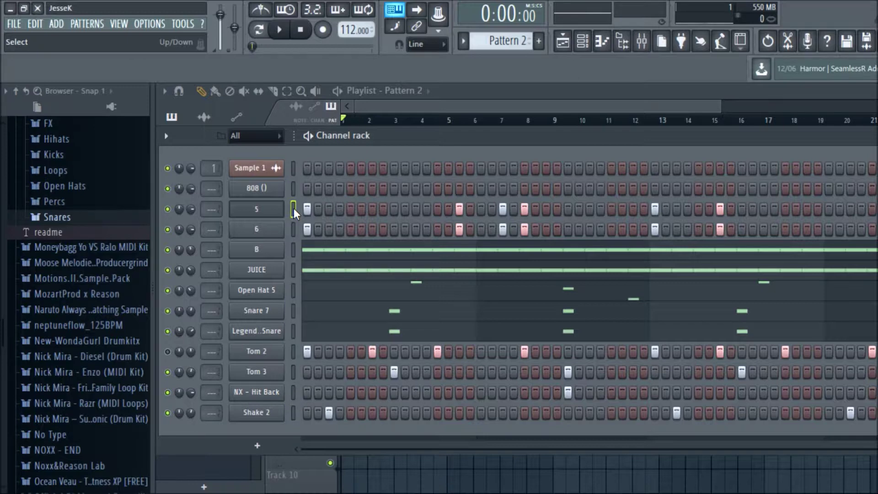
Paste the copied kick pattern onto the 808 channel and add a C5 note at the start of bar 5 in its piano roll.
left_click(293, 189)
key("ctrl+v")
right_click(272, 192)
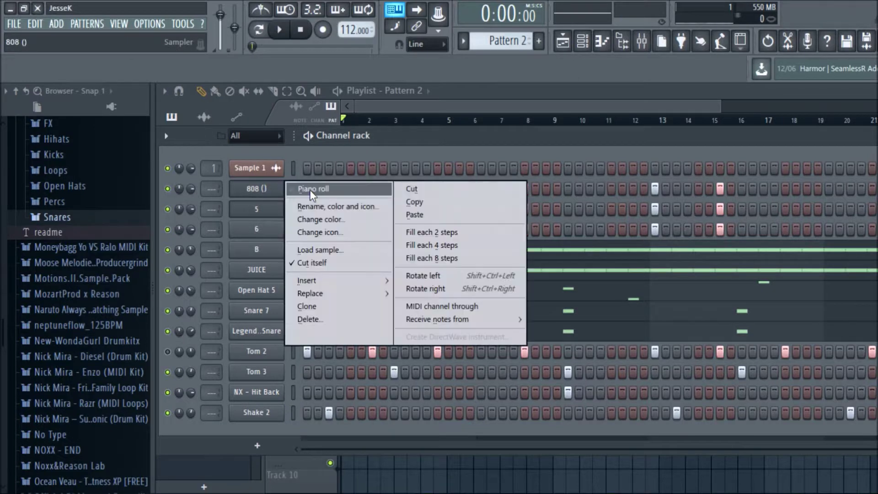
left_click(312, 190)
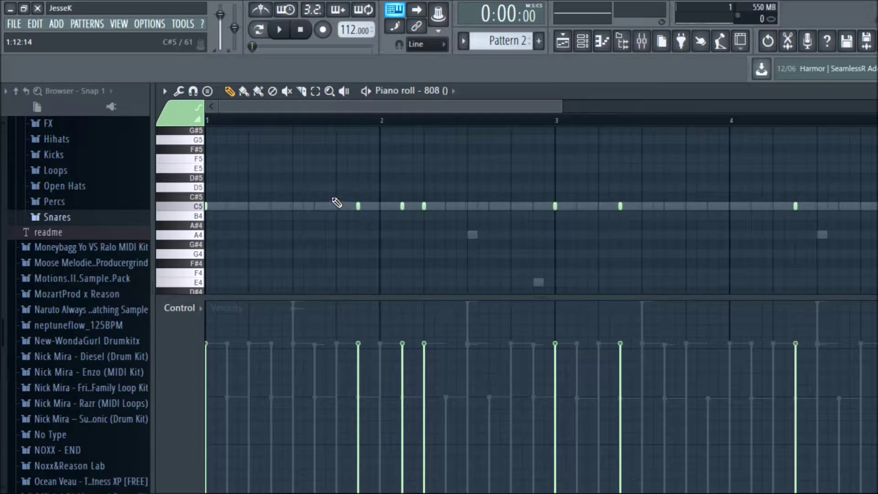
left_click_drag(562, 105, 698, 106)
left_click(710, 206)
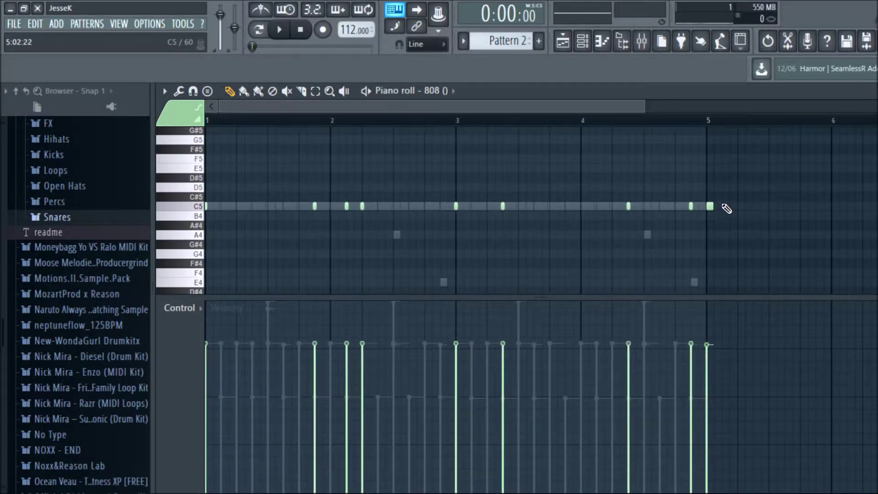
left_click(865, 91)
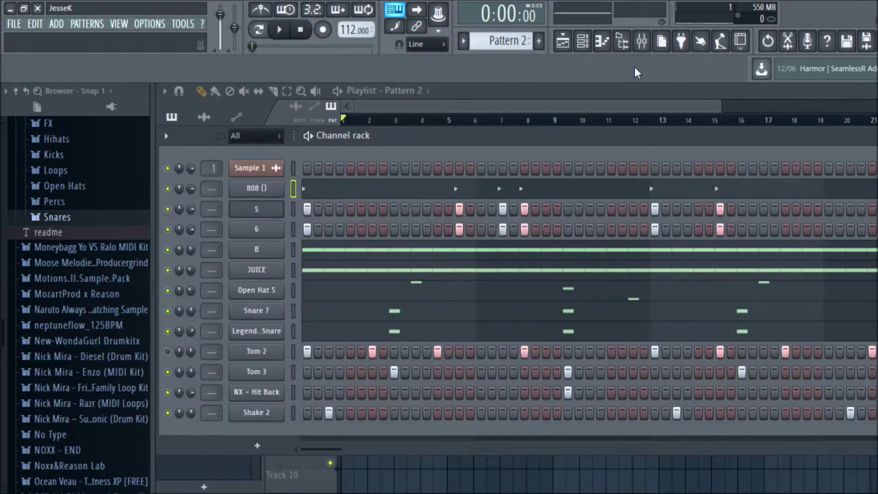
Load Edison into the first effect slot of the Lotus Blossom mixer track, replacing the mistakenly added Fruity Stereo Shaper.
left_click(642, 40)
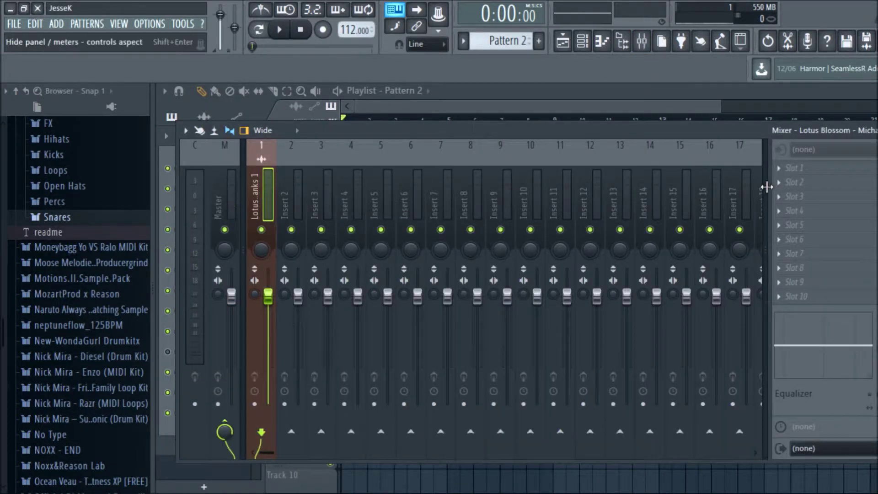
left_click(788, 169)
left_click(591, 376)
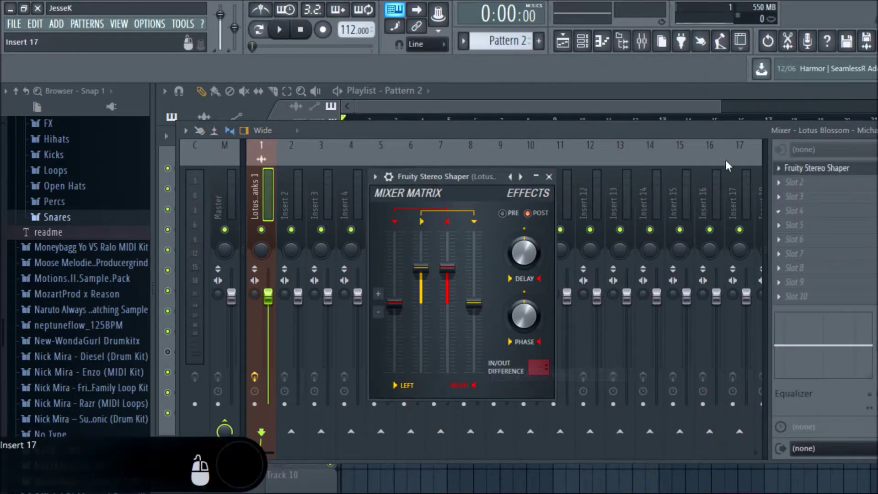
left_click(562, 181)
left_click(779, 170)
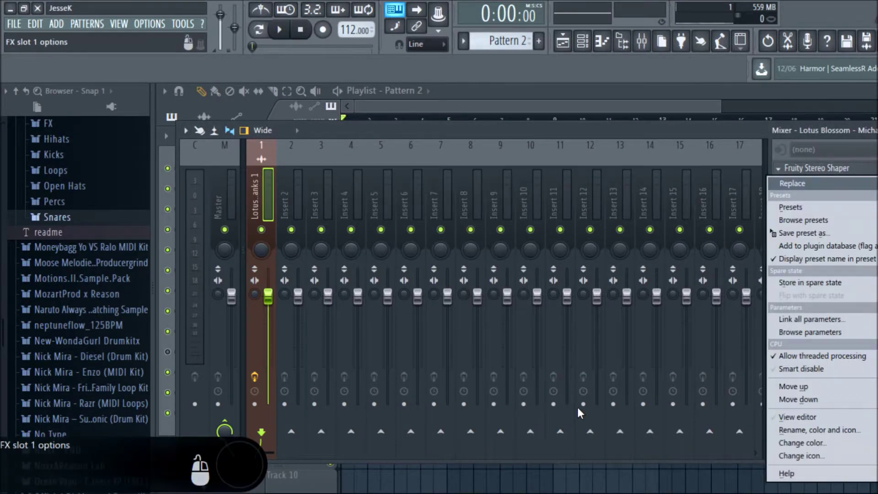
mouse_move(789, 183)
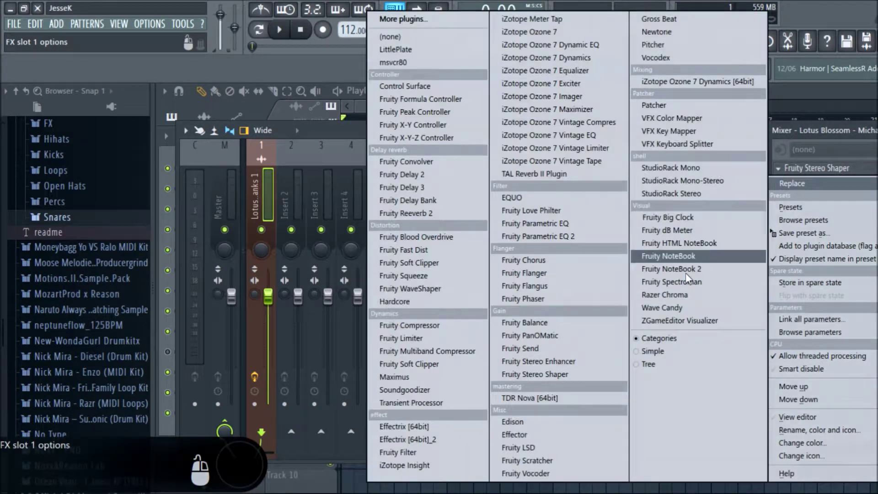
left_click(526, 420)
Load the Lotus Blossom audio from the Sample 1 channel into Edison and close the channel settings.
left_click(586, 45)
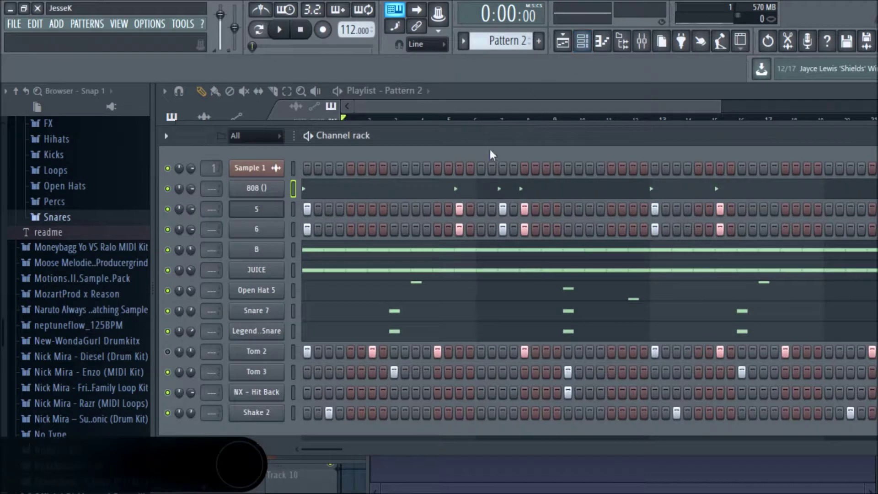
left_click(270, 169)
left_click_drag(368, 218, 877, 131)
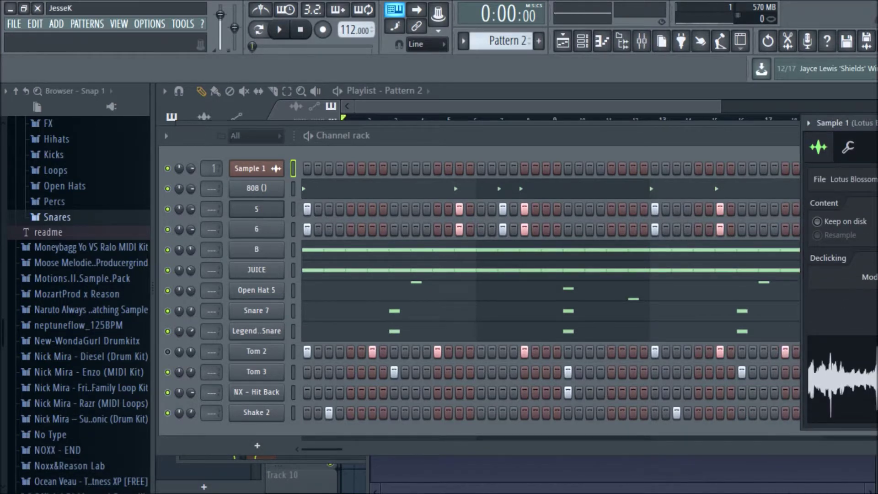
left_click(810, 421)
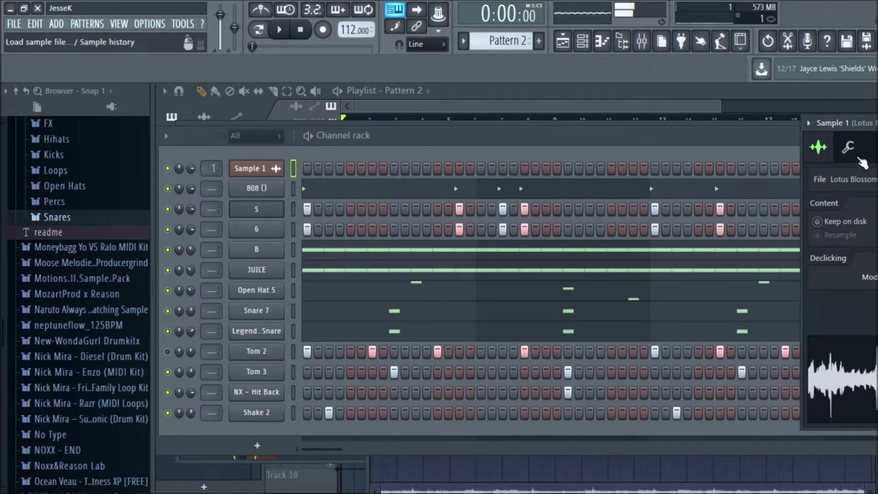
left_click(877, 123)
left_click(771, 476)
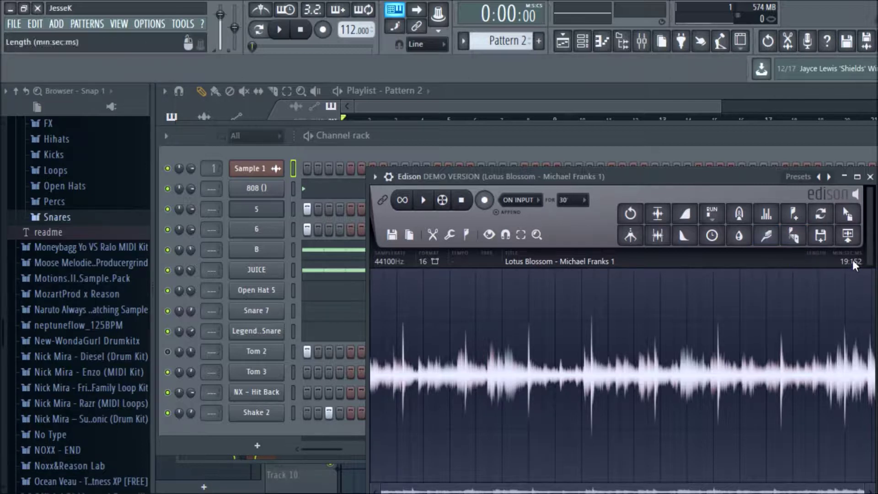
Detect the pitch regions of the sample in Edison, examine the notes near its start, and close the editor.
left_click(466, 234)
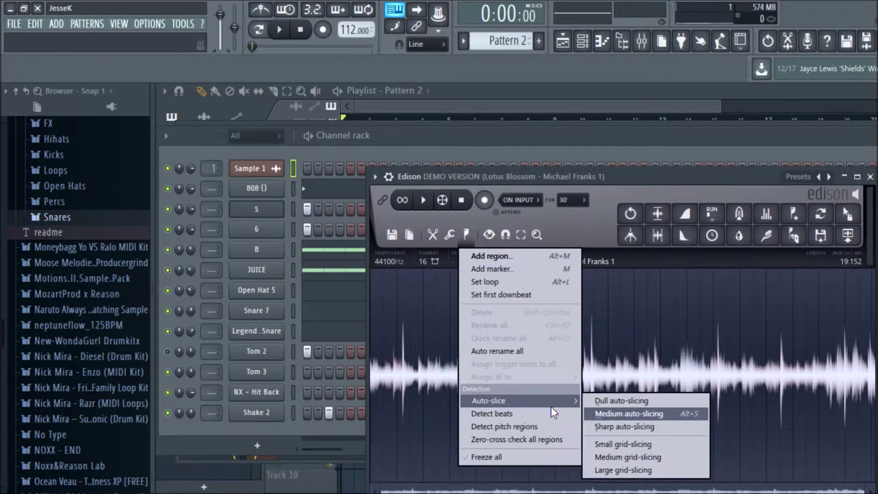
left_click(547, 428)
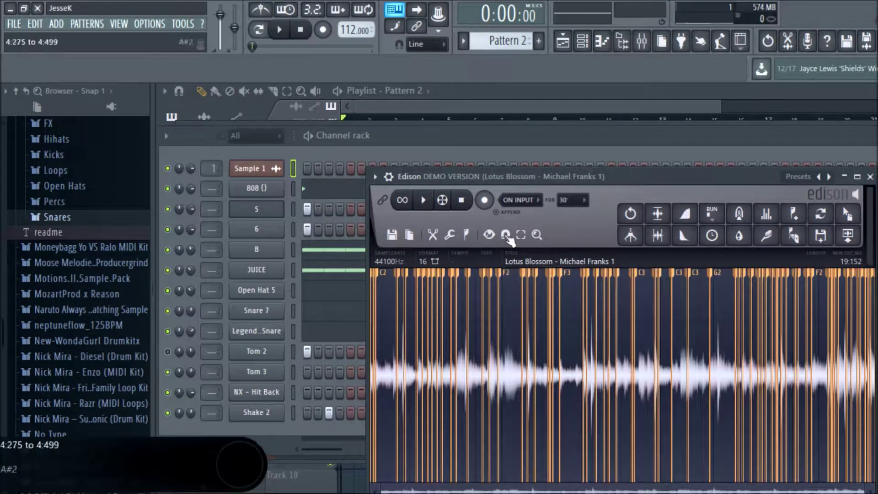
left_click_drag(601, 184, 533, 110)
left_click_drag(798, 414, 338, 415)
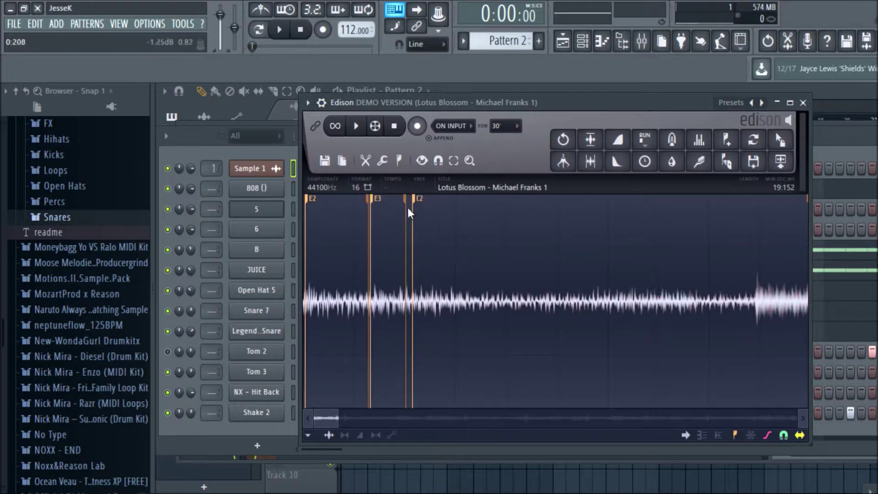
left_click_drag(338, 417, 346, 417)
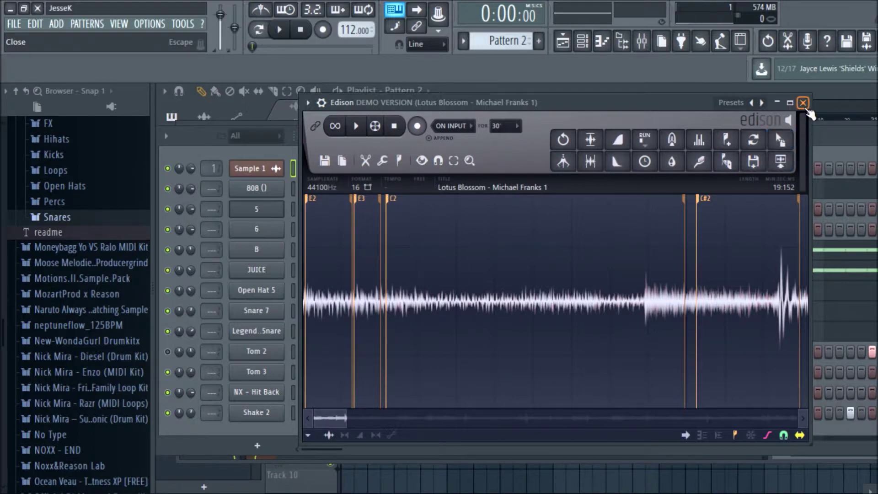
left_click(803, 102)
Extend the 808 notes to meet one another with the articulator, and delete the extra C5 note at bar 5.
left_click(341, 192)
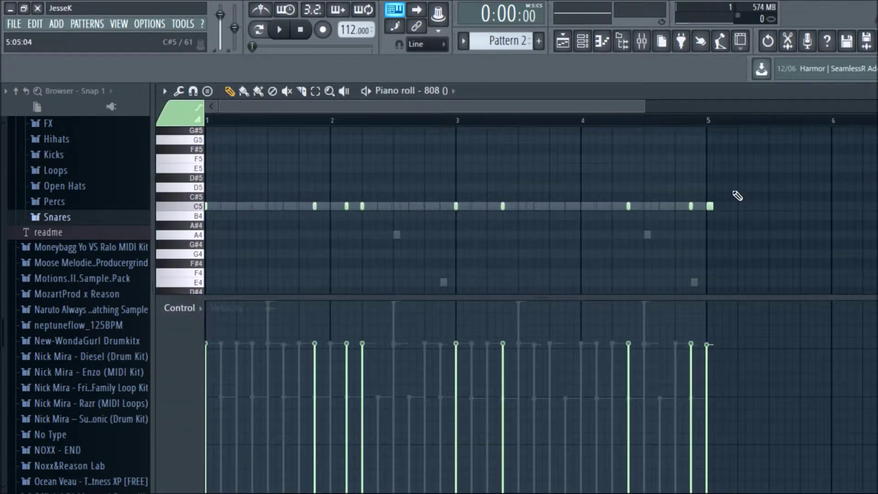
right_click(710, 207)
left_click(709, 207)
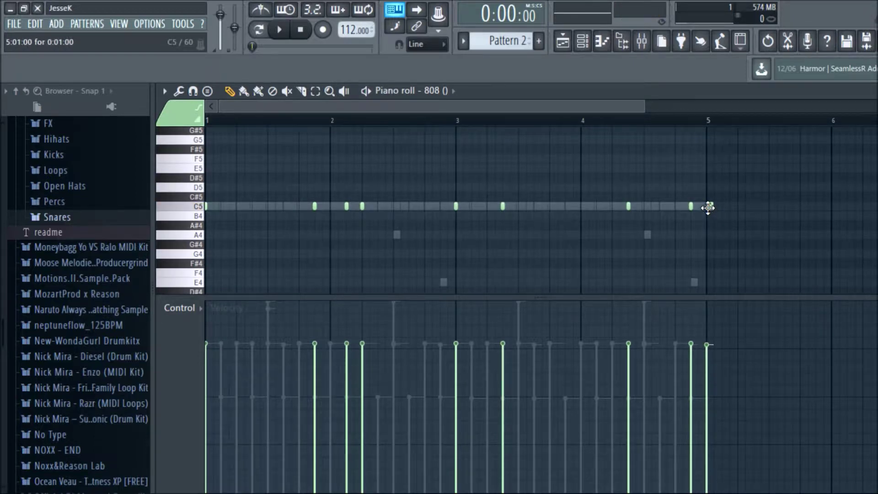
key("alt+l")
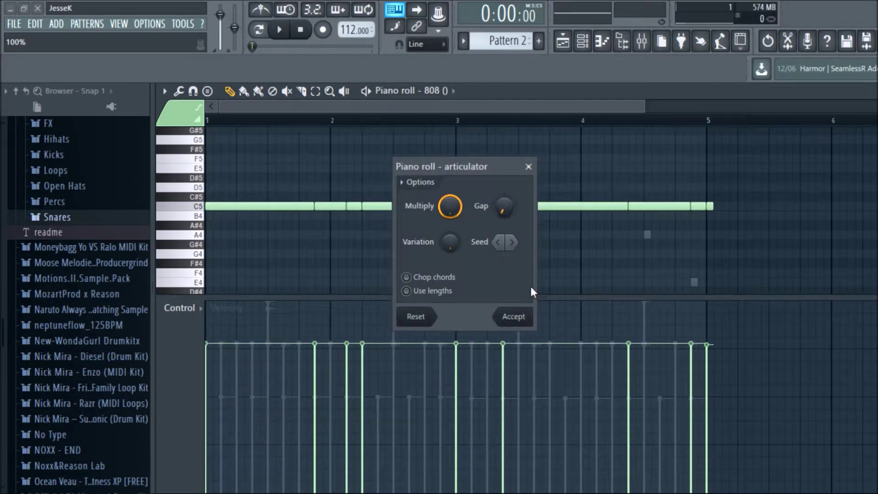
left_click(513, 317)
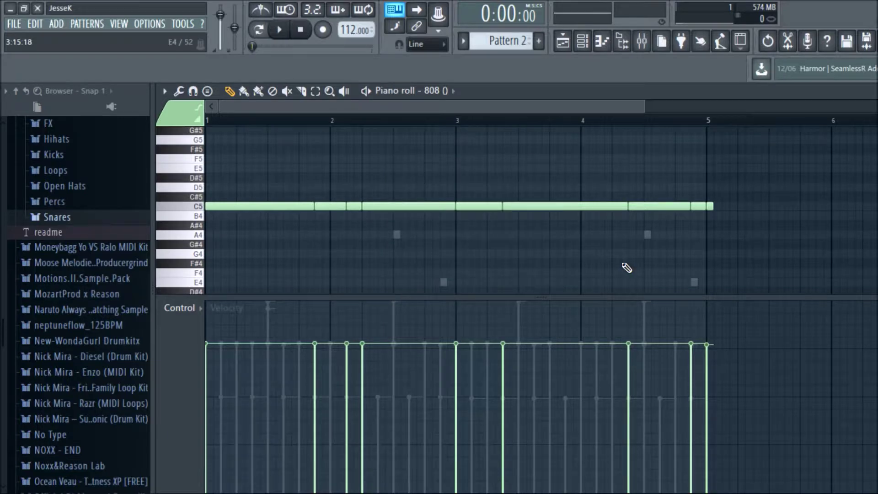
right_click(710, 206)
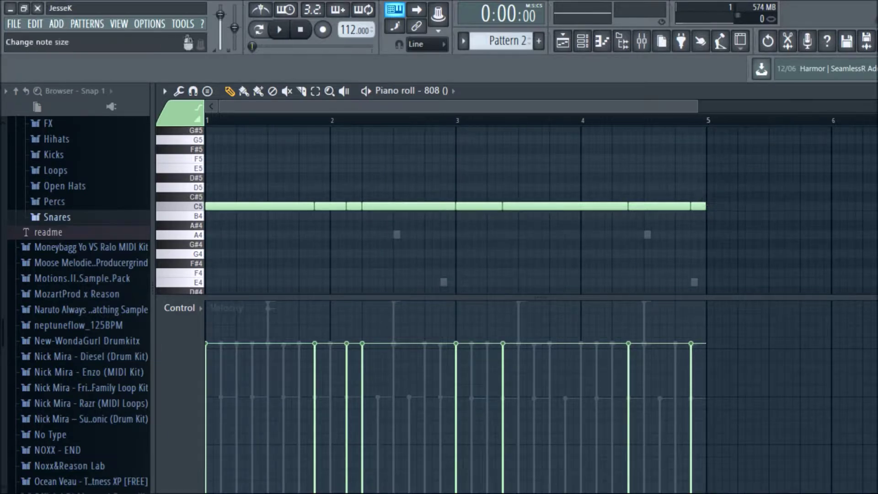
Remove Edison from the first effect slot of the Lotus Blossom mixer track and return to the channel rack.
key("F7")
left_click(641, 42)
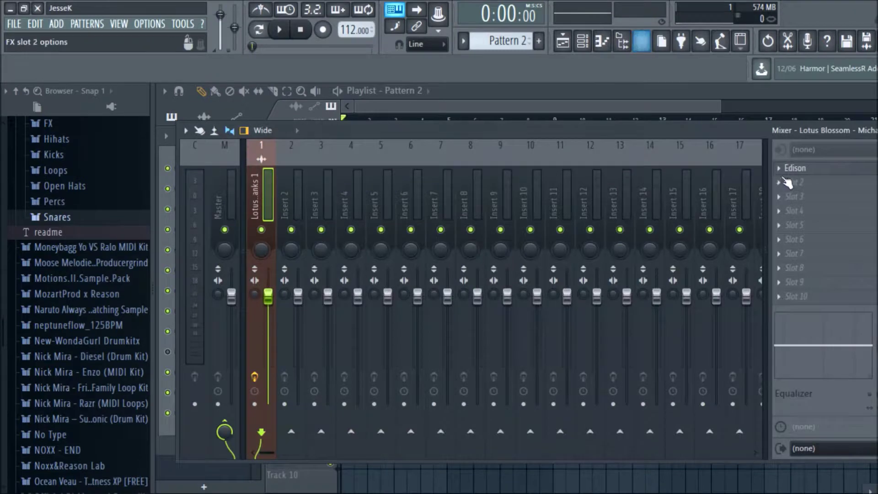
left_click(789, 173)
mouse_move(792, 183)
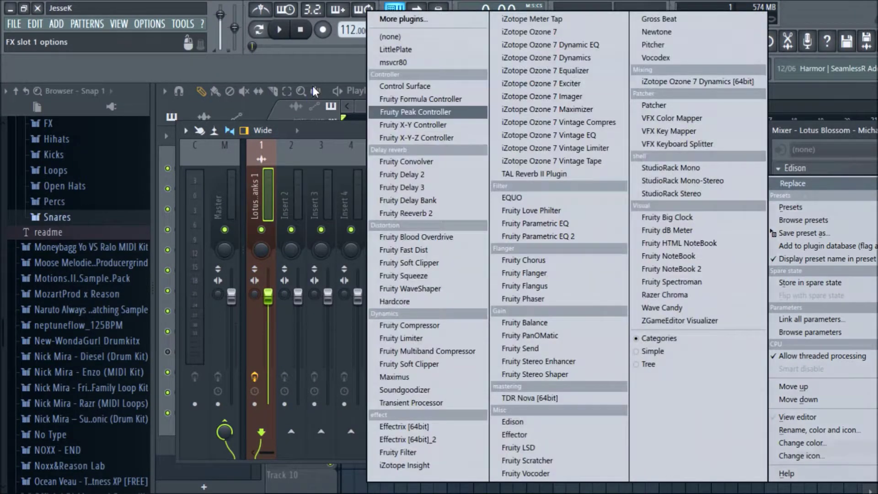
left_click(391, 37)
left_click(562, 42)
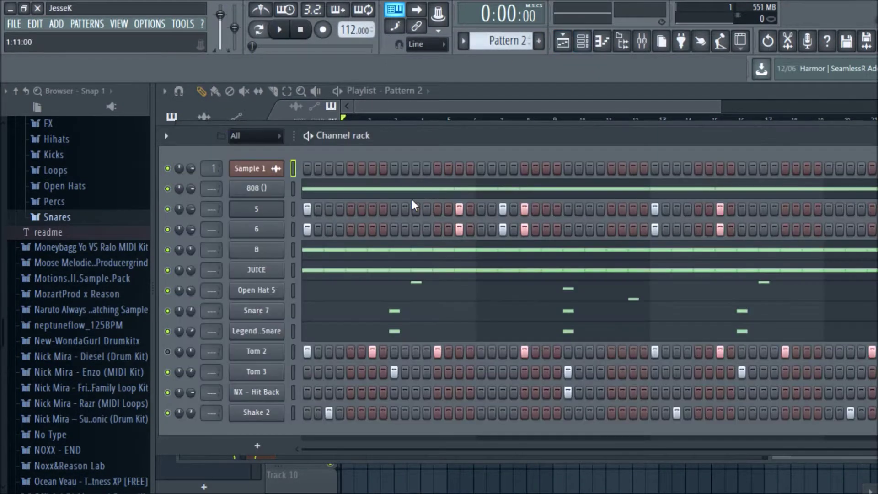
Open the 808 piano roll, switch playback to pattern mode, and audition the lengthened notes.
left_click(412, 200)
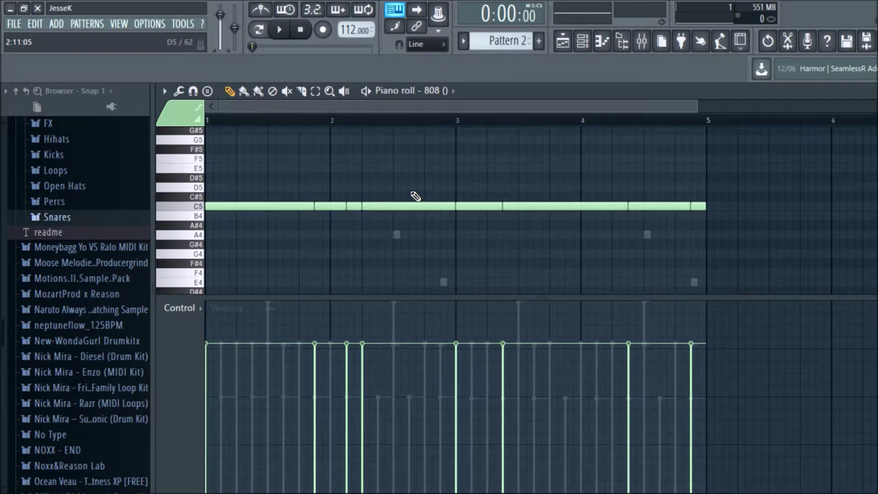
key("space")
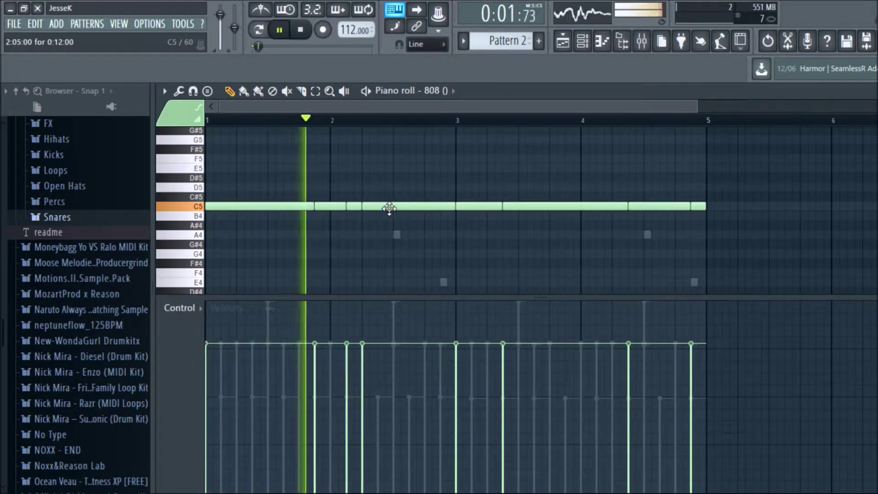
left_click(259, 29)
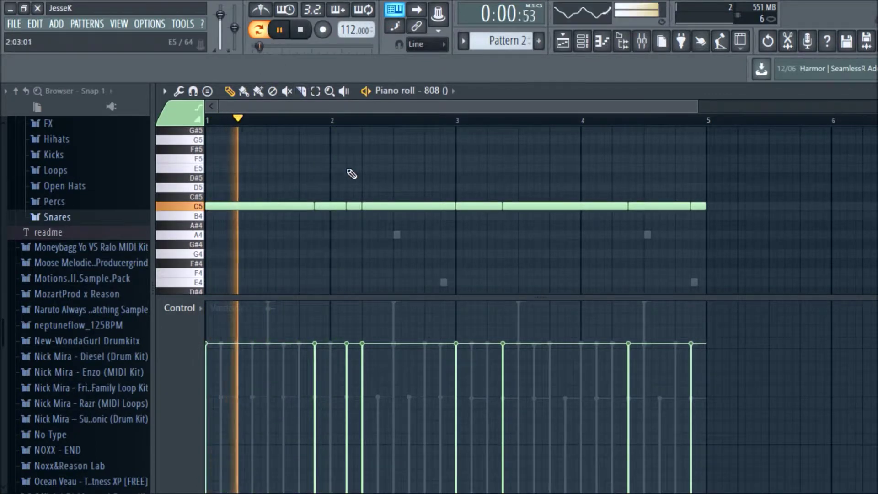
key("space")
Check the 808 channel's volume envelope and root note, and replay the pattern before returning to its piano roll.
left_click(582, 42)
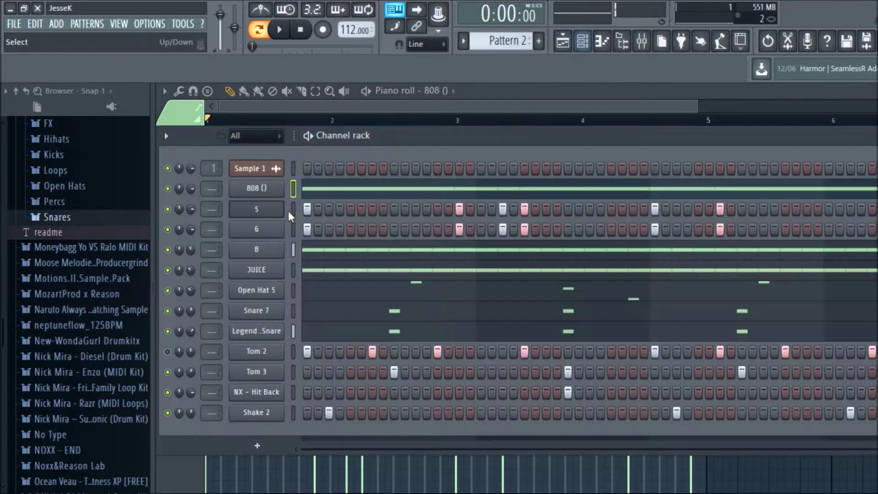
left_click(268, 190)
left_click(362, 207)
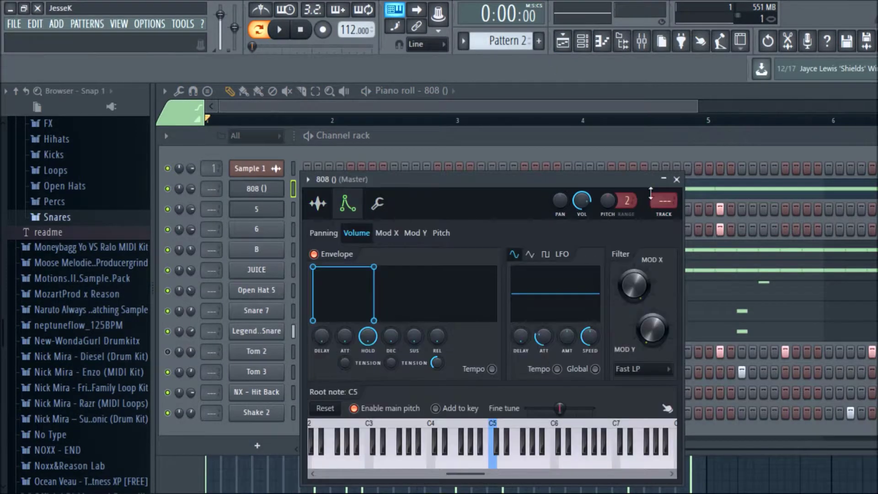
left_click(677, 179)
key("space")
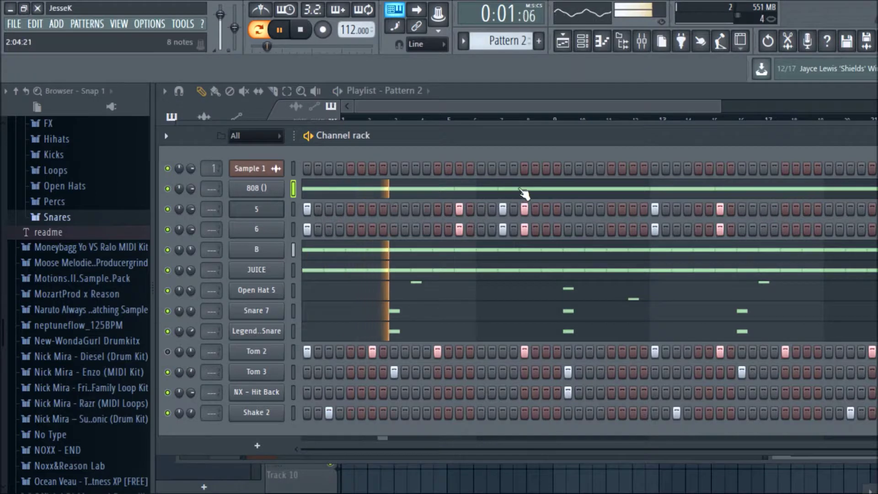
key("F6")
key("space")
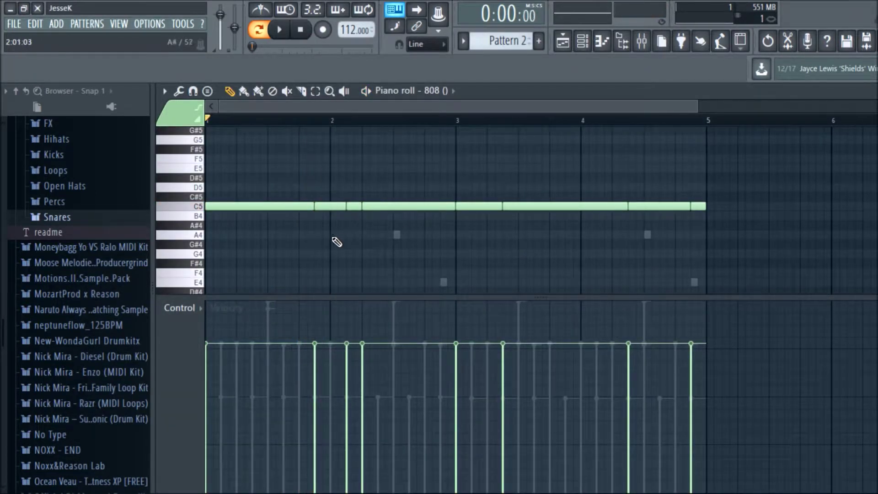
Move all the 808 notes down to C2 and close the piano roll.
left_click(192, 215)
key("ctrl+a")
left_click_drag(234, 211, 222, 255)
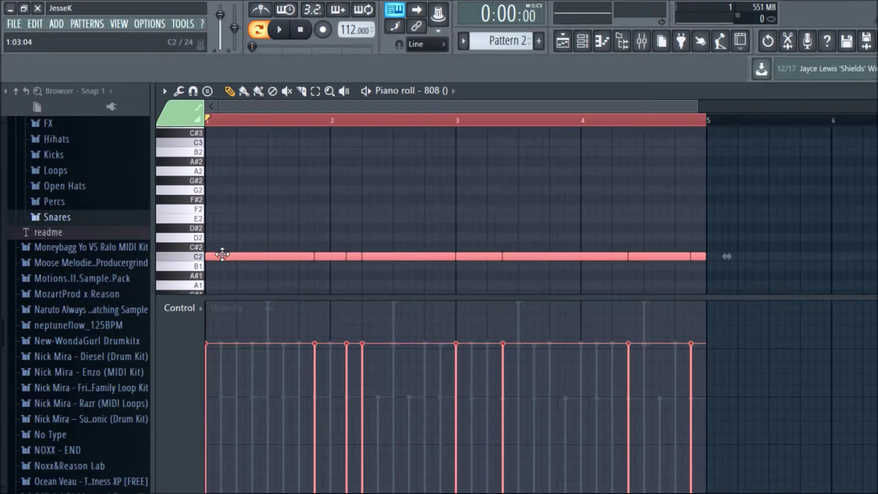
key("Escape")
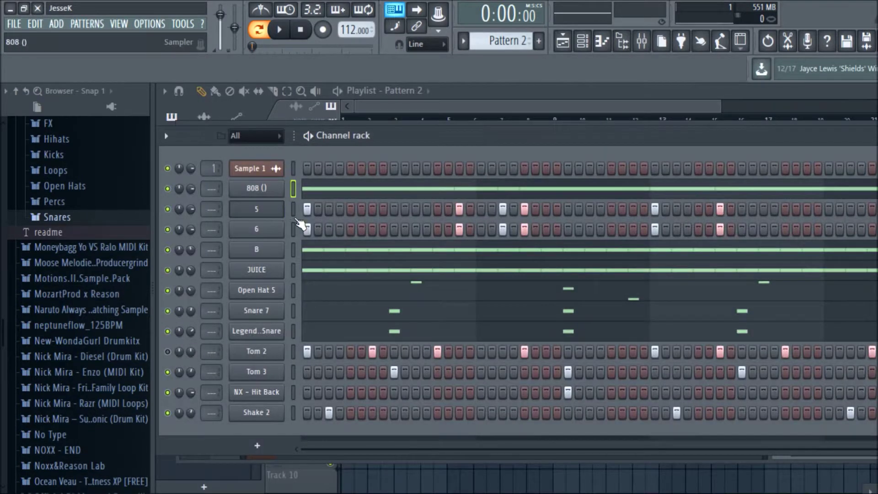
Set the 808 channel's root note to C2 and close its settings.
left_click(275, 192)
left_click_drag(463, 473, 425, 474)
right_click(349, 439)
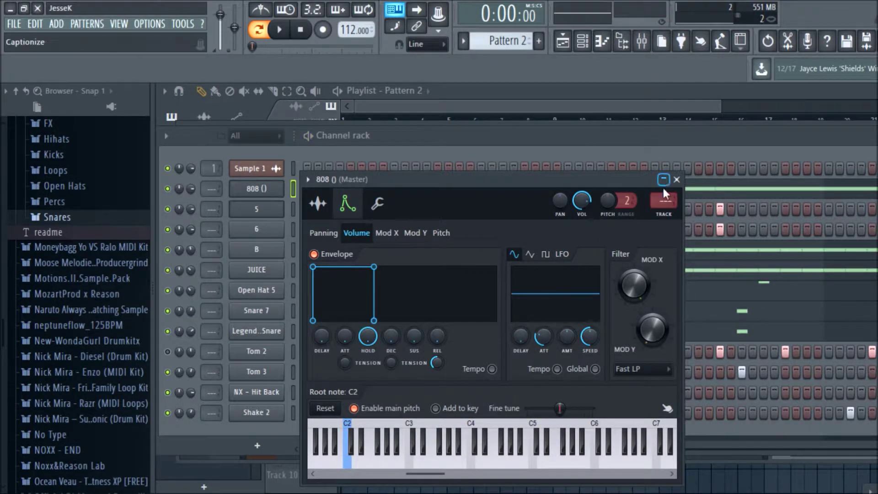
left_click(674, 181)
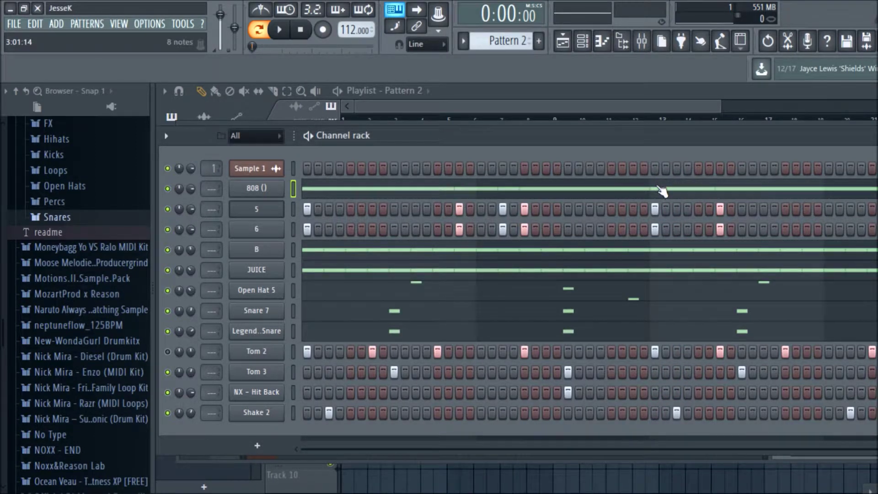
Audition the 808 notes in their piano roll, and mute the Tom 3 channel in the channel rack.
left_click(662, 193)
key("space")
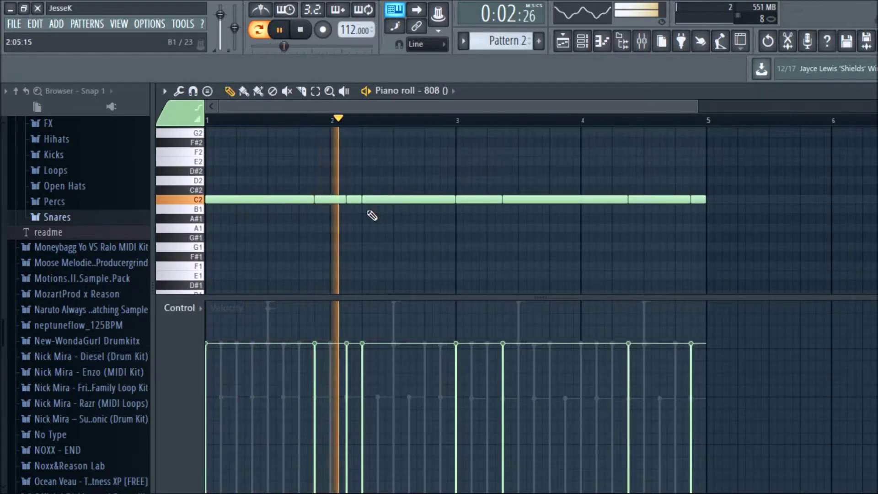
key("space")
left_click(582, 45)
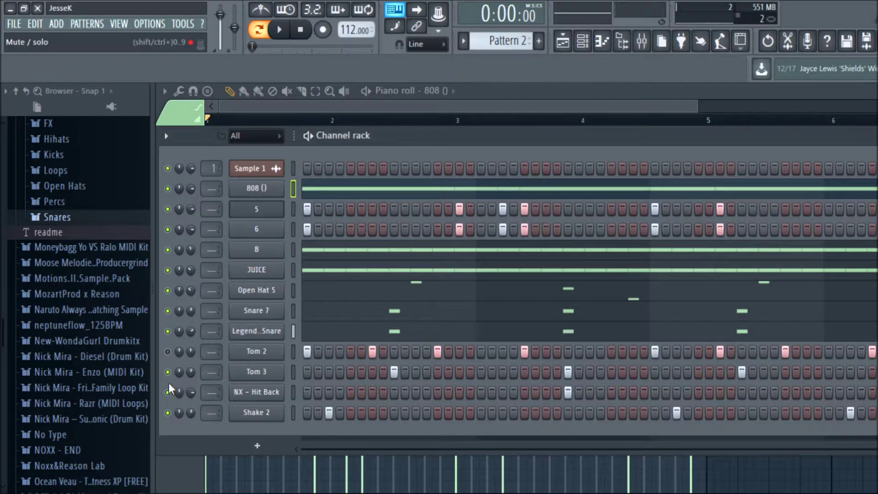
key("space")
key("F5")
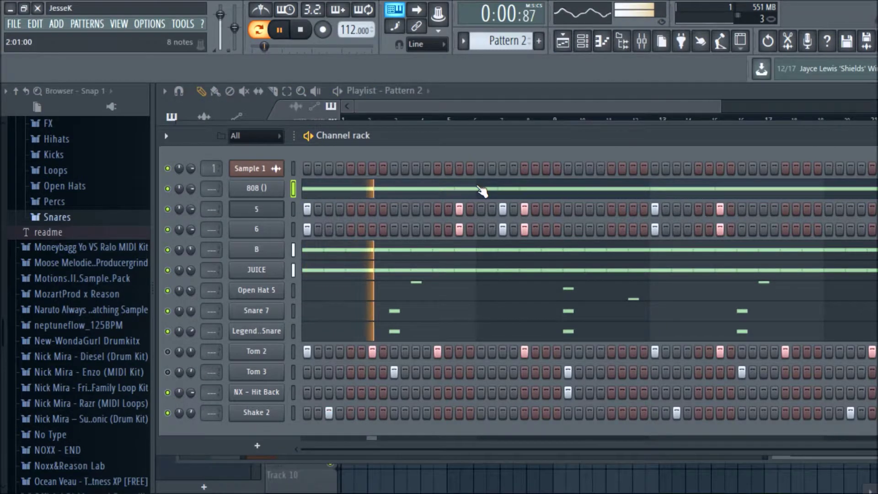
End the 808's C2 note at step 13 of bar 2 and add a descending run of one-step C3, A2 and F2 notes from there.
left_click(486, 194)
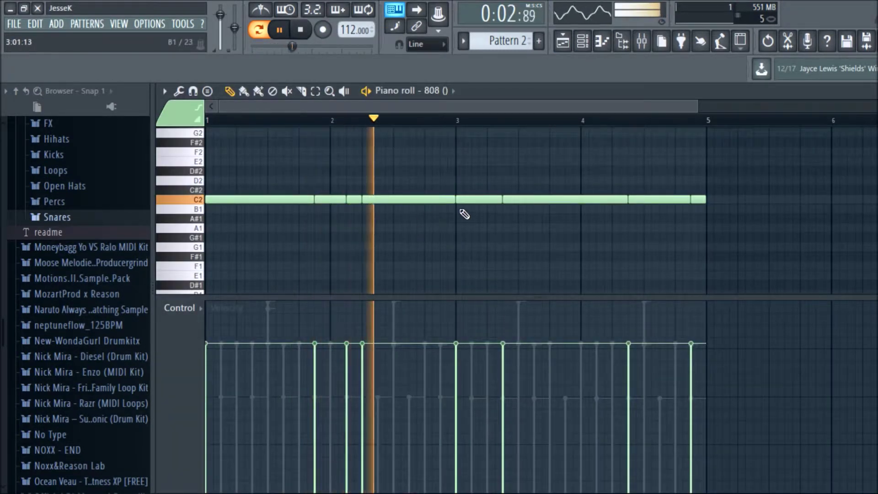
left_click(443, 151)
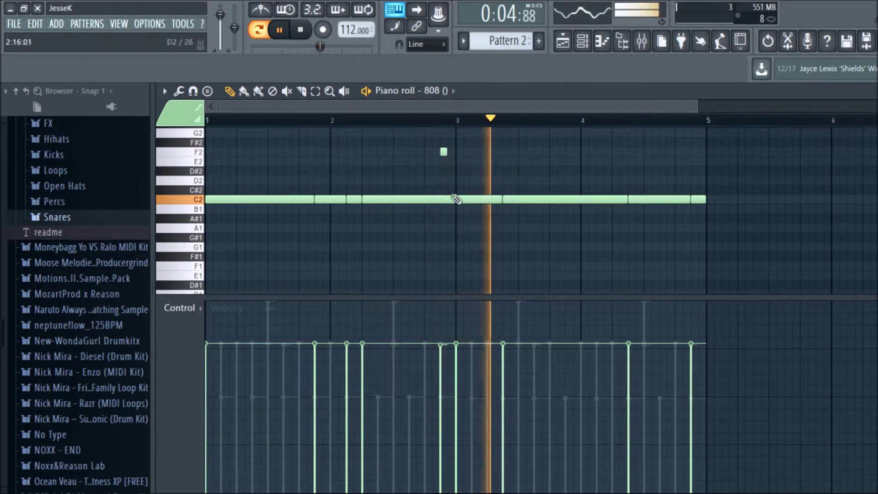
key("space")
scroll(454, 201, "up", 1)
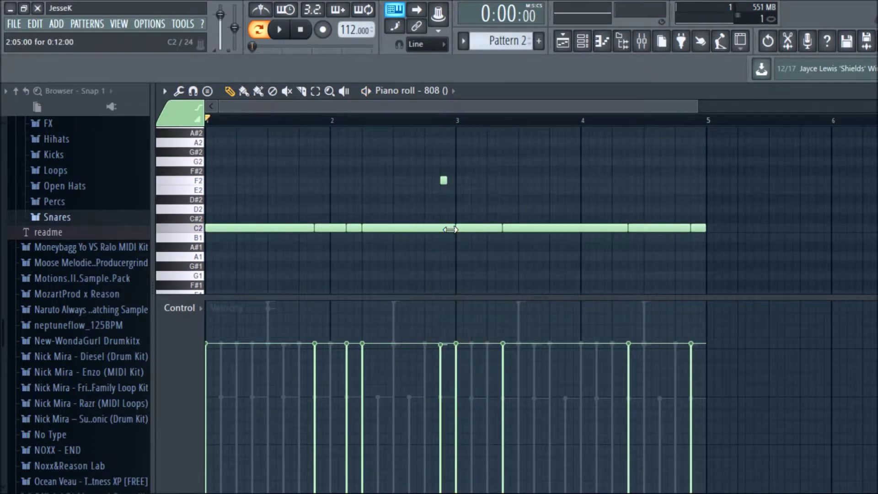
scroll(649, 142, "up", 1)
left_click_drag(698, 105, 493, 106)
left_click_drag(517, 209, 481, 135)
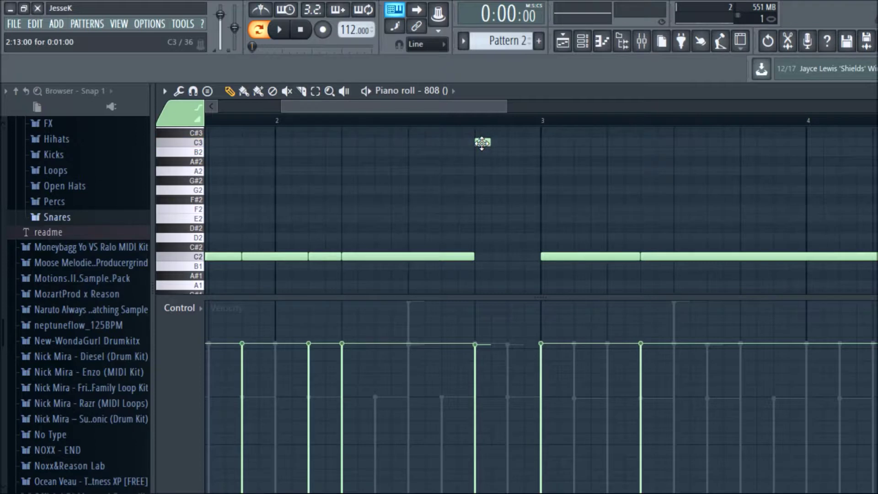
left_click(495, 172)
left_click(510, 209)
Play the pattern to audition the descending C3, A2 and F2 run before bar 3.
key("space")
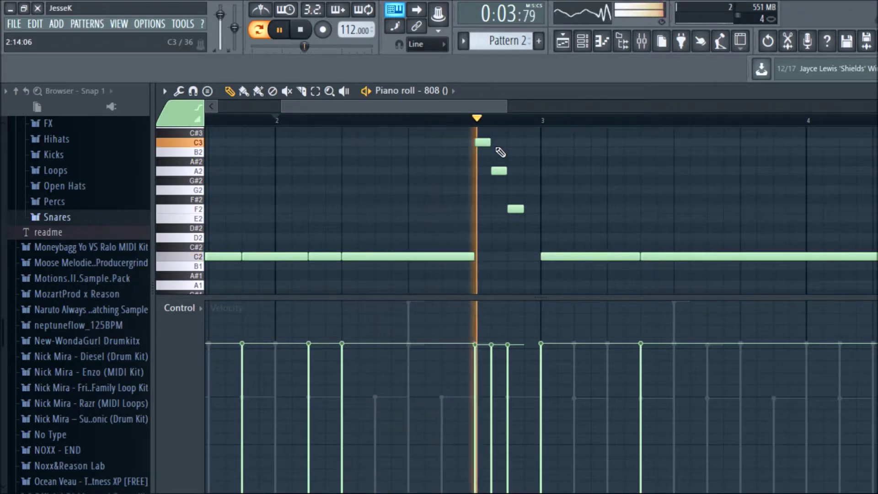
key("space")
key("space")
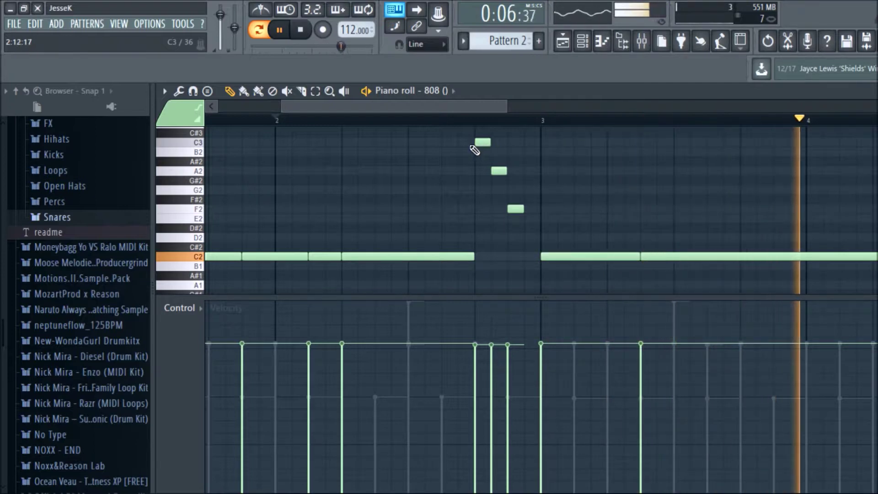
key("space")
Try the run with C3 lengthened to two steps and the A2 and F2 notes each one step later, and play it.
left_click_drag(508, 169, 524, 171)
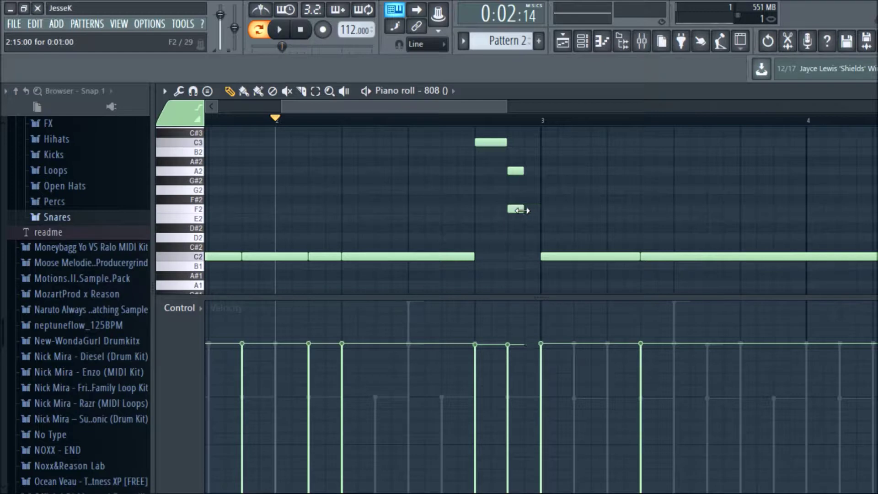
left_click_drag(521, 210, 531, 208)
key("space")
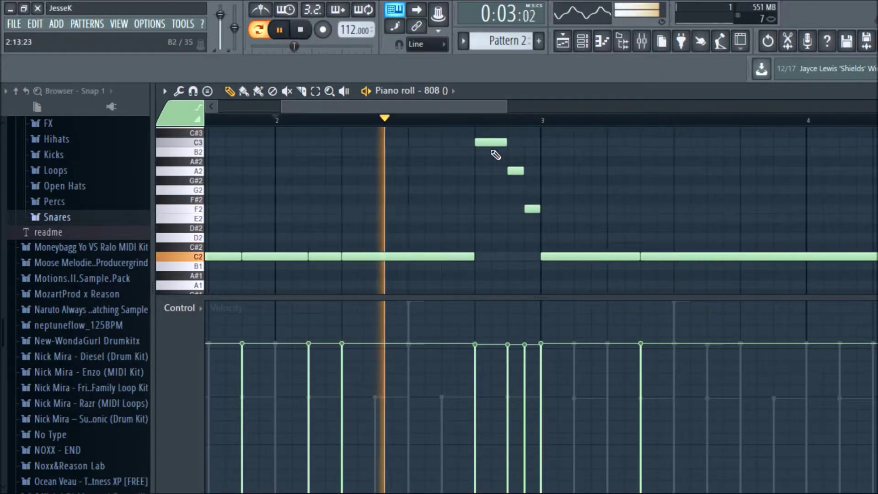
key("space")
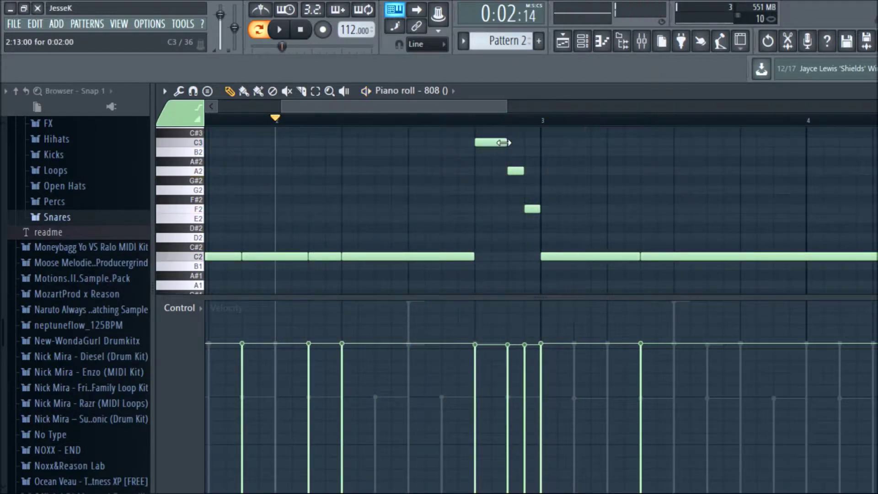
Restore C3 to one step, move A2 and F2 back one step earlier, and audition each note of the run.
mouse_move(515, 171)
left_mouse_down()
mouse_move(484, 171)
mouse_move(500, 171)
left_mouse_up()
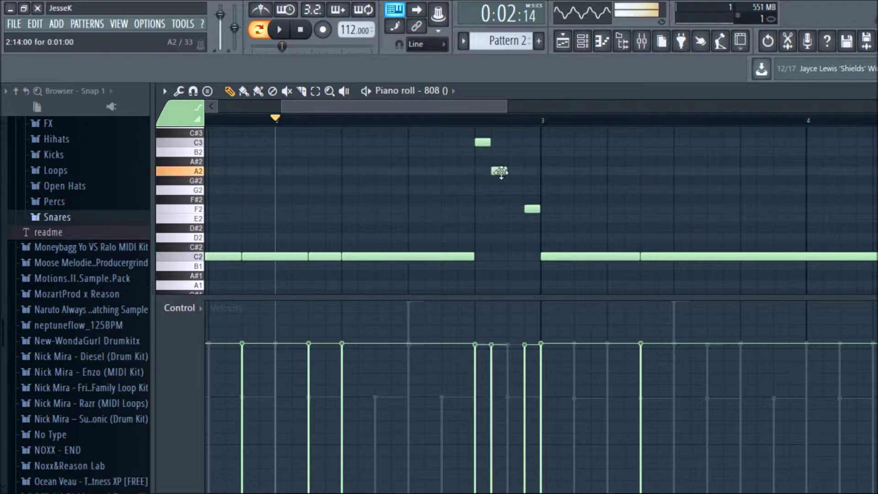
left_click_drag(535, 211, 516, 210)
left_click(496, 152)
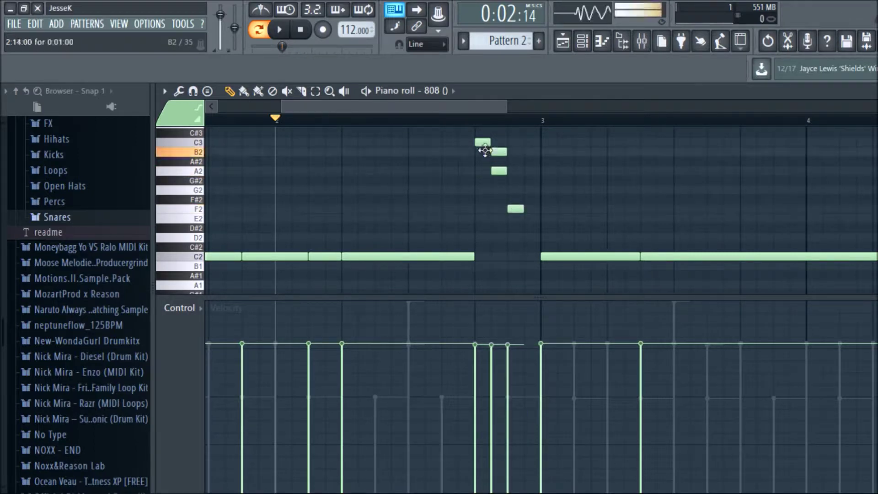
left_click(482, 143)
left_click(499, 171)
left_click(521, 207)
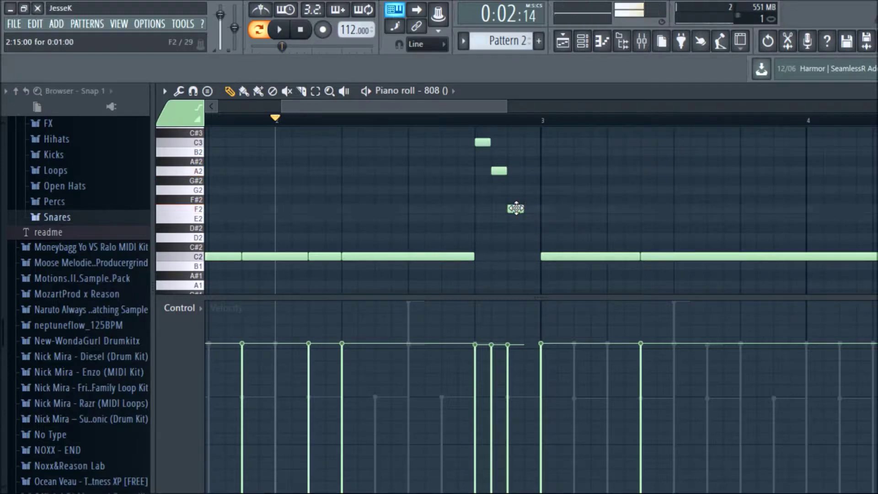
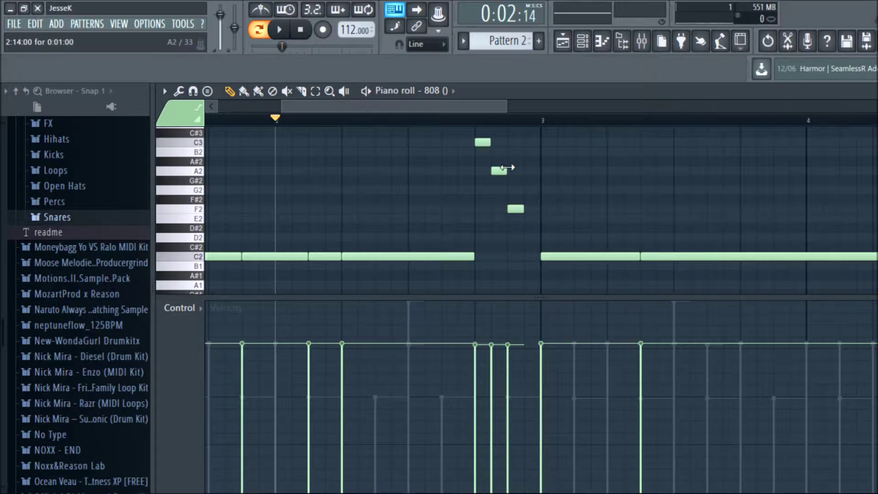
Play the pattern and try a one-step G#2 note on the last step of bar 4.
left_click(290, 30)
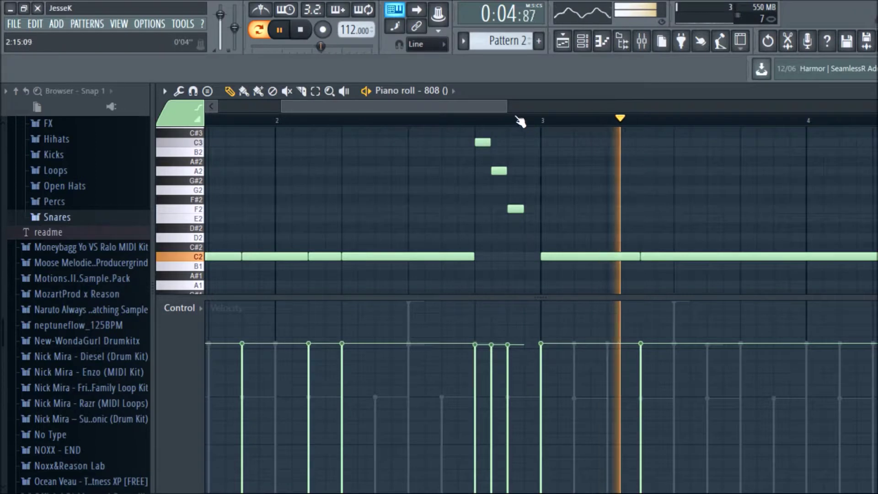
left_click_drag(507, 106, 632, 128)
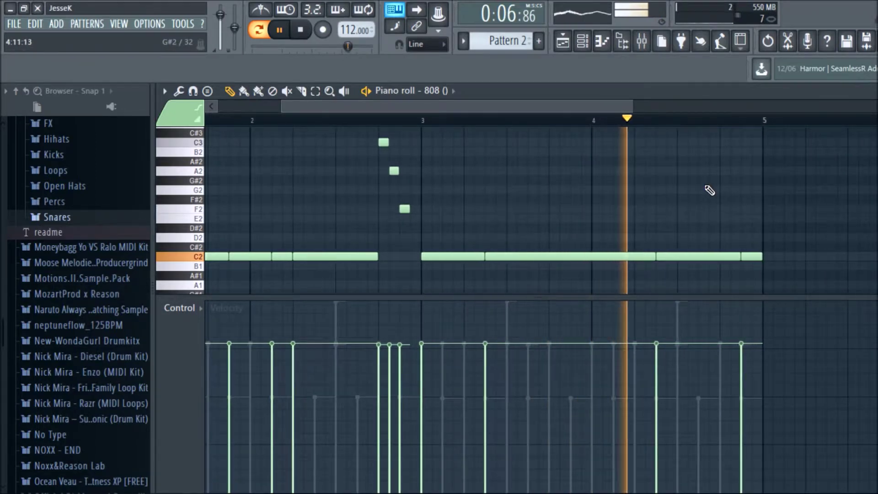
left_click(753, 182)
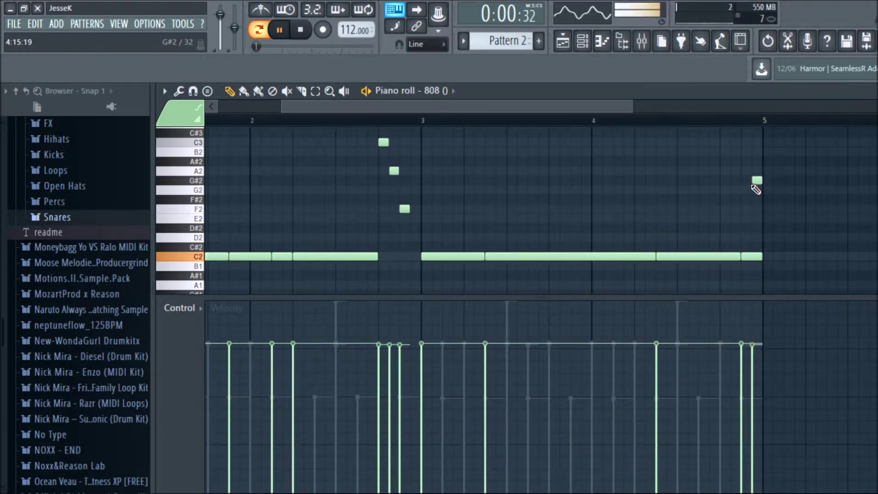
key("space")
right_click(757, 182)
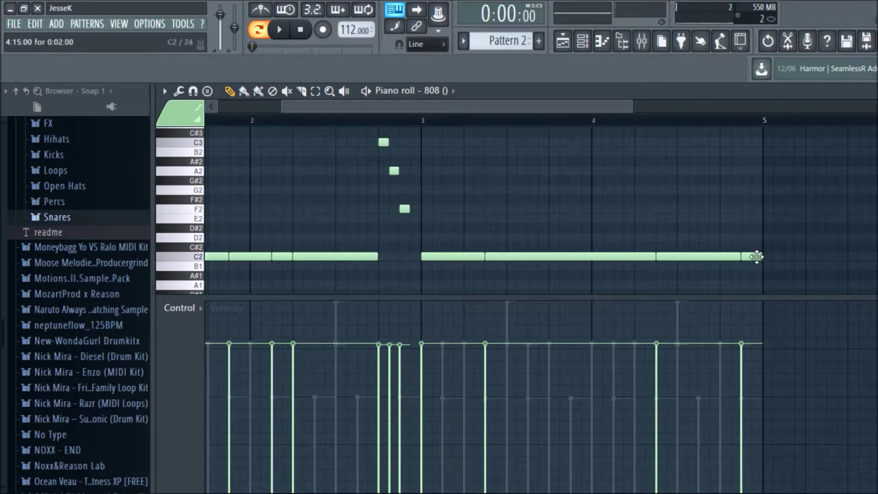
Add a one-step A2 note on step 15 of bar 4 and a one-step A1 note on step 16, accepting their note properties.
double_click(745, 170)
left_click(546, 327)
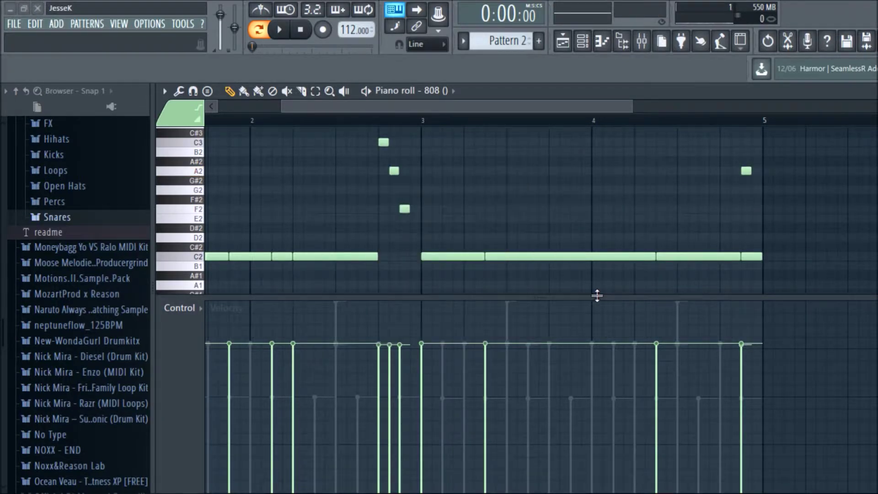
double_click(755, 285)
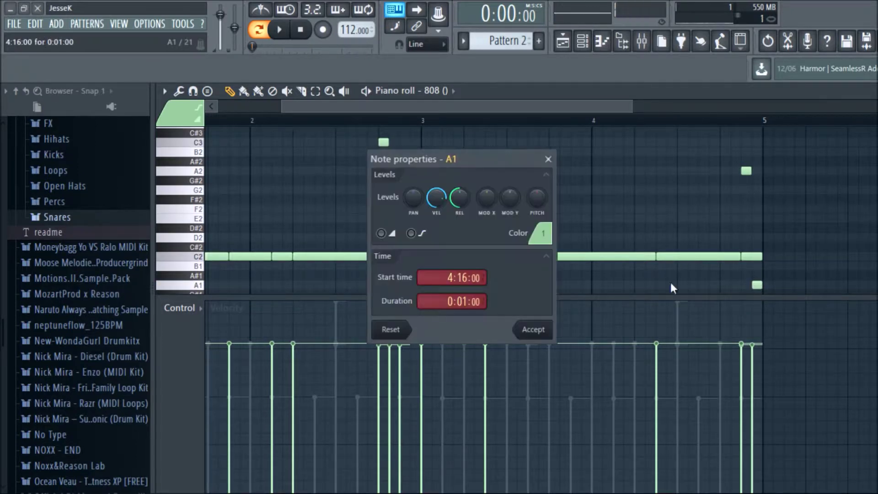
left_click(545, 332)
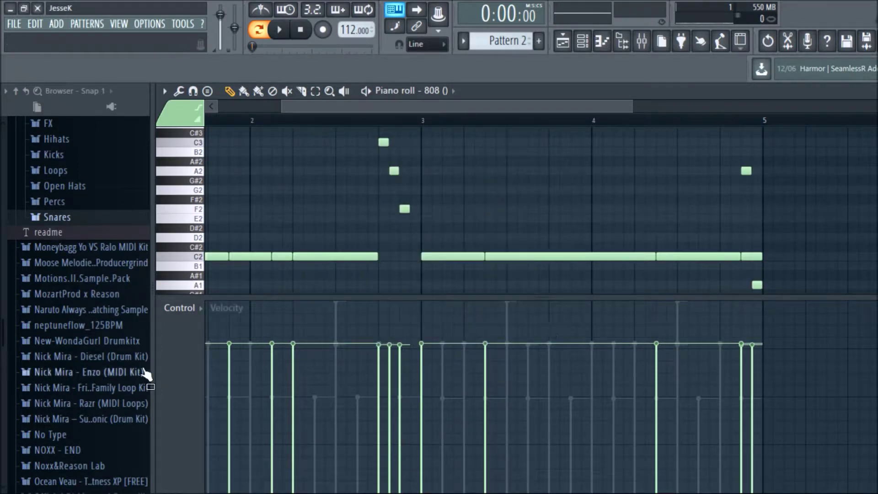
Switch the control lane to panning and pan the final A2 note fully left and A1 fully right, removing the stray A#1 note.
left_click(189, 373)
left_click(229, 390)
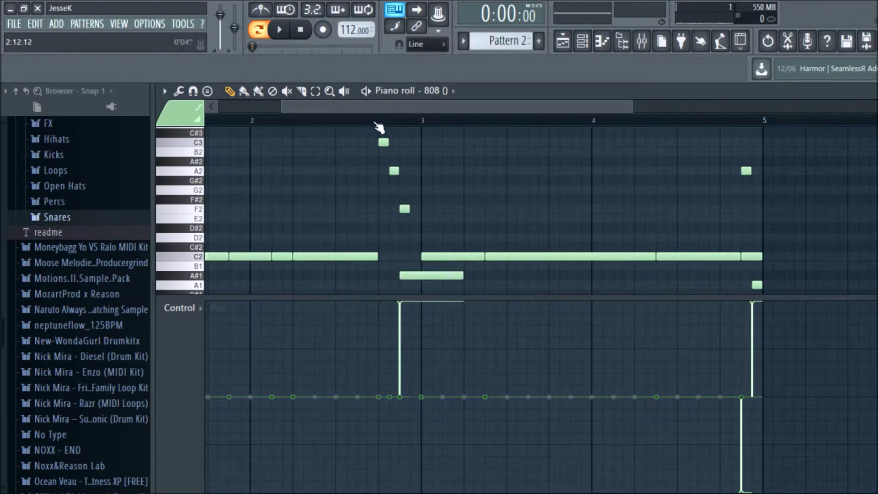
left_click(376, 122)
left_click(379, 122)
right_click(440, 276)
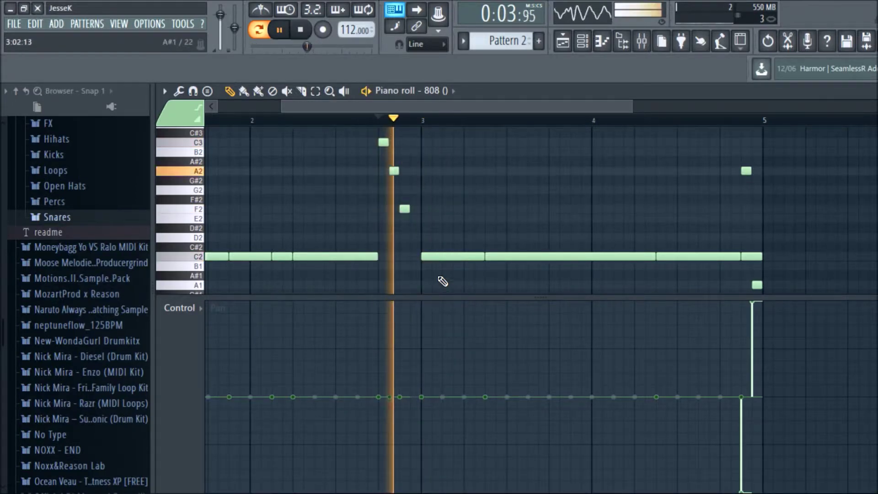
Replay the 808 pattern and listen through the bar 2 run, with all four bars in view.
left_click(298, 34)
left_click(299, 36)
key("space")
left_click_drag(283, 107, 221, 108)
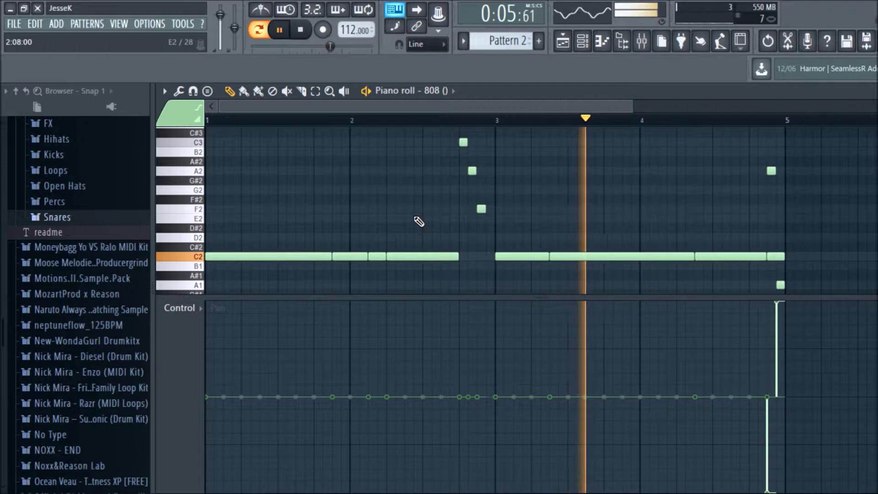
key("space")
Transpose the C3, A2 and F2 run at the end of bar 2 to a higher octave and play it back.
left_click_drag(505, 217, 446, 137)
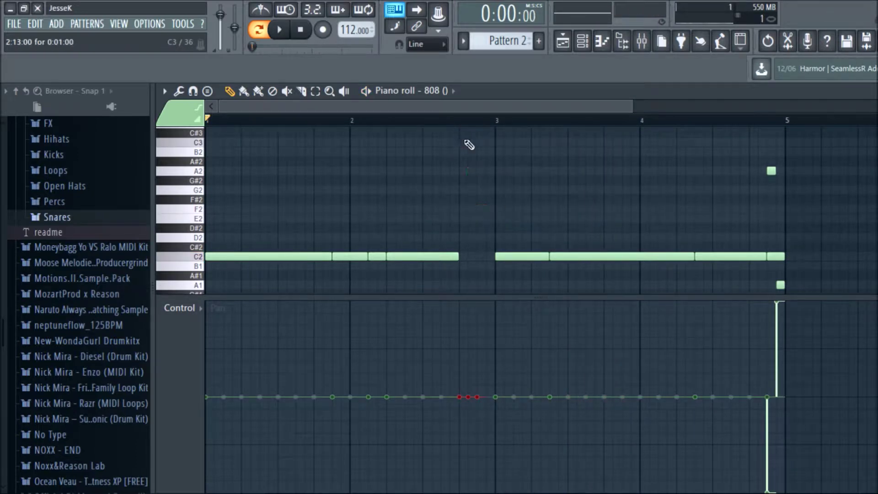
left_click(475, 150)
key("space")
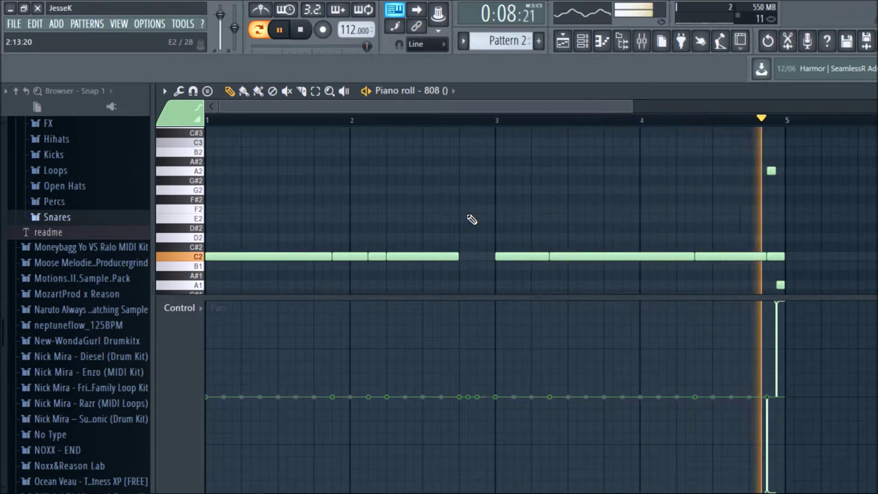
Reverse the panning at the end of bar 4, with A2 fully right and A1 fully left, and cue playback within bar 4.
key("space")
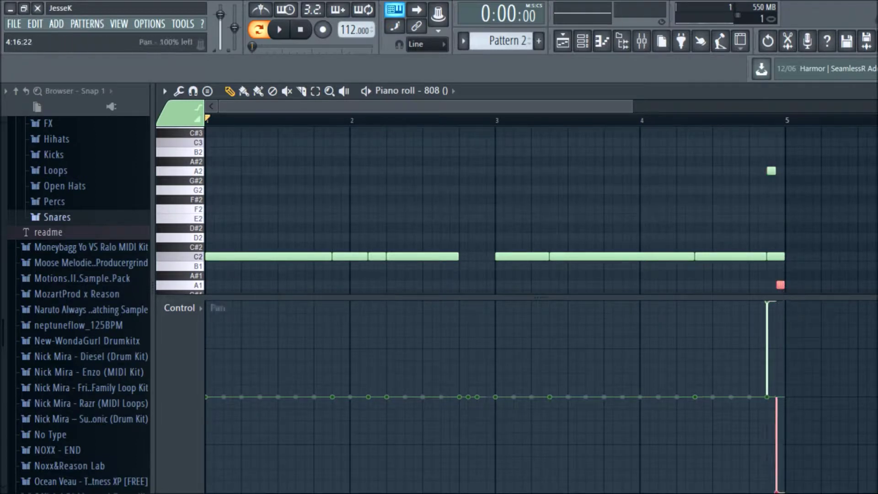
key("space")
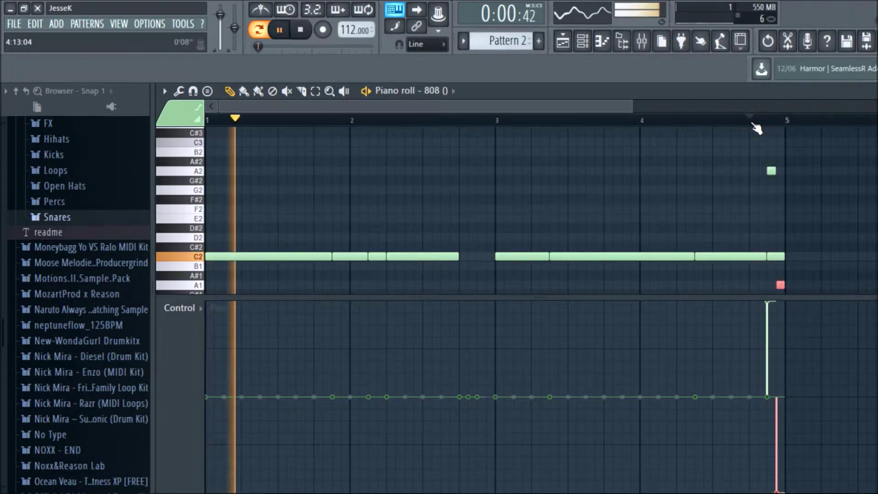
key("space")
left_click_drag(748, 130, 739, 129)
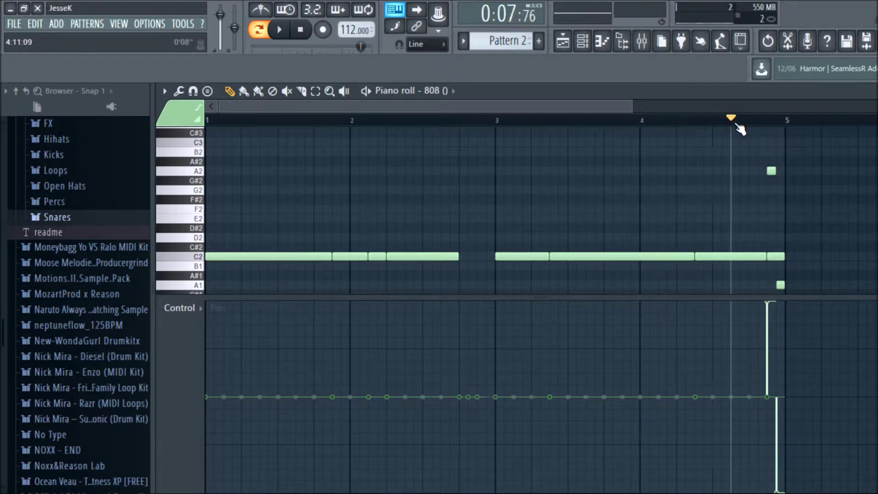
Move the A2 note to step 13 and the A1 note to step 15 of bar 4, and audition the ending.
scroll(775, 133, "up", 5)
scroll(775, 130, "up", 4)
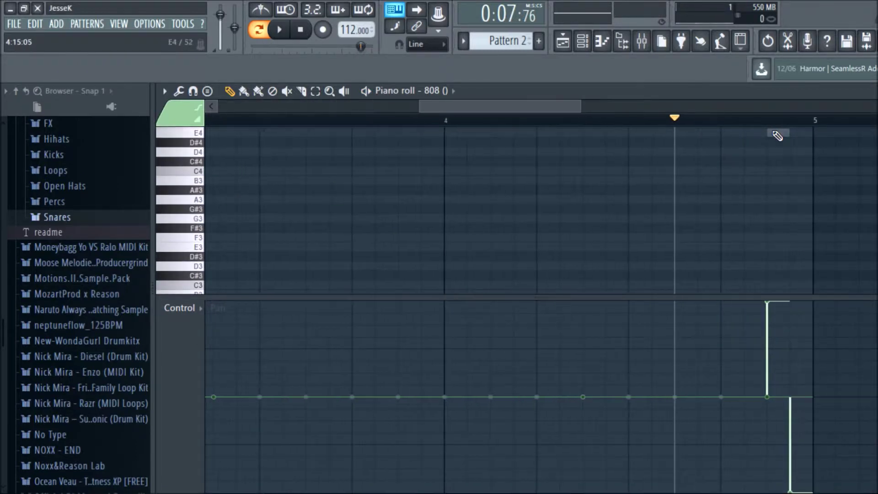
scroll(793, 170, "down", 6)
scroll(792, 170, "up", 1)
left_click(193, 91)
left_click(215, 108)
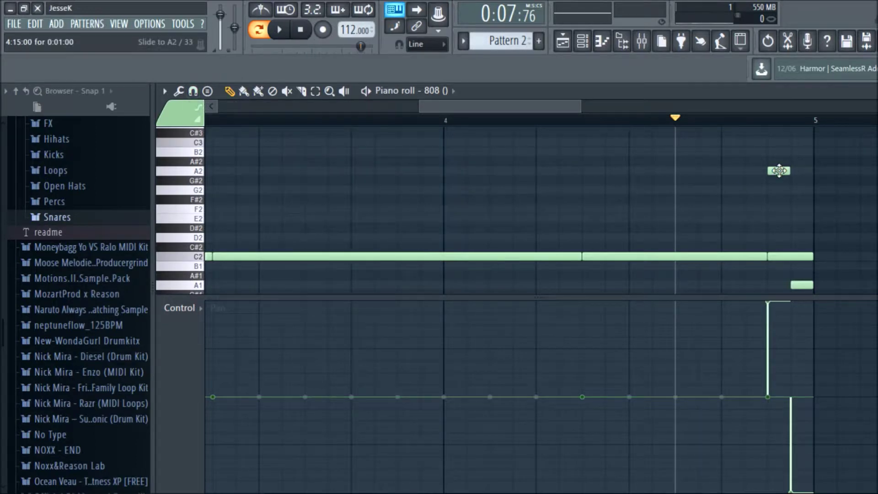
left_click_drag(779, 170, 733, 171)
left_click_drag(803, 277, 780, 286)
key("space")
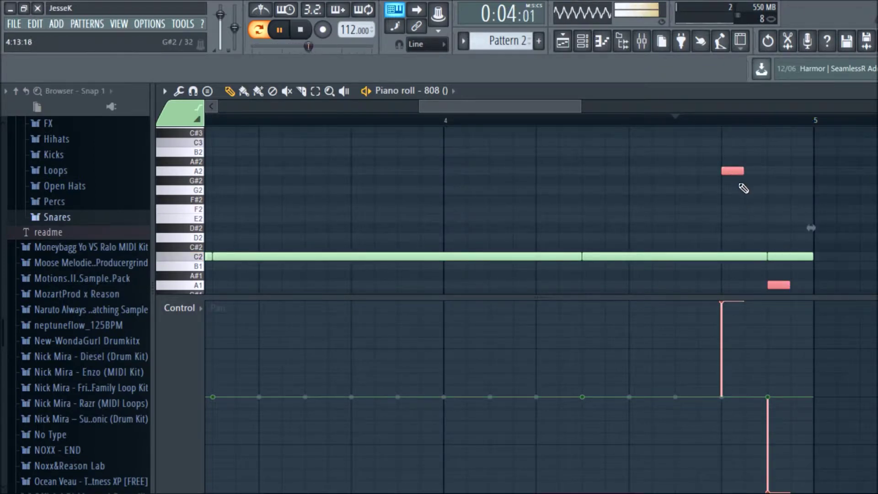
key("space")
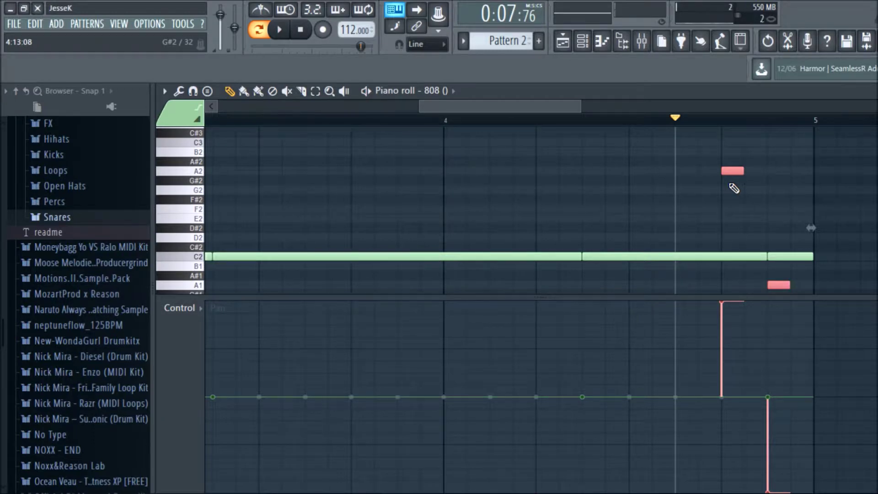
Transpose the two notes ending bar 4 up an octave to A3 and A2, and listen to the ending and full arrangement.
key("space")
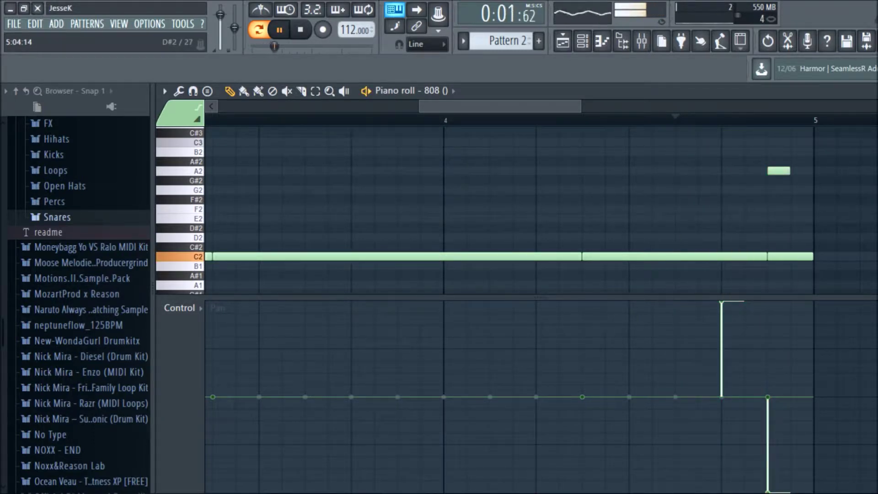
key("space")
key("Escape")
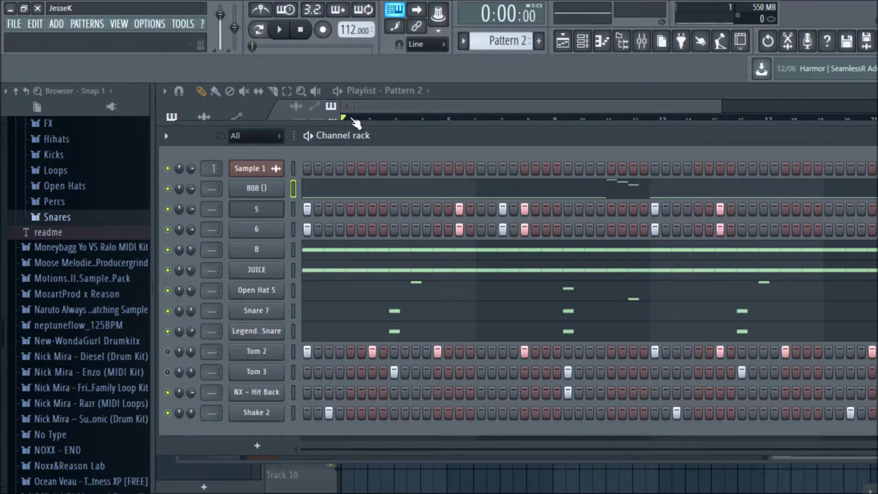
key("space")
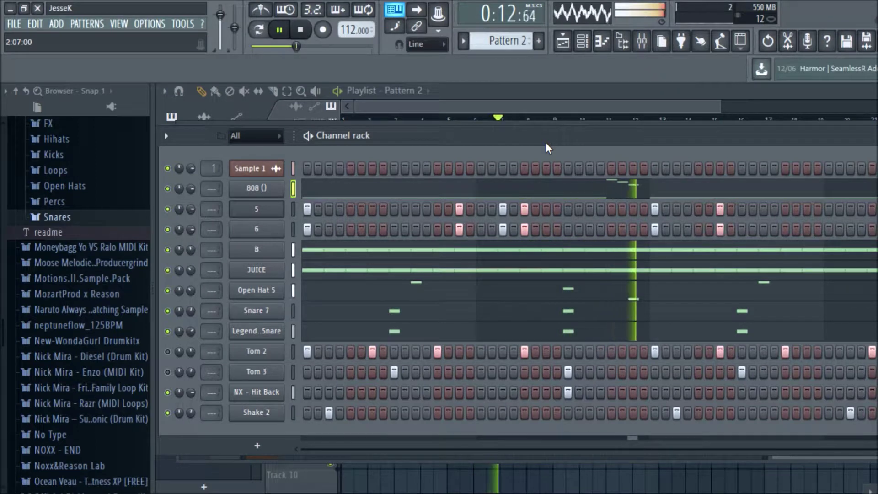
key("space")
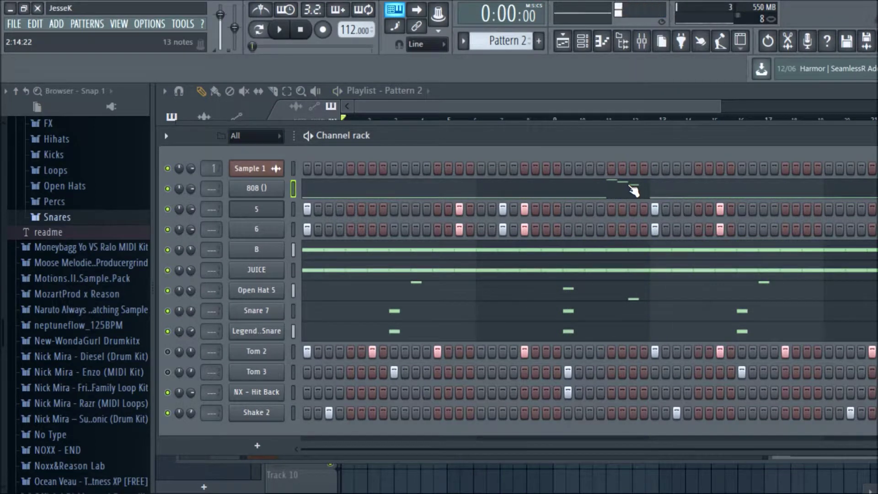
Raise the last two notes of the 808's bar 2 run by a semitone to A#3 and F#3, and play the pattern back.
left_click(630, 188)
scroll(580, 189, "up", 3)
scroll(425, 115, "right", 5)
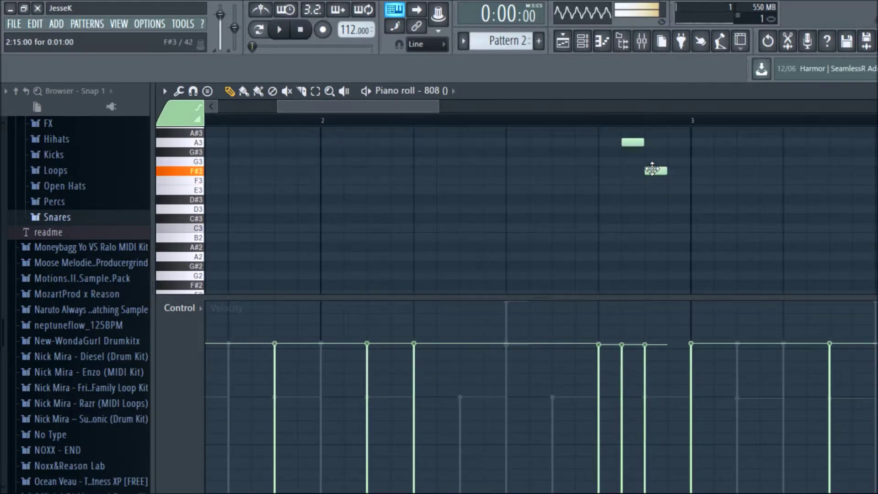
scroll(654, 188, "up", 2)
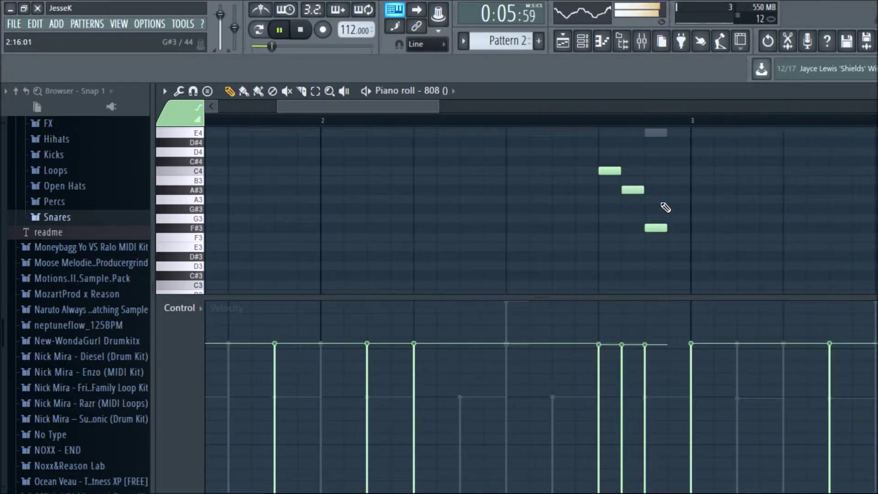
left_click_drag(441, 109, 523, 108)
scroll(586, 151, "up", 3)
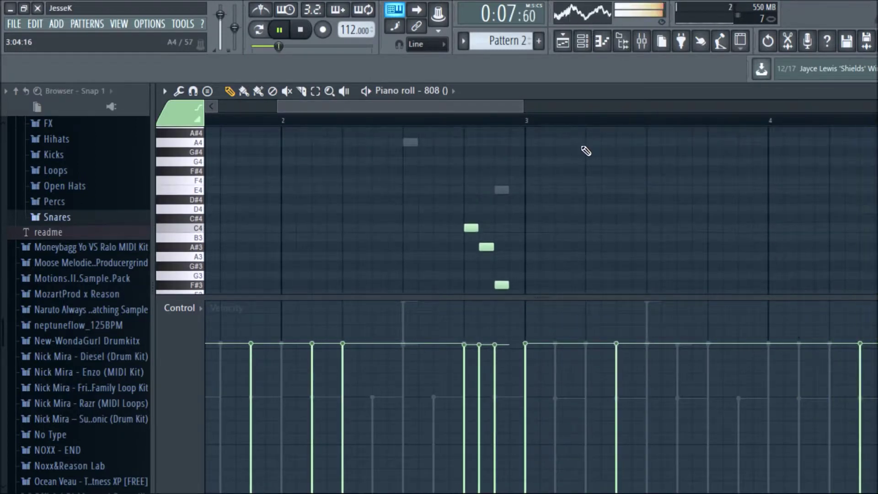
key("Escape")
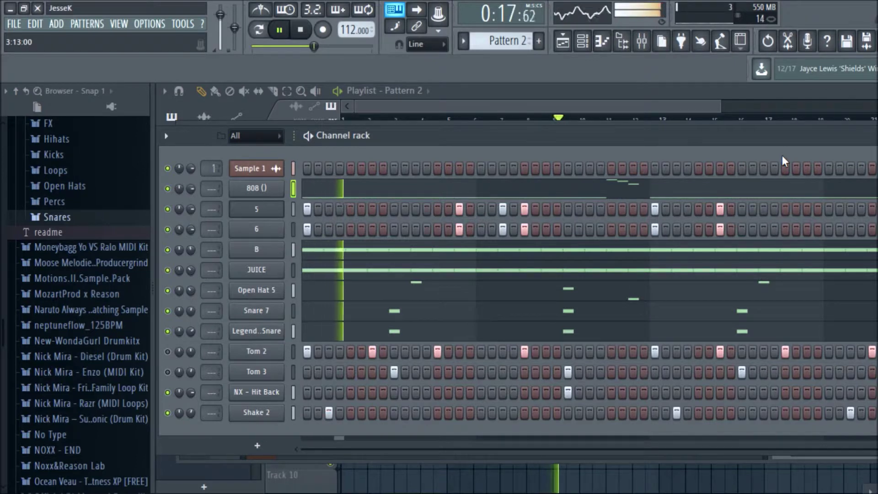
Raise the two 808 notes at the end of bar 4 by a semitone to A#3 and A#2, and play them back.
left_click(717, 189)
left_click_drag(453, 108, 617, 130)
key("space")
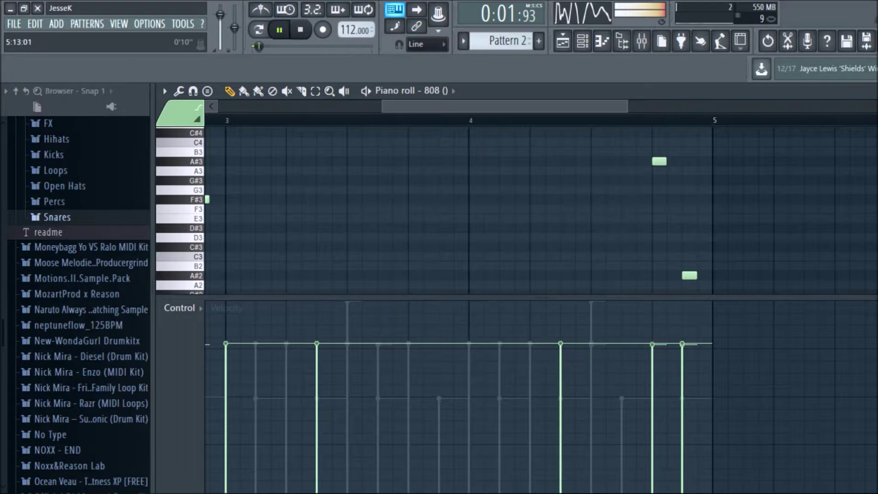
key("Escape")
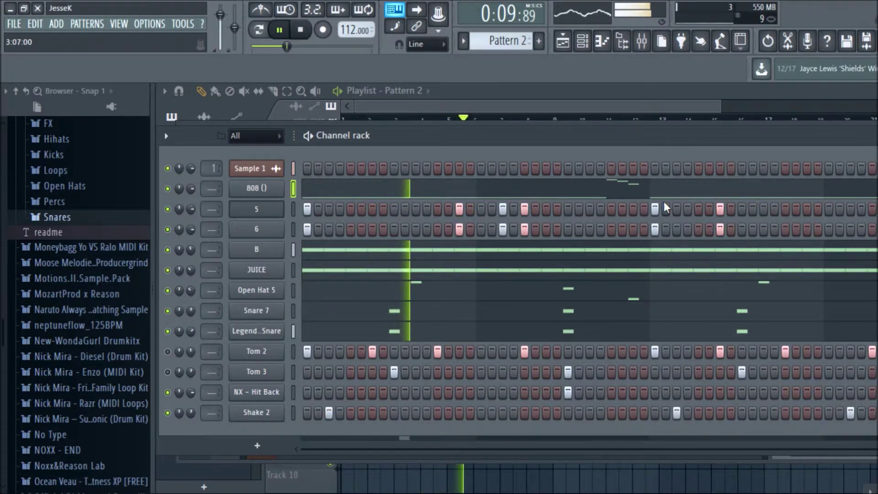
Move the 808's step 15 note in bar 4 up two octaves to A#4, show the note panning, and cue playback in bar 4.
key("space")
left_click(724, 194)
left_click_drag(452, 111, 645, 114)
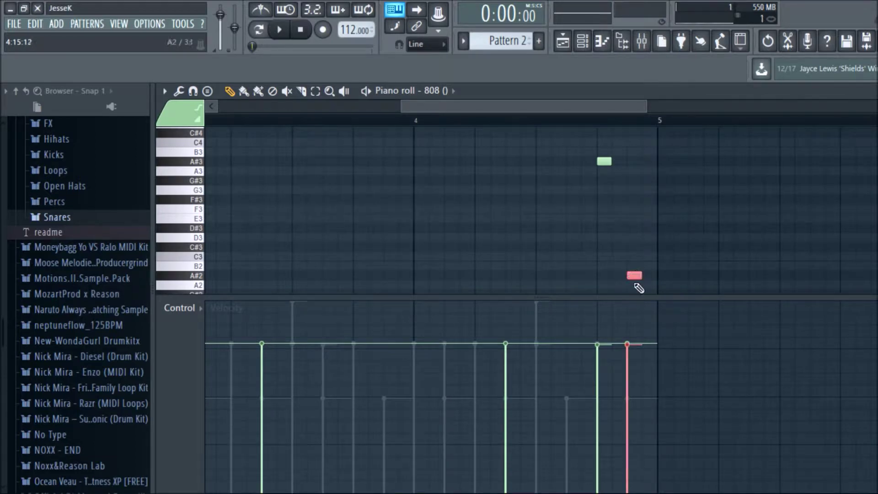
right_click(202, 366)
left_click(226, 377)
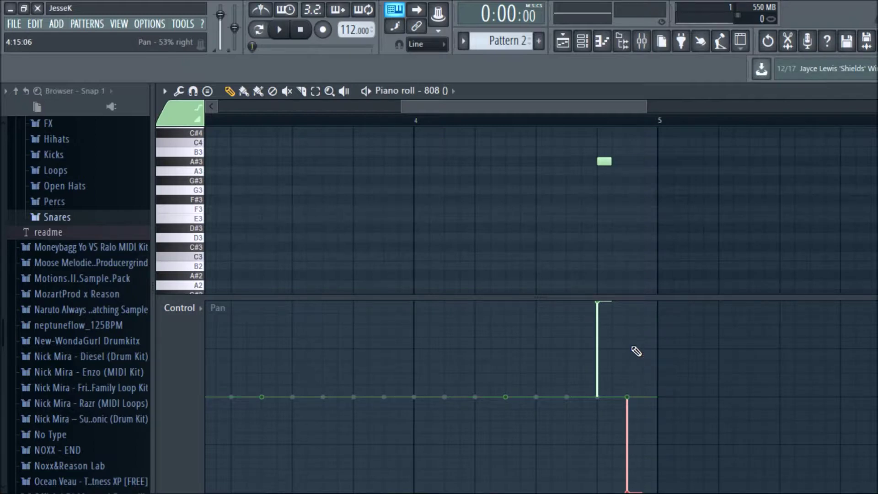
left_click(445, 123)
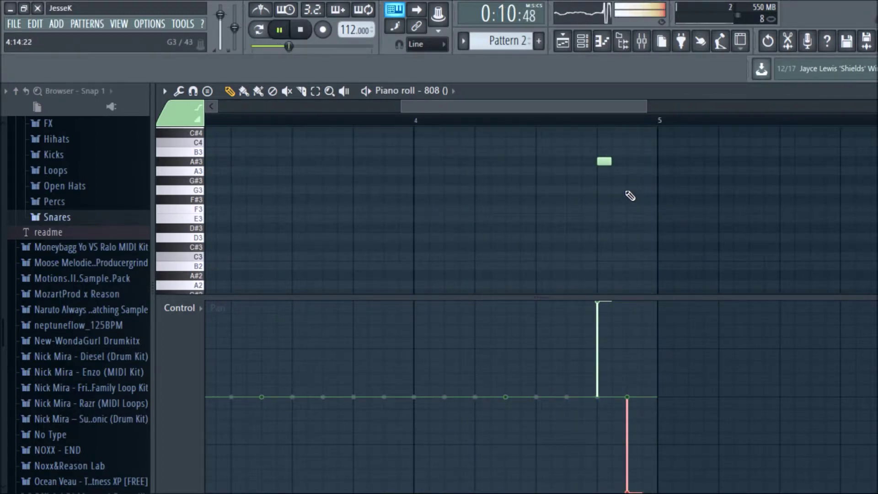
Set the velocity of the A#4 note at the end of bar 4 to 54% and replay the pattern.
left_click_drag(404, 107, 220, 107)
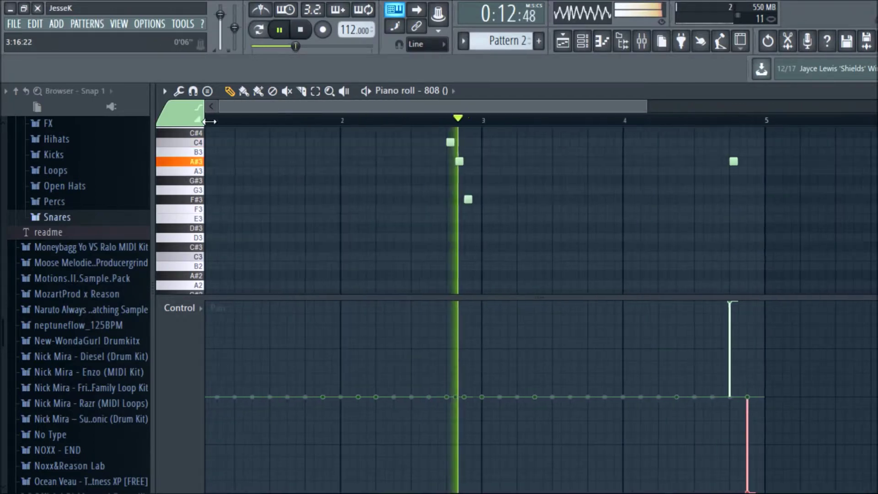
scroll(401, 187, "down", 2)
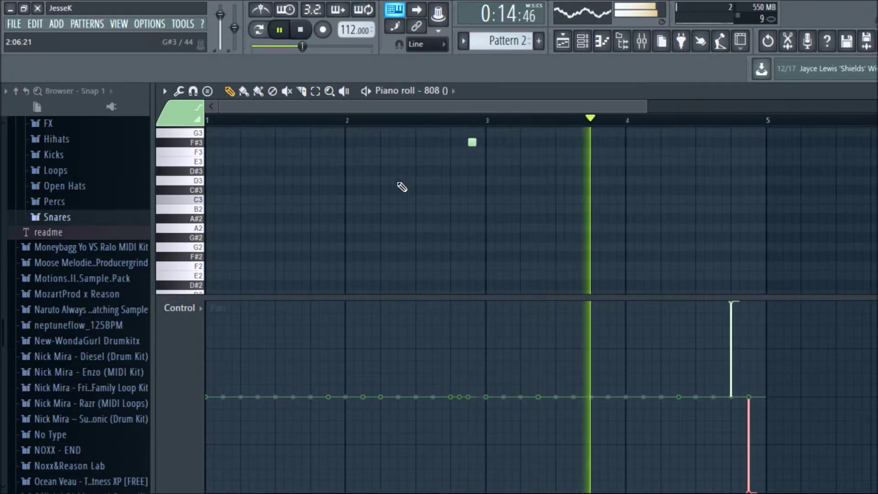
scroll(180, 205, "down", 4)
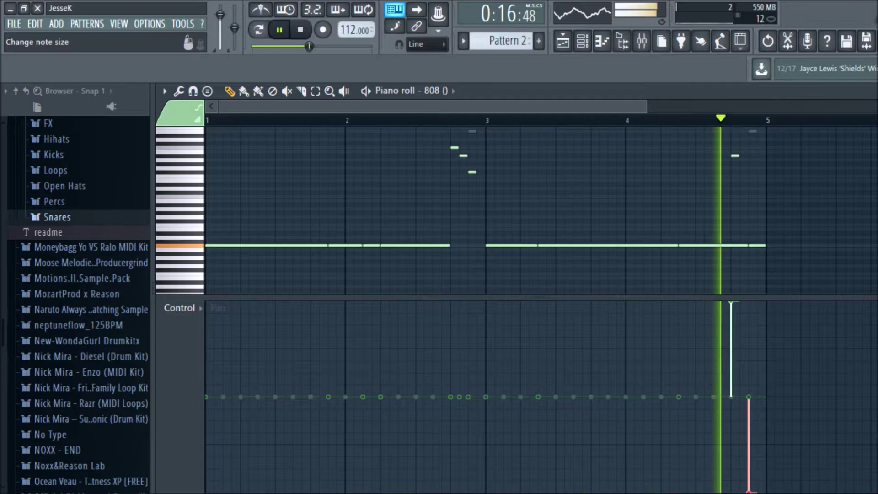
scroll(810, 190, "up", 2)
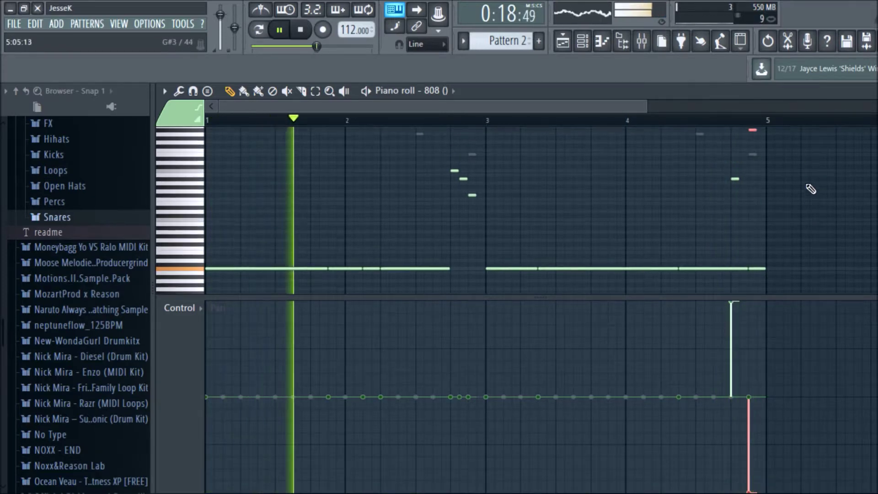
right_click(228, 398)
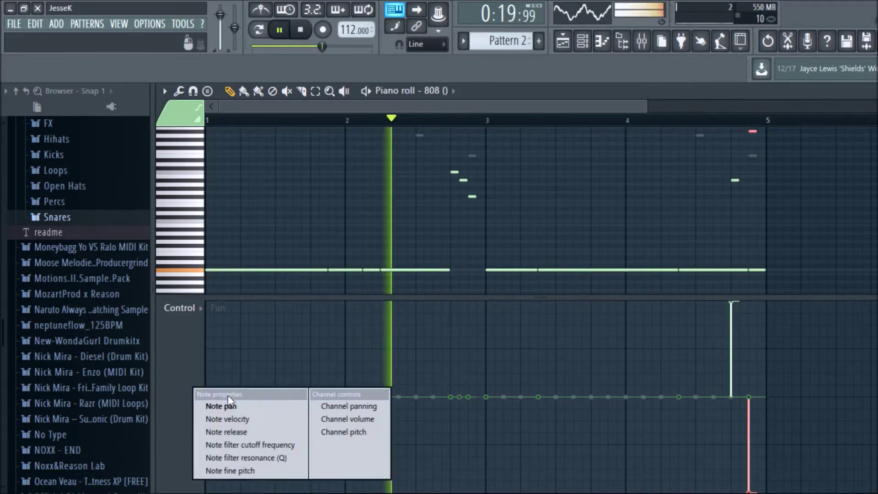
left_click(251, 419)
left_click_drag(749, 384, 749, 390)
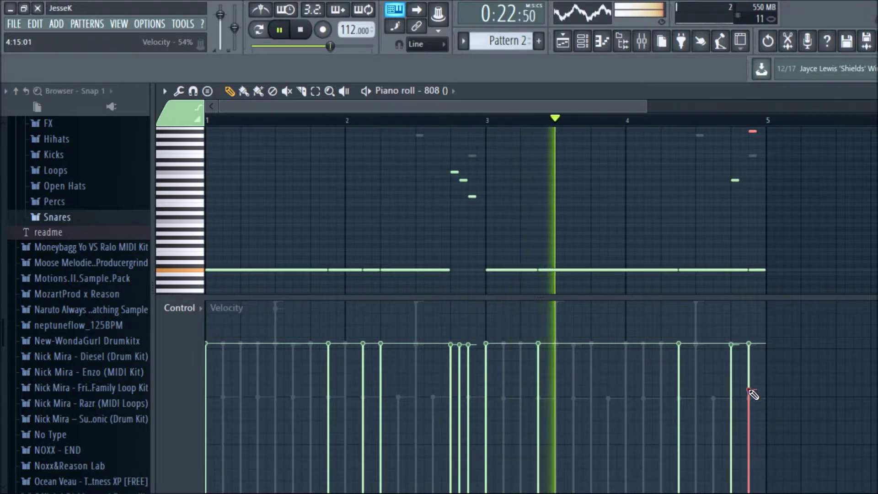
left_click(758, 287)
right_click(762, 286)
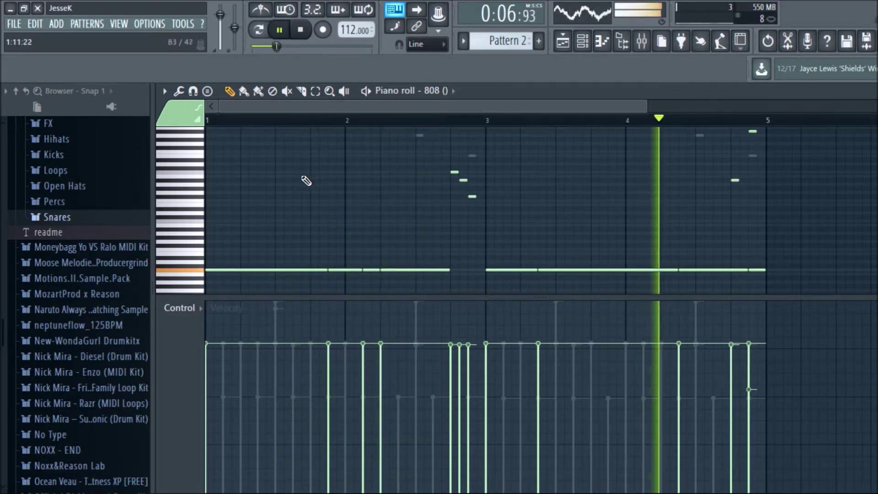
left_click(287, 29)
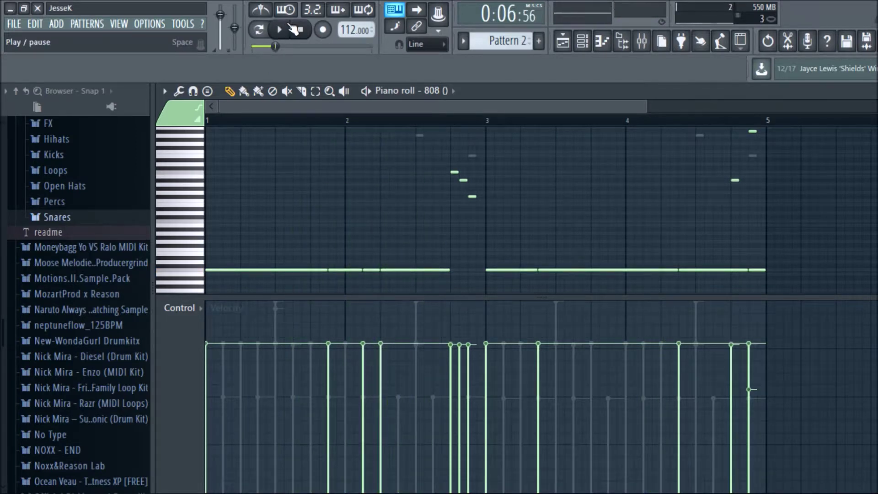
key("space")
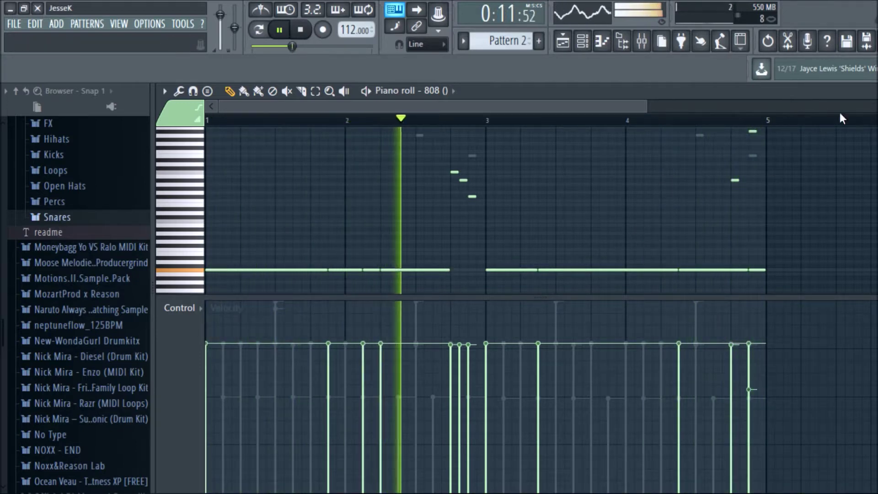
Try moving the A#4 note at the end of bar 4 down to E4 and audition the ending.
key("space")
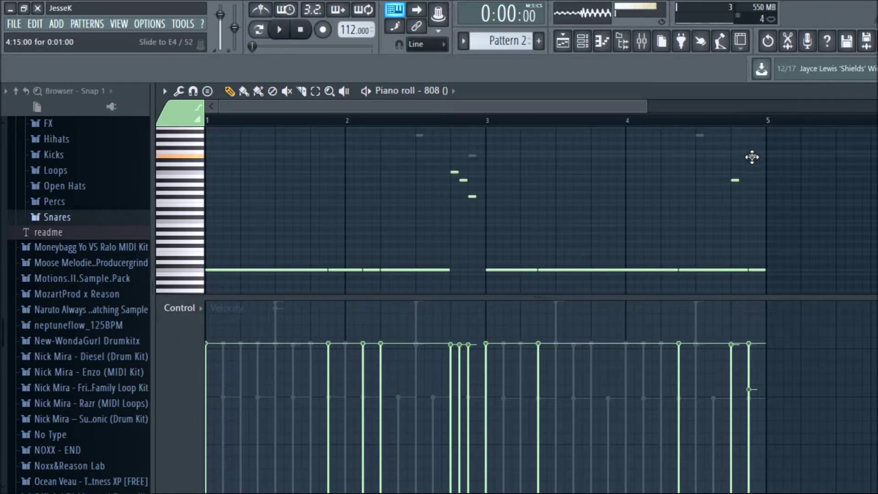
key("space")
left_click(733, 124)
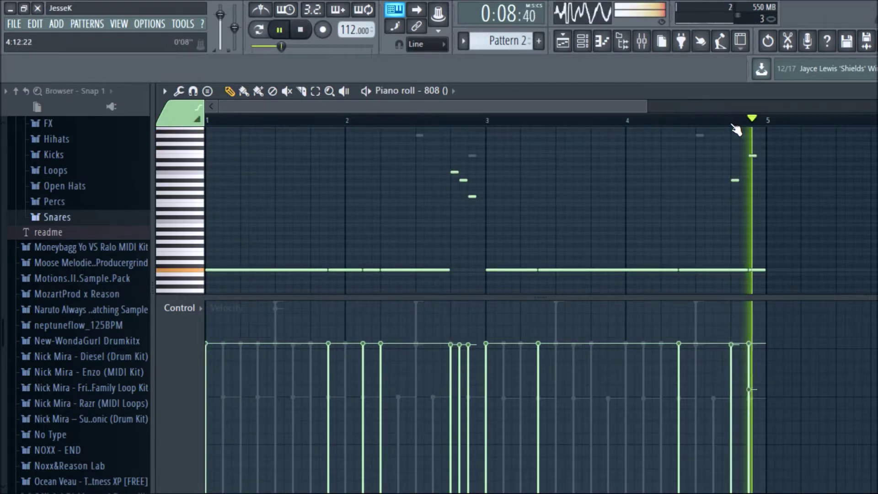
key("ctrl+s")
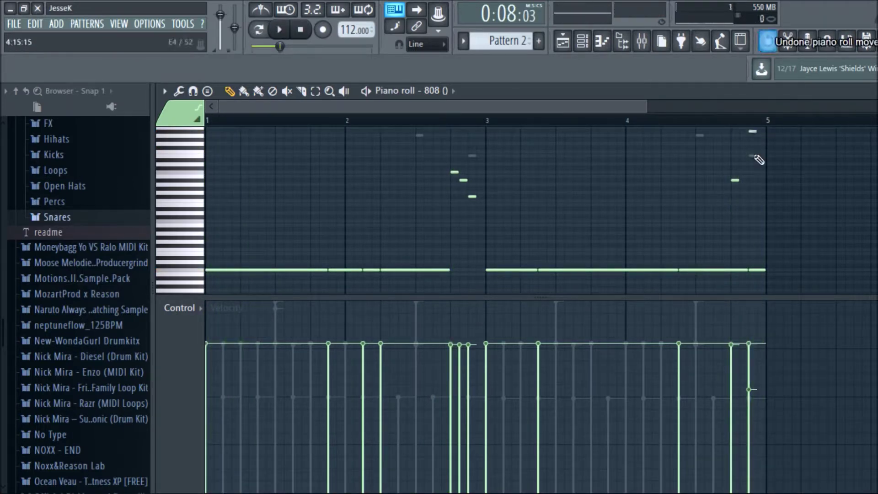
Replay the beat, return to the playlist, and delete the first Pattern 2 clip covering bars 1 to 4 of Track 2.
key("space")
key("F7")
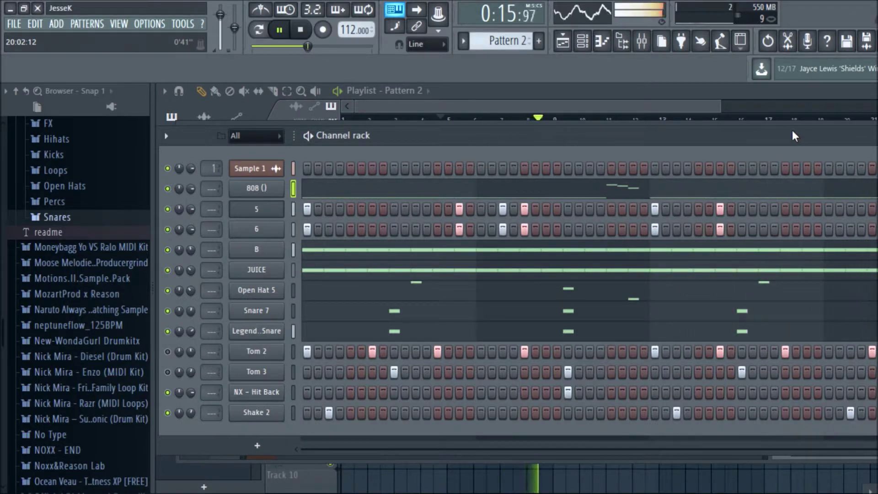
left_click(689, 104)
key("space")
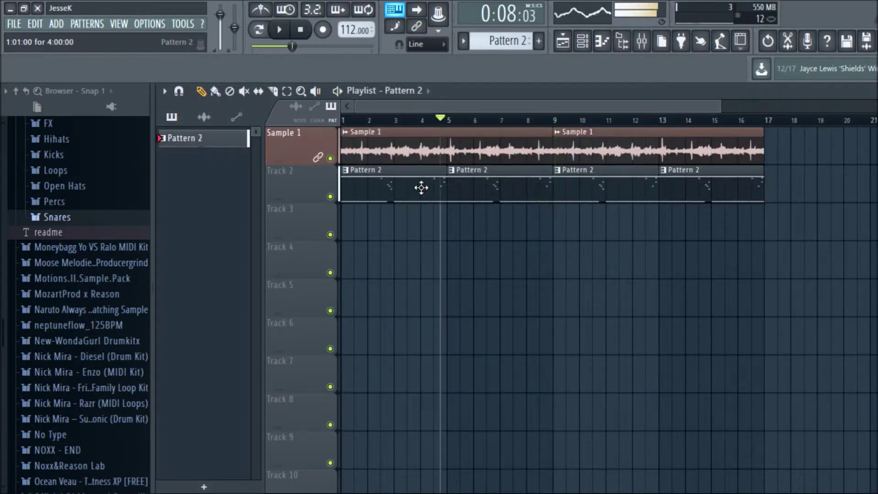
right_click(421, 188)
left_click(299, 31)
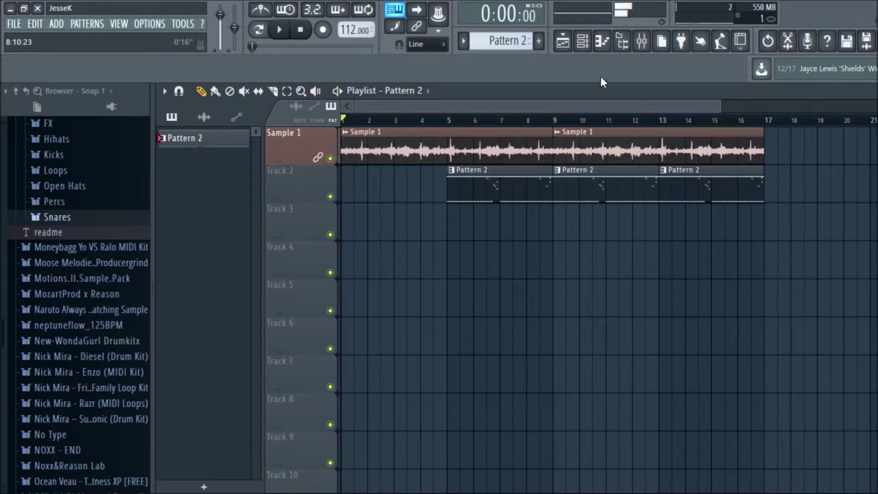
Load Edison into the first effect slot of mixer Insert 2.
left_click(643, 42)
left_click(287, 202)
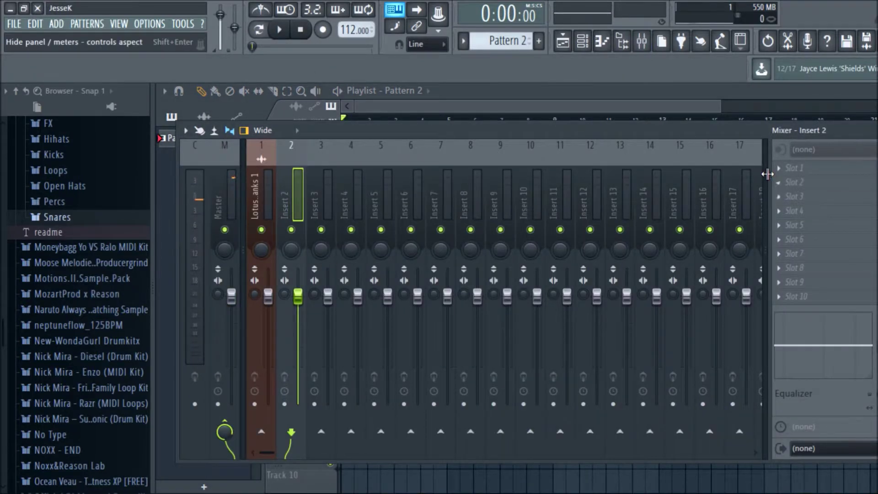
left_click(794, 168)
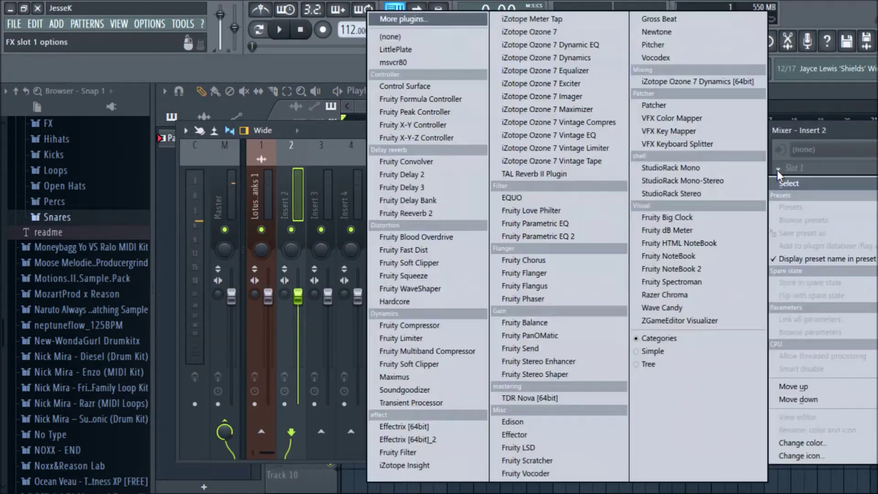
left_click(533, 426)
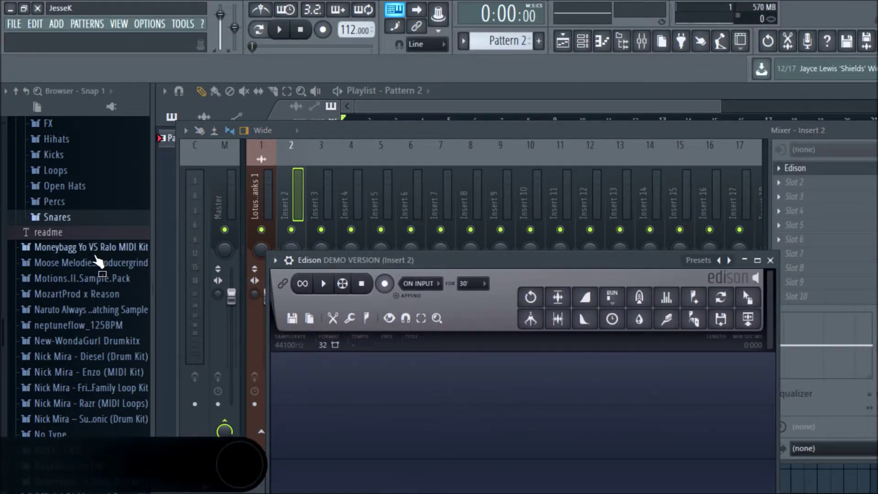
Load NX - Signature Riser 2 from the MMMRI. VOL. 1 FX folder into Edison, preview it, and send it to the playlist as an audio clip.
scroll(97, 263, "up", 3)
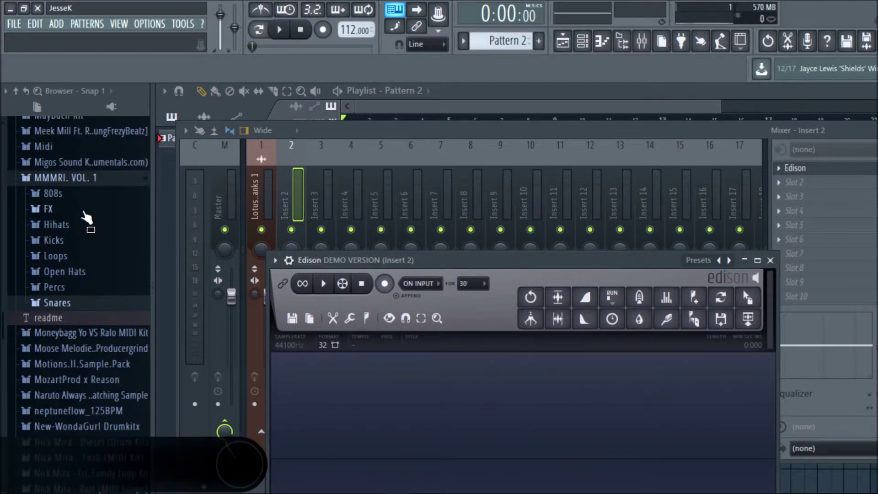
left_click(85, 212)
left_click_drag(117, 324, 425, 413)
left_click_drag(133, 311, 395, 446)
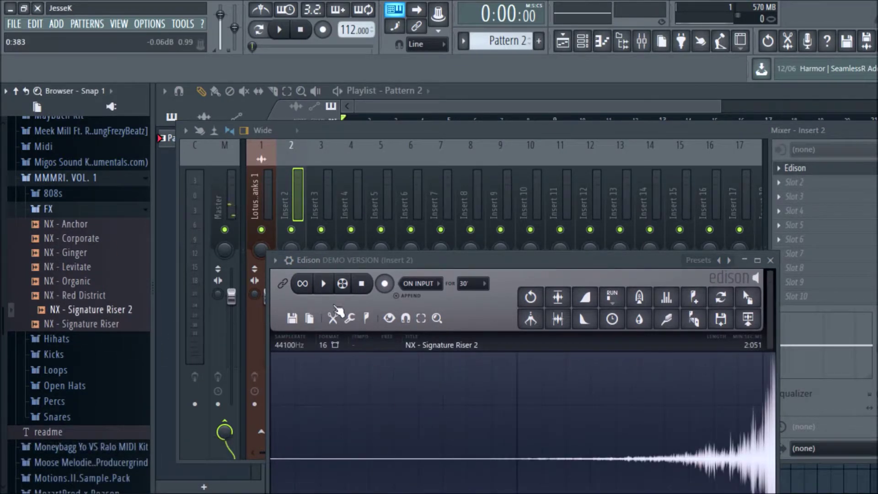
left_click(325, 288)
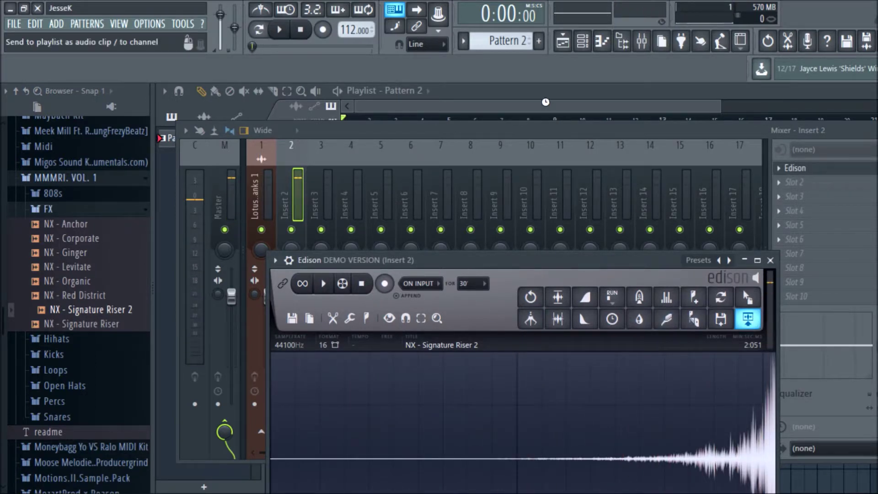
left_click(748, 319)
left_click(540, 106)
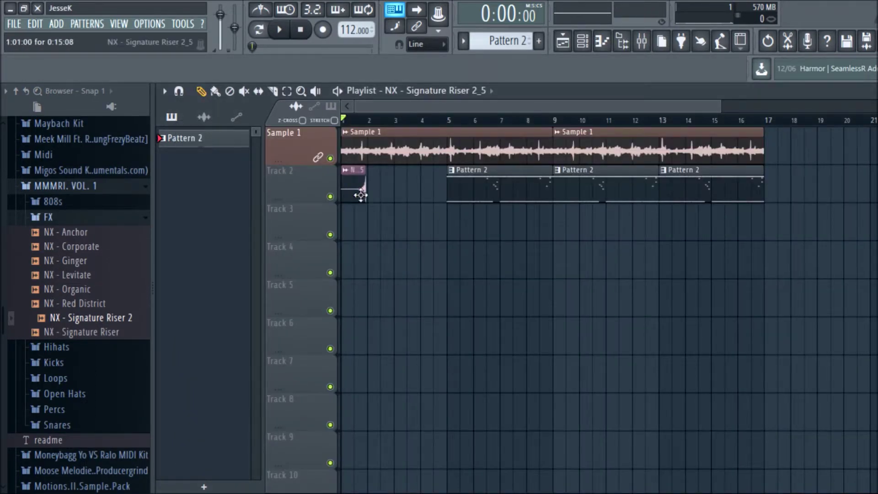
Move the riser clip to Track 3 and align its end exactly with the start of bar 5.
left_click_drag(361, 195, 422, 242)
scroll(453, 122, "up", 6)
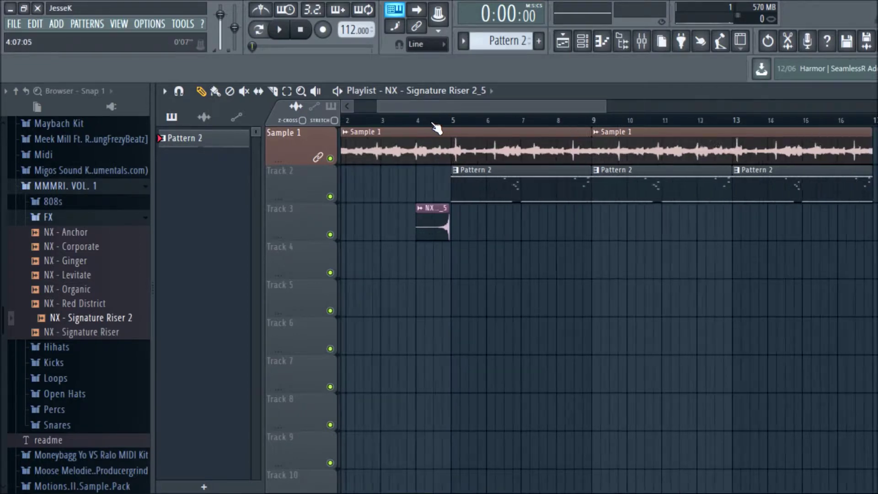
scroll(462, 122, "up", 4)
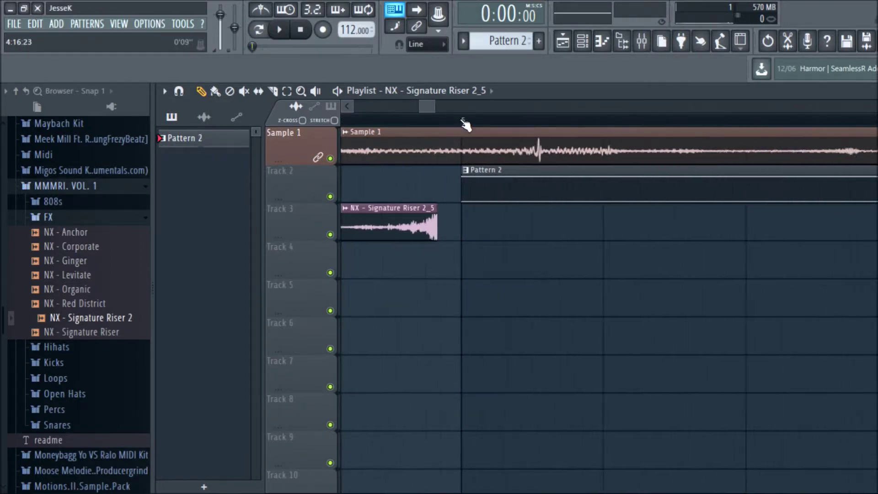
scroll(466, 122, "up", 4)
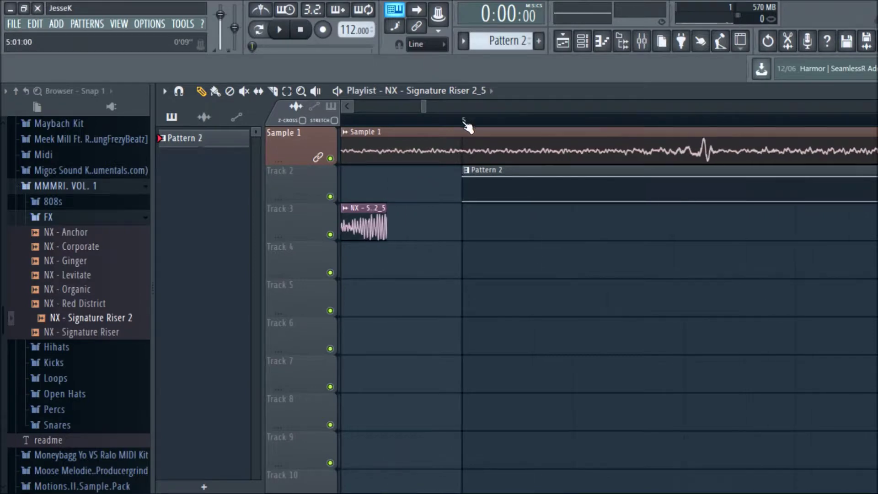
left_click_drag(364, 215, 454, 221)
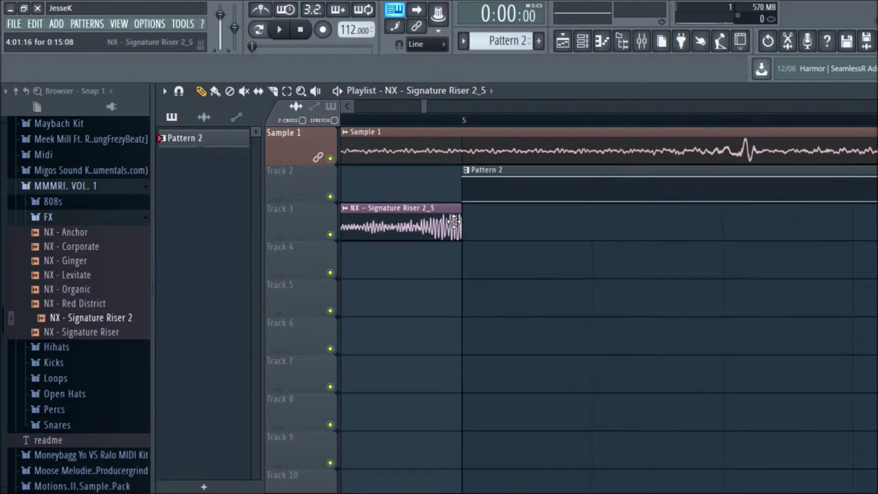
Play the arrangement and shorten the Pattern 2 clip at bar 9 to a length of 3:08:00.
left_click_drag(420, 105, 520, 106)
key("space")
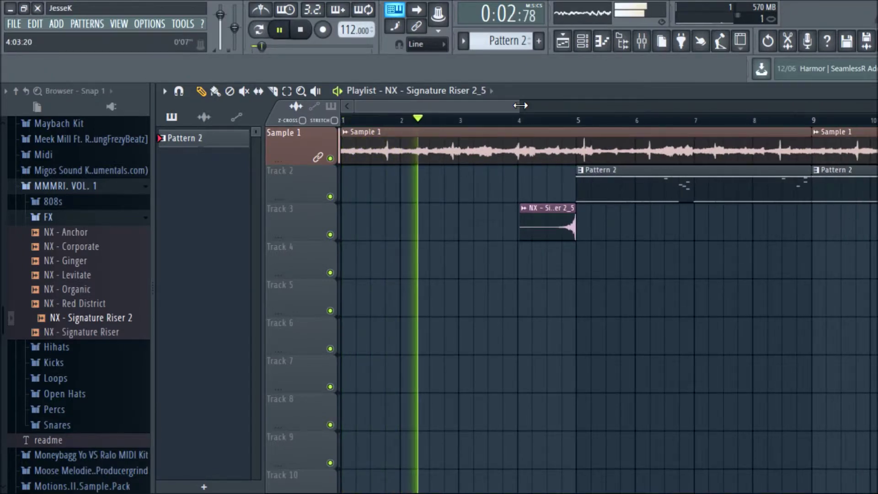
left_click_drag(520, 106, 629, 124)
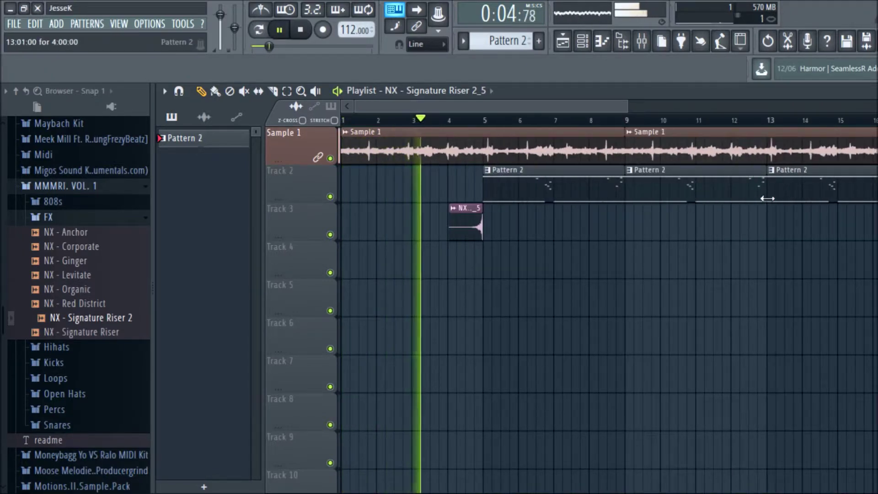
left_click_drag(762, 198, 746, 200)
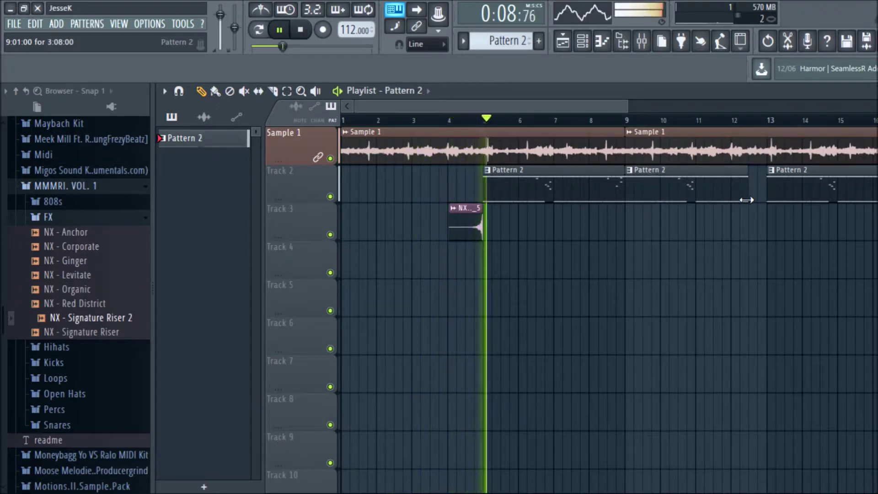
Delete the Pattern 2 clip covering bars 5 to 8 and move the riser clip to bar 8, then stop playback.
right_click(526, 192)
left_click_drag(472, 225, 613, 225)
key("space")
Replace the riser channel's sample with NX - Signature Riser and move the channel up to directly below Sample 1.
left_click(582, 41)
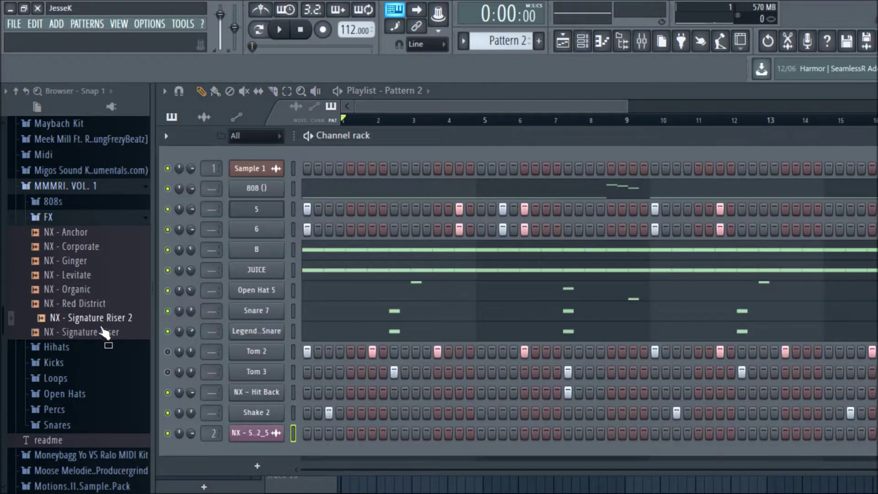
mouse_move(112, 339)
left_mouse_down()
mouse_move(297, 462)
mouse_move(268, 434)
left_mouse_up()
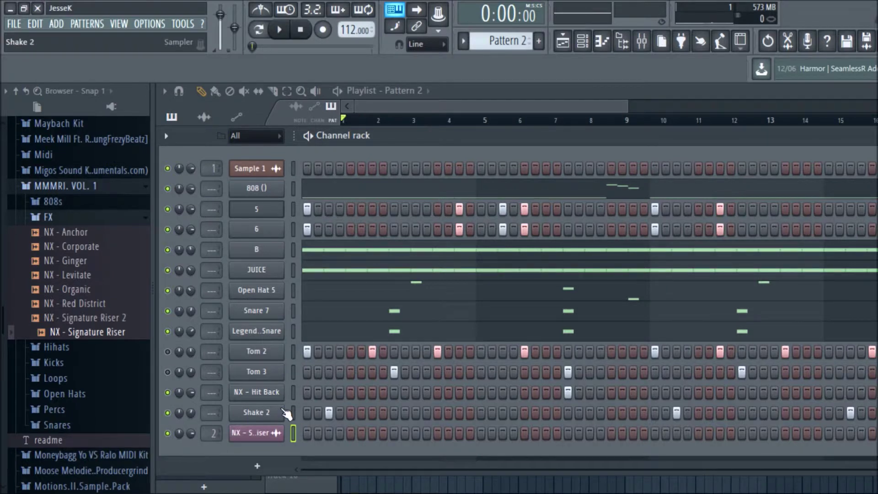
key("alt+Up")
key("alt+Up")
key("alt+Up")
key("alt+Up")
key("alt+Up")
key("alt+Up")
key("alt+Up")
key("alt+Up")
key("alt+Up")
key("alt+Up")
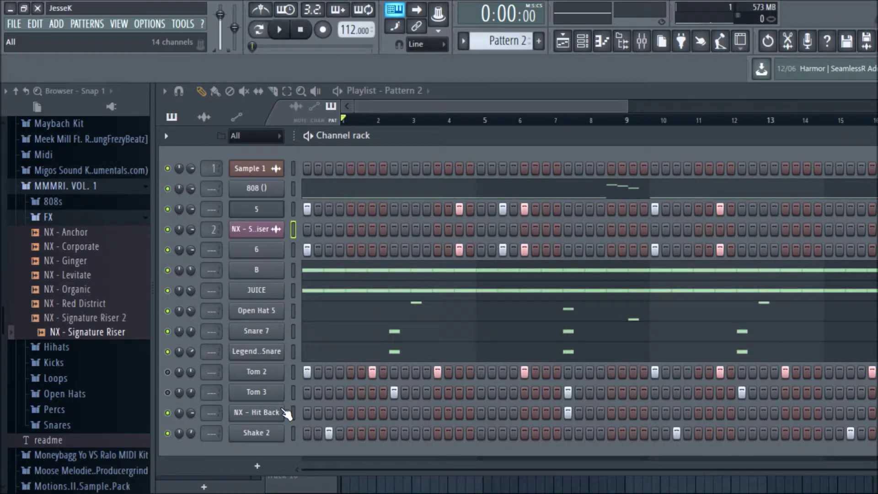
key("alt+Up")
key("alt+Up")
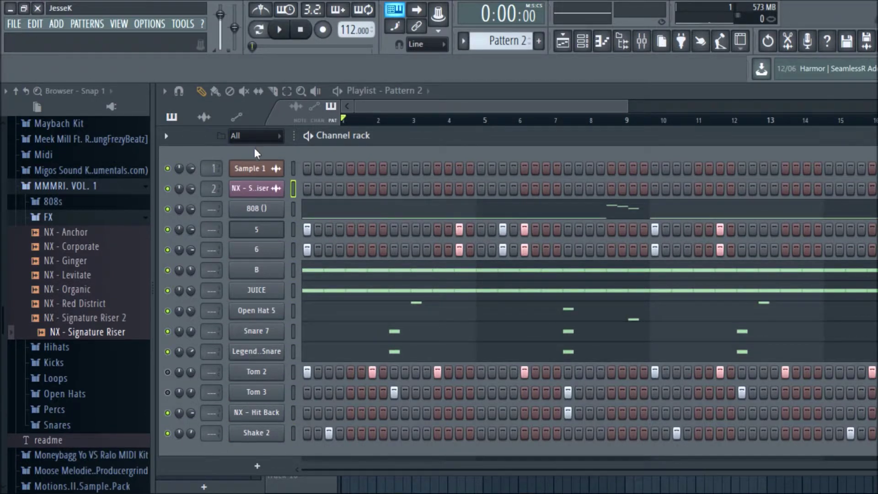
Normalize and reverse the NX - Signature Riser sample in its channel settings.
left_click(267, 190)
left_click(389, 314)
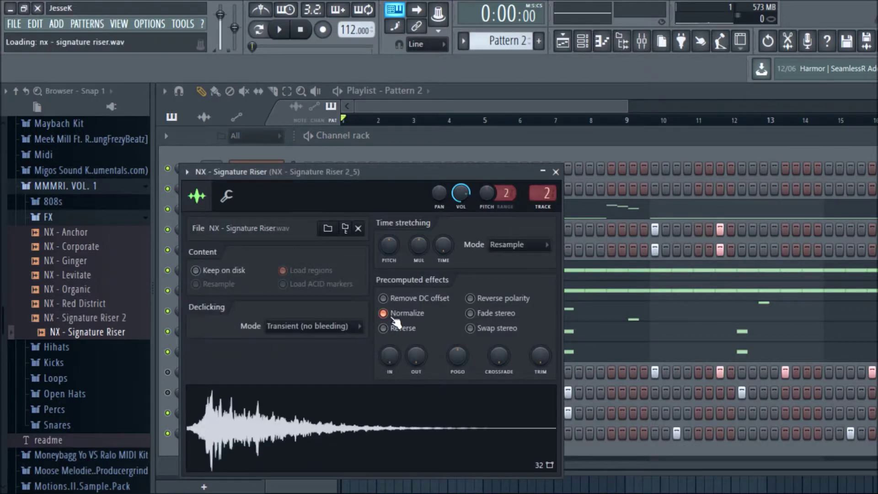
left_click(398, 331)
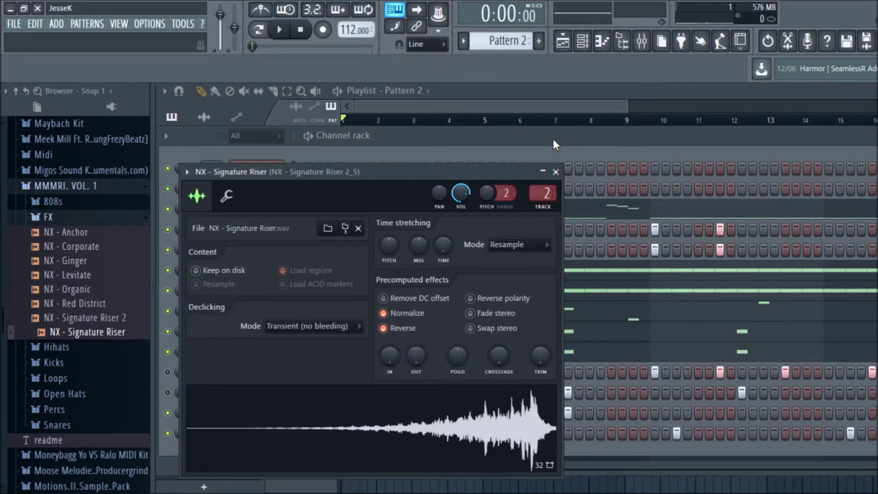
Position the NX - Signature Riser clip on Track 3 from about bar 7 and trim its tail at bar 9.
key("F5")
left_click_drag(660, 217, 562, 244)
mouse_move(508, 236)
left_mouse_down()
mouse_move(494, 235)
mouse_move(558, 235)
mouse_move(510, 209)
mouse_move(542, 221)
left_mouse_up()
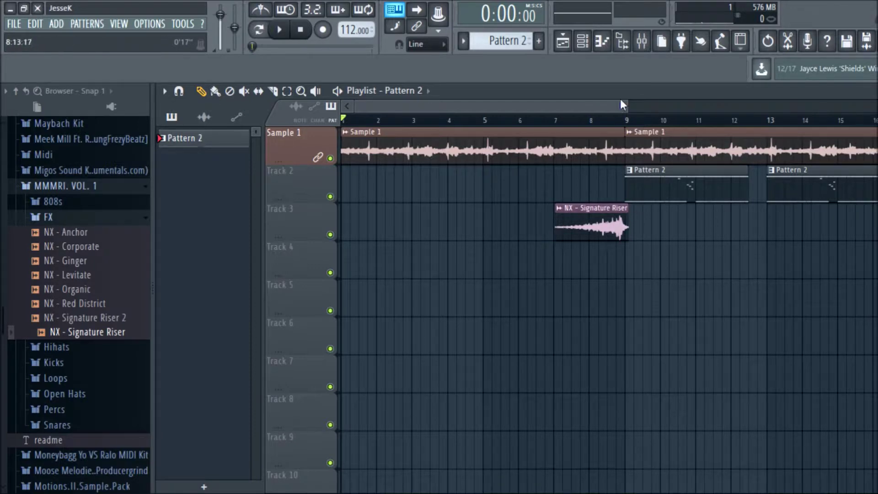
scroll(627, 121, "up", 6)
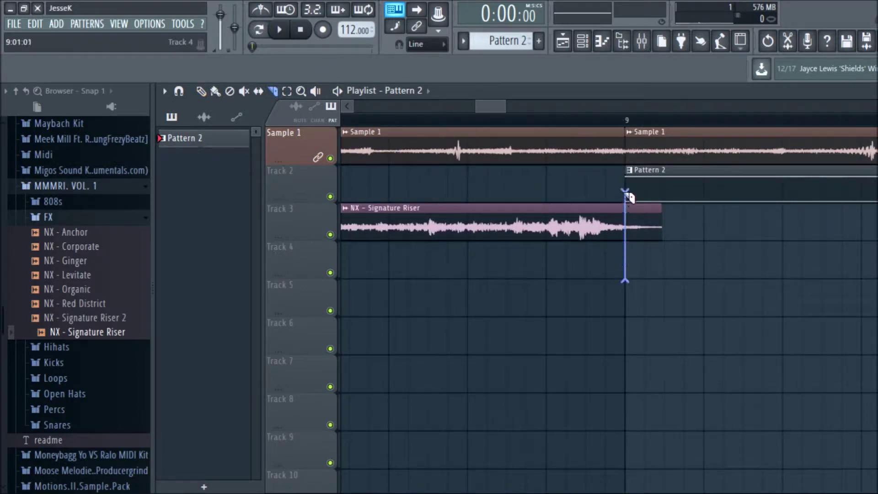
left_click_drag(662, 224, 612, 227)
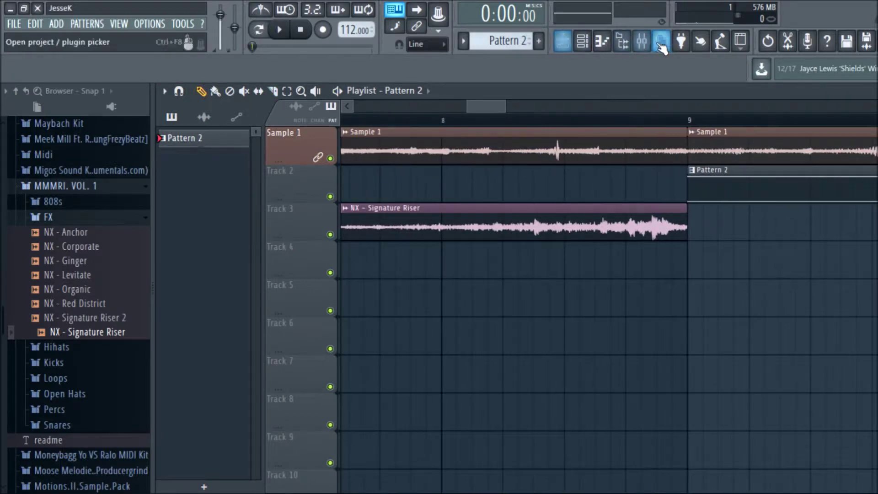
Remove Edison from the first effect slot of mixer Insert 2 and return to the playlist.
left_click(641, 41)
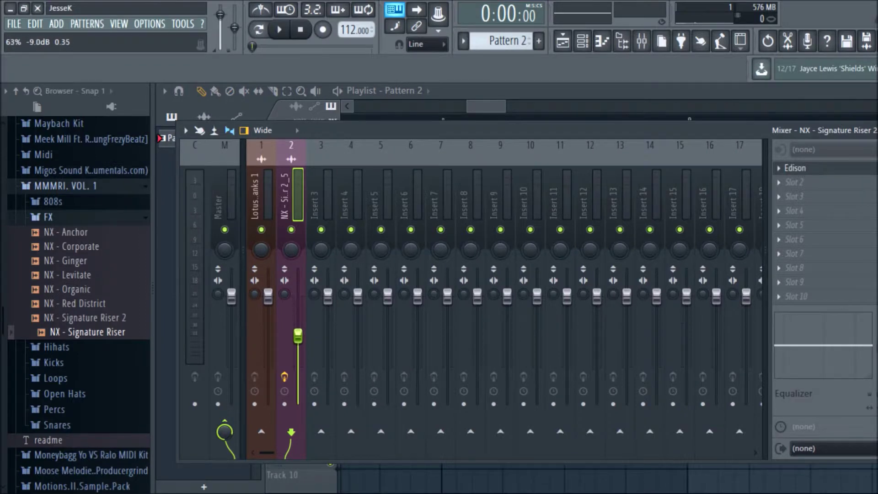
left_click(779, 169)
mouse_move(792, 184)
left_click(423, 38)
left_click(499, 118)
Trim the start of the NX - Signature Riser clip to bar 8 and audition the transition into the drop at bar 9.
key("space")
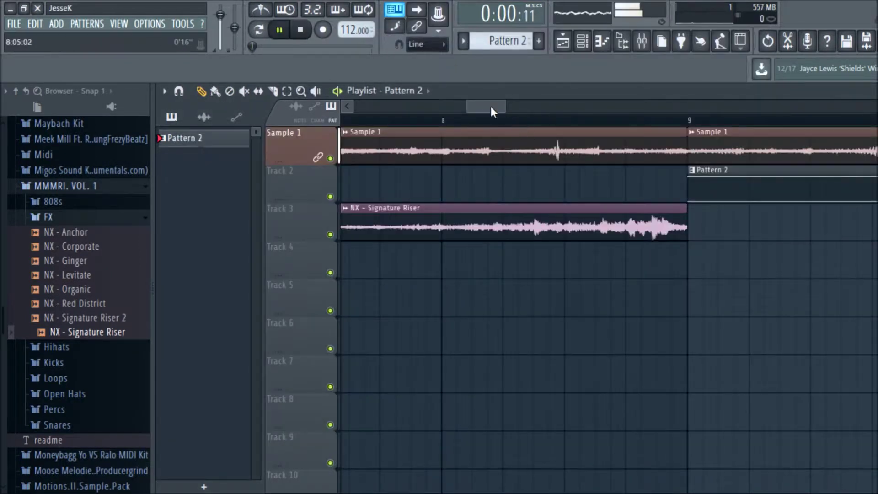
scroll(547, 105, "down", 1)
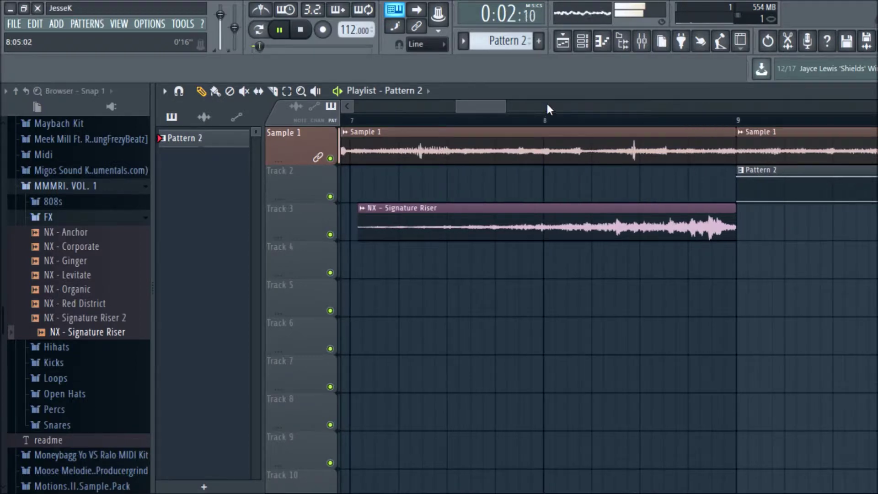
mouse_move(358, 227)
left_mouse_down()
mouse_move(553, 227)
mouse_move(541, 230)
left_mouse_up()
left_click_drag(505, 104, 532, 104)
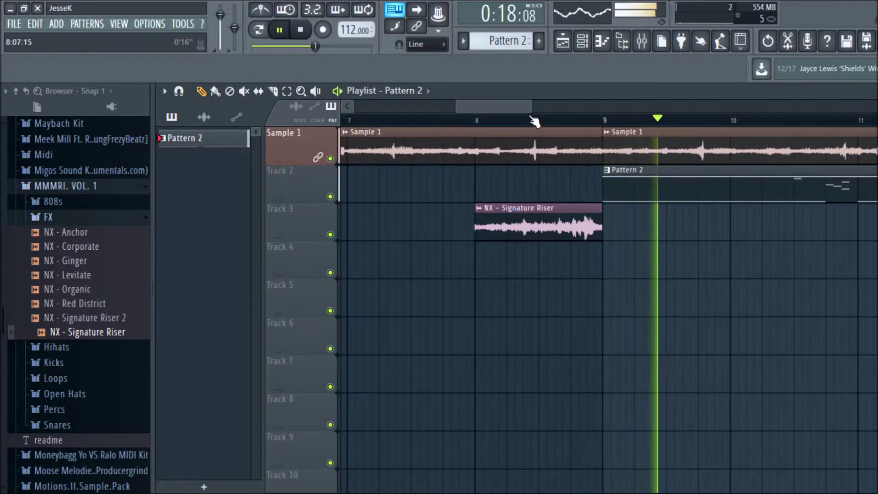
left_click_drag(532, 111, 572, 111)
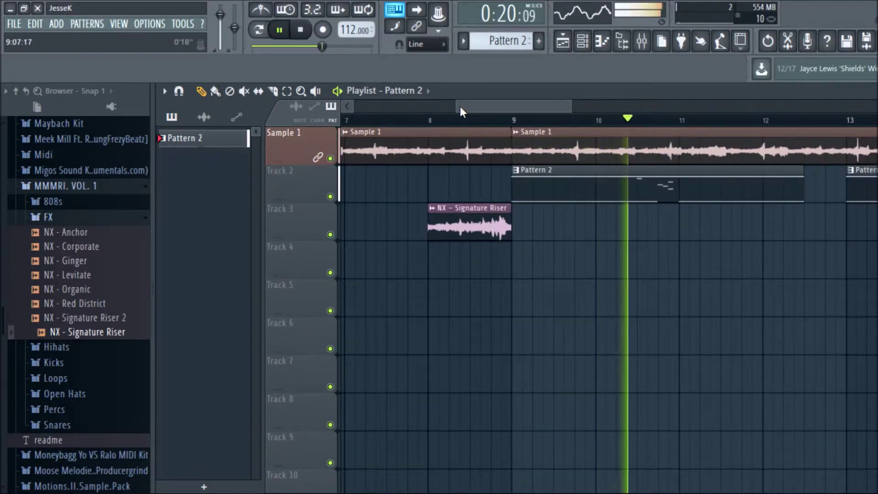
left_click_drag(446, 112, 355, 112)
key("space")
Load Fruity Parametric EQ 2 into effect slot 8 of the mixer's Master track.
left_click(642, 41)
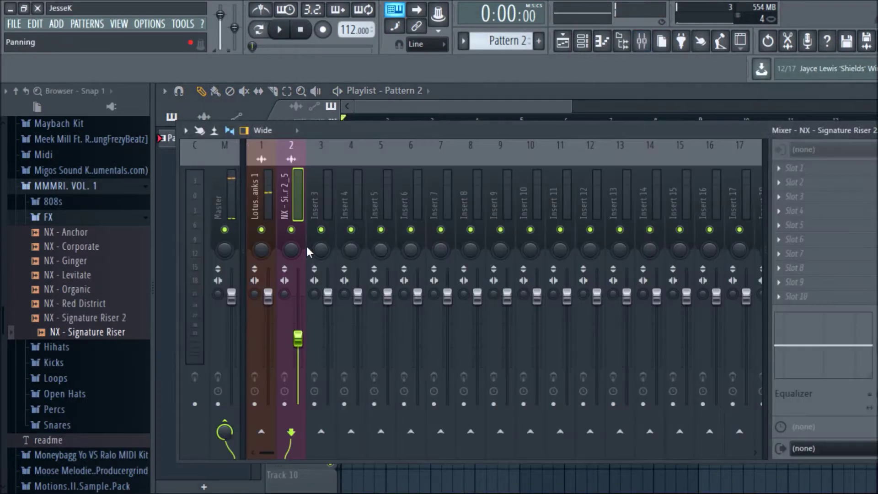
left_click(257, 222)
left_click(227, 201)
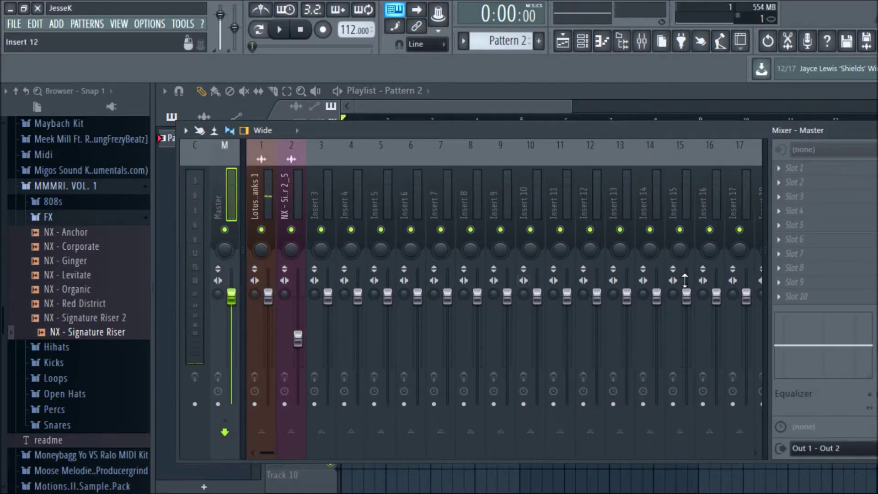
left_click(776, 270)
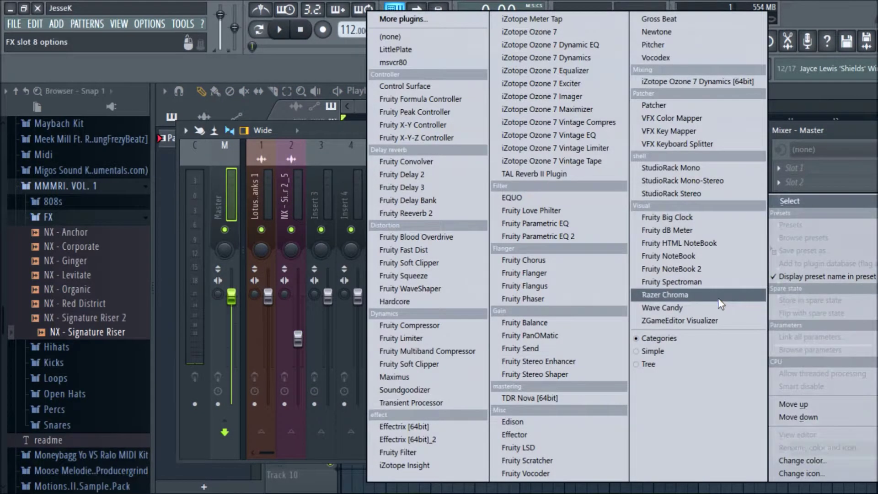
left_click(592, 236)
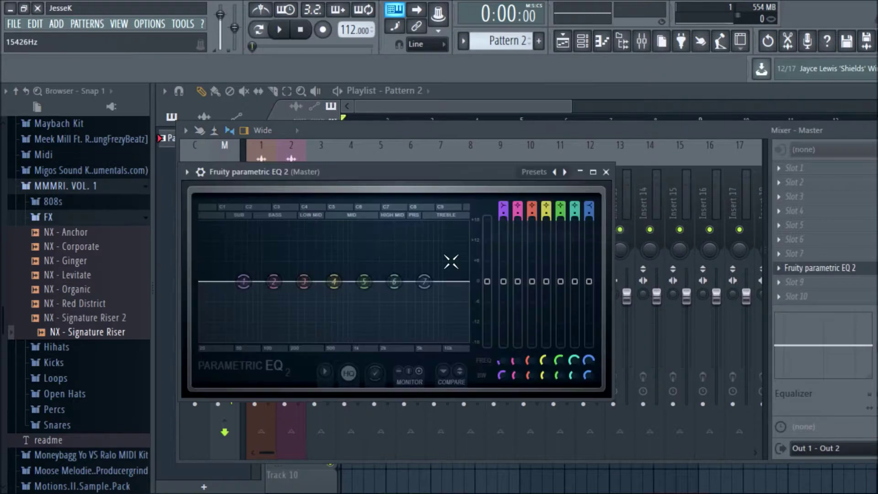
Load the EQ's bass out preset and reduce its main level to about +3 dB, keeping the individual bands flat.
left_click(187, 172)
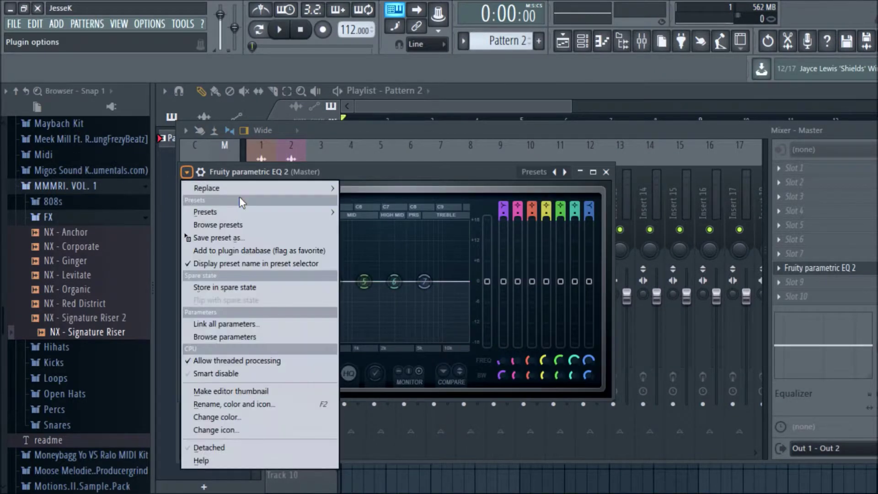
mouse_move(248, 213)
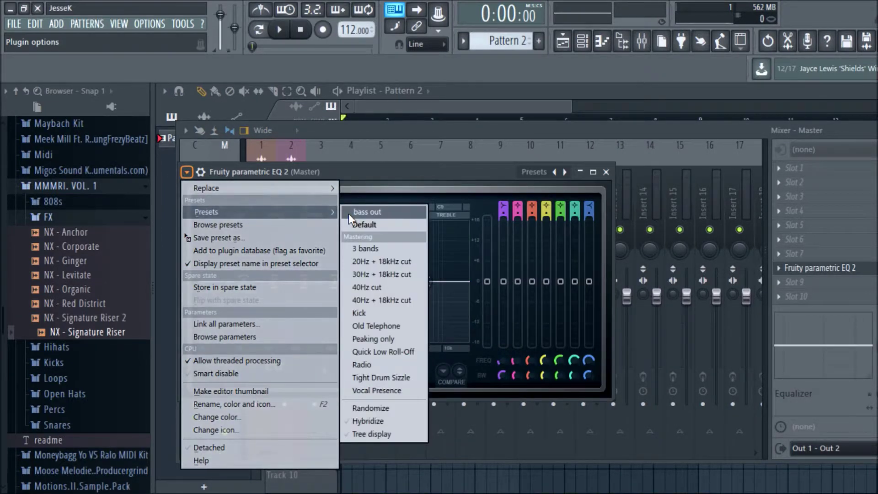
left_click(361, 211)
right_click(510, 280)
left_click(516, 284)
right_click(529, 283)
left_click(541, 283)
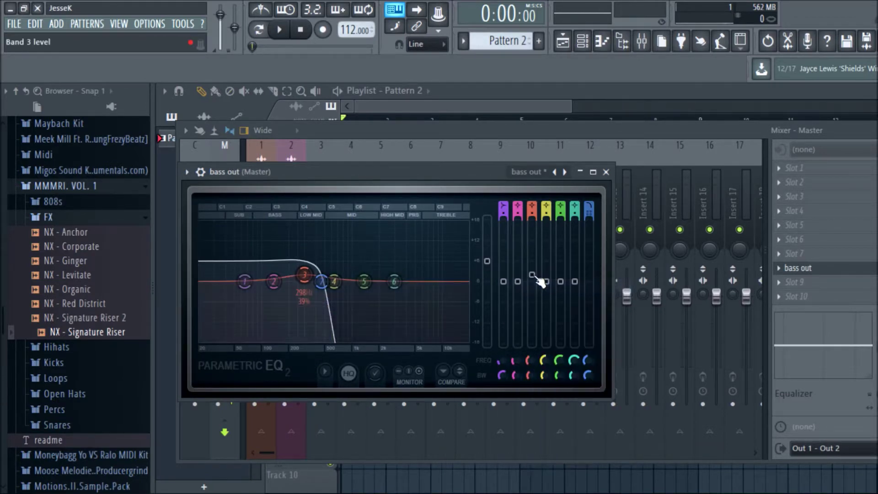
right_click(540, 281)
left_click(540, 282)
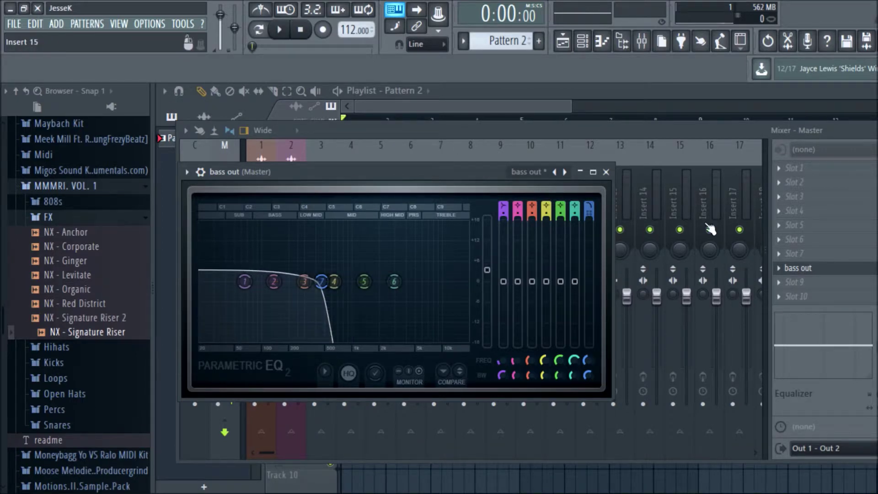
Create an automation clip for the bass out mix level, holding 100% until bar 8 and falling to 0% from bar 9 to the end.
right_click(872, 268)
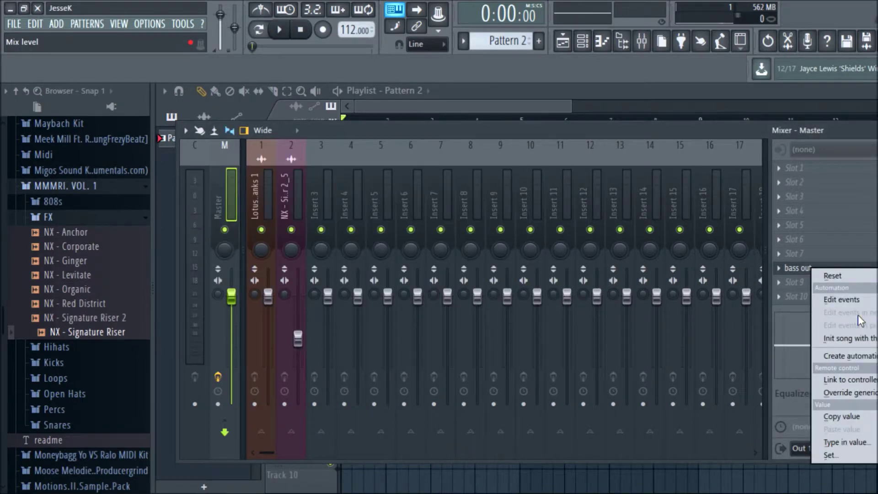
left_click(858, 361)
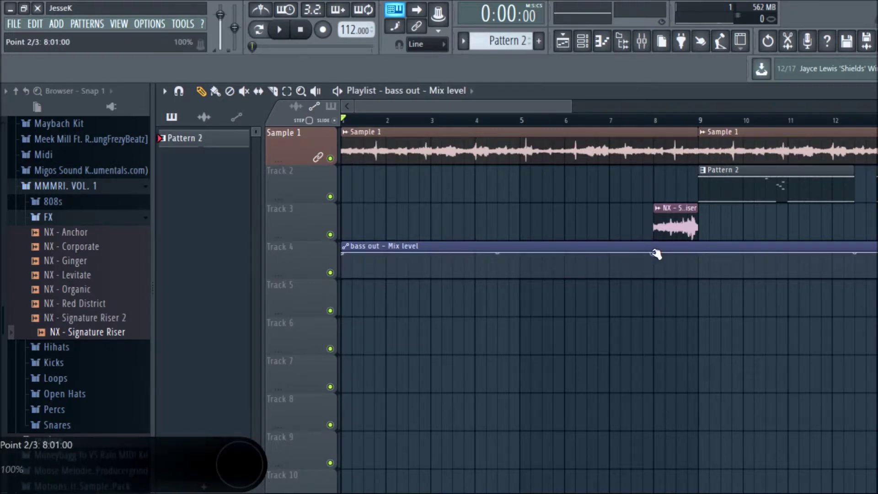
left_click_drag(699, 259, 699, 277)
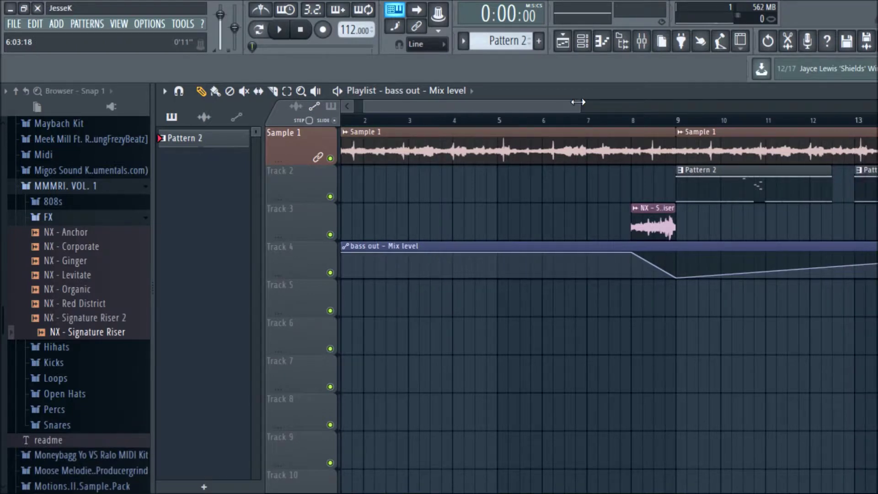
left_click_drag(575, 105, 728, 105)
left_click_drag(755, 251, 759, 309)
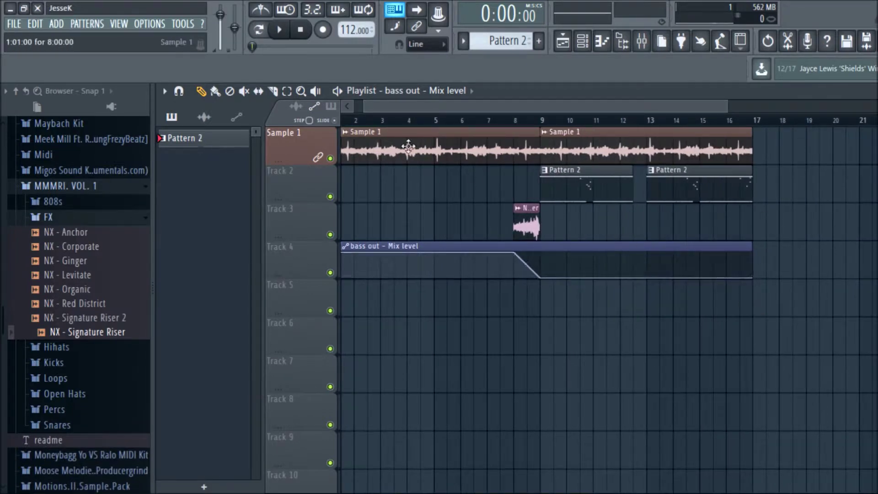
Audition the filter automation, shift the start of its fade back to bar 7, and move the automation clip down to Track 6.
left_click_drag(369, 106, 360, 105)
key("space")
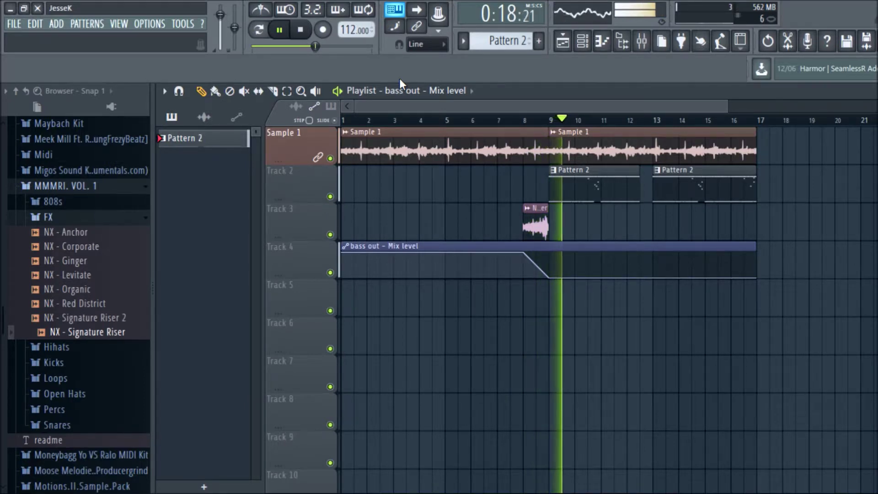
key("space")
left_click_drag(526, 254, 514, 254)
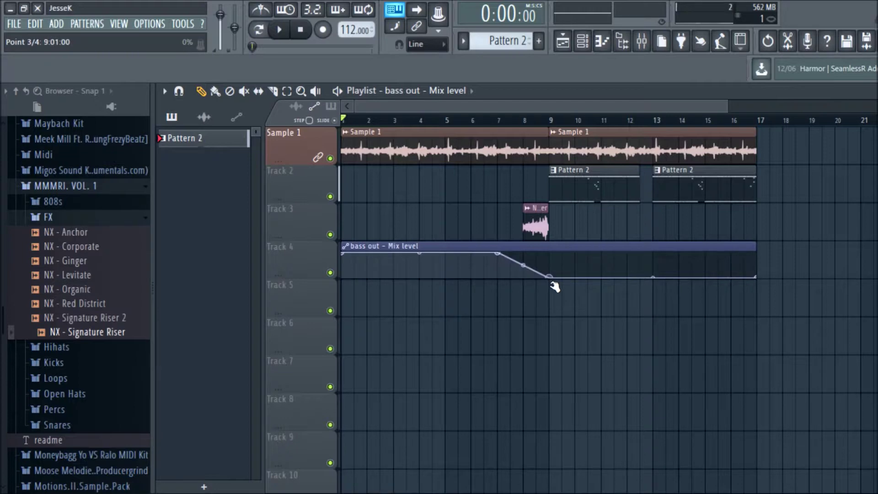
key("space")
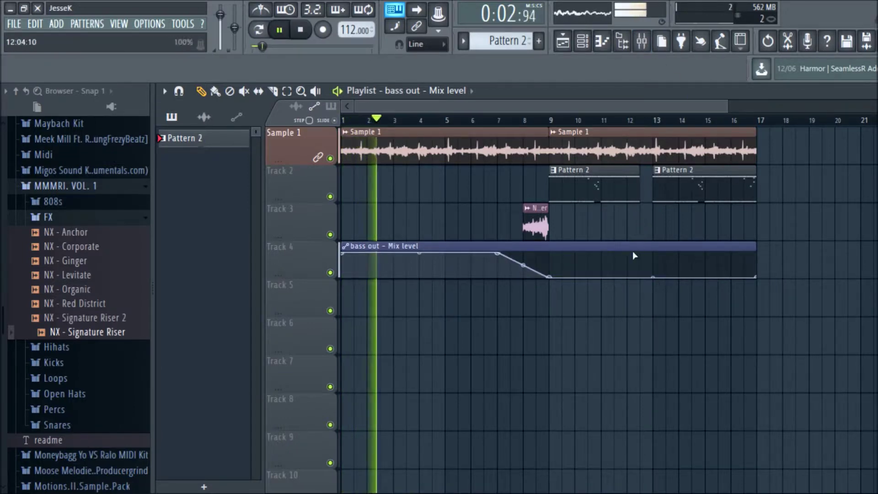
left_click_drag(631, 249, 630, 326)
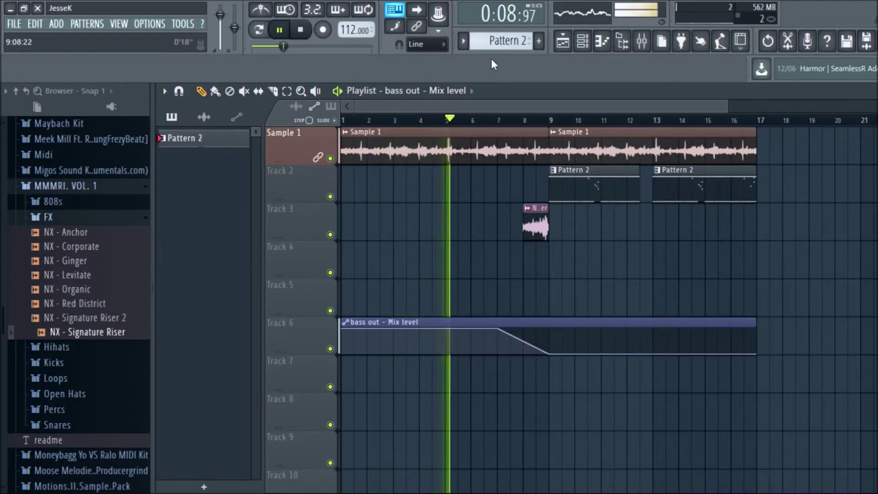
Move Pattern 2 down one slot in the pattern list, and swap its playlist clips to Track 3 with the riser clip on Track 2.
left_click(502, 41)
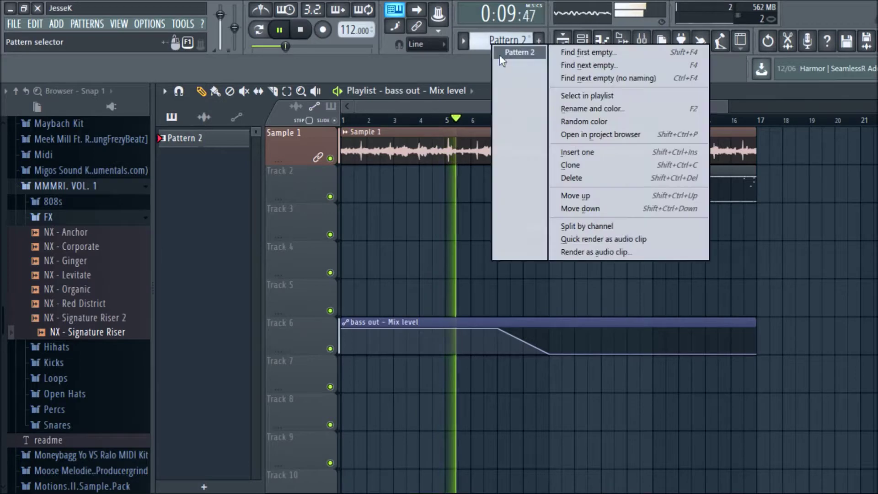
left_click(591, 207)
left_click_drag(610, 210, 610, 241)
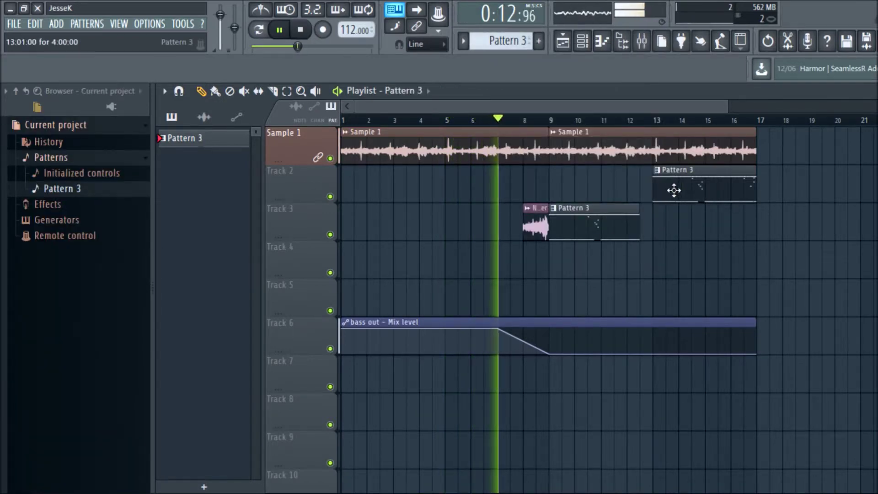
left_click_drag(669, 190, 668, 239)
left_click_drag(541, 224, 538, 185)
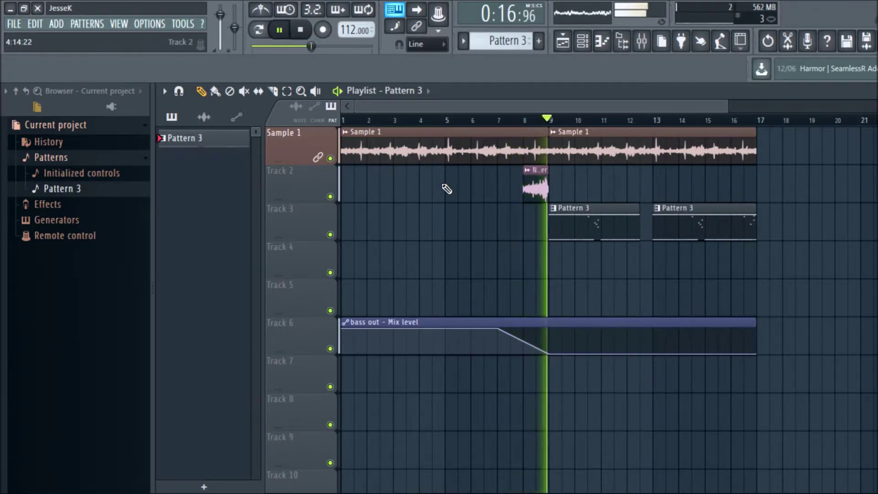
Load Edison into the first effect slot of mixer Insert 3.
left_click(642, 40)
left_click(313, 192)
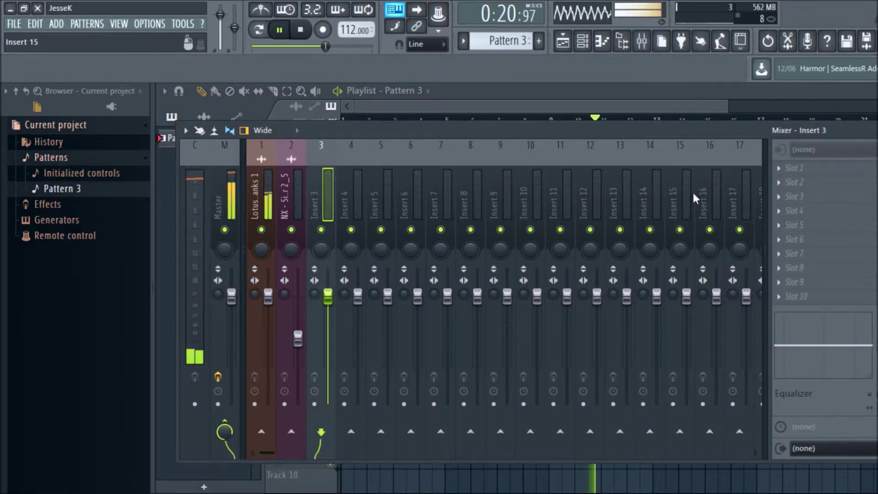
left_click(779, 168)
left_click(581, 420)
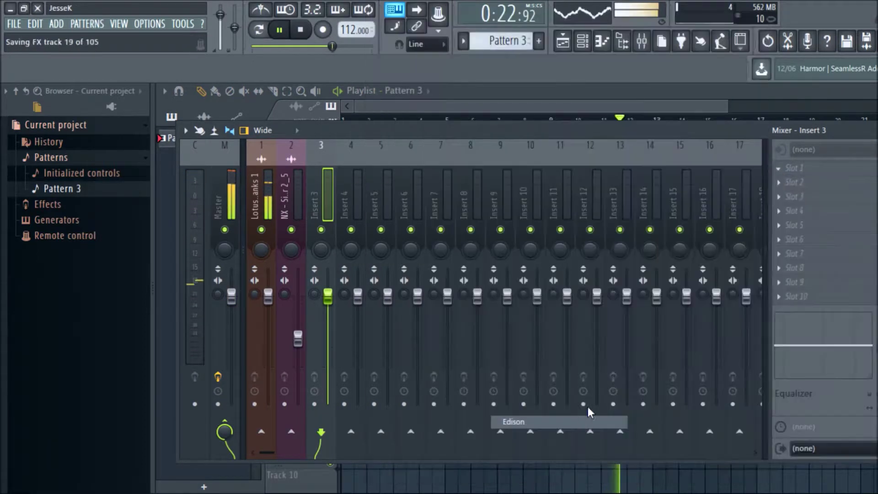
Switch the browser to the Snap 1 view, then return to the playlist and stop playback.
left_click(120, 100)
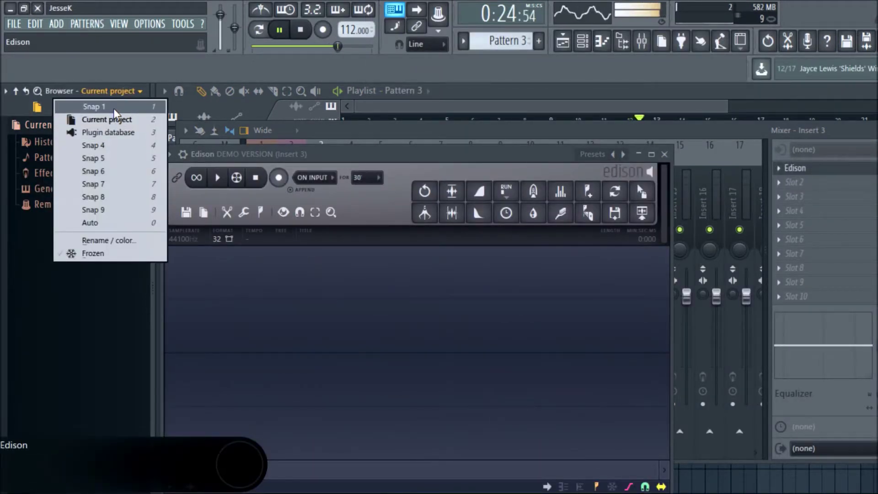
left_click(114, 106)
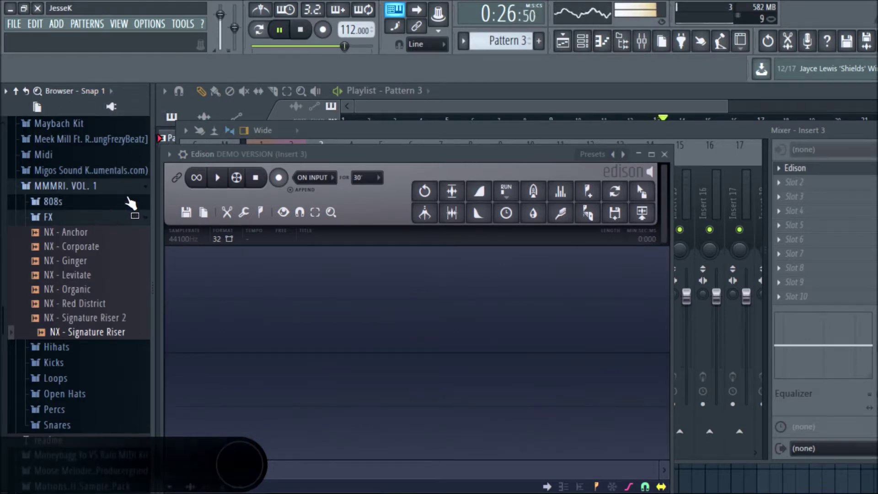
key("F5")
key("space")
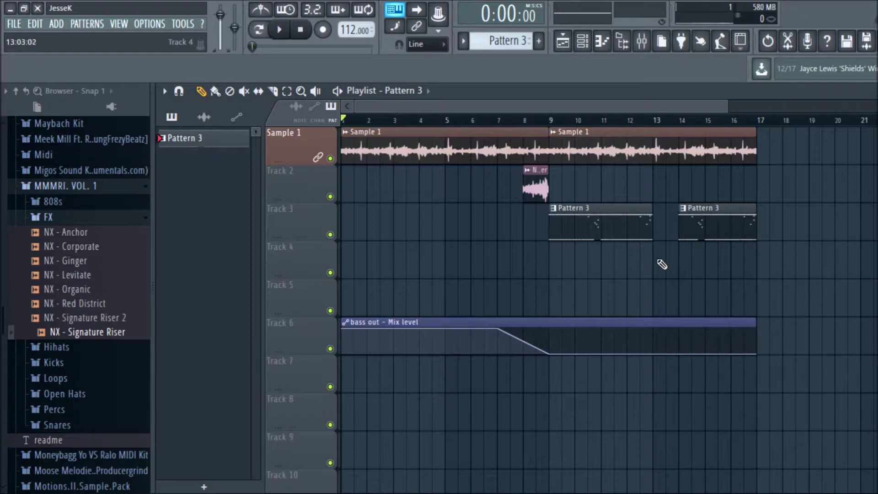
Find the reverse fx 1 sample in the Reason x LCS folder and place it on Track 5 at bar 13 of the playlist.
left_click(643, 44)
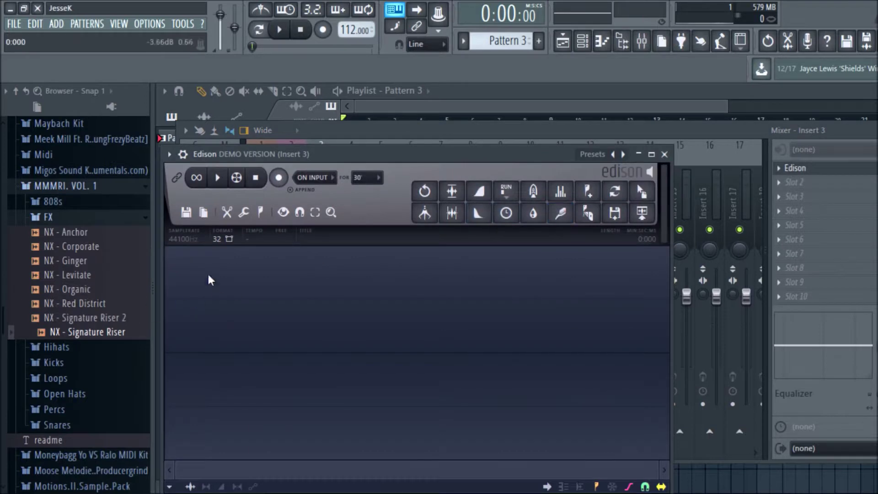
scroll(90, 302, "up", 10)
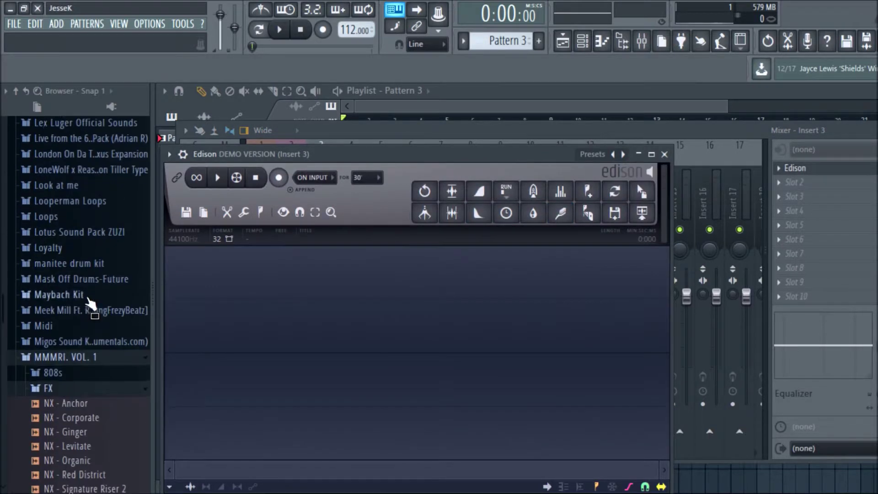
scroll(91, 299, "down", 8)
scroll(93, 298, "down", 20)
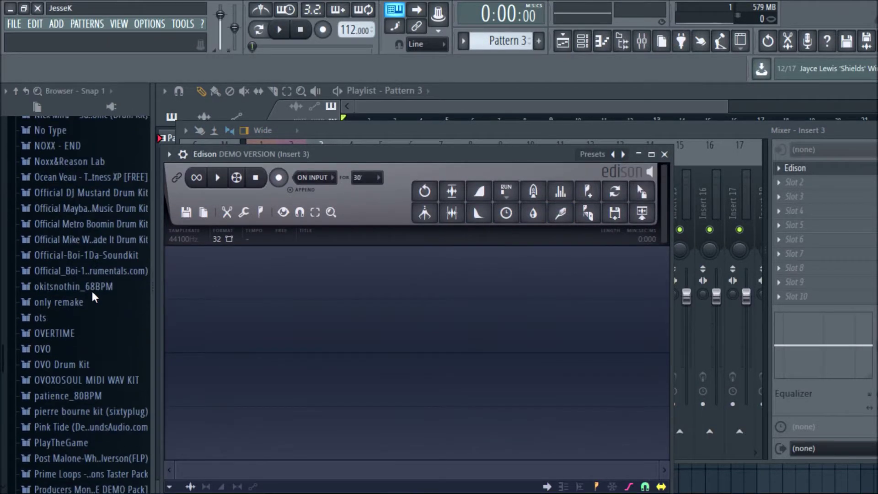
scroll(94, 293, "up", 12)
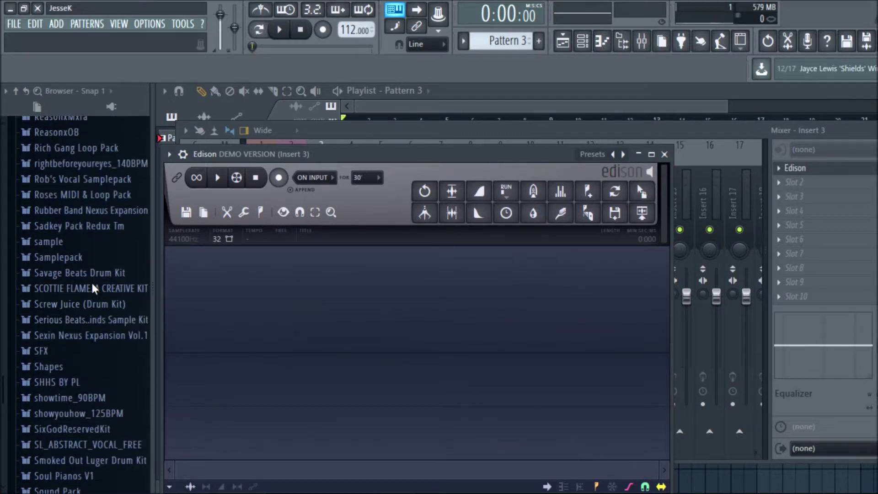
left_click(94, 240)
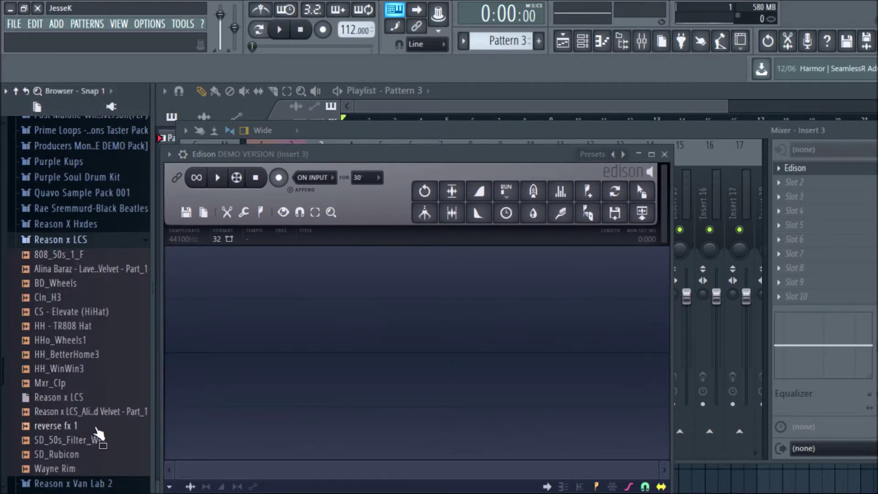
left_click_drag(209, 408, 307, 401)
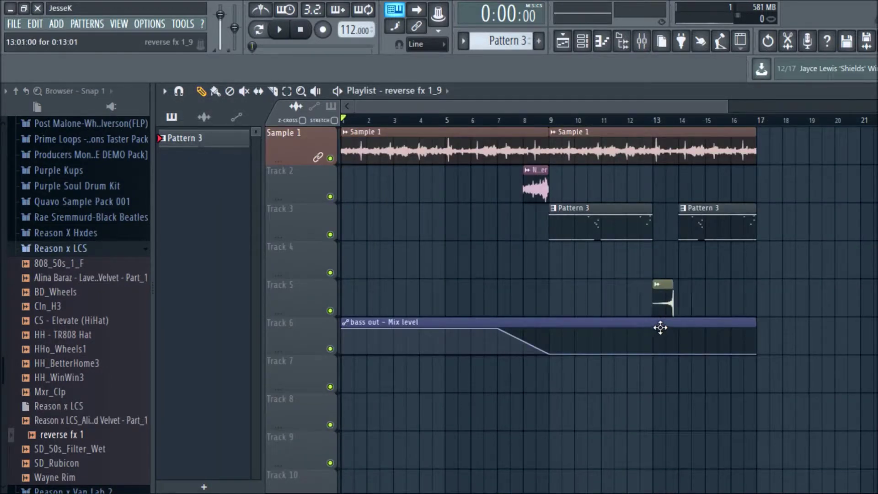
Shift the reverse fx clip on Track 5 so it ends exactly at bar 14, where the second Pattern 3 clip starts.
scroll(666, 127, "up", 5)
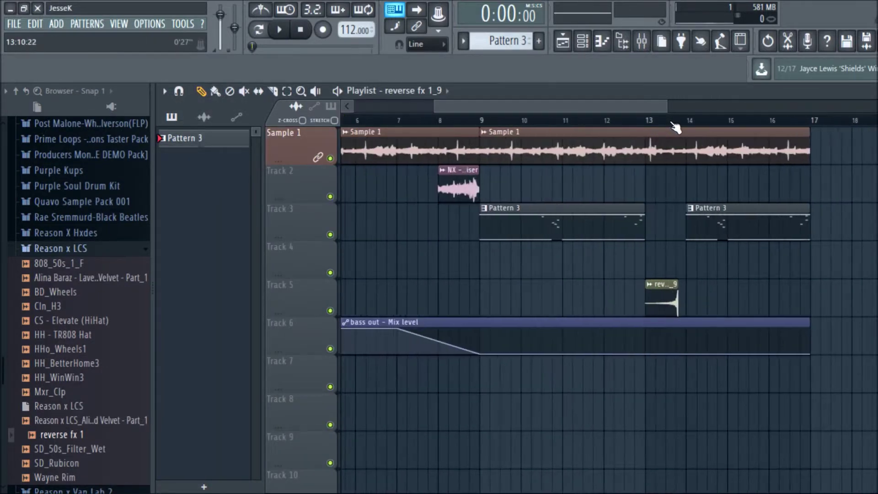
scroll(709, 126, "up", 3)
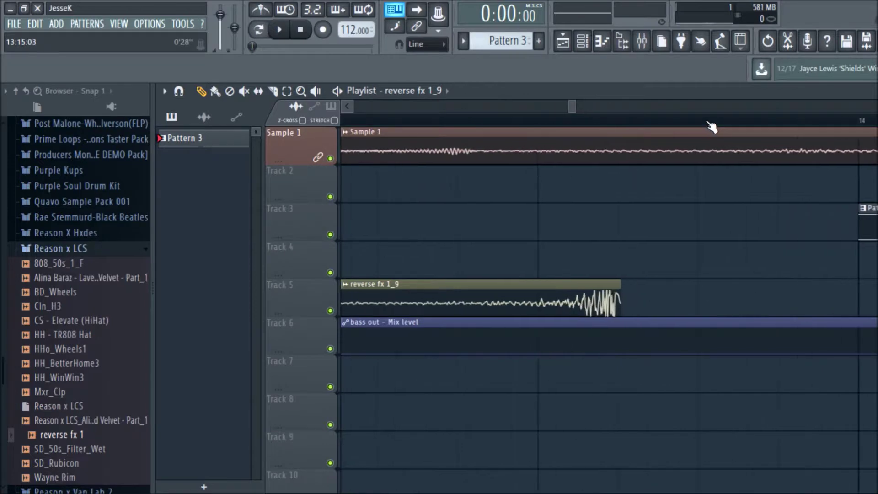
left_click_drag(593, 284, 851, 302)
scroll(852, 132, "up", 2)
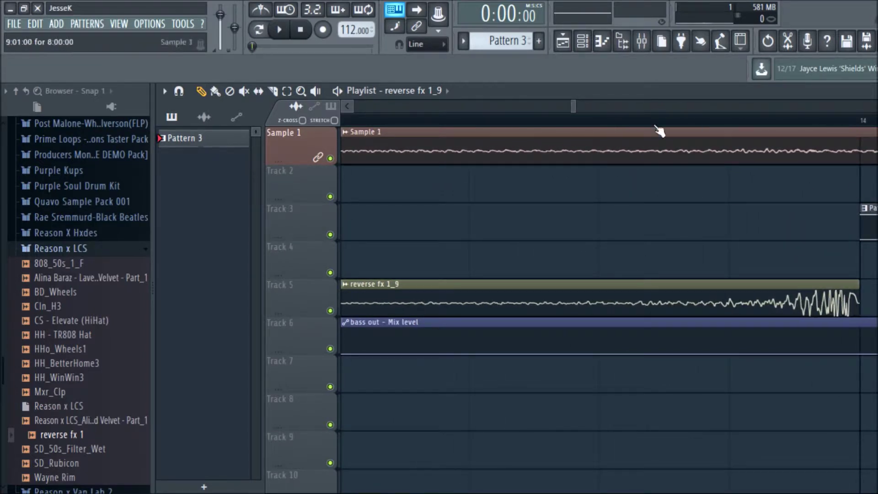
left_click_drag(572, 108, 354, 108)
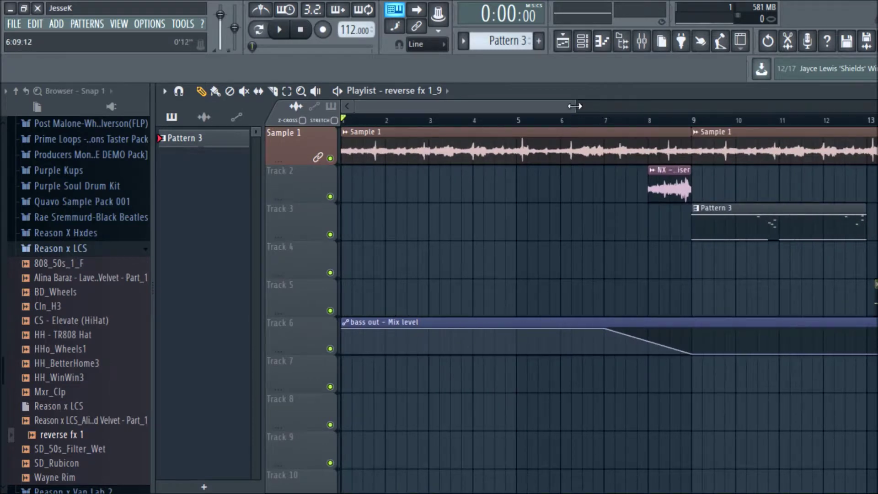
left_click_drag(575, 106, 776, 106)
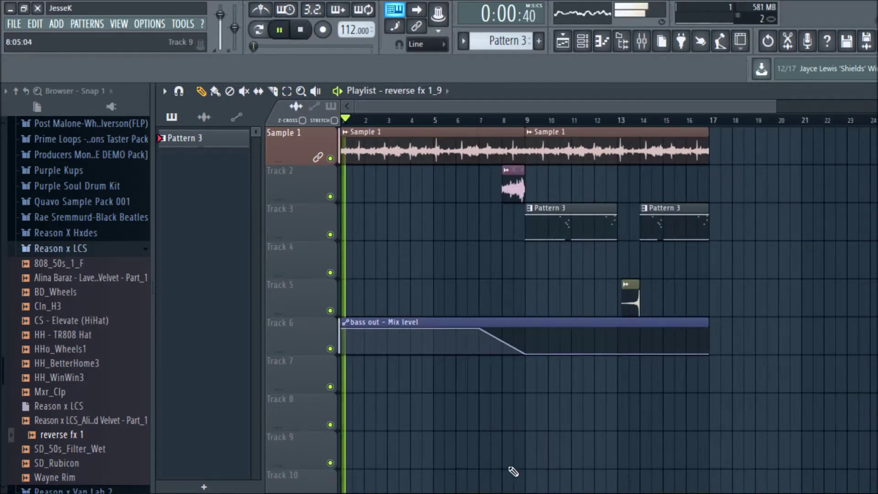
key("alt+Tab")
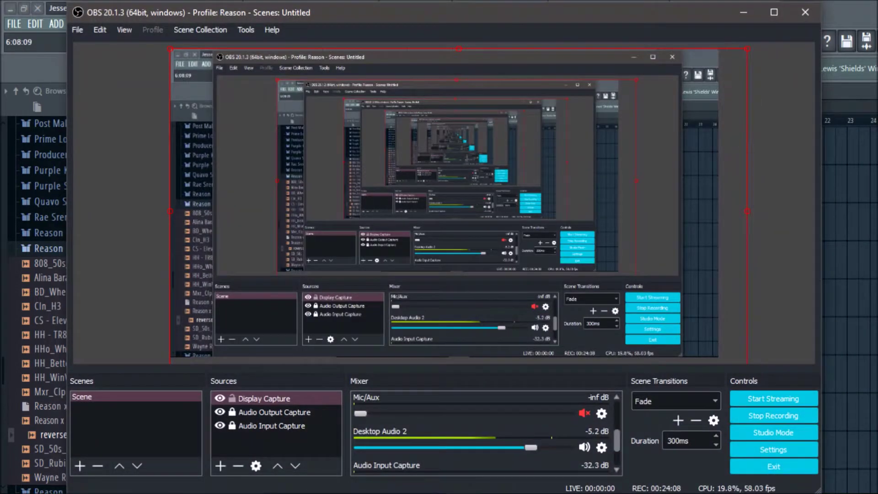
key("alt+Tab")
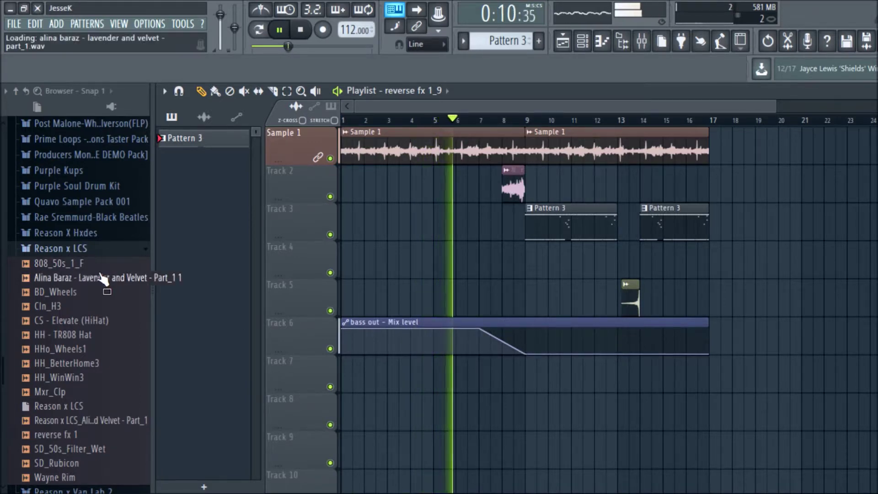
Restart the song from the beginning and review the Pattern 3 channels in the channel rack.
left_click(300, 29)
key("space")
left_click(130, 251)
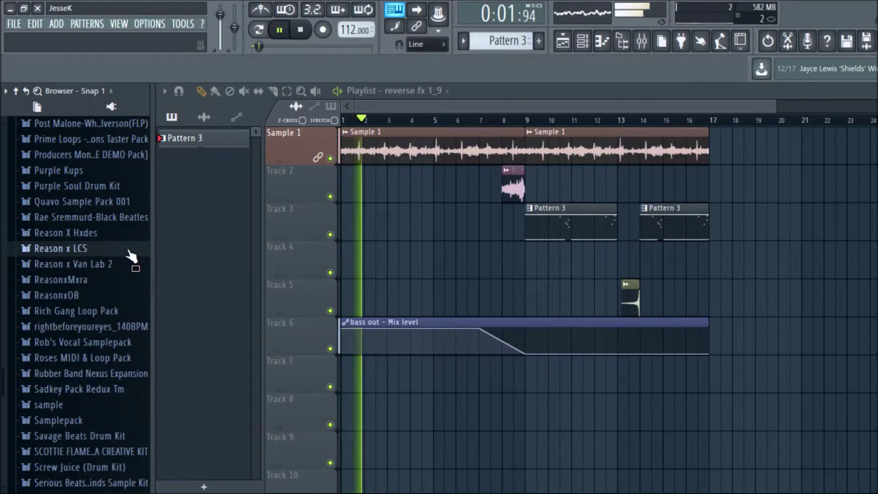
left_click(132, 250)
left_click(583, 41)
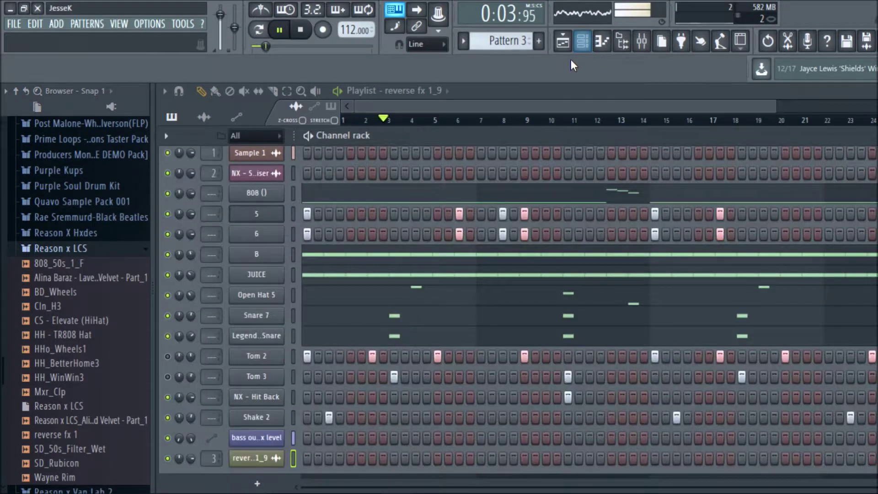
left_click(568, 111)
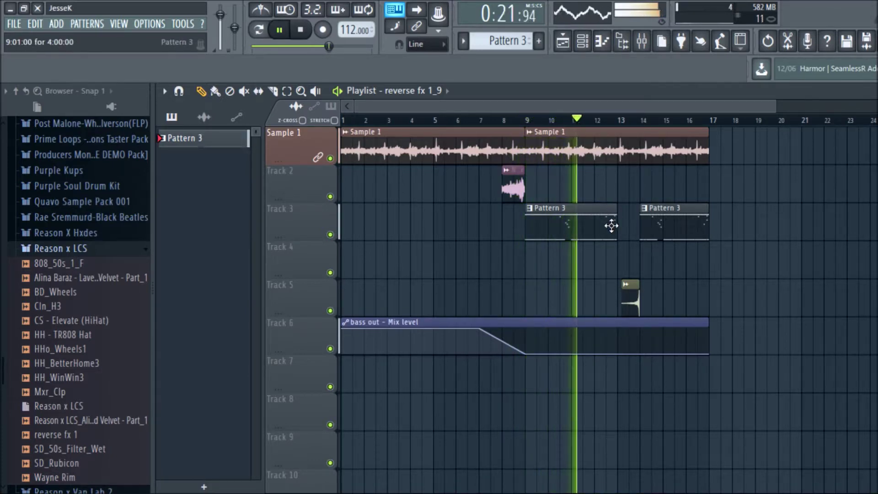
Replace the second Pattern 3 clip with a full four-bar one at bar 13, and move the reverse fx clip to end at bar 17.
right_click(669, 231)
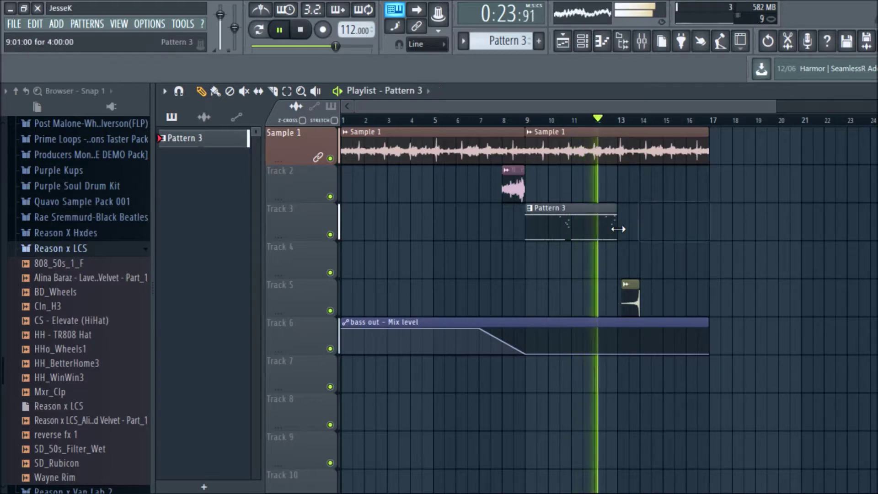
left_click(621, 228)
left_click_drag(631, 297, 699, 302)
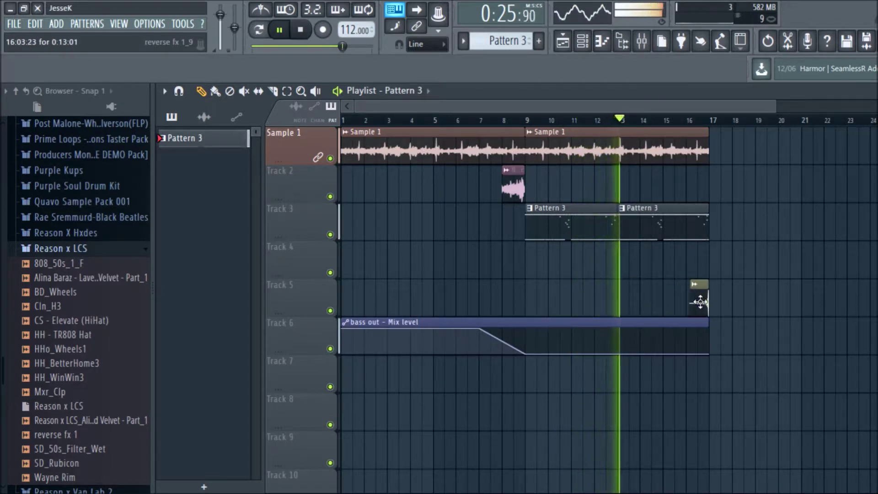
Add Sample 1 and Pattern 3 clips at bar 17, trimming the pattern's start to bar 18 so the reverse fx clip fills the gap.
left_click(712, 226)
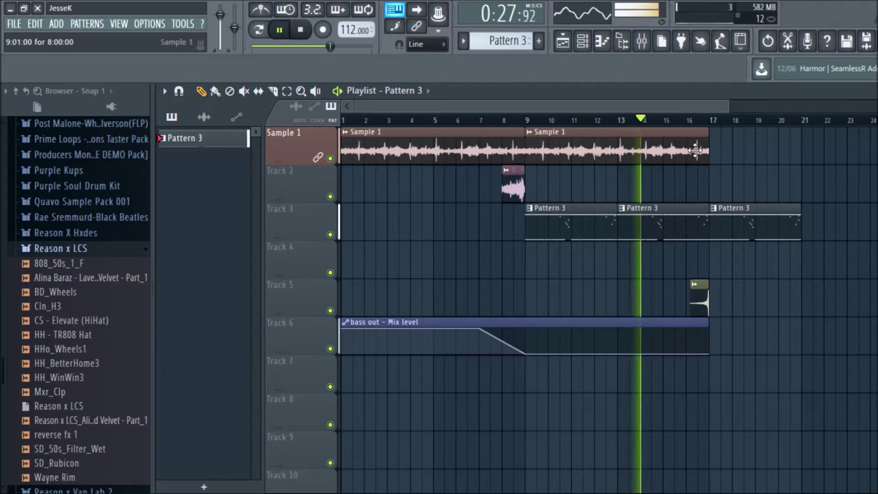
left_click(718, 151)
left_click_drag(711, 235, 742, 235)
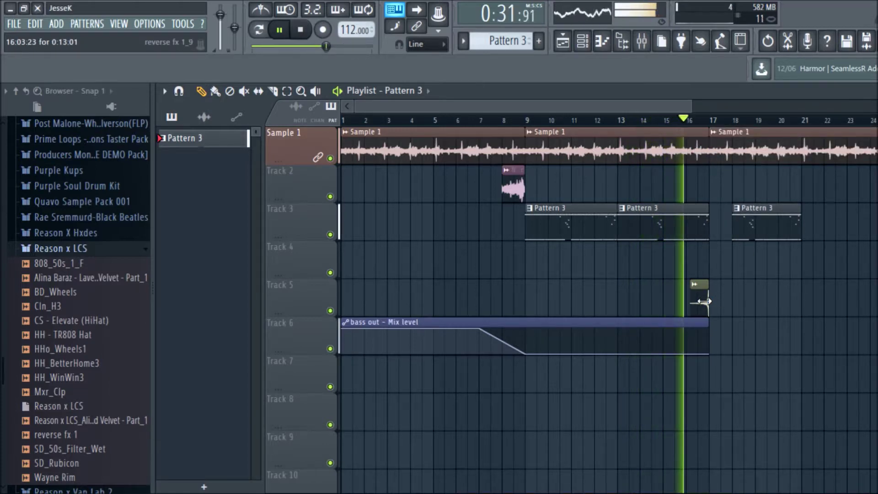
left_click_drag(701, 303, 724, 302)
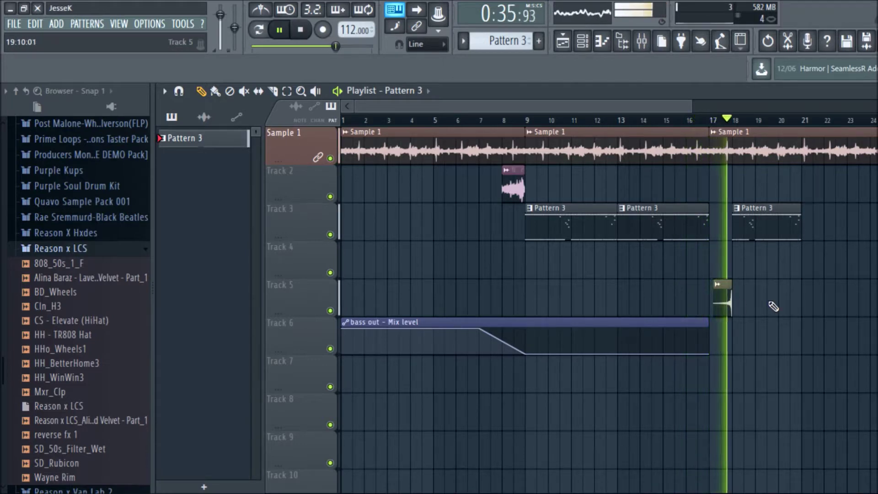
Extend the bass out - Mix level automation clip on Track 6 to bar 25 and resume playback.
key("space")
left_click_drag(709, 321, 870, 323)
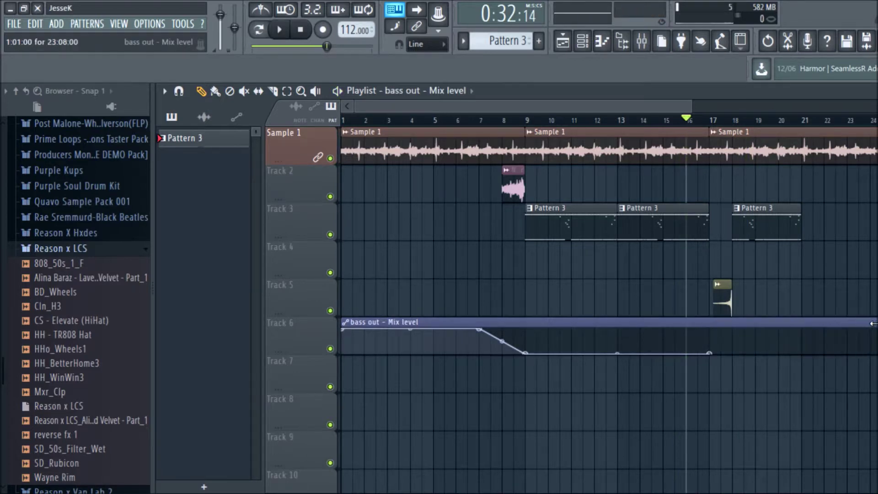
key("space")
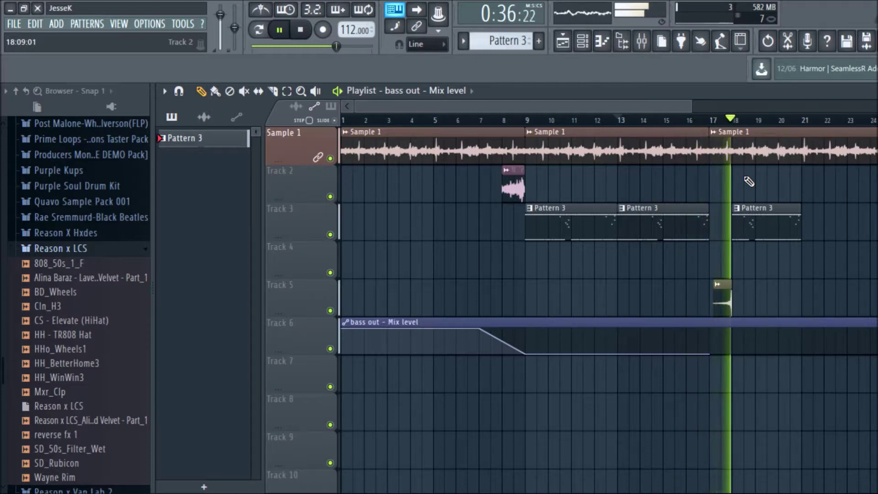
Add a Pattern 3 clip at bar 21 on Track 3 and a Sample 1 clip at bar 25, then check the channel rack.
left_click(806, 231)
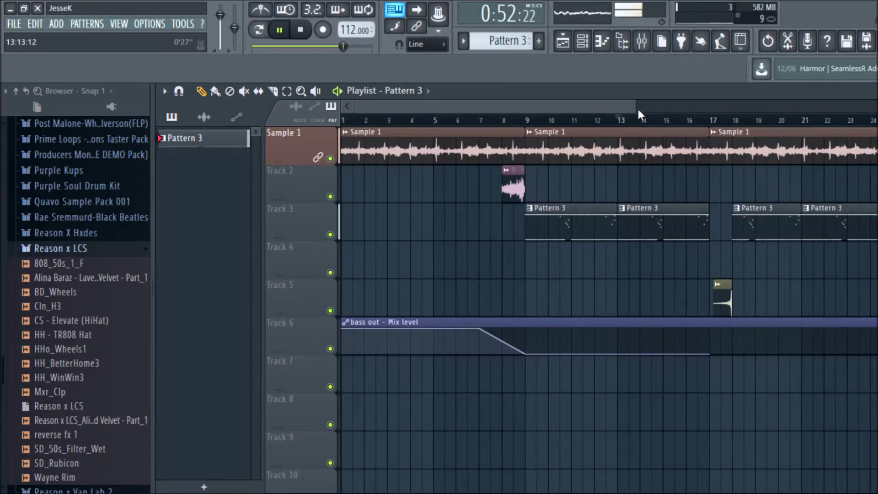
left_click_drag(638, 107, 761, 106)
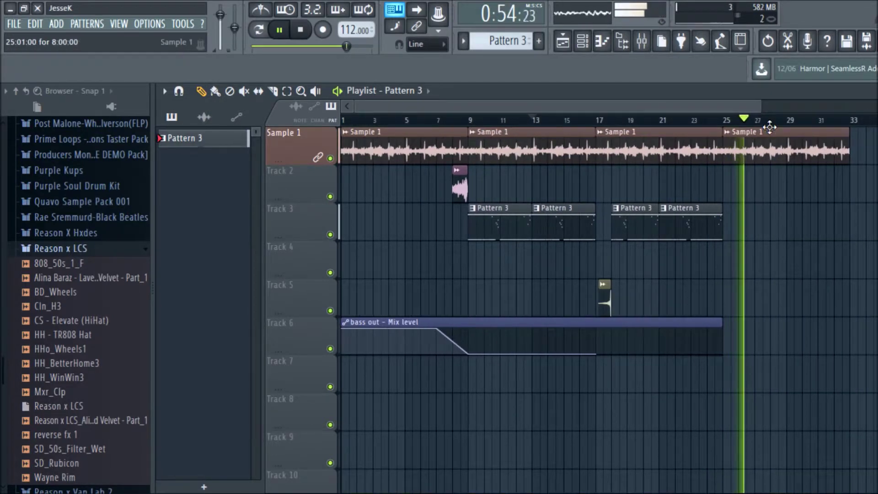
left_click(588, 42)
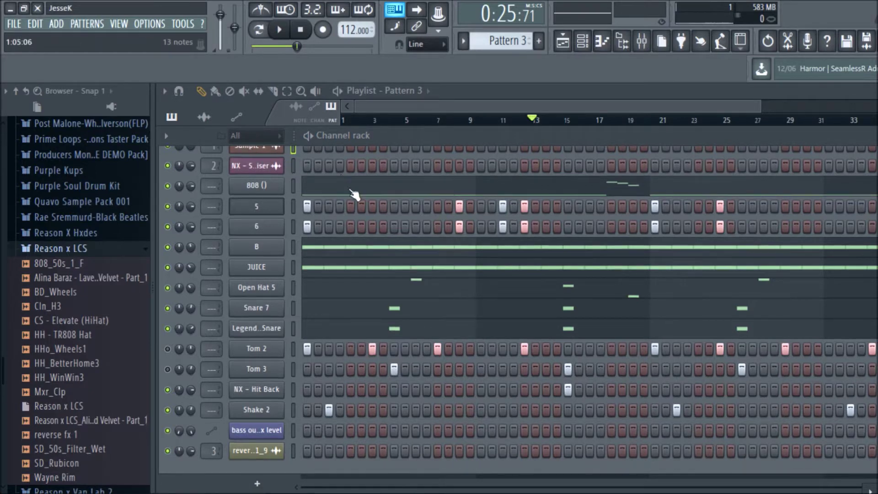
left_click(494, 106)
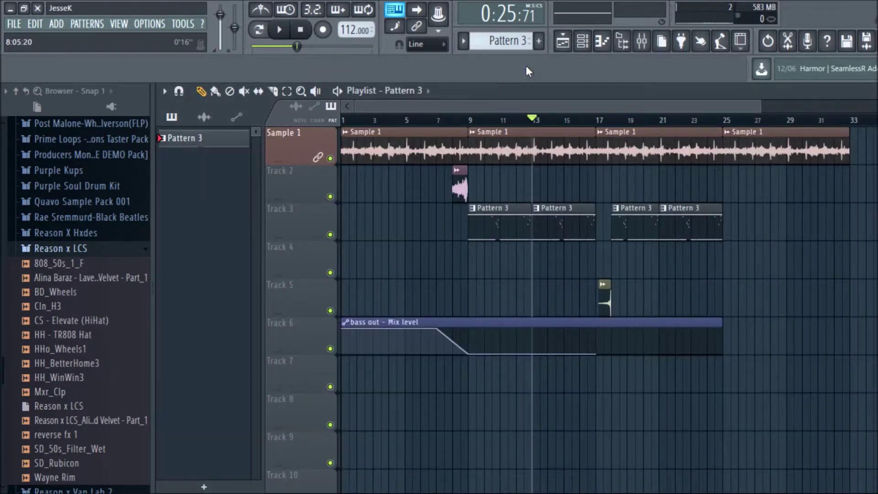
Open the Sample 1 channel settings and try different time-stretching pitch values, including -500 cents, auditioning the result.
left_click(588, 43)
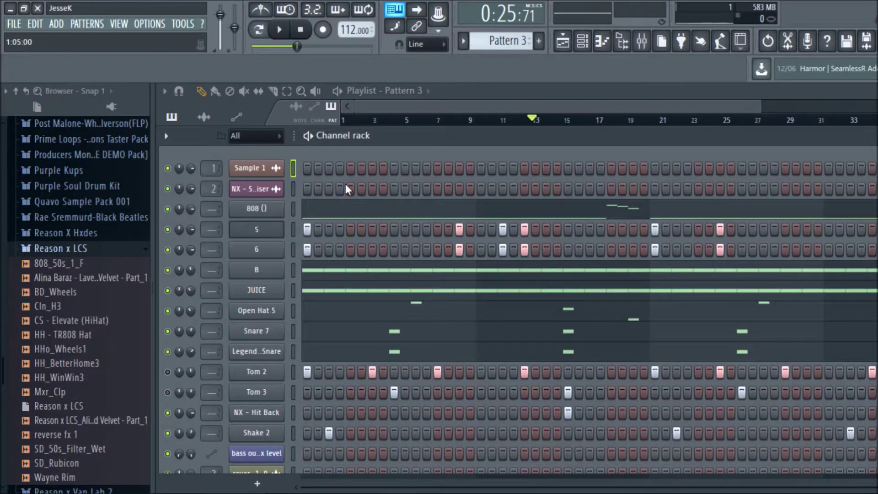
left_click_drag(748, 147, 608, 224)
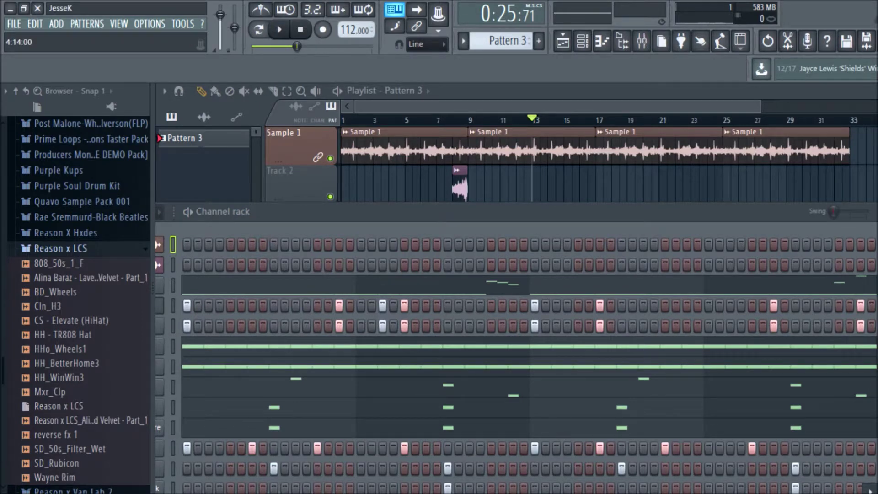
double_click(375, 146)
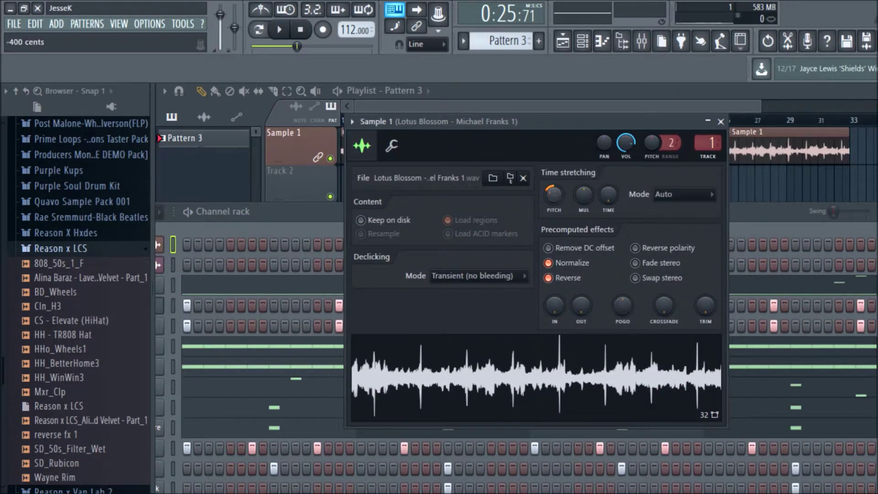
left_click_drag(554, 194, 555, 194)
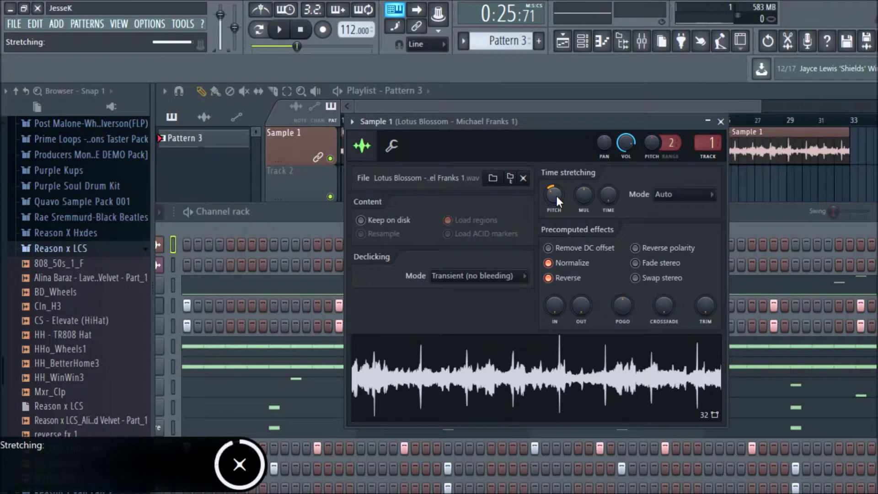
key("space")
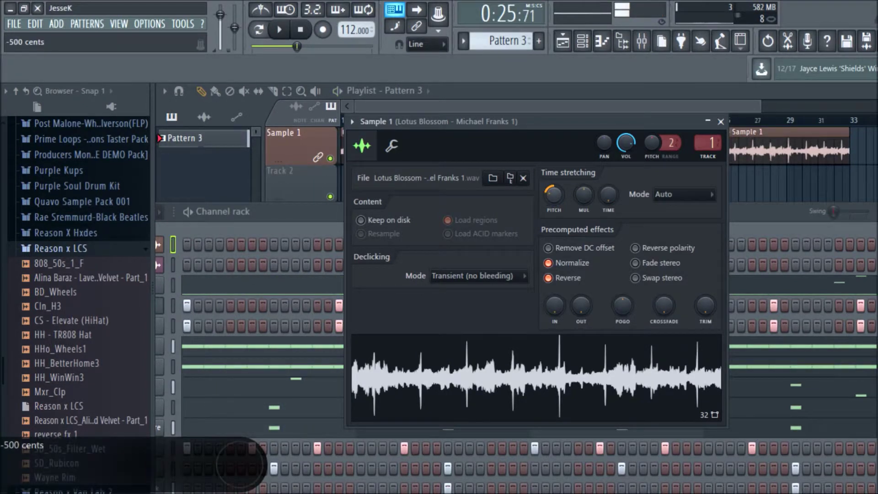
left_click_drag(553, 194, 552, 197)
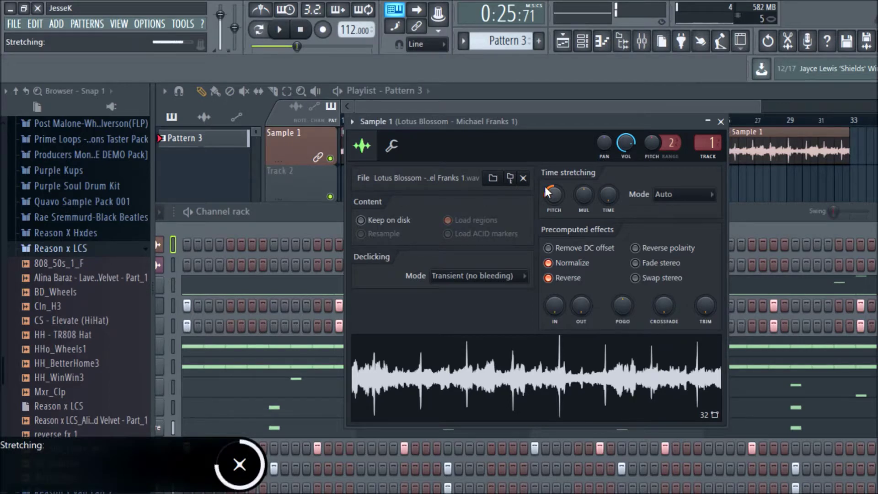
key("space")
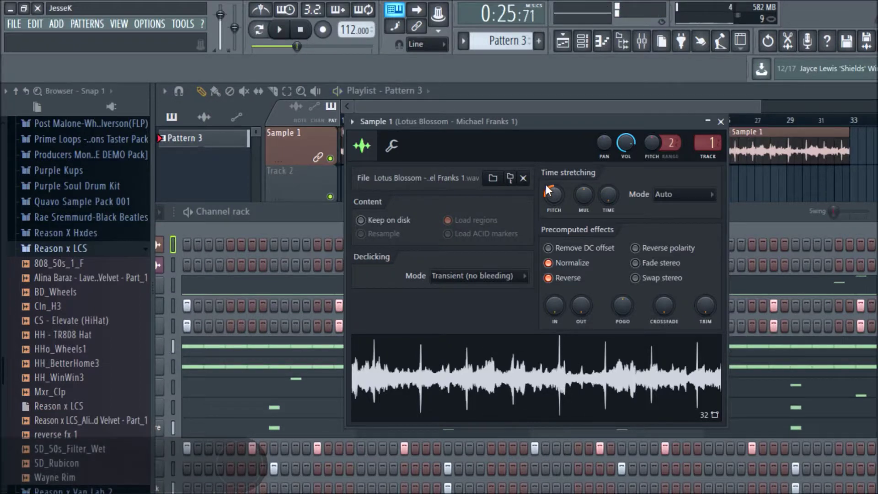
Undo the Sample 1 pitch changes, play the song briefly, and close the sample settings.
scroll(546, 185, "down", 1)
key("ctrl+z")
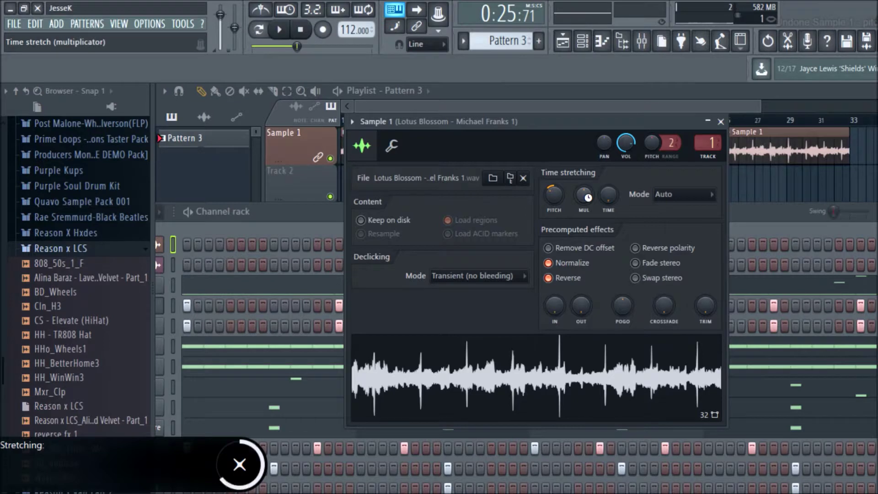
key("ctrl+z")
key("space")
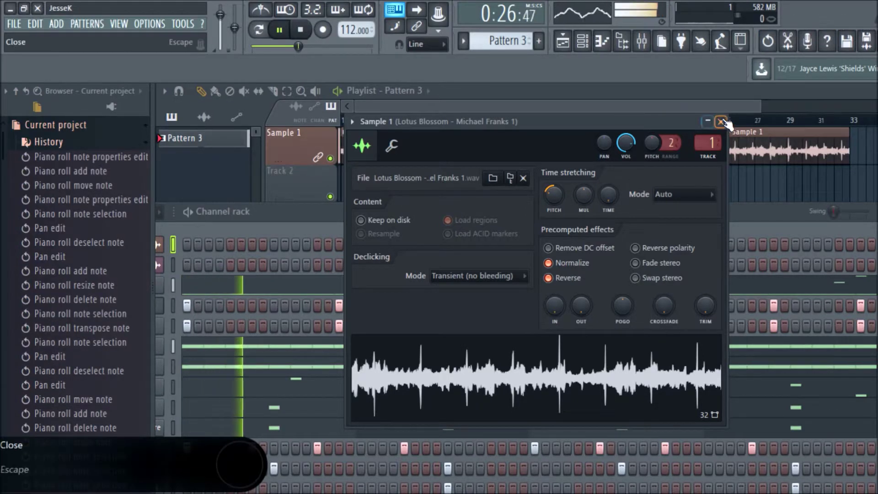
scroll(676, 142, "down", 1)
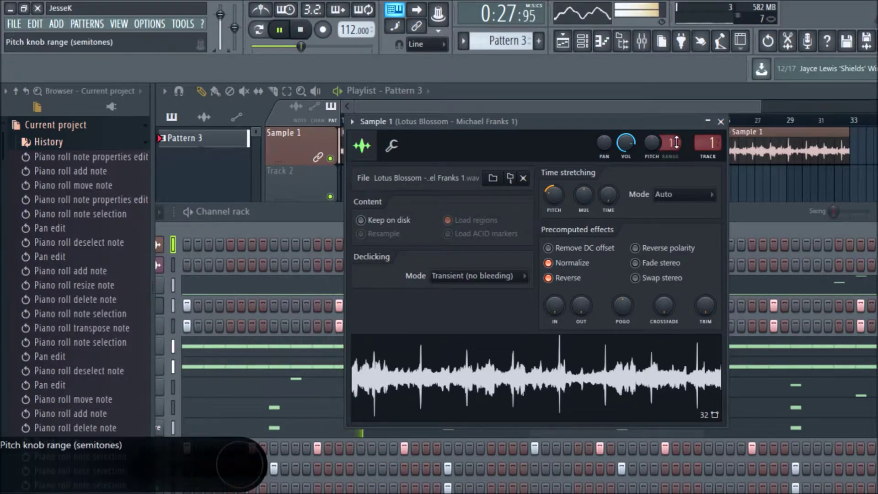
left_click(727, 124)
left_click(303, 31)
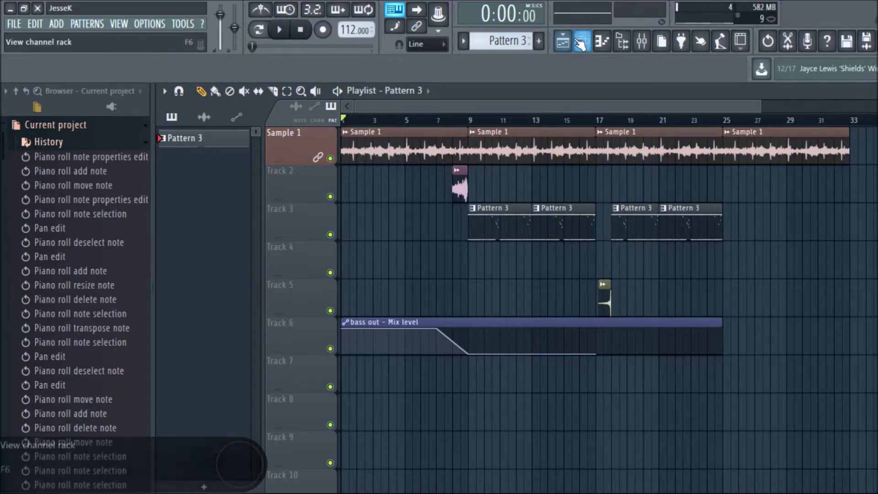
Show the channel rack, return the browser to Snap 1, and audition samples in the Reason x LCS folder.
left_click(581, 43)
left_click_drag(551, 218, 629, 152)
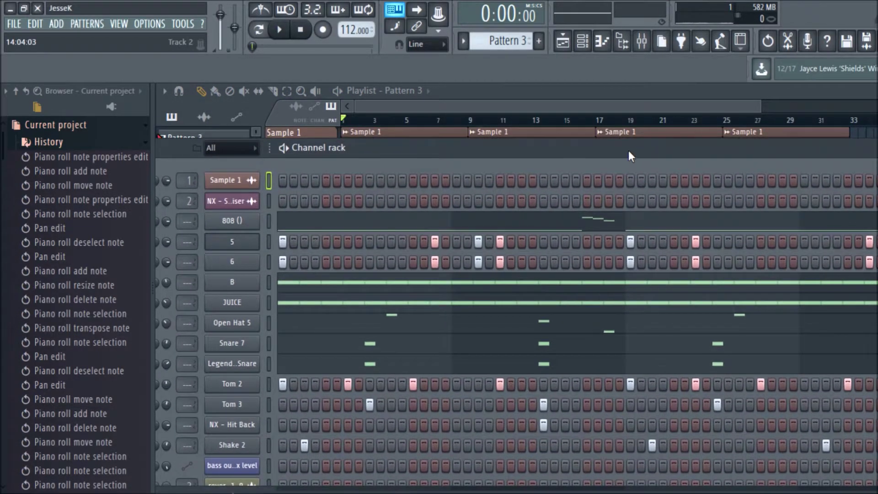
left_click(95, 91)
left_click(82, 147)
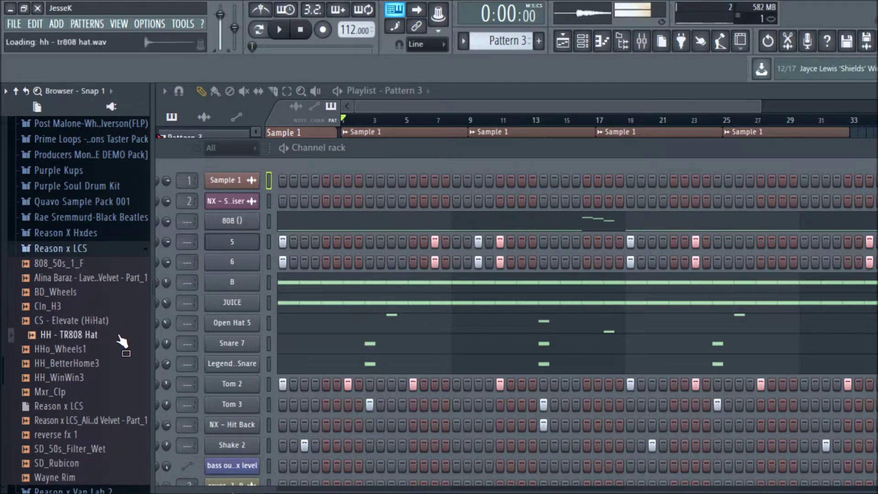
scroll(109, 376, "down", 2)
left_click(76, 311)
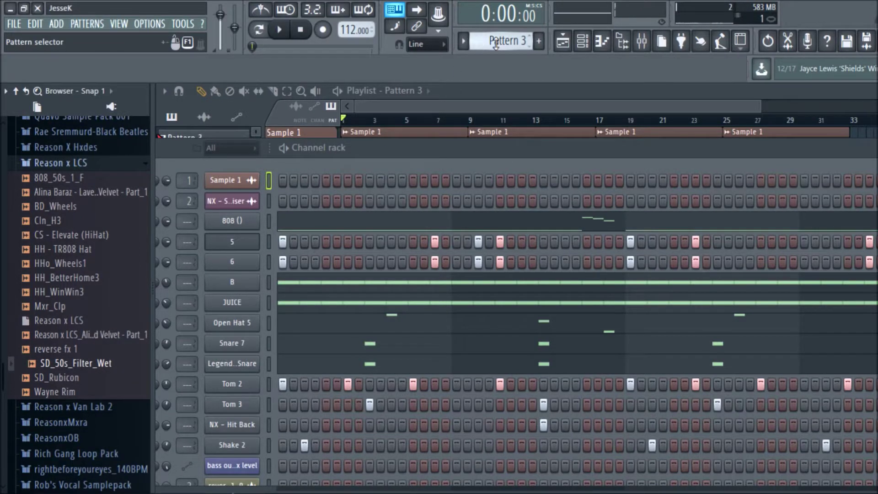
Add SD_50s_Filter_Wet as a new channel above Snare 7 with a hit on step 25, and enable pattern mode.
scroll(496, 44, "up", 1)
scroll(496, 43, "down", 1)
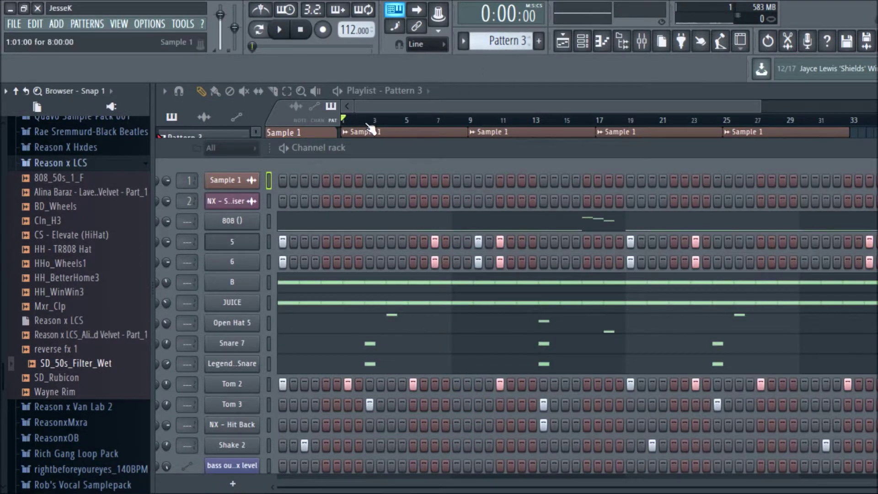
left_click_drag(381, 156, 372, 90)
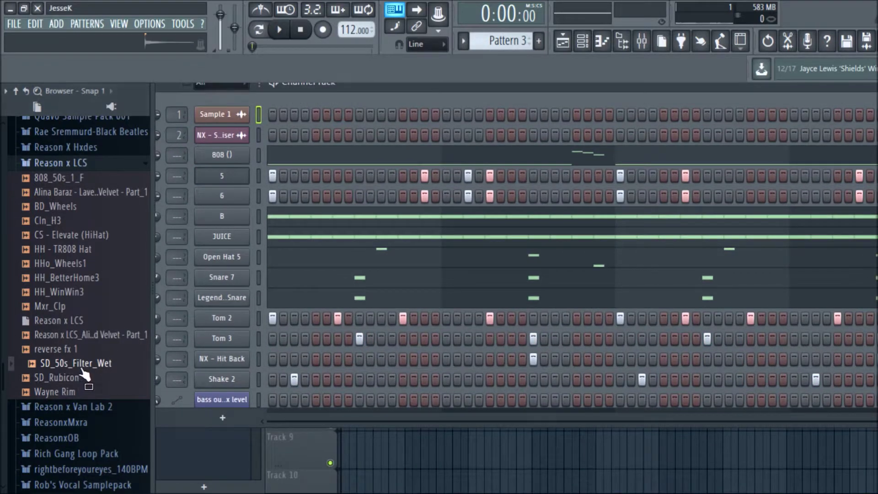
left_click_drag(179, 372, 160, 267)
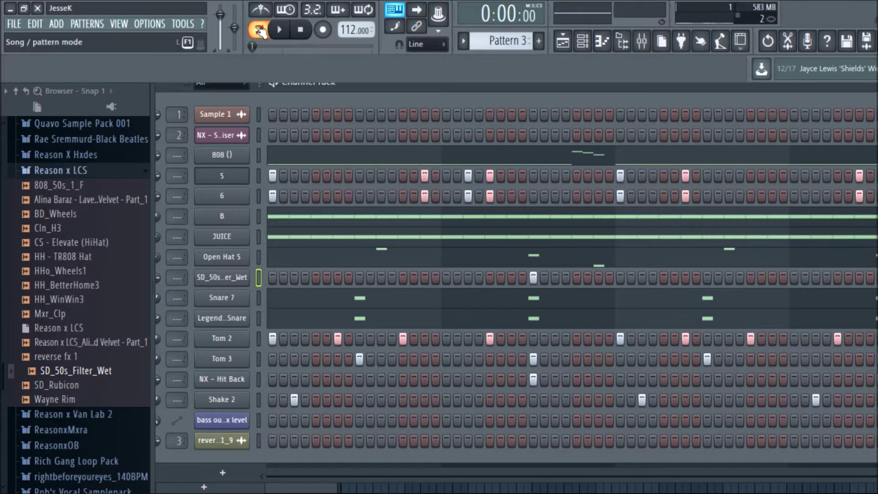
Audition Pattern 3 with the new snare hit, and check the bass out effect on the Master mixer track.
key("space")
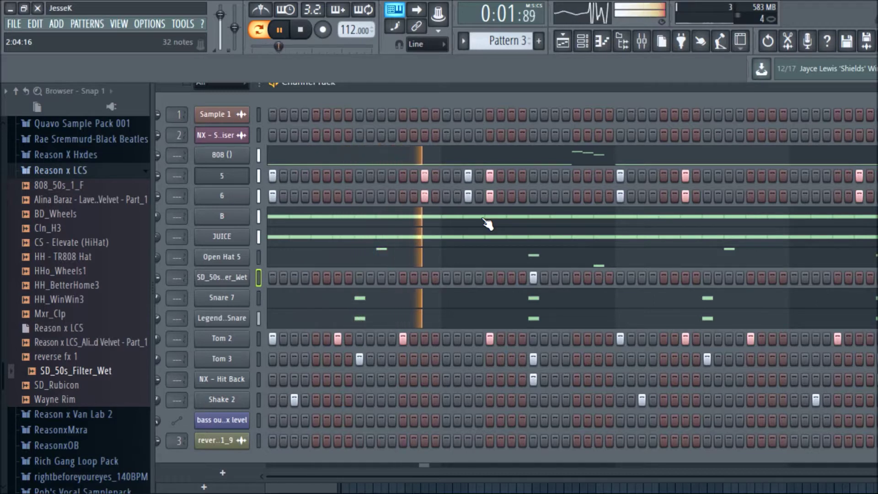
key("space")
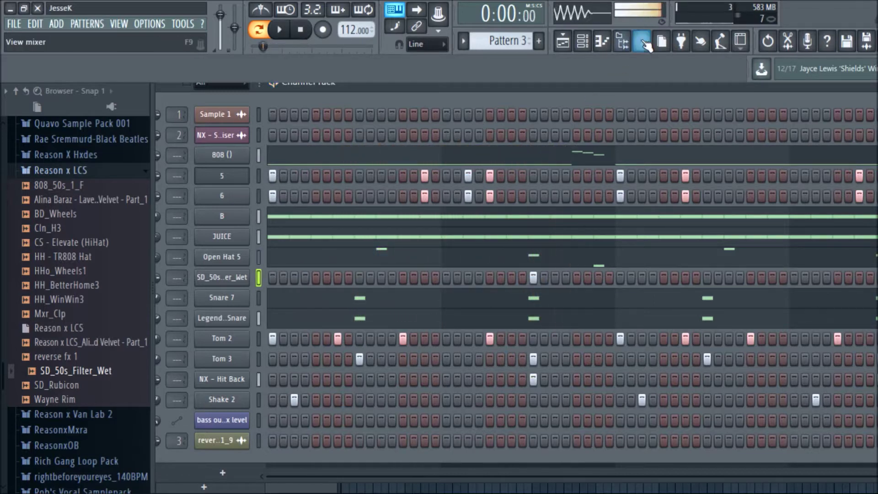
left_click_drag(469, 85, 512, 96)
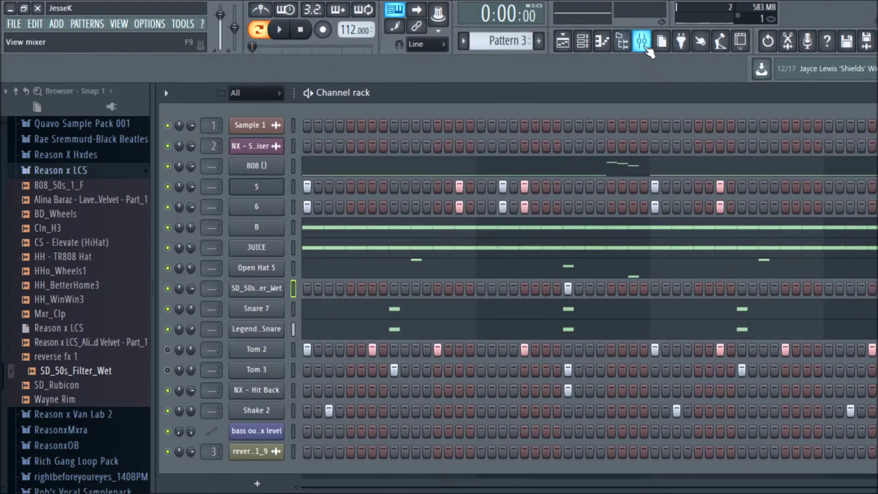
left_click(643, 41)
left_click(237, 204)
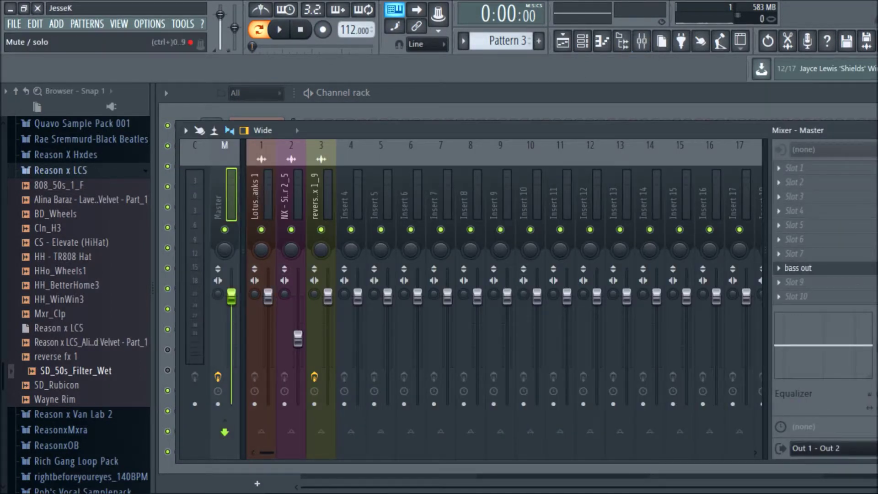
key("space")
left_click(615, 95)
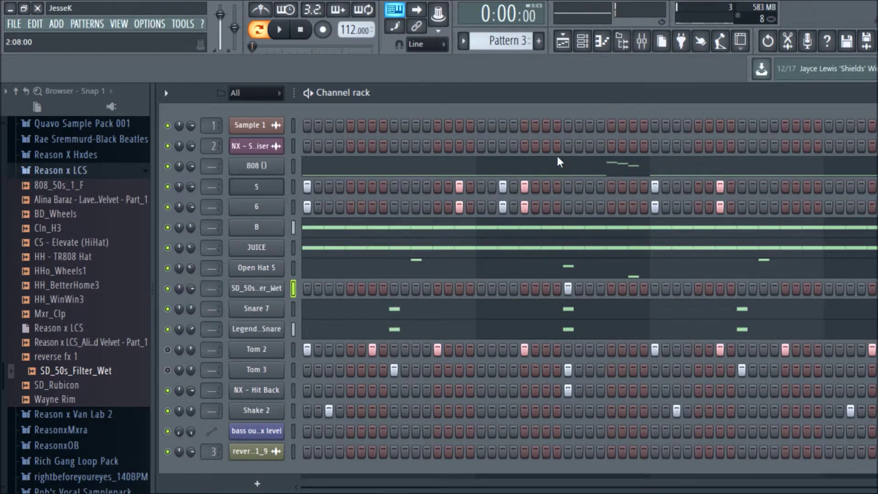
Convert the step sequences of channels 5 and 6 into piano roll notes.
right_click(270, 181)
left_click(318, 188)
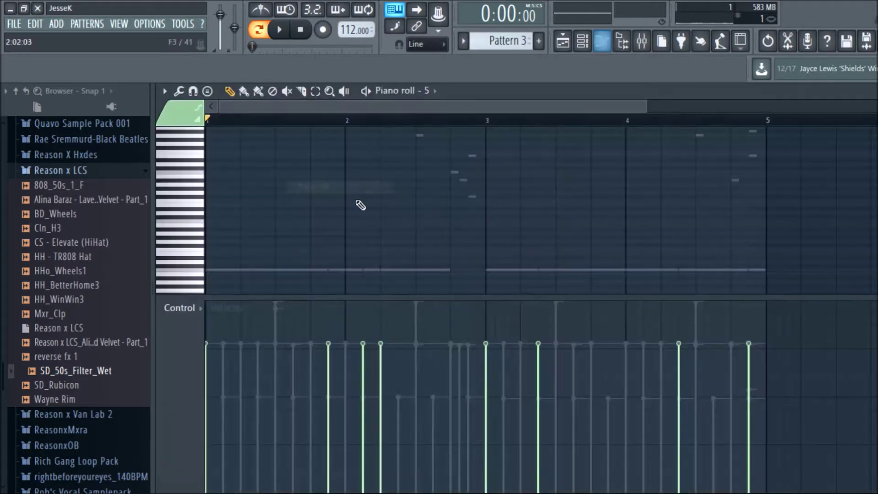
left_click(862, 91)
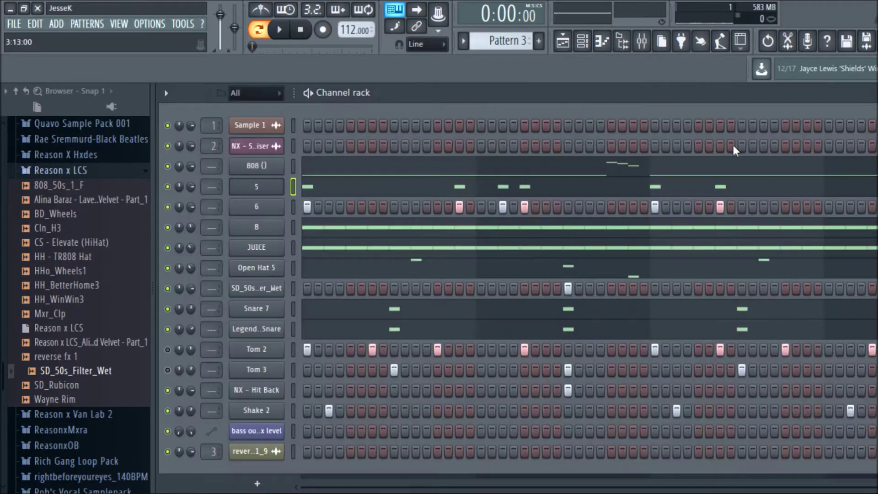
right_click(279, 206)
left_click(314, 207)
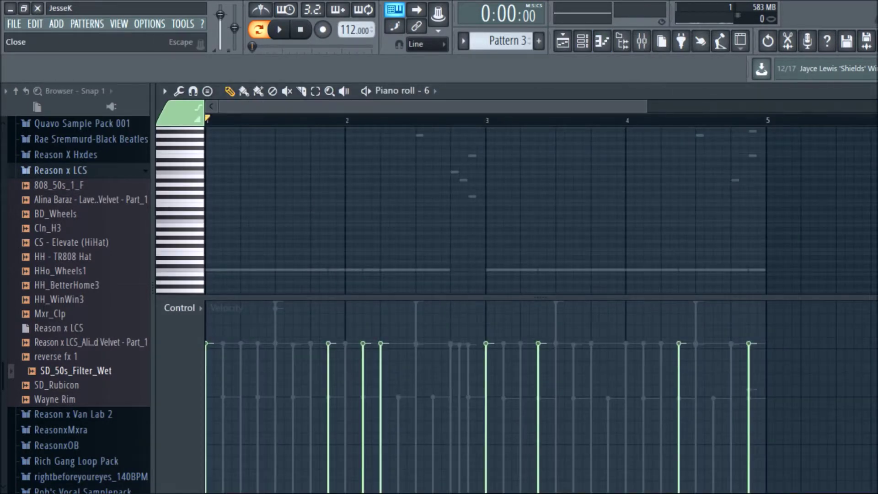
left_click(862, 91)
Convert the SD_50s_Filter_Wet steps into piano roll notes and keep its piano roll open.
right_click(272, 279)
left_click(304, 284)
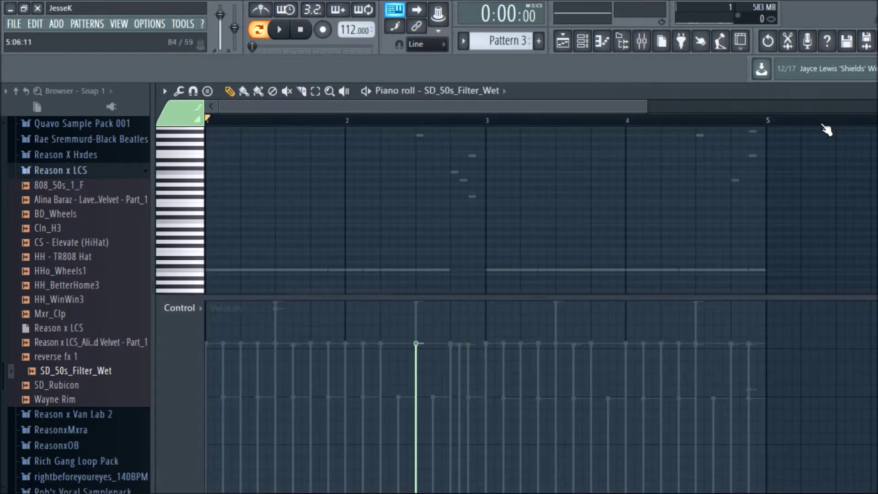
scroll(627, 262, "down", 4)
scroll(589, 249, "up", 3)
scroll(415, 343, "up", 3)
scroll(496, 343, "down", 4)
scroll(553, 240, "up", 10)
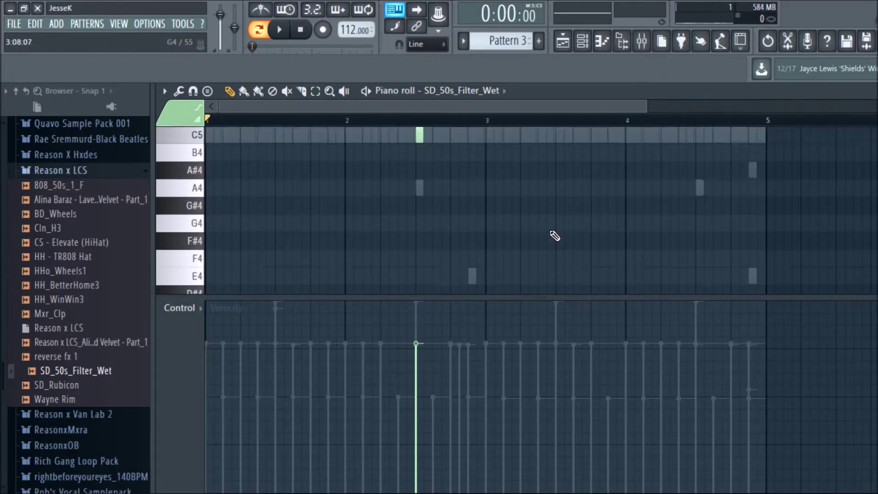
scroll(595, 174, "down", 1)
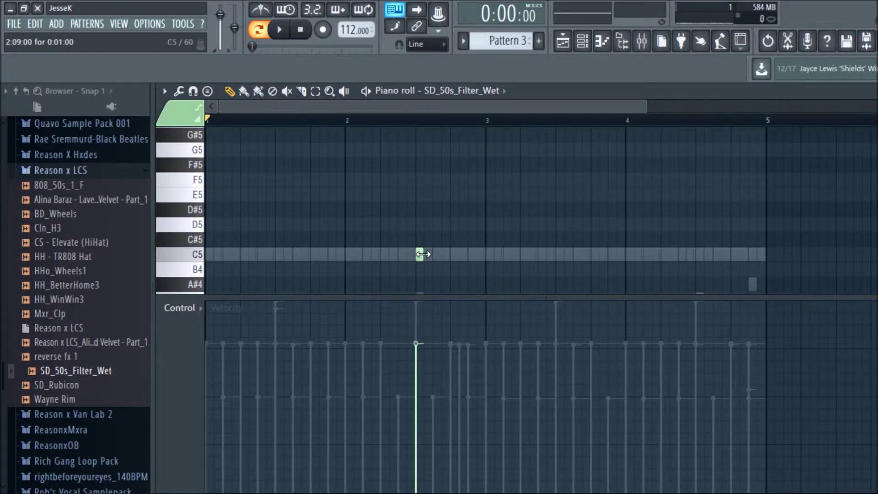
Add a second C5 note to SD_50s_Filter_Wet on beat 3 of bar 4, and close the piano roll.
left_click(190, 92)
left_click(208, 108)
left_click(194, 93)
left_click(205, 108)
left_click(421, 252)
left_click(701, 254)
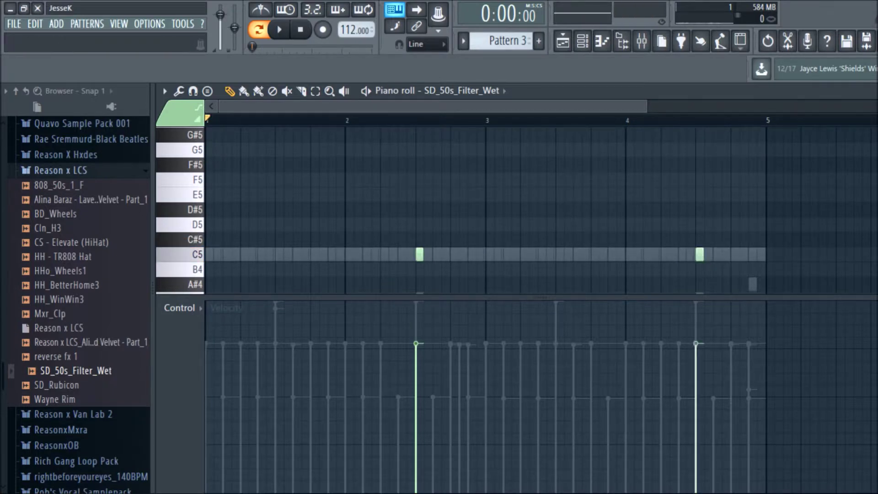
key("Escape")
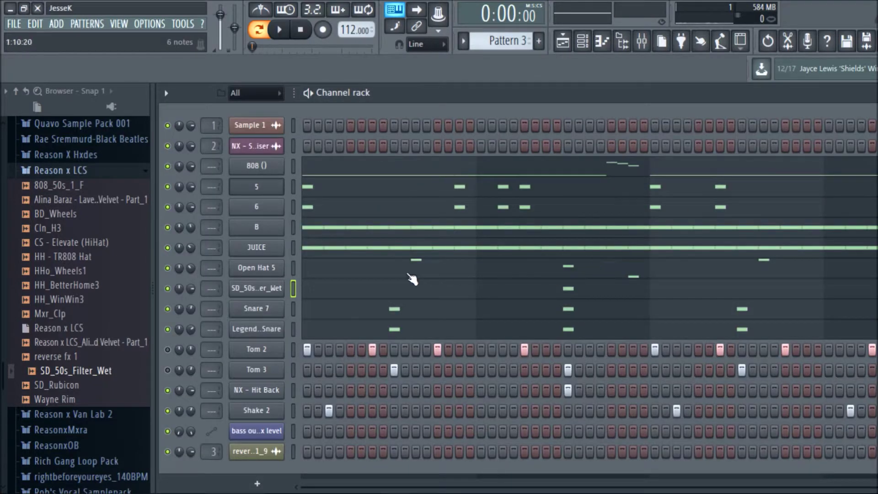
Convert the Tom 2 and Tom 3 step sequences into piano roll notes.
right_click(275, 349)
left_click(302, 328)
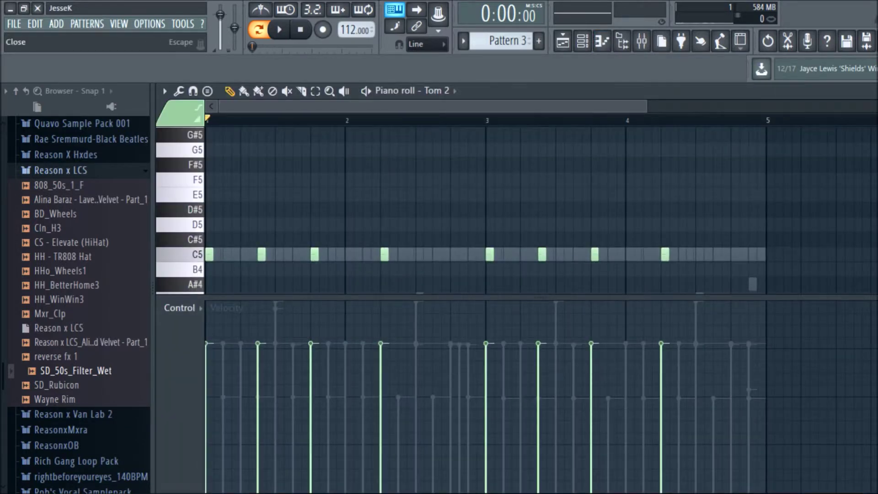
key("Escape")
right_click(280, 372)
left_click(330, 326)
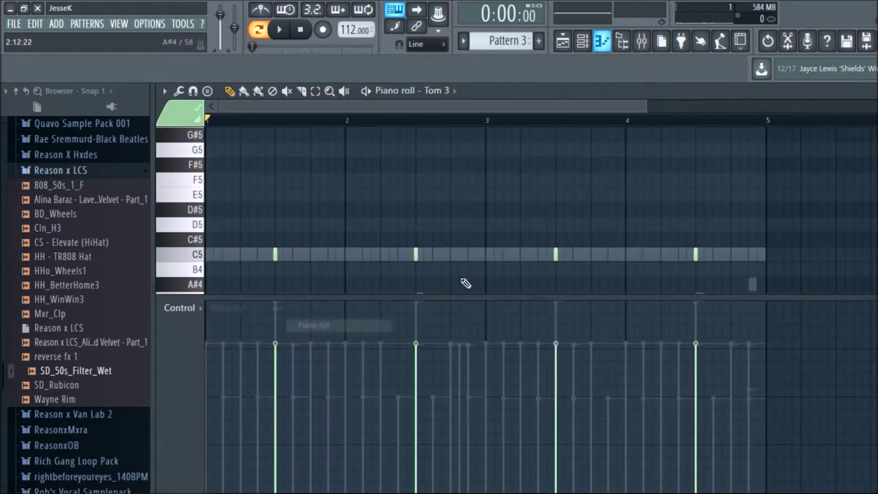
key("Escape")
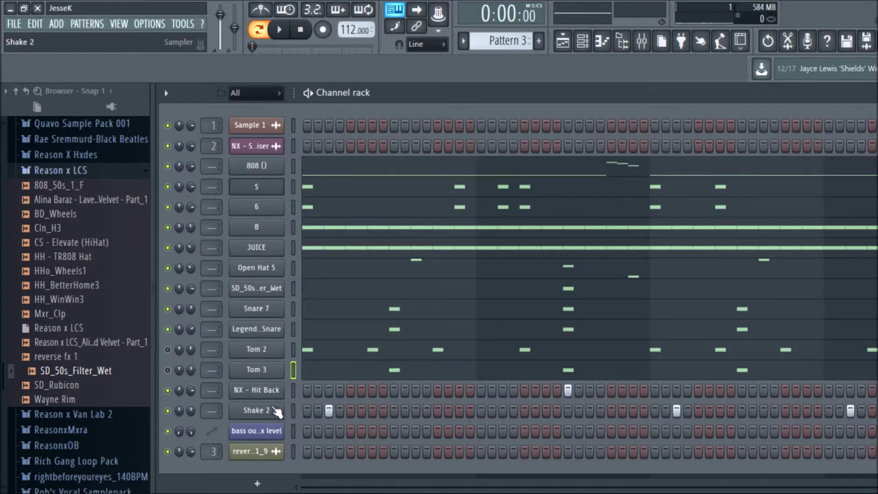
Convert the NX - Hit Back and Shake 2 step sequences into piano roll notes.
right_click(280, 390)
left_click(323, 325)
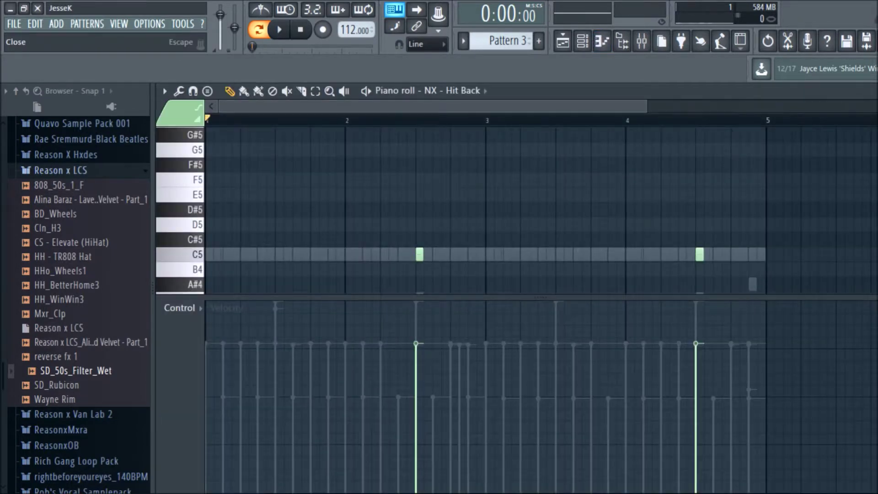
key("Escape")
right_click(280, 409)
left_click(321, 328)
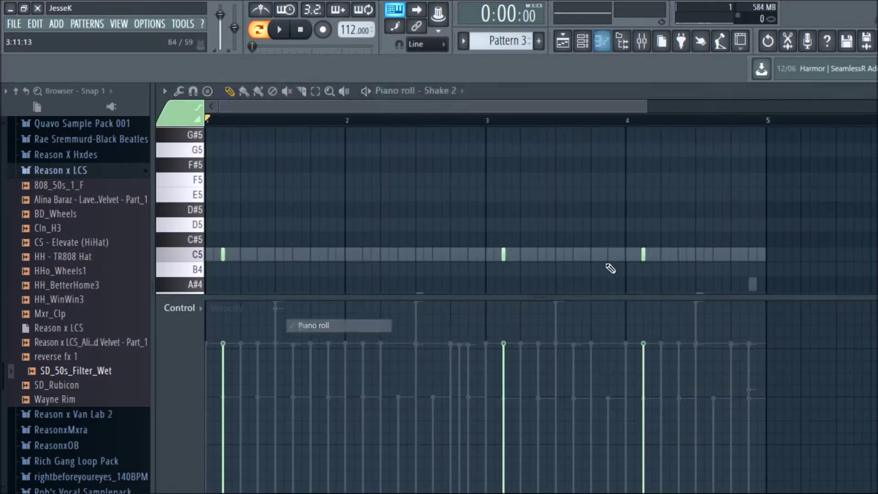
Close the Shake 2 piano roll and move the reverse sample channel up directly above the 808 channel.
key("Escape")
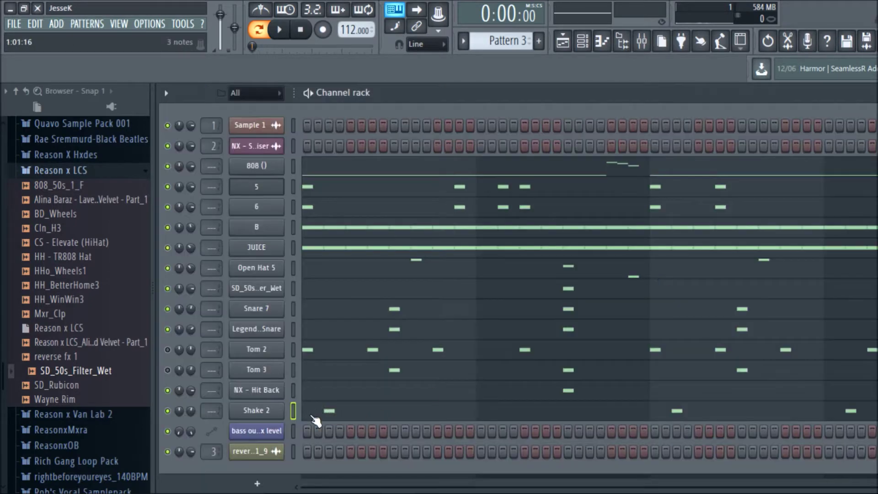
left_click(298, 452)
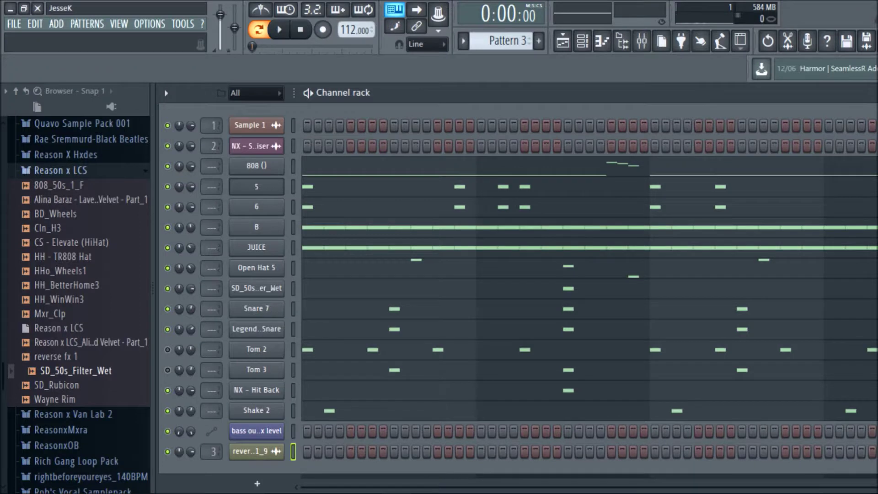
key("alt+Up")
key("alt+Up")
key("alt+Up")
key("alt+Up")
key("alt+Up")
key("alt+Up")
key("alt+Up")
key("alt+Up")
key("alt+Up")
key("alt+Up")
key("alt+Up")
key("alt+Up")
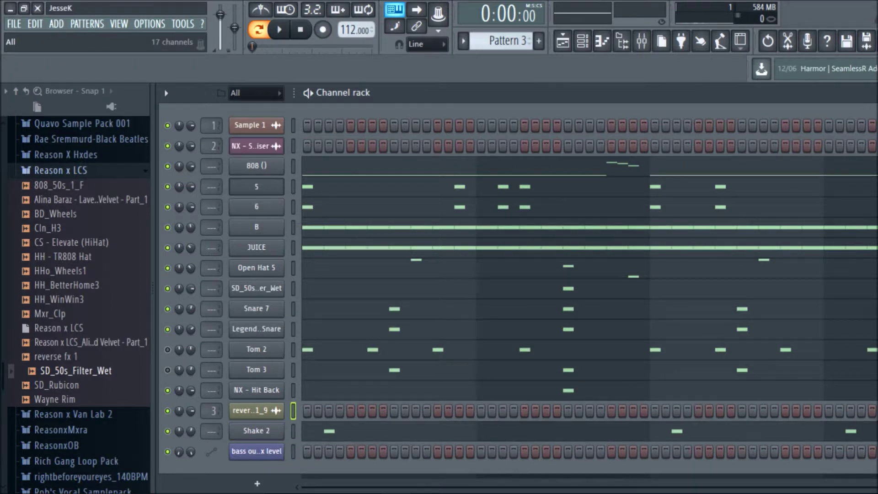
key("alt+Up")
key("alt+Up")
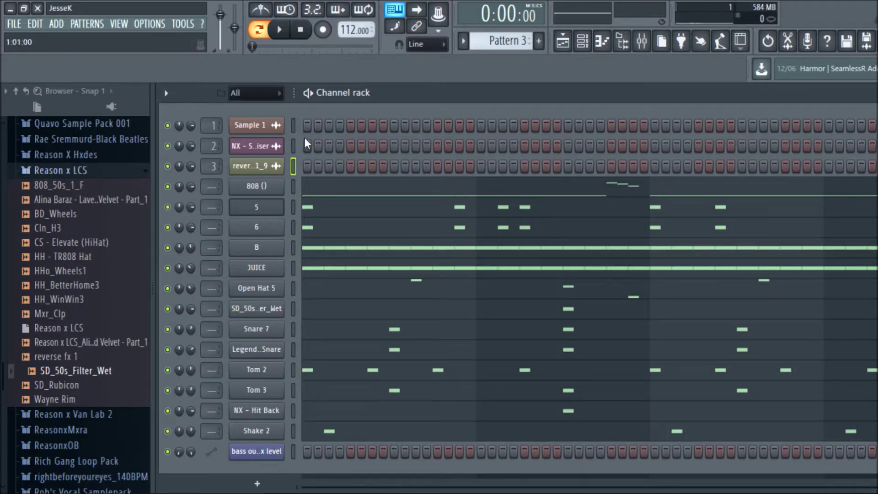
Split Pattern 3 by channel.
left_click(517, 41)
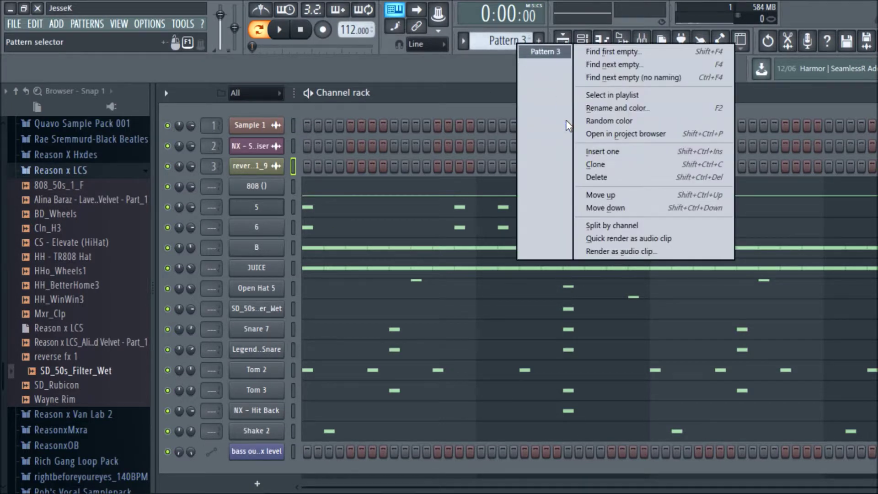
left_click(636, 226)
Select every channel except the bass out level automation and route them to consecutive mixer tracks starting from track 1.
left_click(292, 123)
left_click(295, 451)
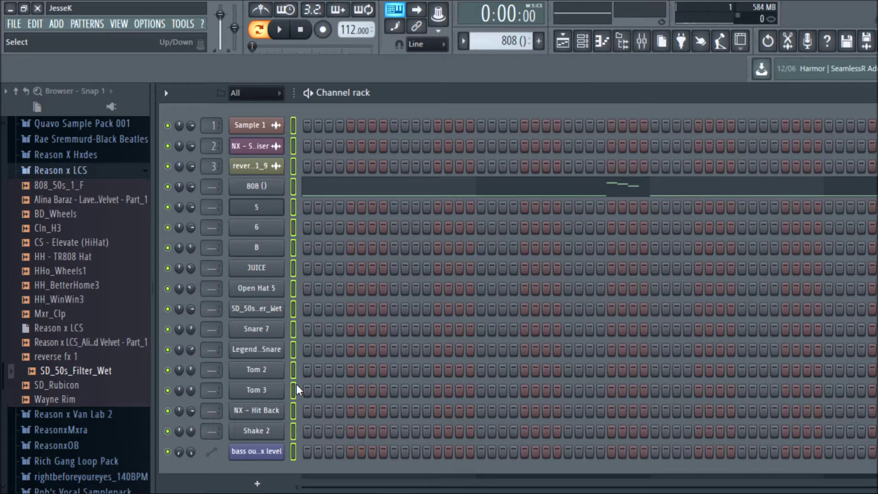
left_click(294, 435)
left_click_drag(295, 414, 295, 311)
left_click(294, 431)
left_click_drag(293, 182, 294, 131)
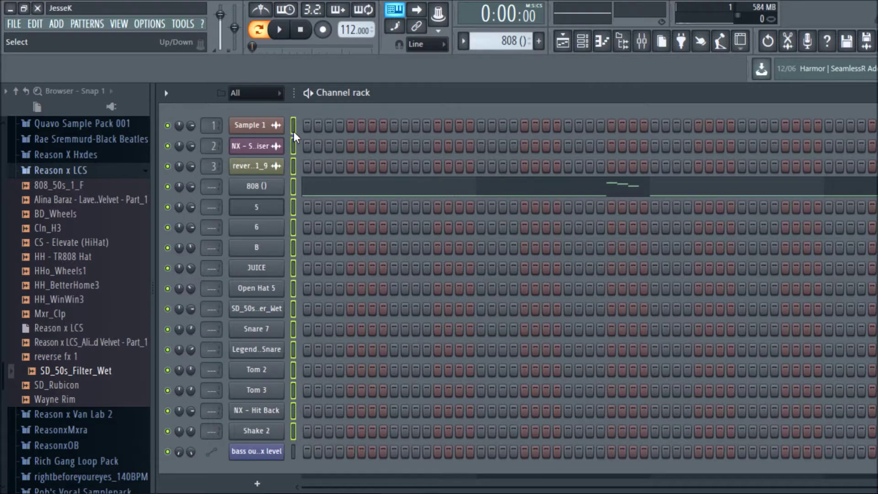
left_click(642, 43)
left_click(254, 191)
right_click(256, 193)
mouse_move(317, 250)
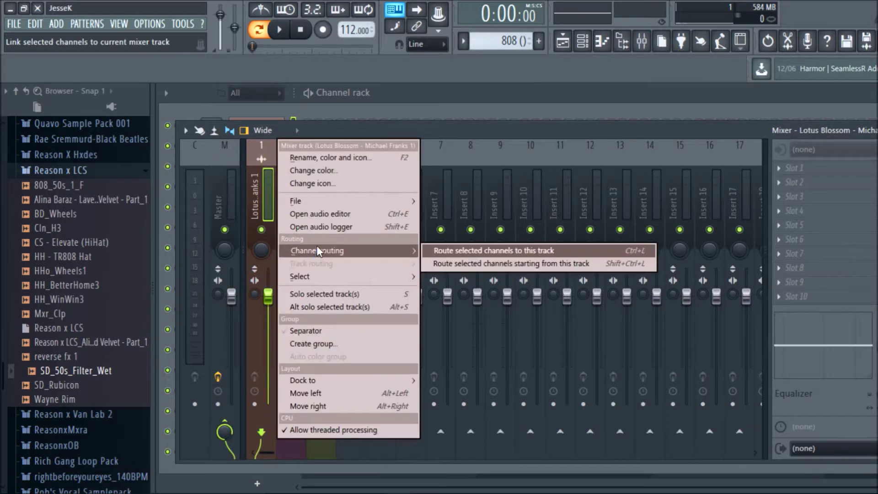
left_click(454, 266)
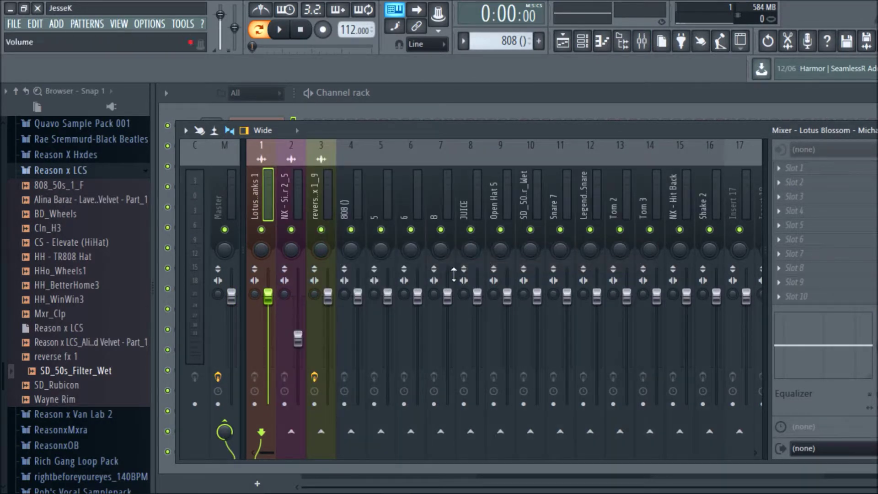
Return to the playlist and move the bass out - Mix level automation clip down to Track 15.
left_click(582, 42)
left_click(582, 41)
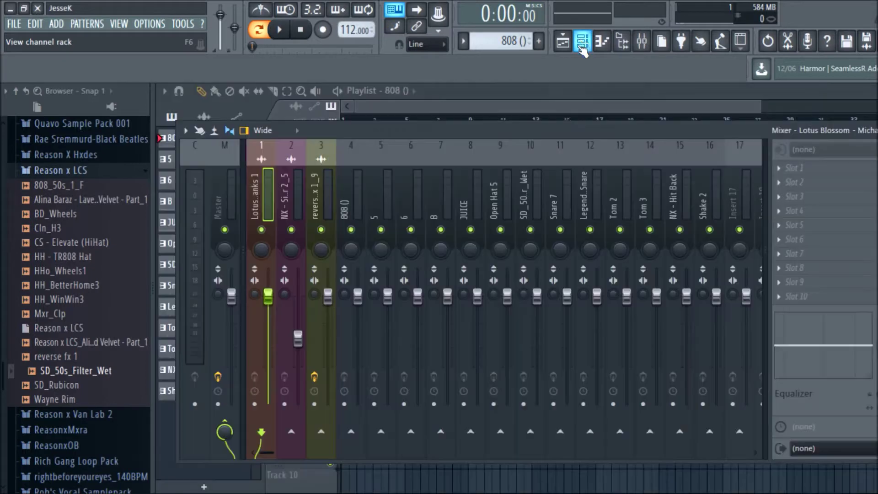
left_click(561, 105)
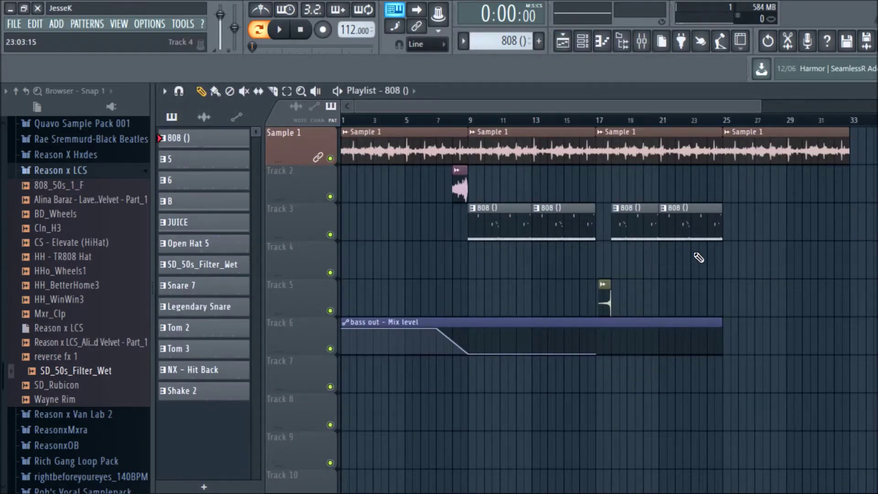
left_click_drag(637, 325, 564, 399)
scroll(577, 286, "up", 5)
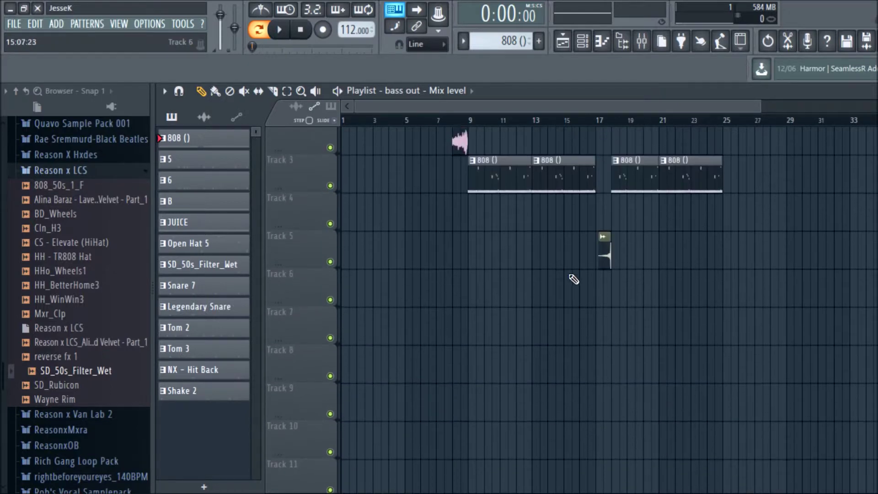
Move the stacked 5, 6, B and JUICE clips at bar 9 from Track 3 onto Tracks 4 to 7.
left_click(498, 180)
left_click(499, 214)
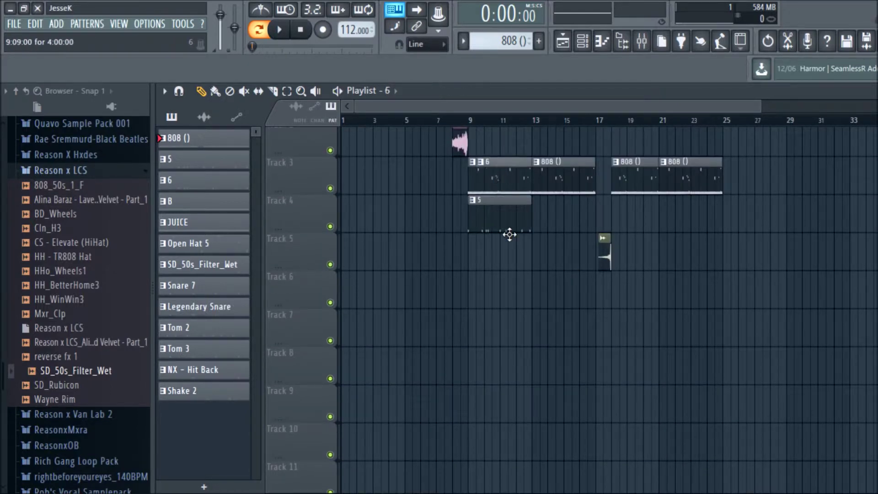
left_click(501, 251)
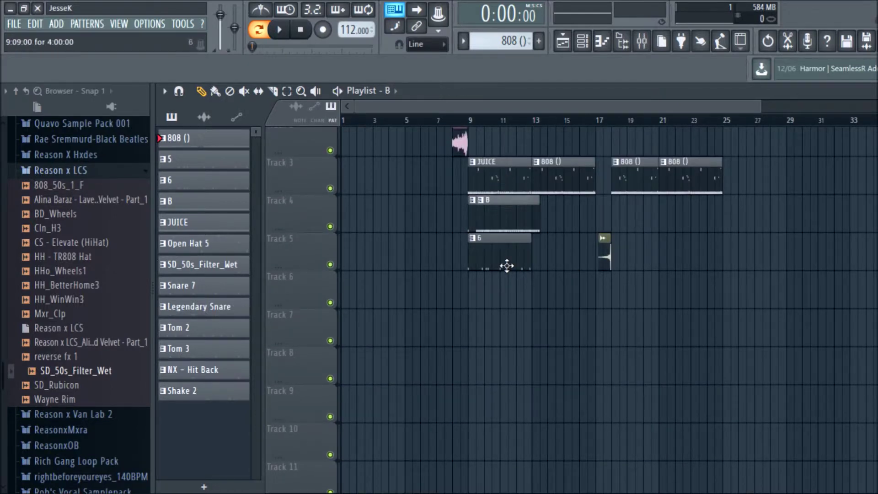
left_click(501, 303)
left_click(494, 173)
left_click(494, 318)
Move the stacked Open Hat 5, SD_50s_Filter_Wet, Snare 7 and Legendary Snare clips at bar 9 onto Tracks 8 to 11.
left_click(494, 161)
left_click(496, 361)
left_click(503, 185)
left_click(502, 396)
left_click(502, 190)
left_click(503, 439)
left_click(501, 182)
left_click(505, 487)
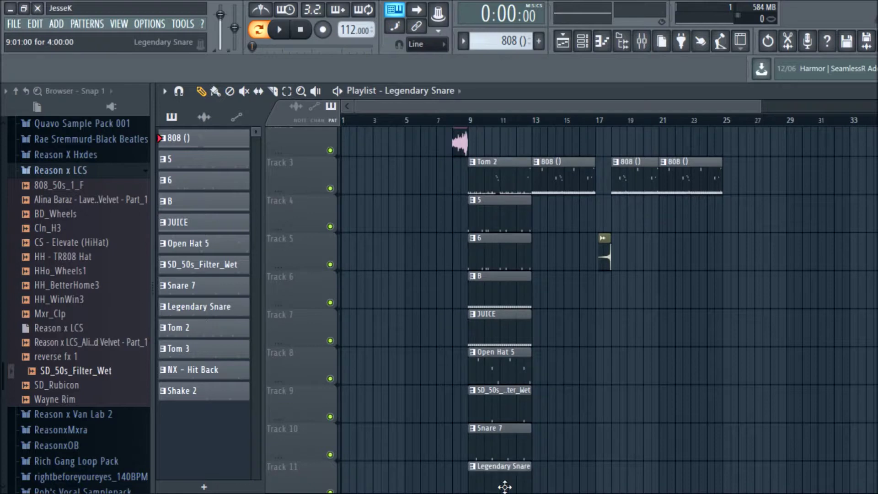
Move the stacked Tom 2 and Tom 3 clips at bar 9 onto Tracks 12 and 13.
left_click(518, 190)
scroll(514, 431, "down", 3)
left_click(515, 411)
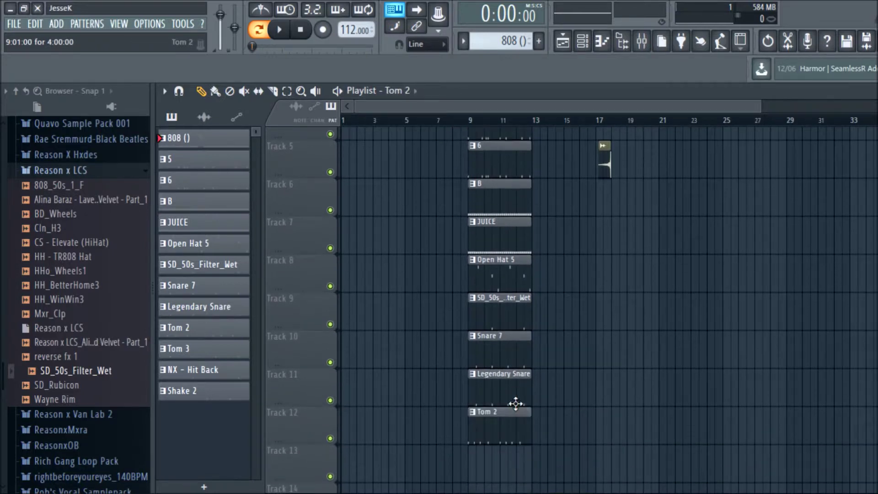
scroll(497, 275, "down", 3)
scroll(497, 158, "up", 3)
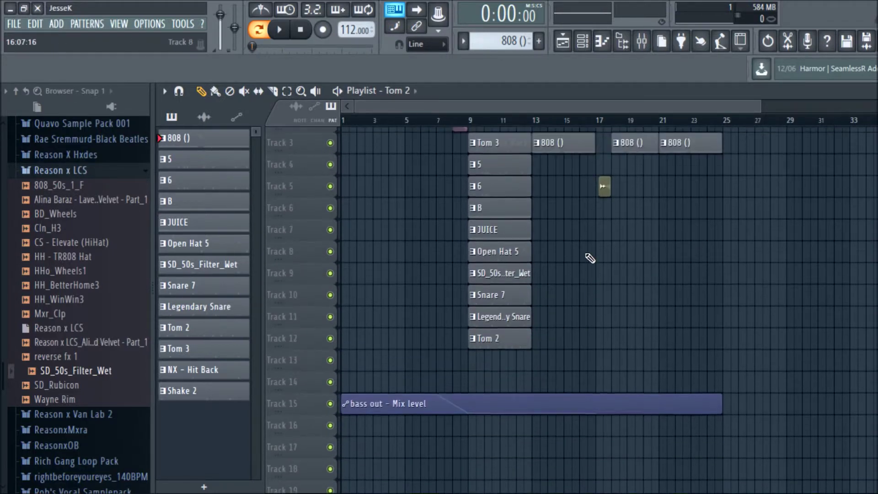
left_click(495, 378)
Place the NX - Hit Back and Shake 2 clips on Tracks 14 and 15, shifting the bass out automation to Track 17.
left_click(495, 165)
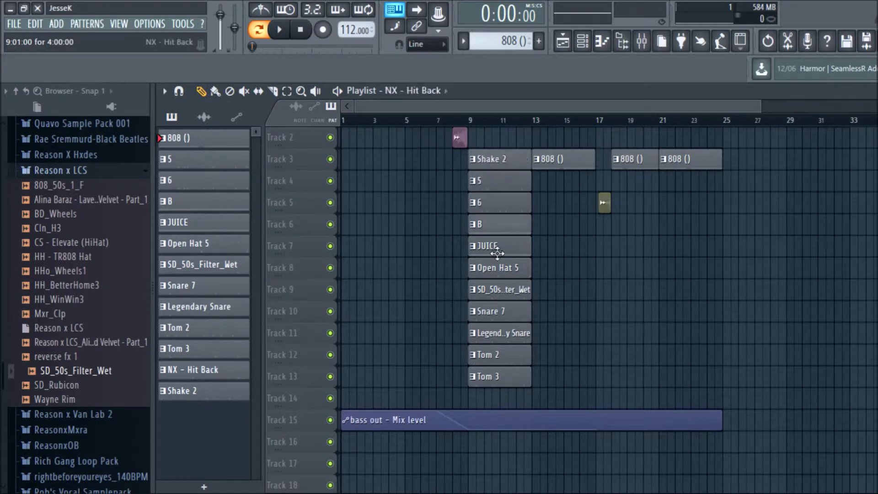
left_click(497, 398)
left_click_drag(534, 424, 529, 469)
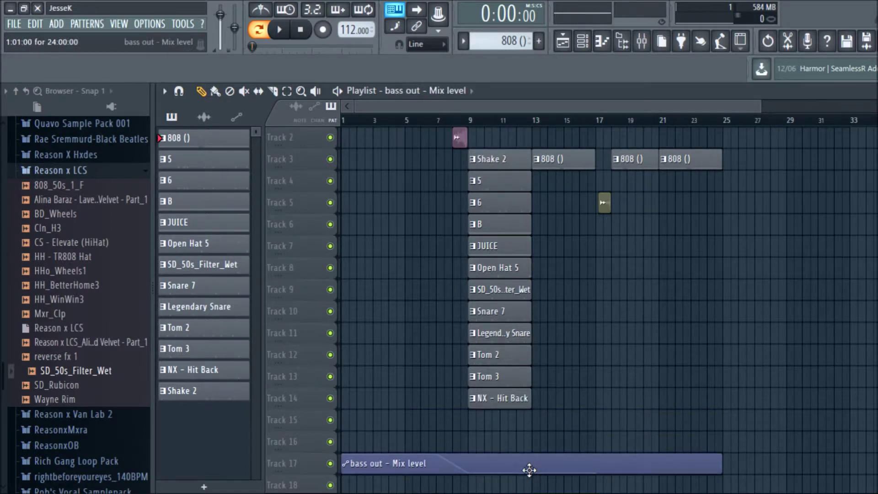
left_click_drag(518, 172, 514, 428)
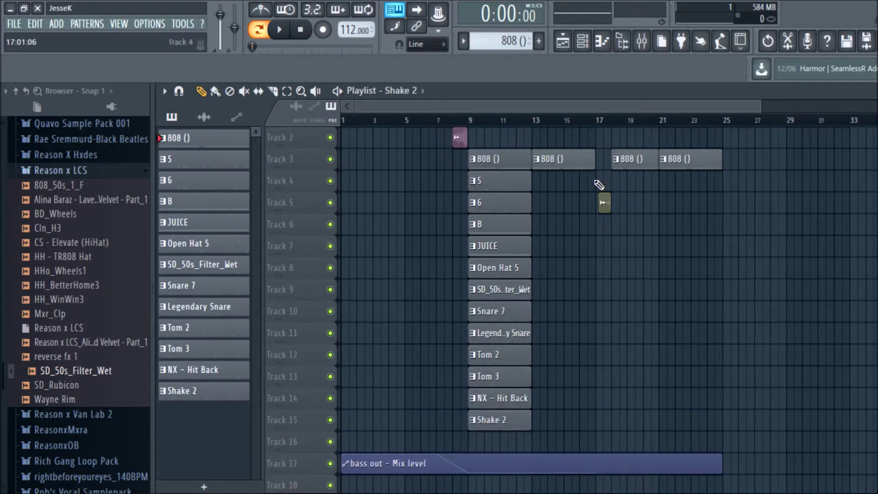
Delete the stacked clips at bar 13 on Track 3 and duplicate the separated bar 9 clips into bar 13.
right_click(567, 155)
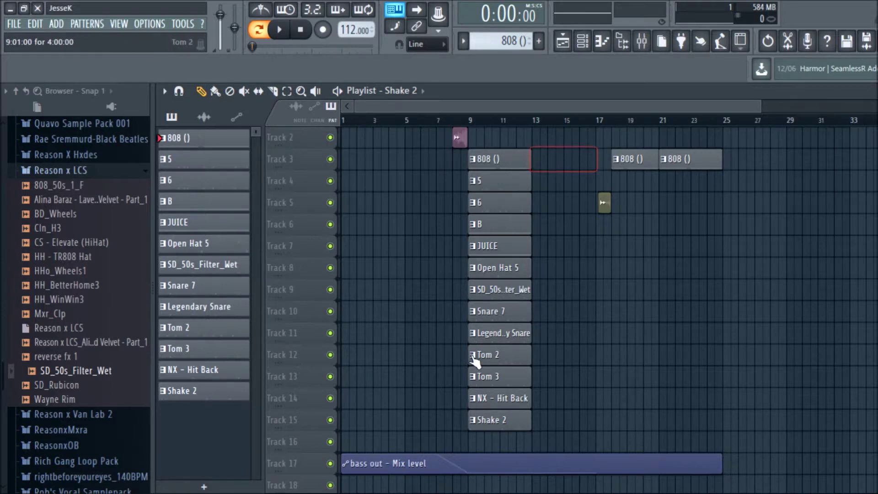
left_click_drag(512, 416, 511, 166)
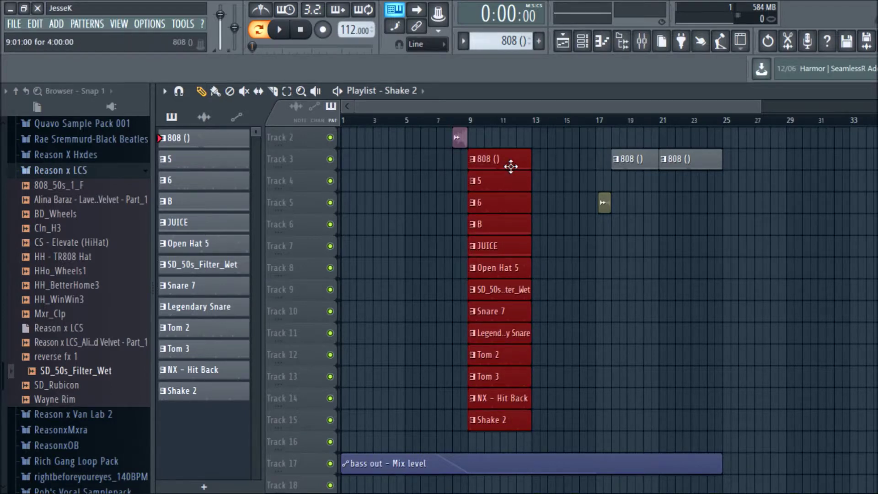
key("ctrl+b")
Delete the stacked clips at bar 18 on Track 3 and duplicate the separated bar 13 clips into bar 17.
left_click(636, 161)
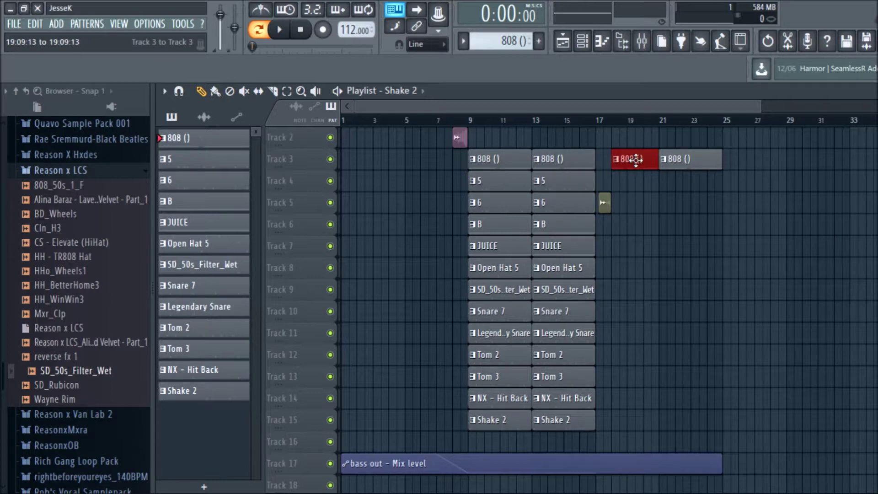
right_click(635, 159)
left_click_drag(567, 424, 567, 155)
key("ctrl+b")
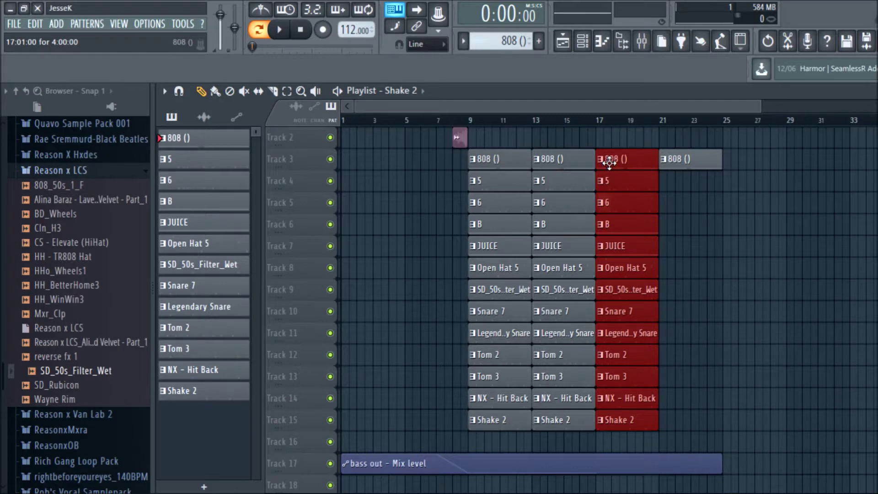
Trim the start of all the duplicated clips at bar 17 to bar 18.
left_click(594, 156)
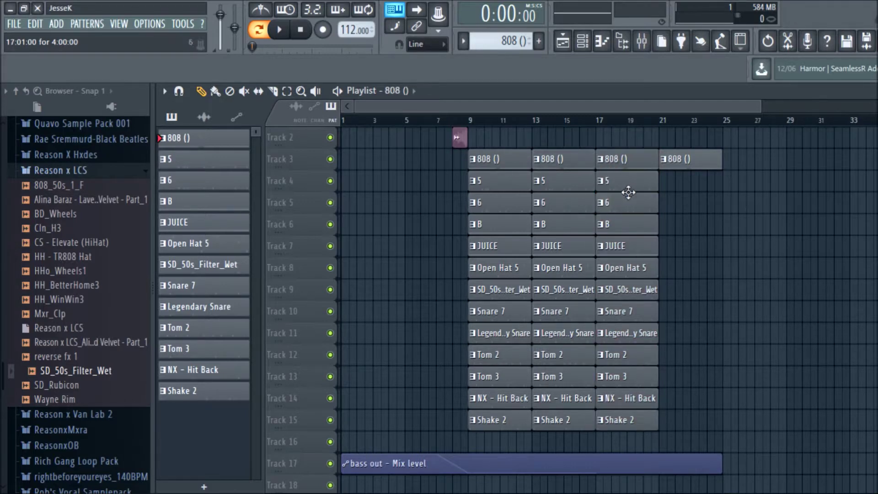
key("ctrl+z")
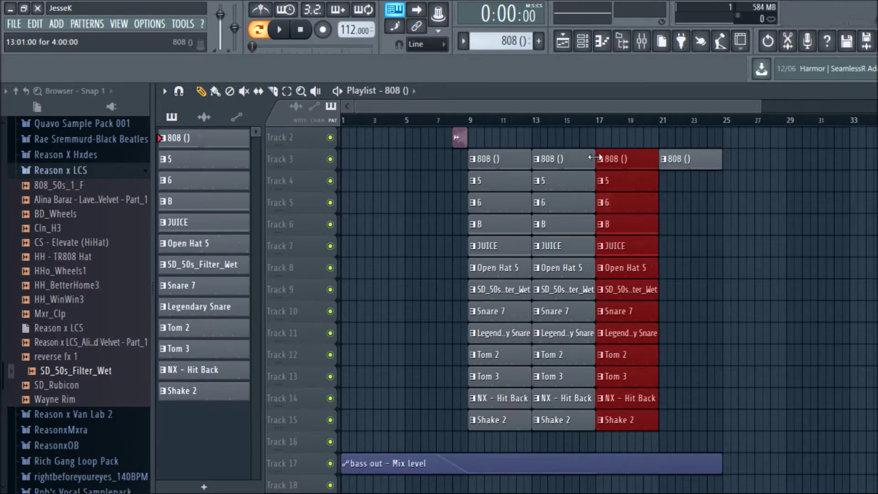
left_click(608, 157)
left_click_drag(607, 157, 618, 151)
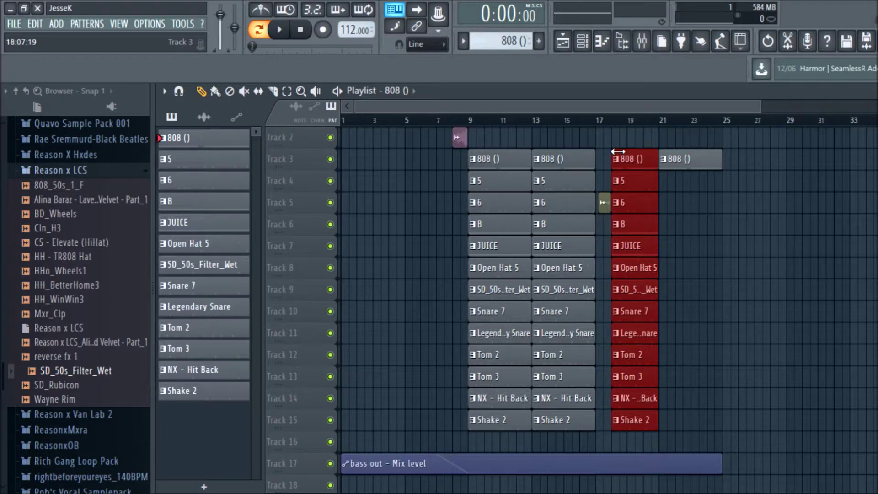
Extend the trimmed B through Shake 2 clips back to bar 17 and play from just before that bar.
left_click(619, 390)
left_click_drag(636, 411, 597, 225)
left_click(598, 121)
key("space")
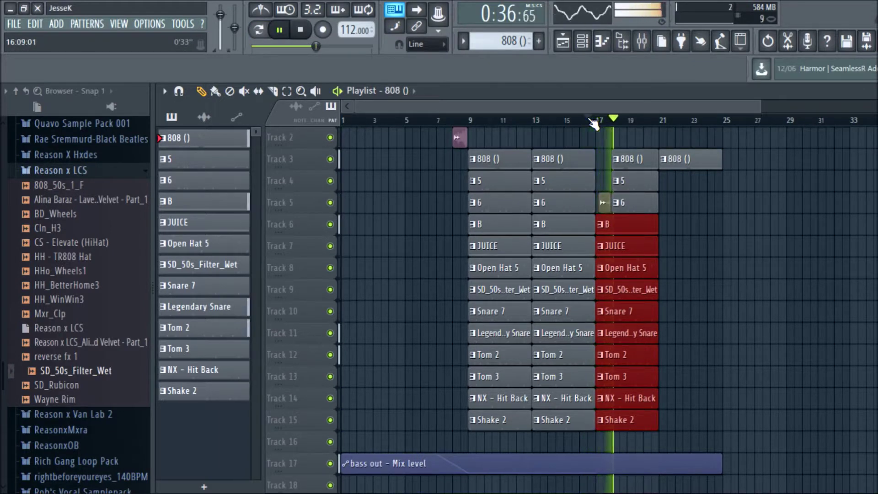
Delete the stacked clips at bar 21 on Track 3, stop playback, and duplicate the bar 17 clip group into bar 21.
left_click(702, 188)
scroll(681, 159, "down", 1)
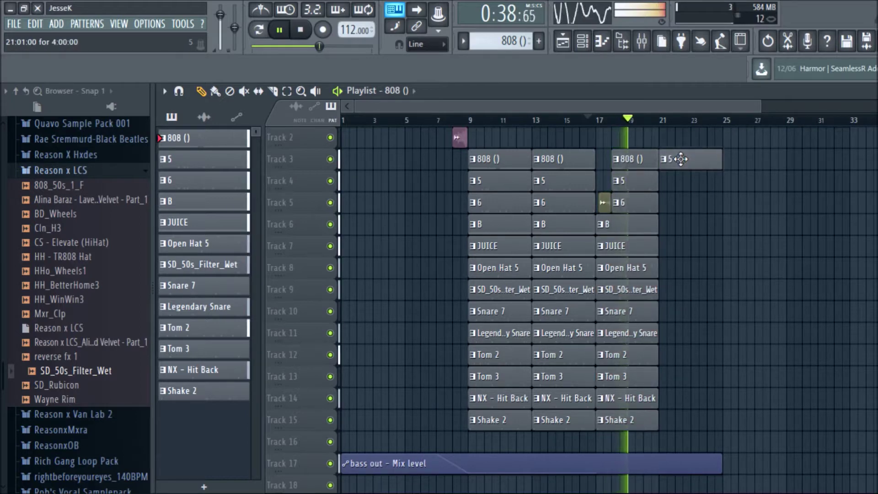
left_click(682, 158)
right_click(683, 151)
key("space")
left_click_drag(642, 428, 640, 156)
key("ctrl+b")
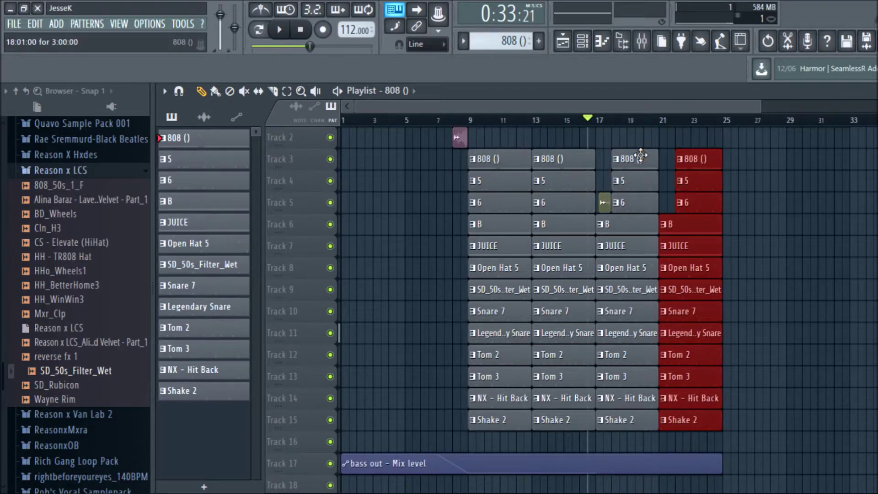
Extend the last 808, 5 and 6 clips back to start at bar 21 and briefly play the transition into bar 17.
left_click(653, 177)
left_click_drag(668, 208, 659, 158)
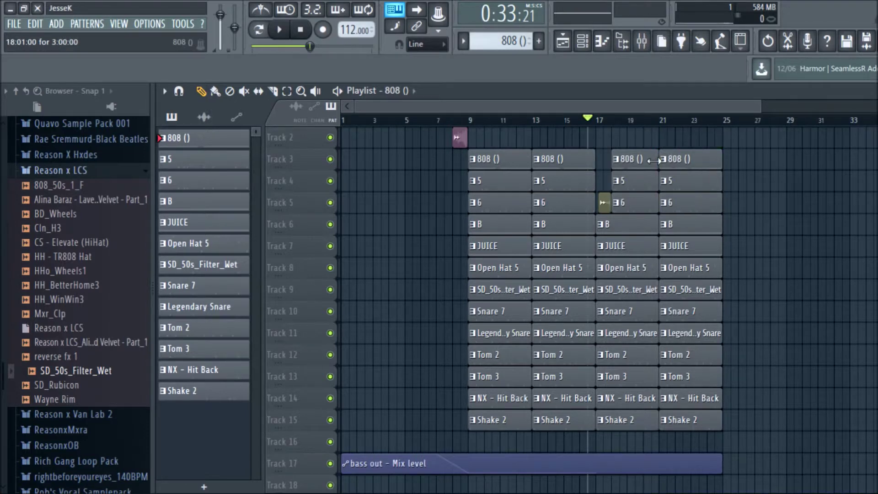
key("space")
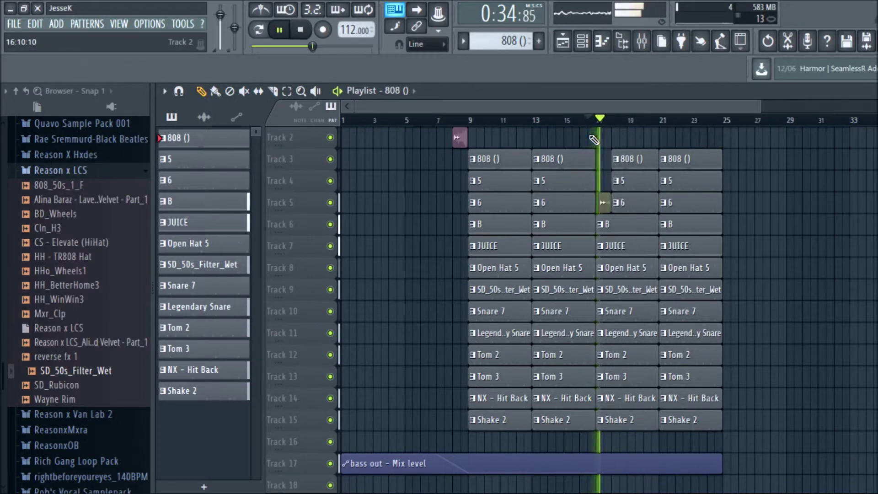
key("space")
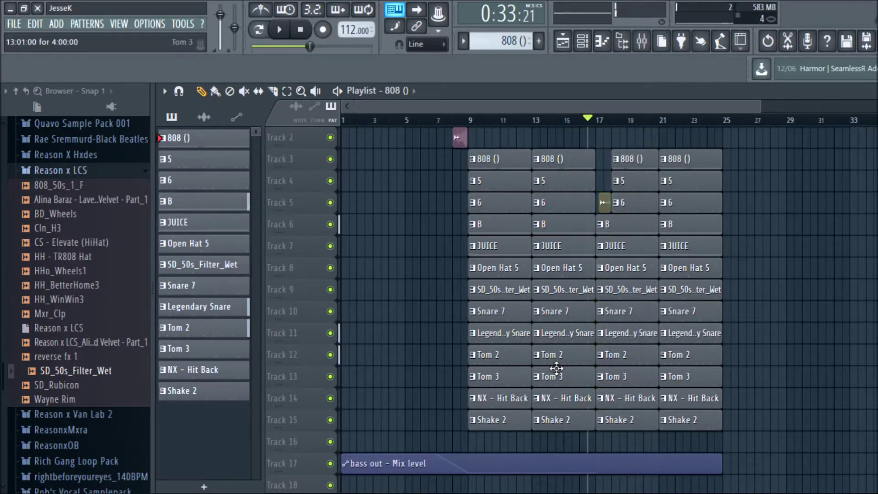
Move the Tom 2 and Tom 3 clips back to start at bar 1 and delete their copies at bars 9 and 13.
mouse_move(729, 386)
left_mouse_down()
mouse_move(526, 353)
mouse_move(387, 353)
left_mouse_up()
left_click(501, 361)
right_click(567, 376)
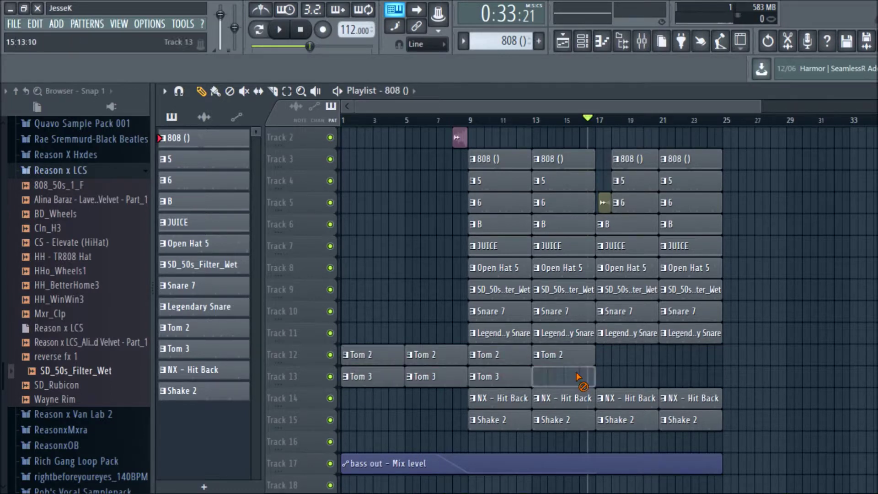
right_click(562, 355)
right_click(496, 376)
right_click(491, 355)
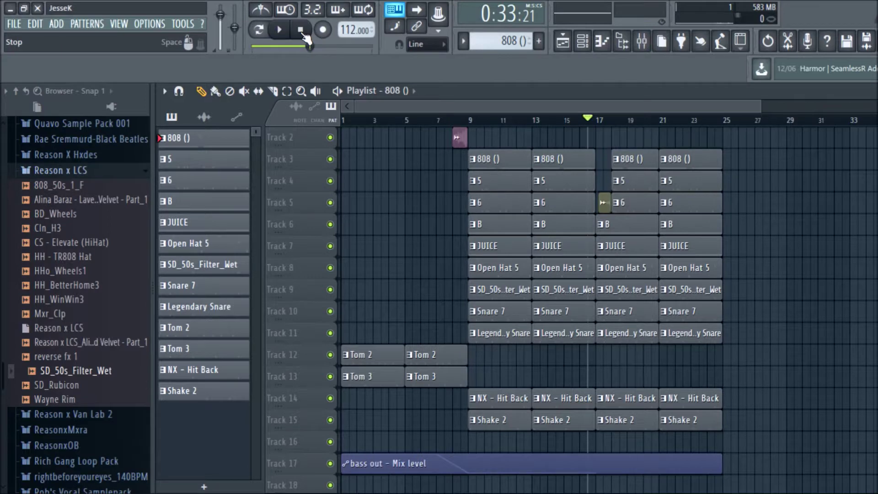
Add NX - Hit Back clips at bars 1 and 5 on Track 14 and a Shake 2 clip at bar 1 on Track 15 during playback.
key("space")
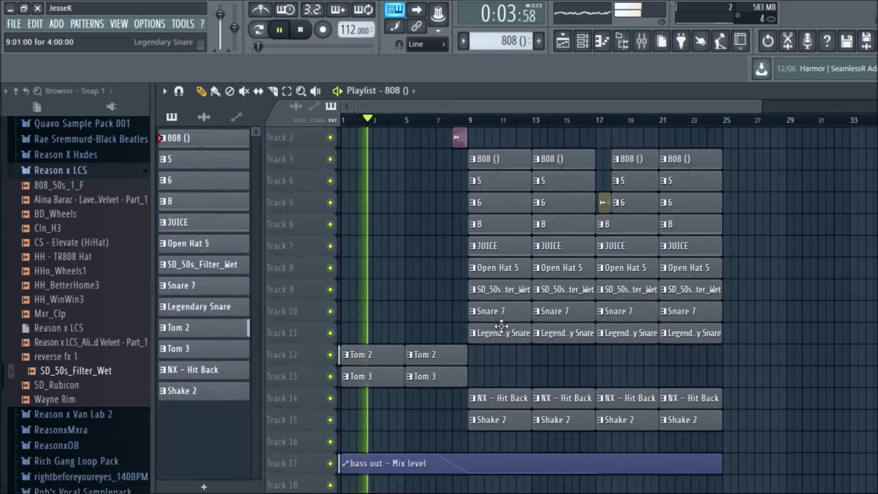
left_click(500, 401)
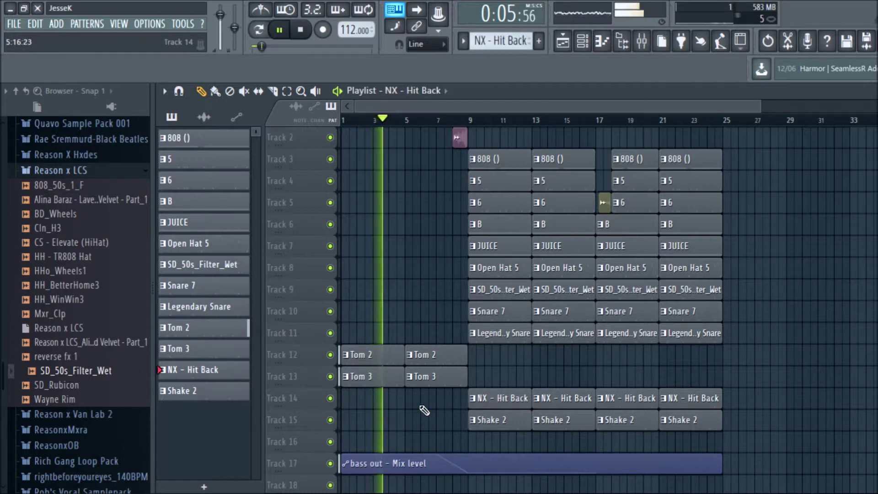
left_click(419, 405)
left_click(366, 401)
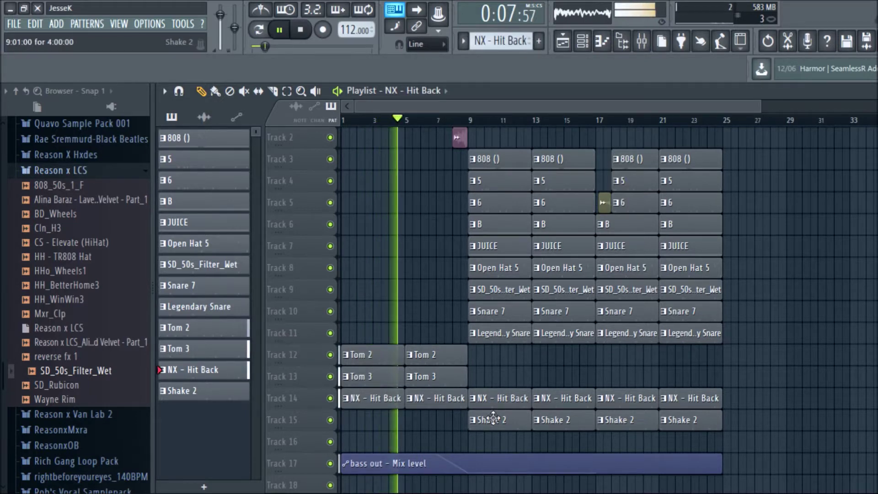
left_click(487, 420)
left_click(362, 420)
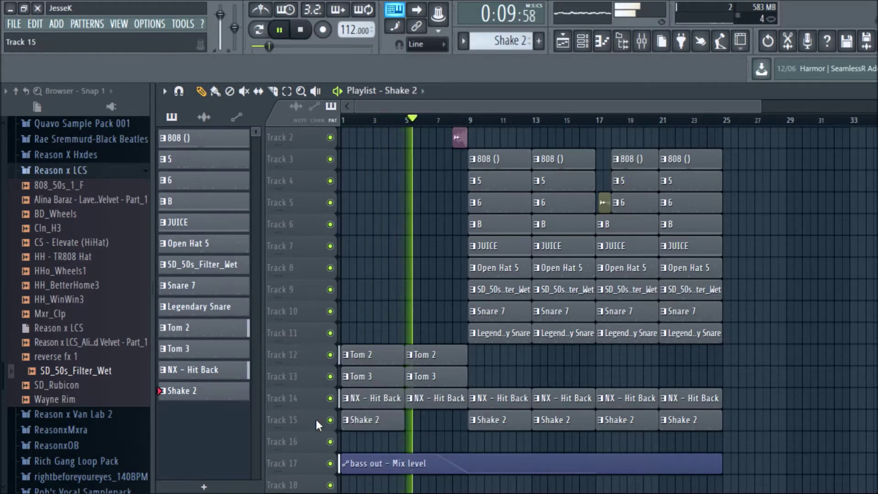
key("space")
Move the bass out - Mix level automation points so the fade runs from bar 4 to bar 5.
left_click_drag(761, 107, 514, 106)
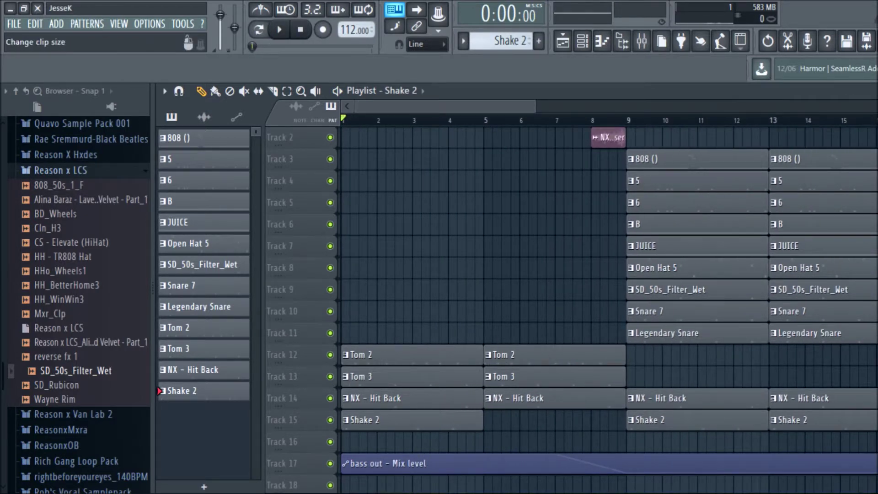
scroll(589, 274, "up", 3)
scroll(589, 274, "down", 5)
left_click_drag(558, 401, 487, 406)
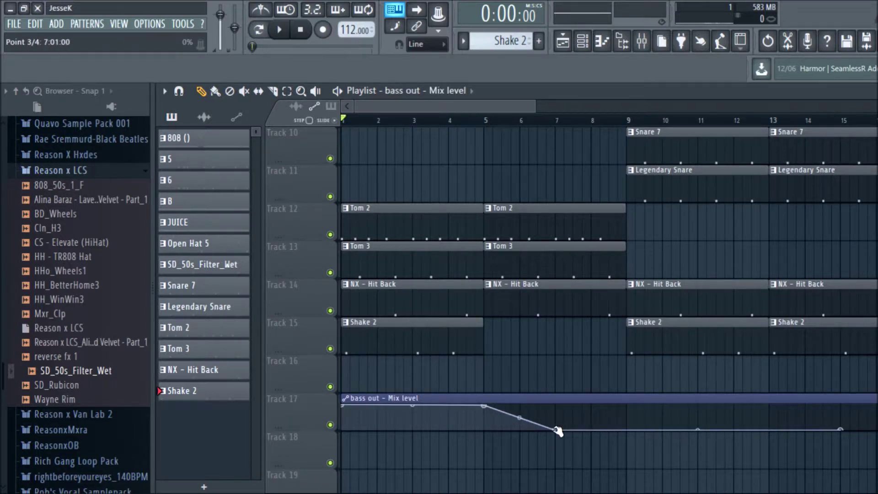
left_click_drag(557, 430, 495, 437)
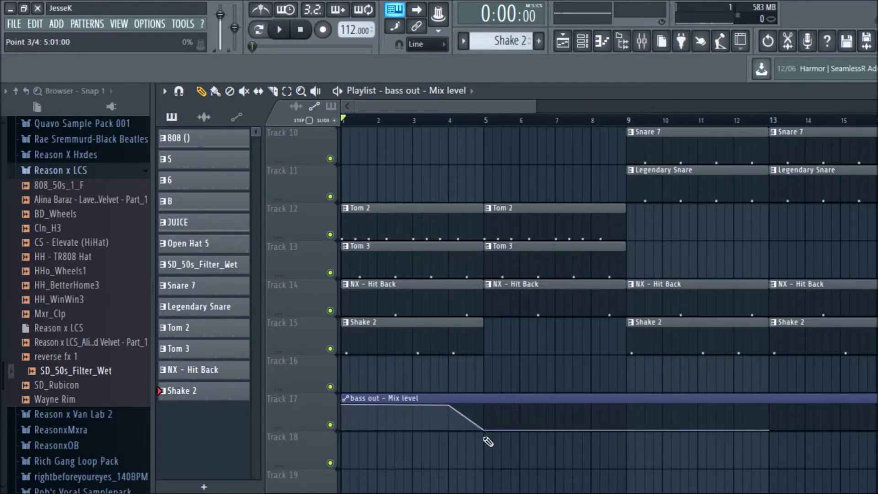
Shift the main clip block with its riser to start at bar 13, and the intro percussion clips to start at bar 5.
left_click_drag(536, 105, 713, 105)
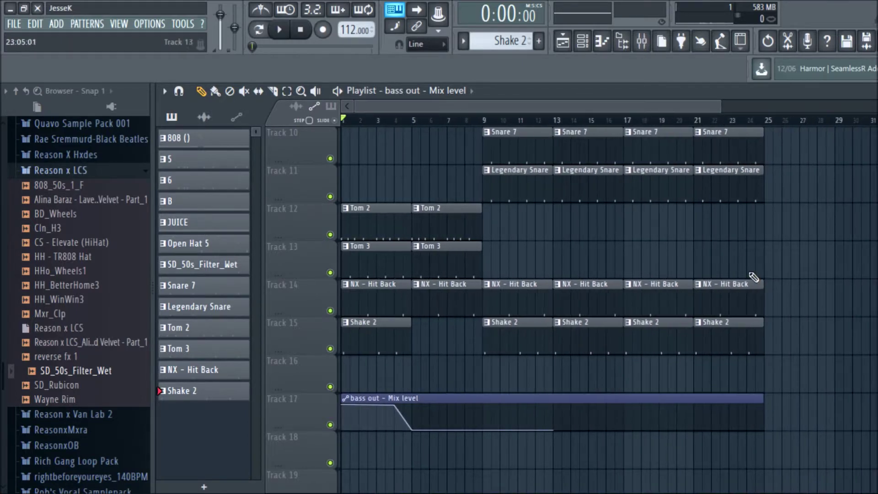
scroll(737, 247, "down", 2)
scroll(798, 172, "down", 5)
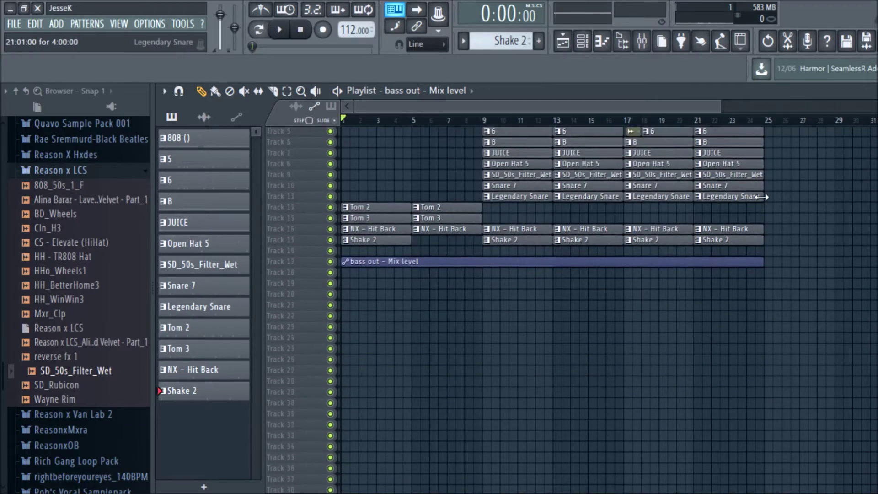
left_click_drag(757, 272, 474, 142)
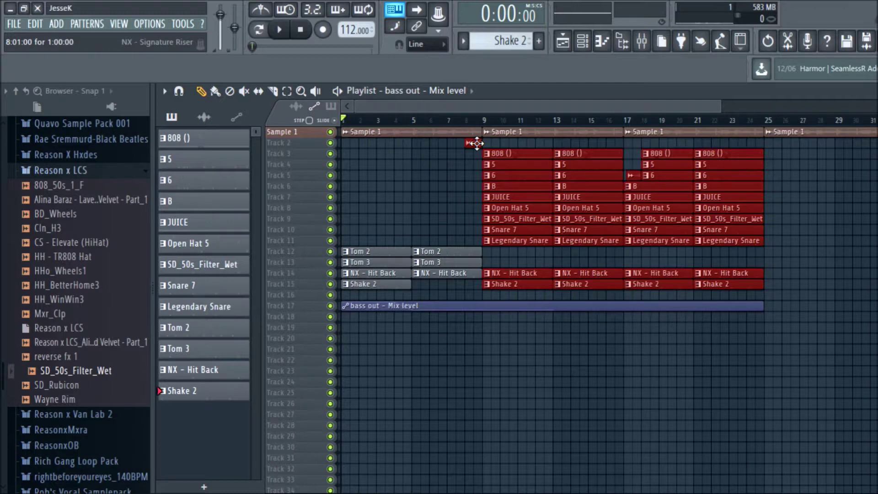
left_click_drag(477, 143, 549, 143)
left_click(531, 178)
left_click_drag(406, 298, 525, 251)
left_click(498, 251)
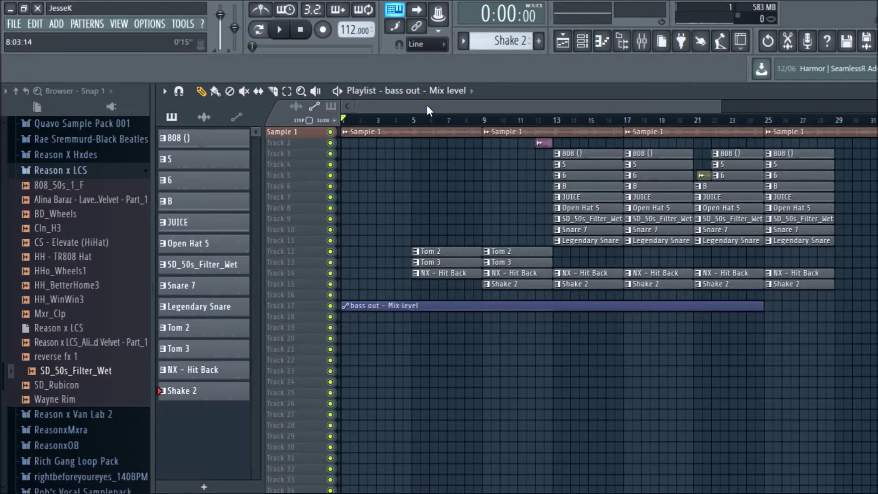
Play the opening briefly and add a copy of the NX - Signature Riser clip at bar 4 on Track 2.
key("space")
scroll(419, 121, "up", 1)
scroll(545, 207, "up", 2)
scroll(549, 192, "up", 6)
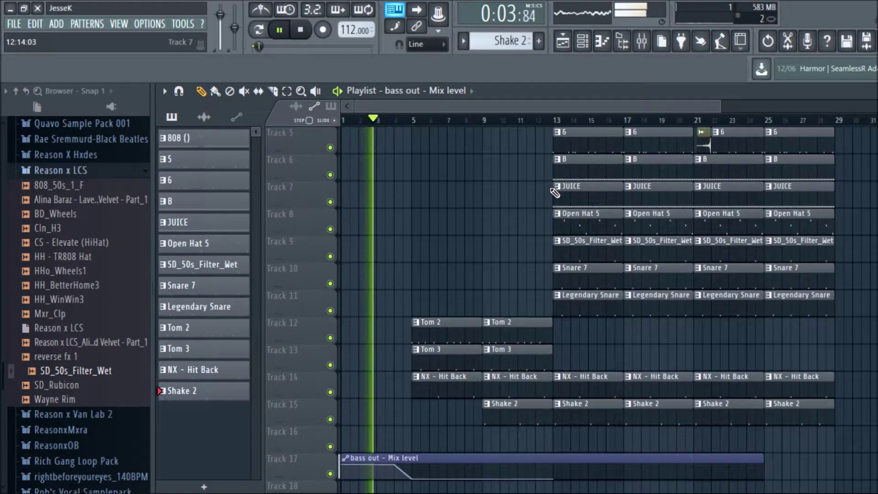
key("space")
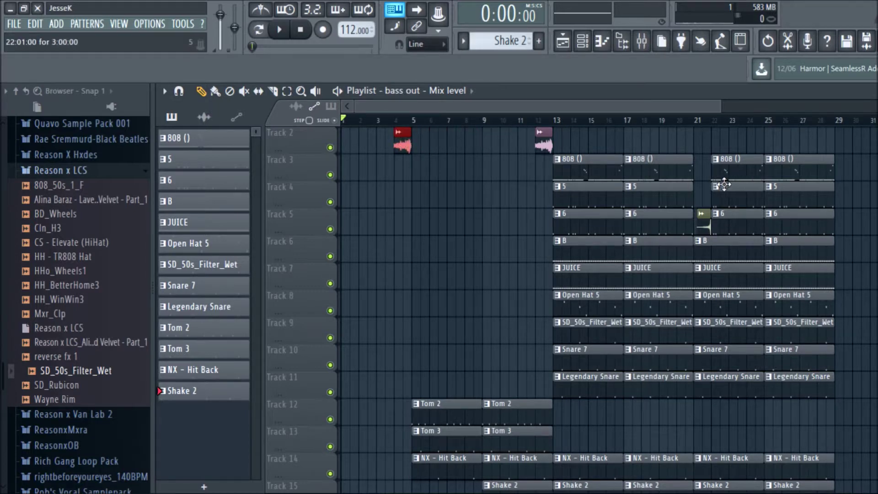
Insert an empty track above the 808 clips and move the reverse fx 1 clip at bar 21 onto it.
right_click(324, 169)
left_click(374, 366)
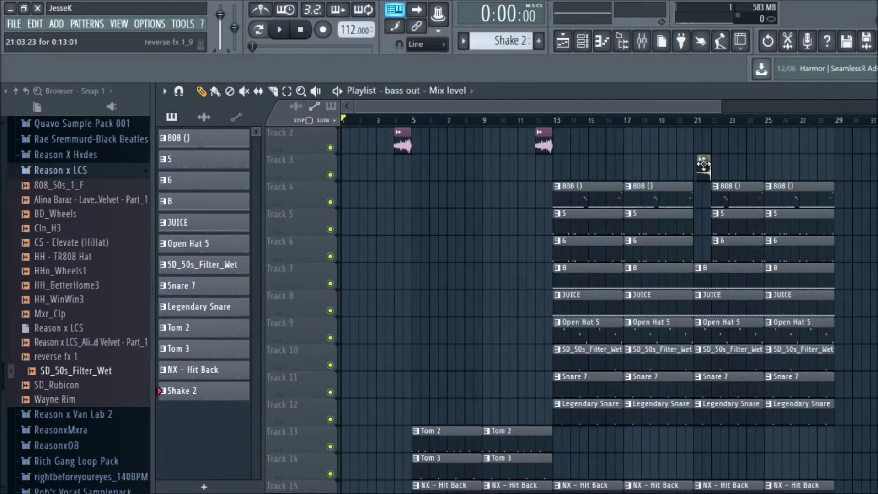
Move the bass out - Mix level automation clip up to Track 17 and play the intro through bar 5.
scroll(703, 164, "down", 4)
key("space")
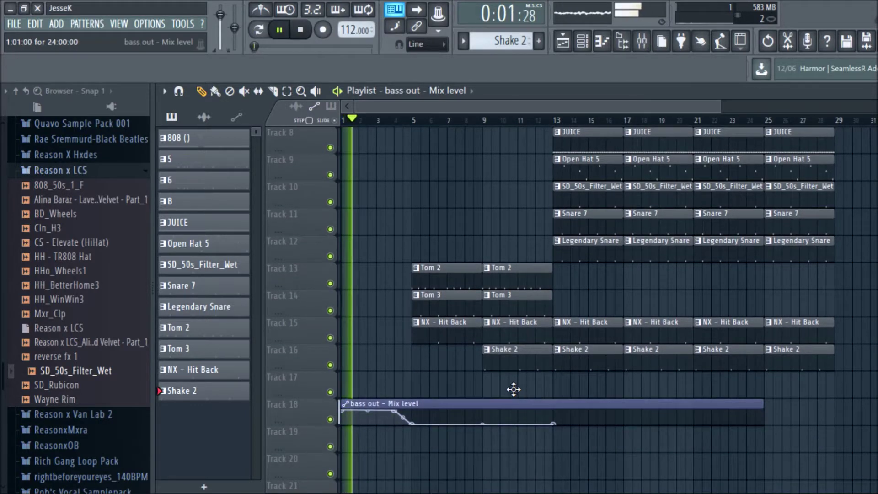
left_click_drag(513, 395, 457, 371)
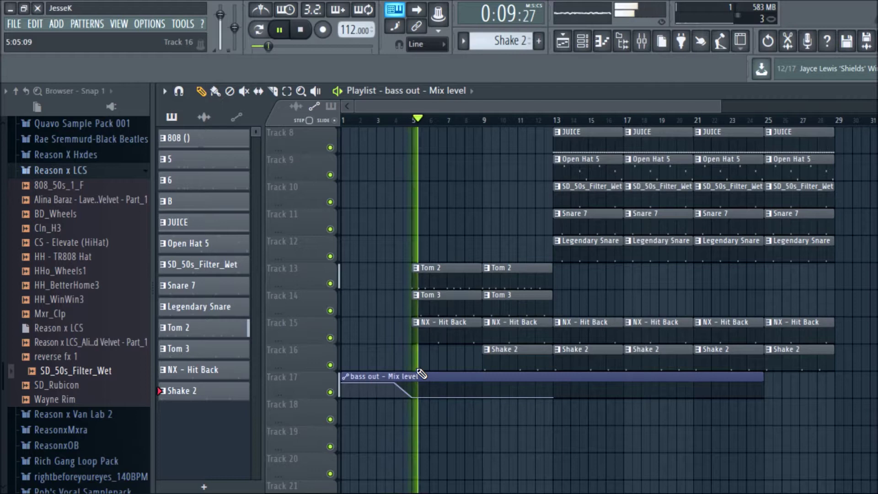
key("space")
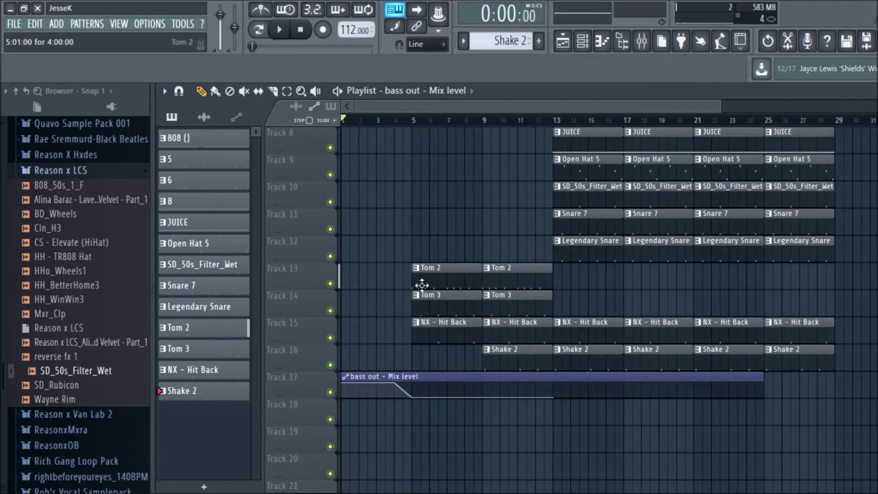
Set the playback position just before bar 5 and play the percussion entry repeatedly.
left_click(413, 123)
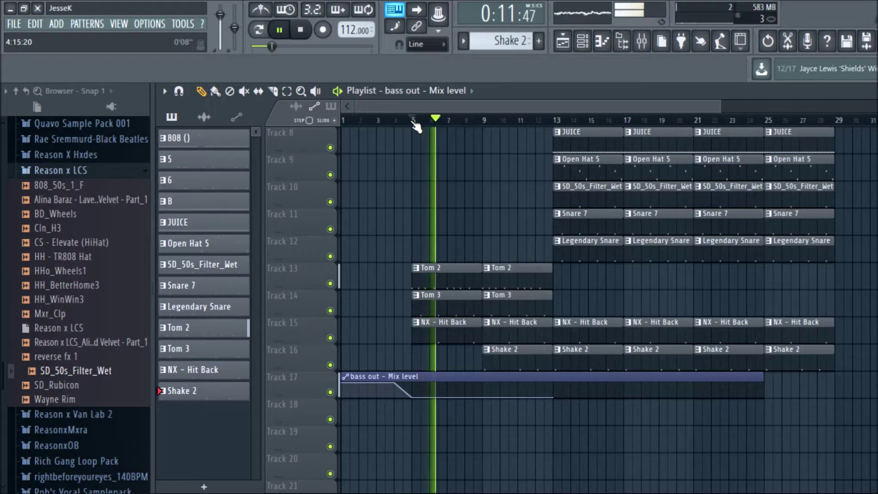
key("space")
key("space")
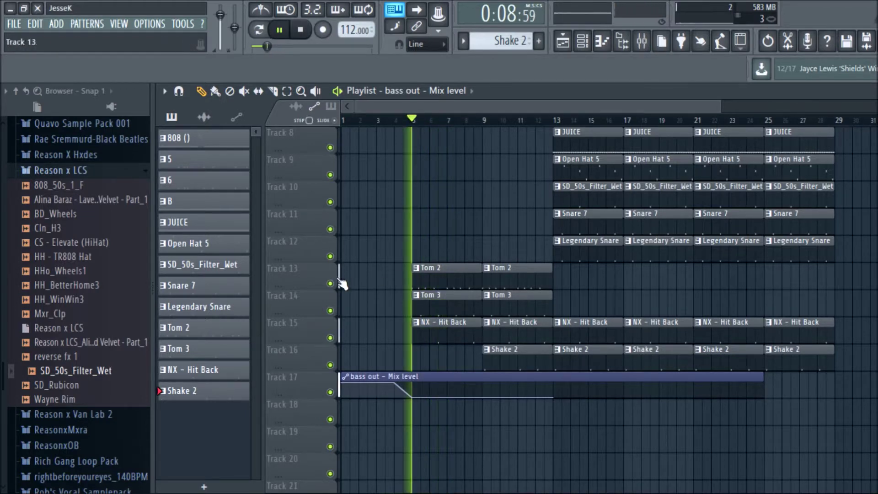
key("space")
key("space")
key("space")
Place a Shake 2 clip at bar 5 on Track 16, auditioning the section with the Tom 2 track muted and unmuted.
left_click(330, 284)
key("space")
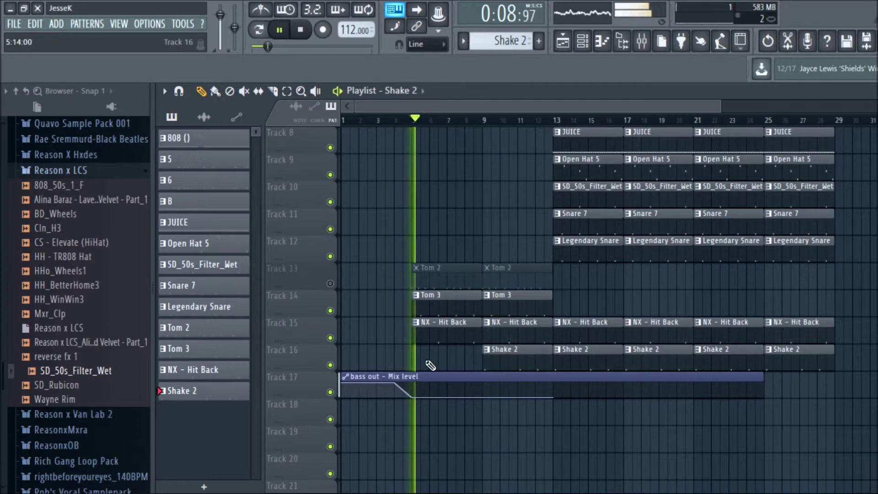
left_click(416, 361)
key("space")
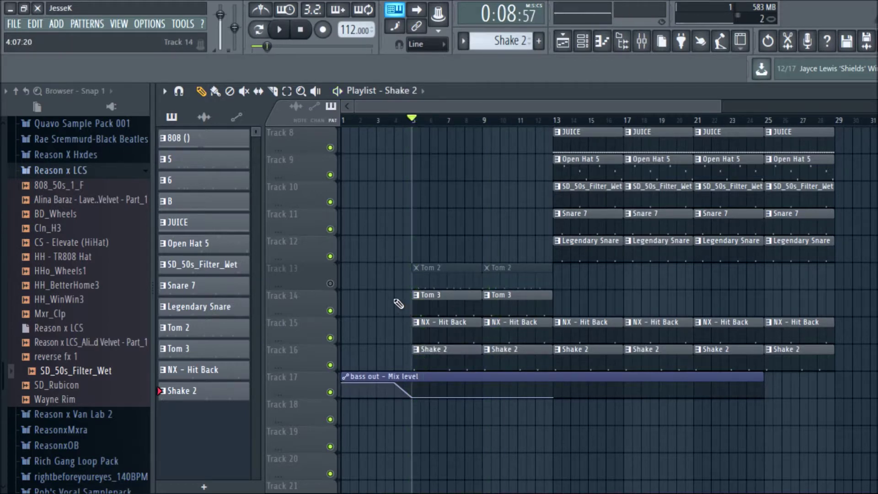
left_click(330, 285)
key("space")
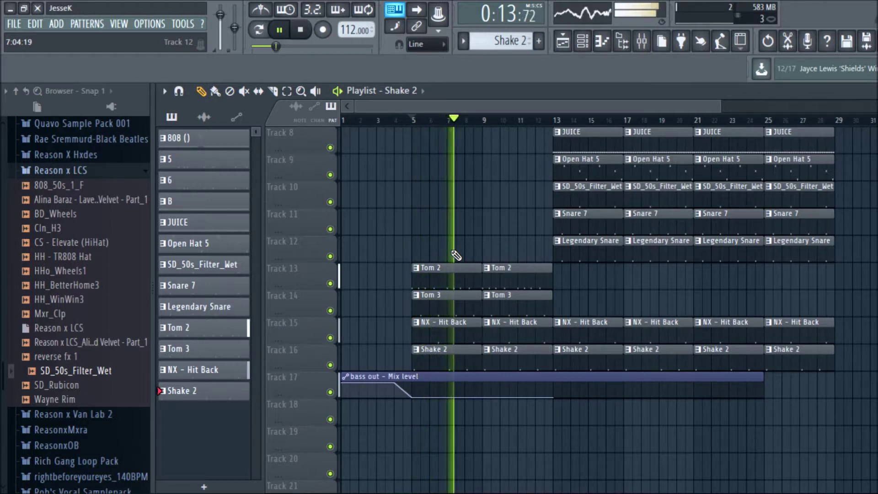
scroll(462, 257, "up", 4)
key("space")
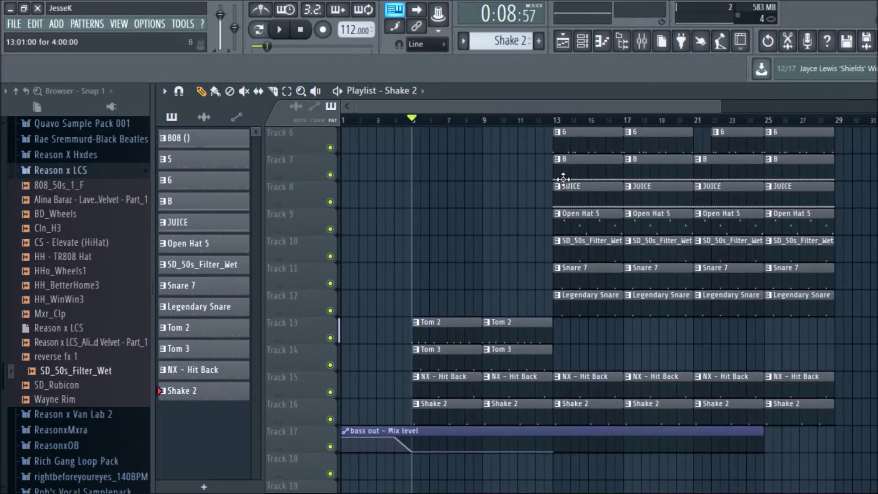
Move the B, JUICE and Open Hat 5 clips from bar 13 to bar 5 and duplicate them into bars 9 and 13.
scroll(559, 168, "up", 1)
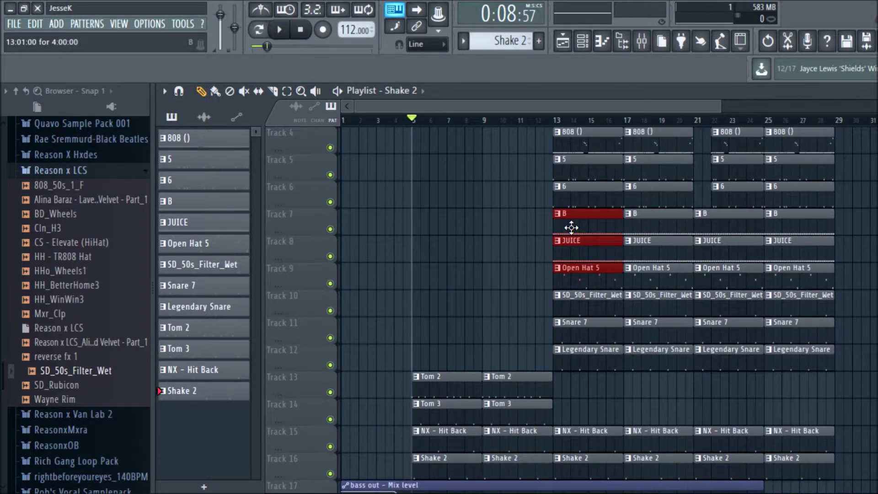
left_click_drag(569, 225, 439, 229)
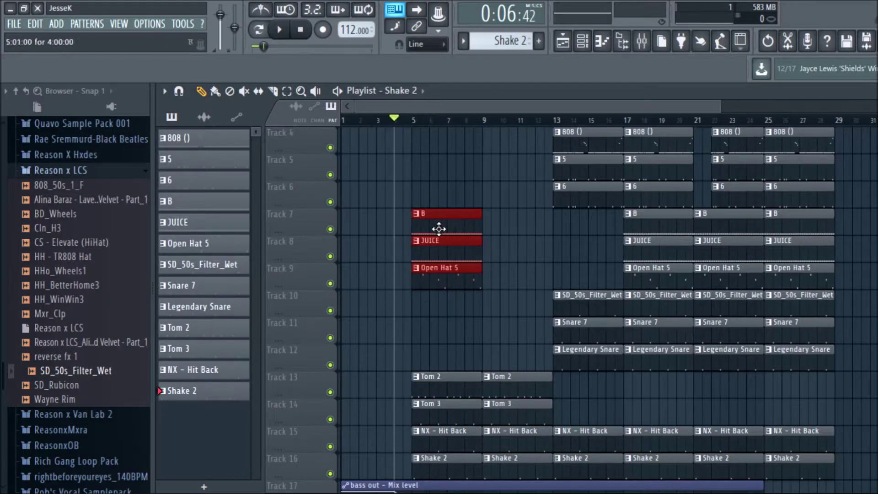
key("ctrl+b")
key("ctrl+b")
key("space")
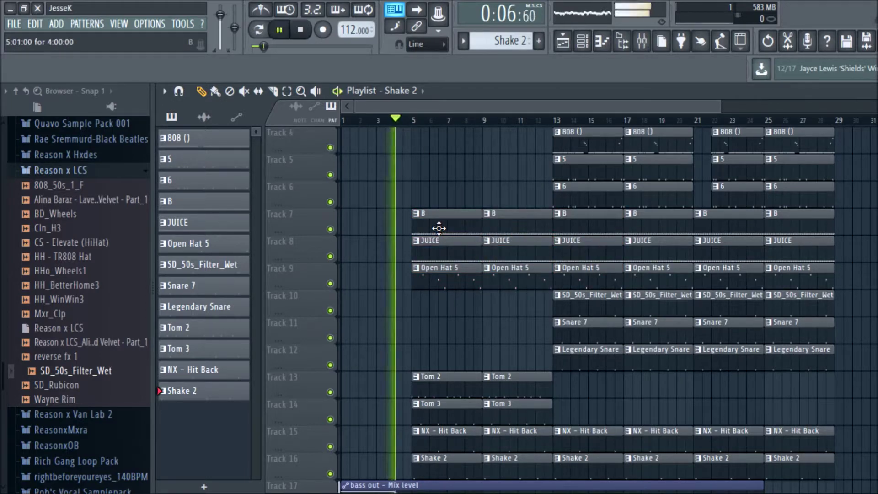
key("space")
left_click(300, 30)
Play the arrangement from the start through the entry at bar 5.
key("space")
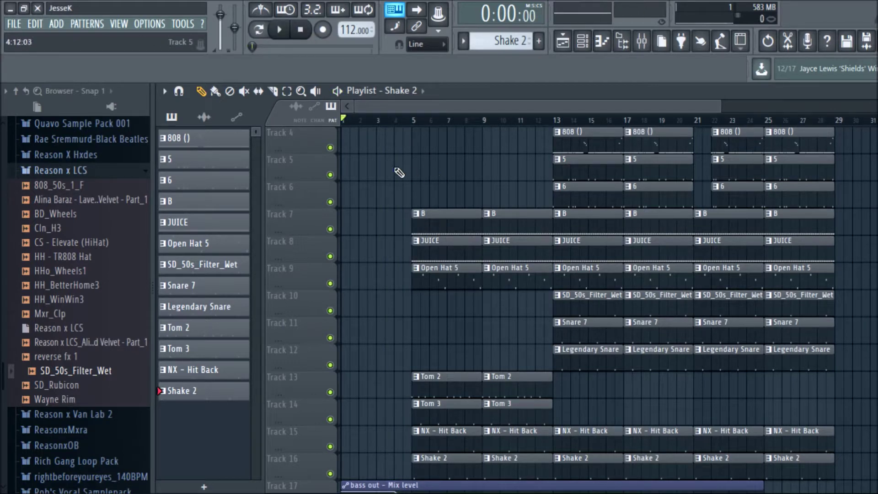
scroll(401, 171, "down", 3)
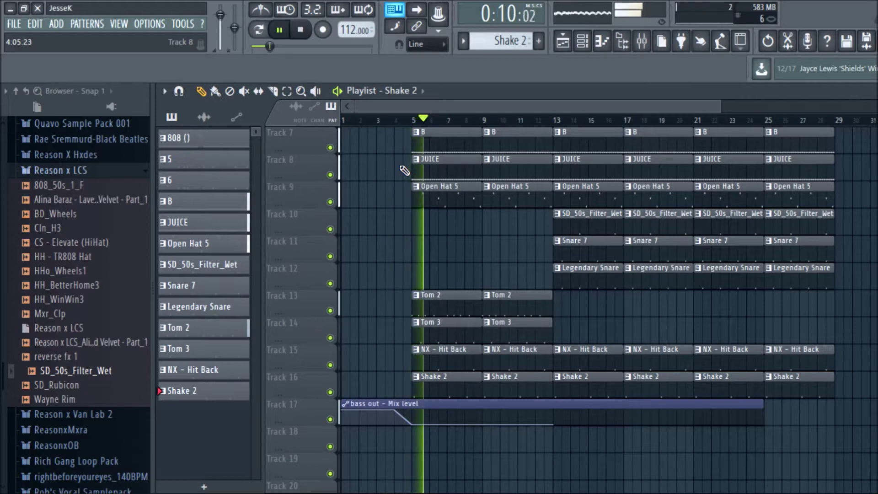
key("space")
Delete the bar 5 clips on Tracks 7 to 9 and 13 to 16, and move the first NX - Signature Riser to bar 8.
right_click(432, 379)
right_click(437, 352)
right_click(441, 324)
right_click(446, 298)
right_click(449, 190)
right_click(449, 162)
right_click(447, 137)
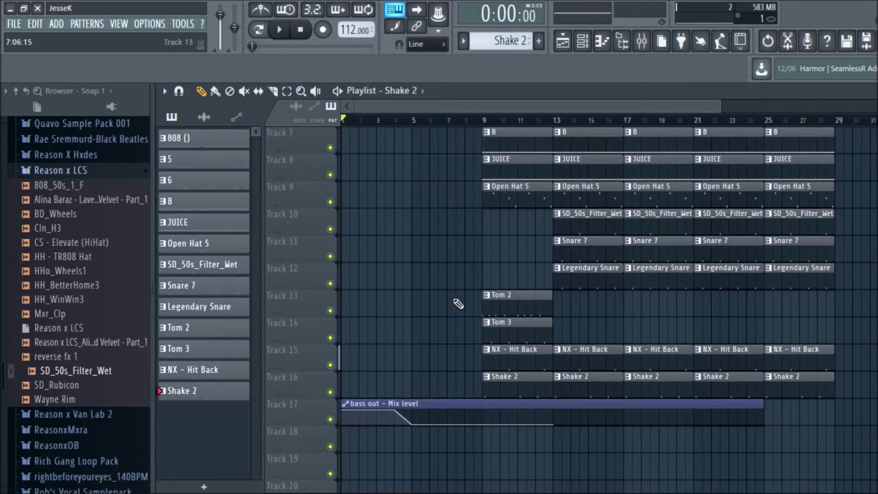
scroll(457, 311, "up", 3)
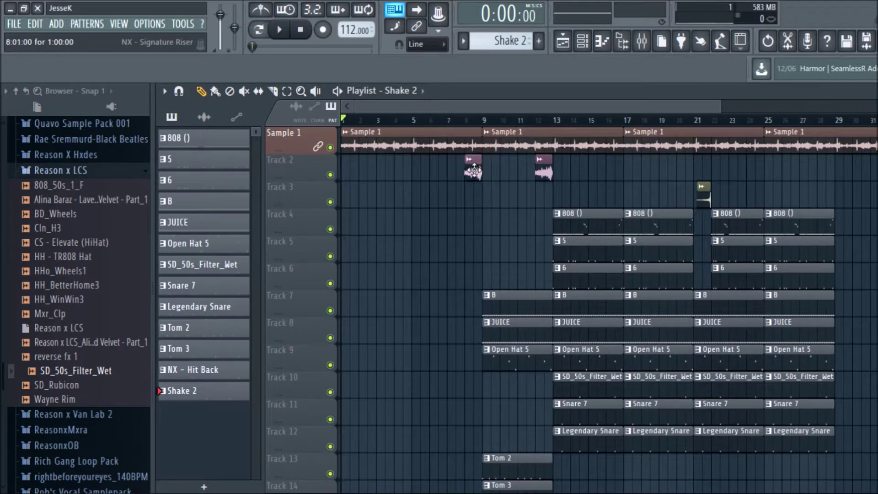
Set the bass out fade to run from bar 7 to bar 9 and extend its automation clip to bar 29 during playback.
scroll(472, 256, "down", 4)
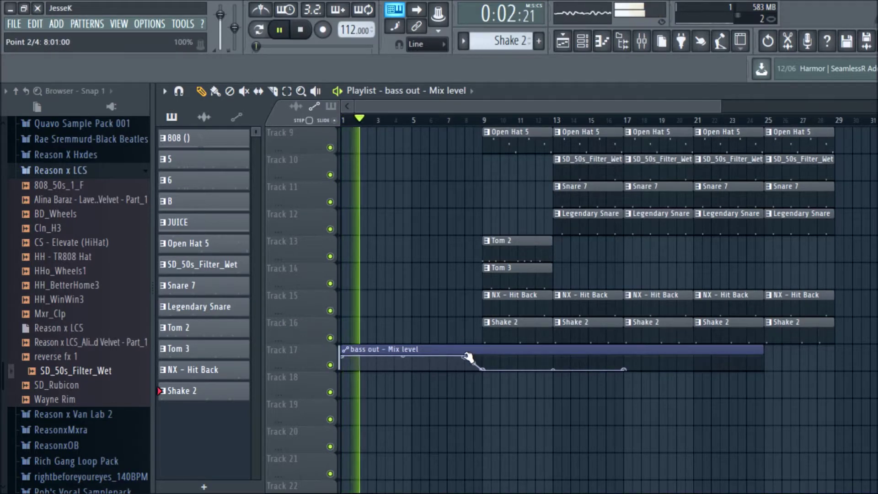
left_click_drag(452, 350, 484, 379)
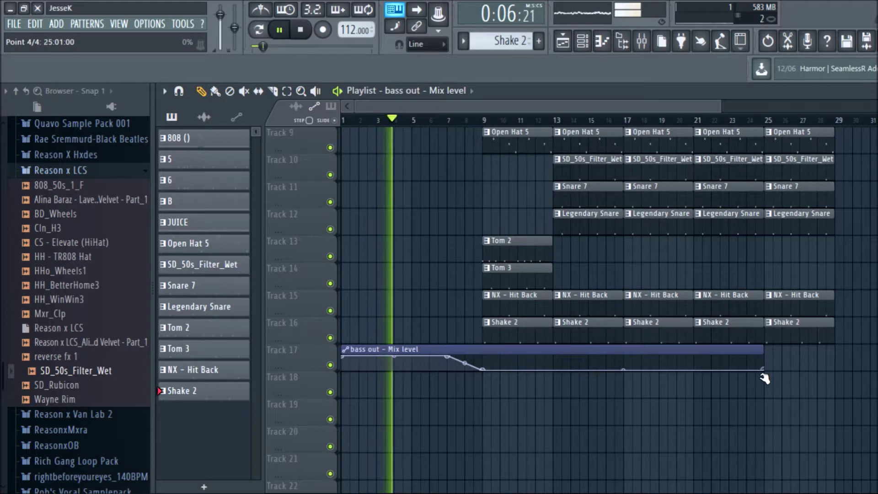
left_click_drag(764, 352, 833, 352)
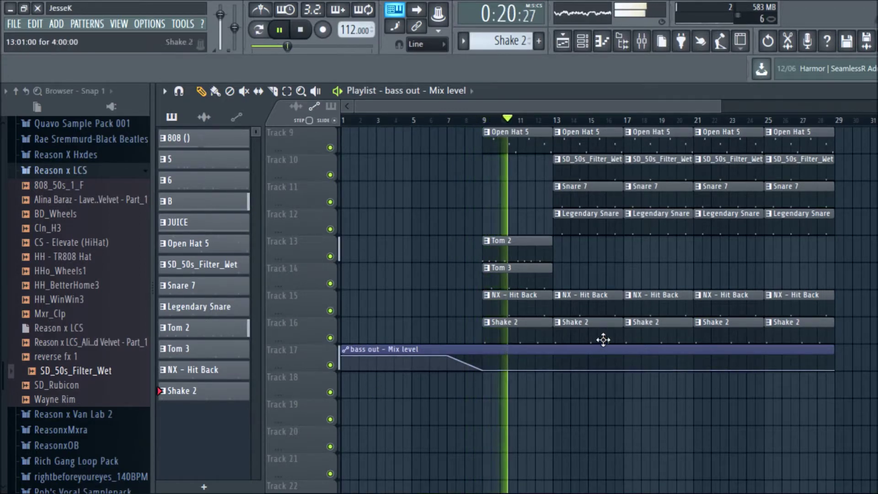
scroll(608, 331, "up", 5)
scroll(604, 325, "up", 2)
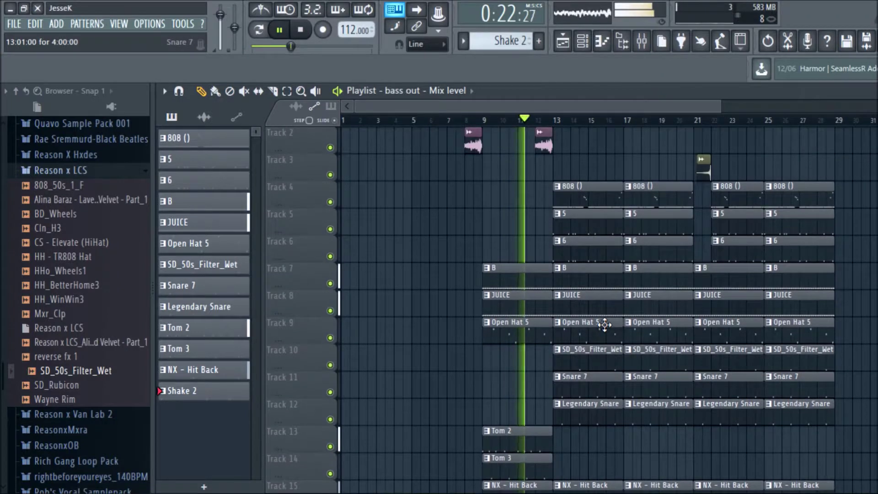
key("space")
Shift the main clips from bar 13 to start at bar 17 and duplicate the bar 9 clip group into bar 13.
scroll(604, 325, "down", 3)
left_click_drag(827, 451, 809, 428)
left_click_drag(759, 414, 645, 141)
left_click_drag(547, 453, 540, 193)
key("ctrl+b")
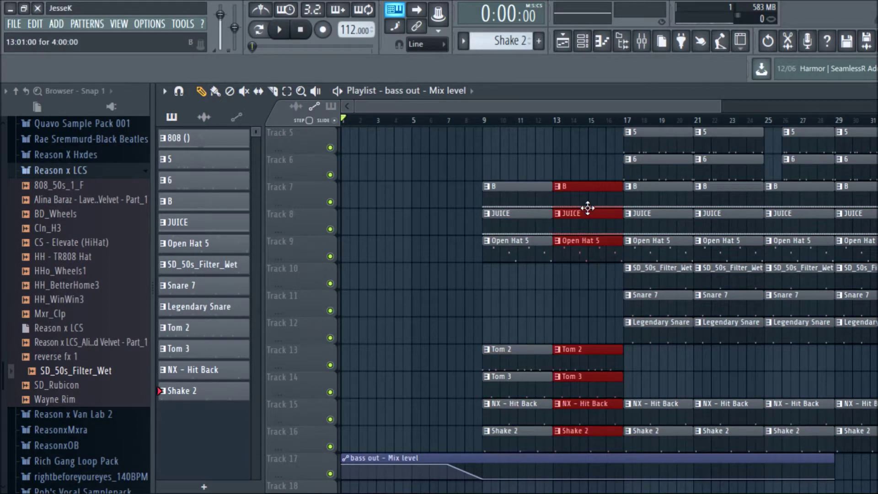
Add SD_50s_Filter_Wet clips at bars 9 and 13 on Track 10, plus Snare 7 and Legendary Snare clips around bar 13.
left_click(588, 208)
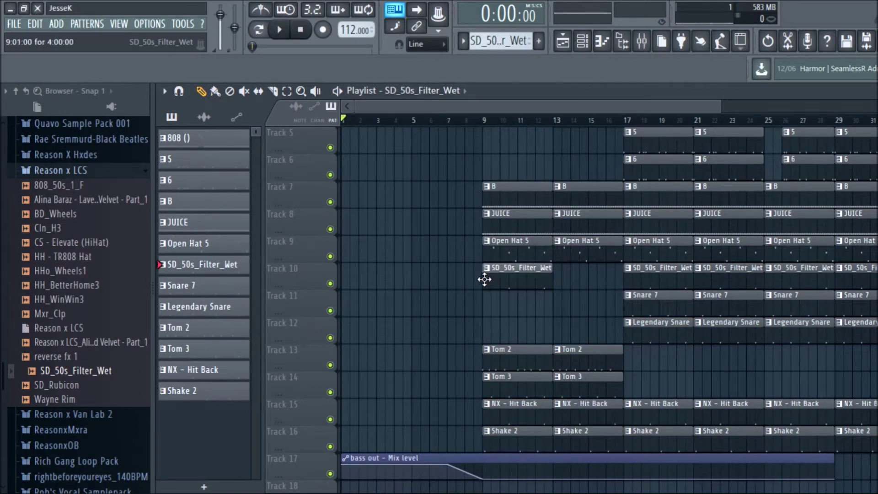
left_click(555, 279)
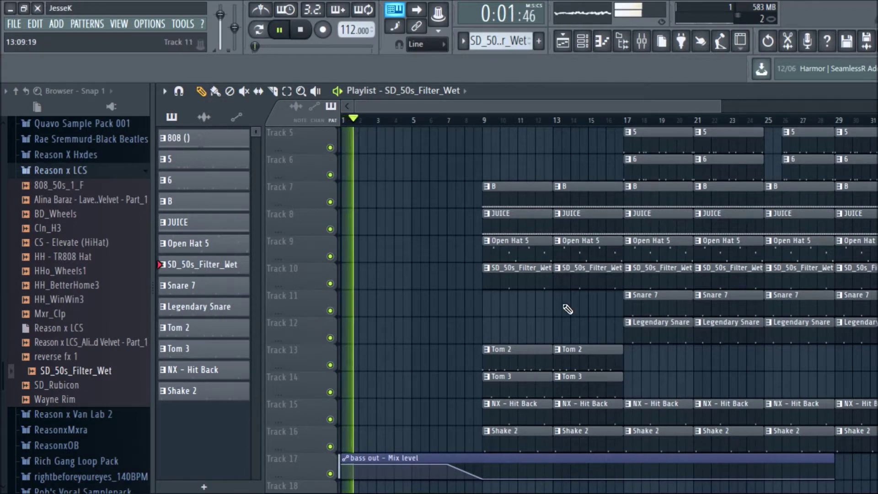
left_click(626, 307)
left_click(556, 300)
key("KP_Add")
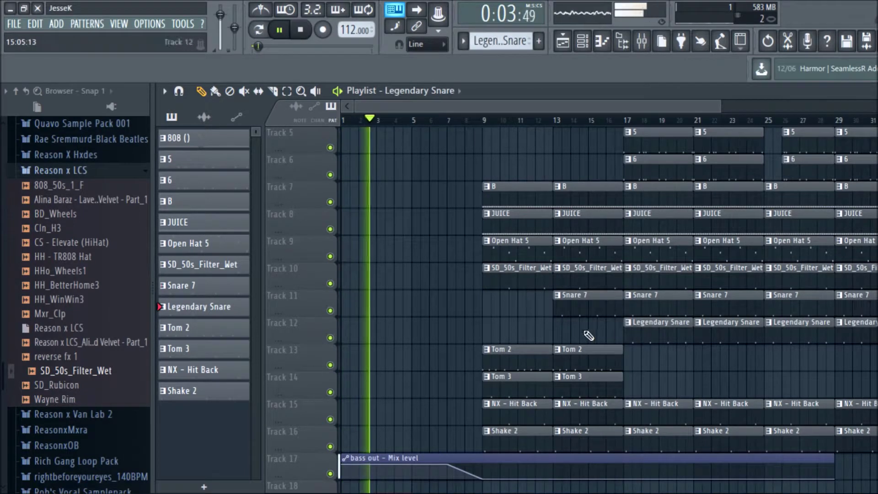
left_click(565, 325)
key("space")
Place SD_50s_Filter_Wet clips at bars 1 and 5 on Track 10 and open the pattern in the piano roll.
left_click(499, 285)
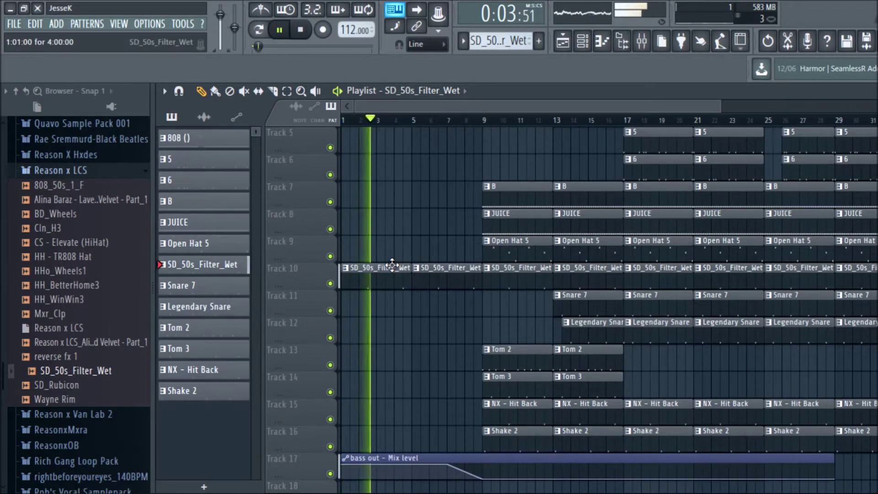
key("space")
double_click(382, 276)
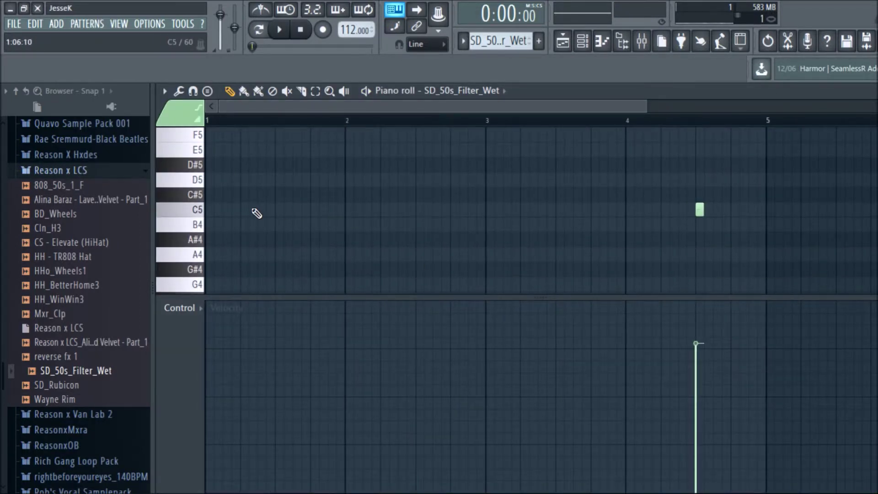
Rework the SD_50s_Filter_Wet pattern during playback so its C5 hits fall on beat 3 of bars 2 and 4.
key("space")
left_click(278, 209)
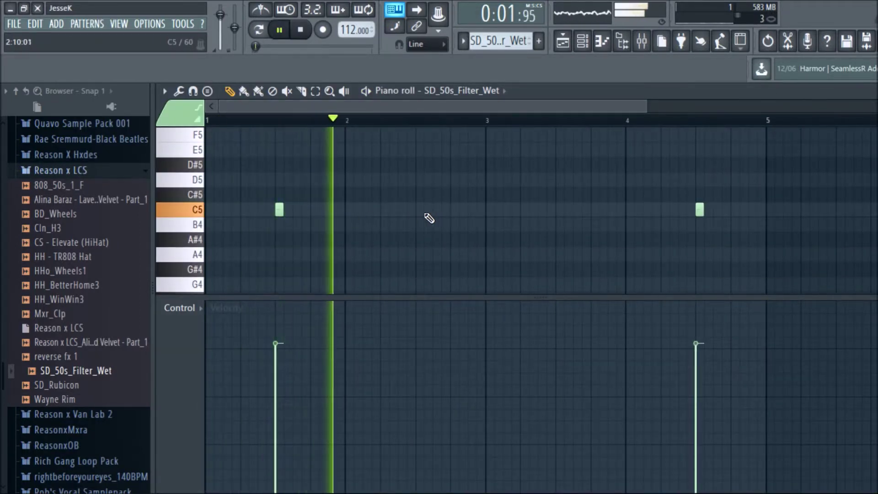
left_click(418, 209)
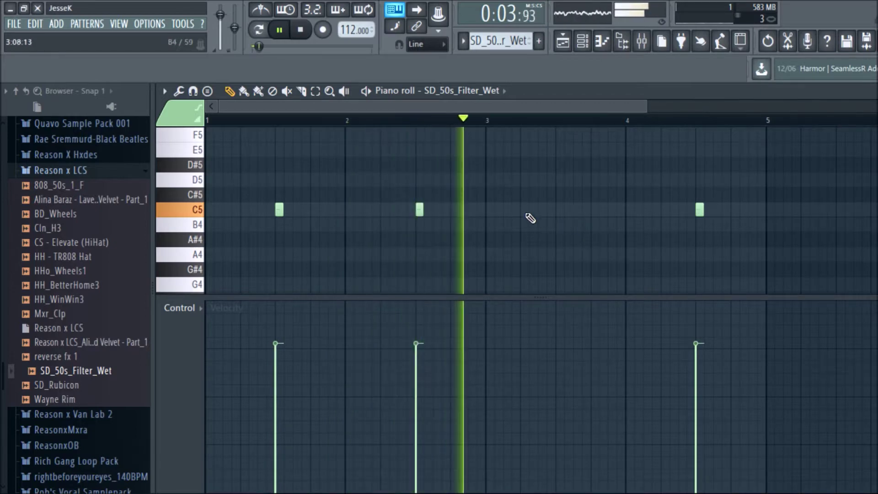
right_click(420, 209)
left_click(560, 209)
right_click(700, 209)
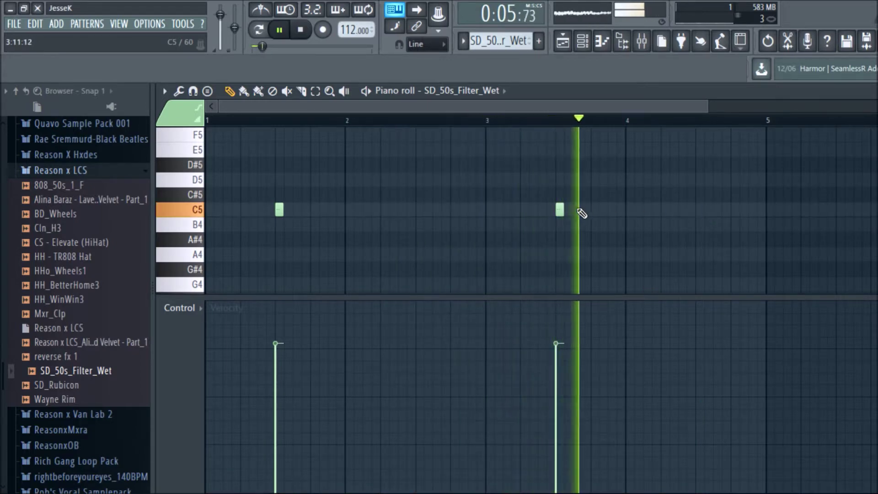
right_click(560, 210)
right_click(279, 210)
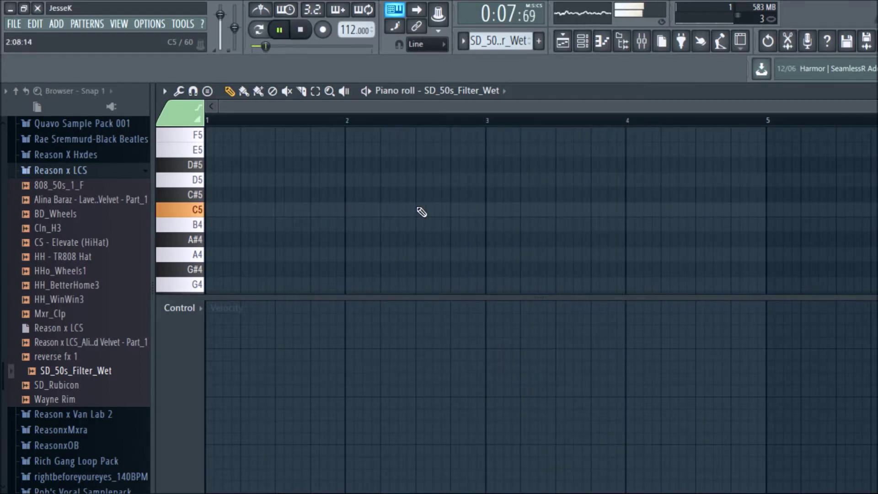
left_click(700, 210)
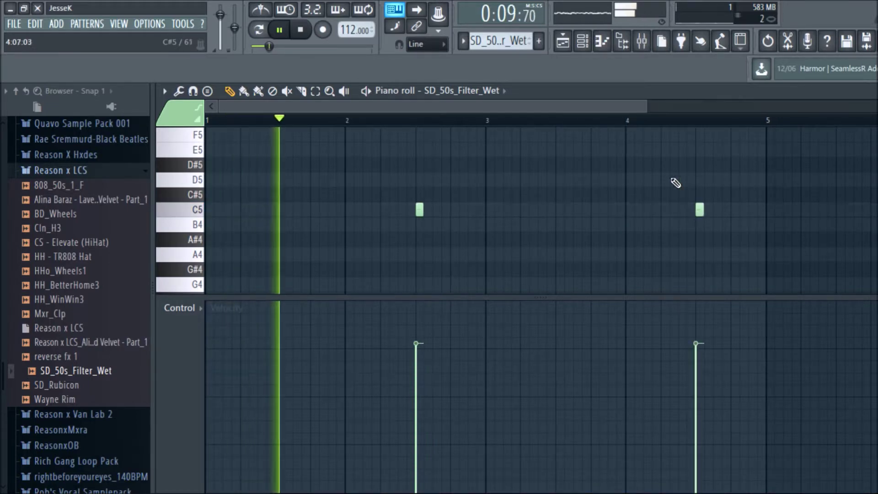
Return to the playlist, remove the SD_50s_Filter_Wet clips before bar 13, and align the first Legendary Snare clip to bar 13.
left_click(582, 43)
left_click(566, 52)
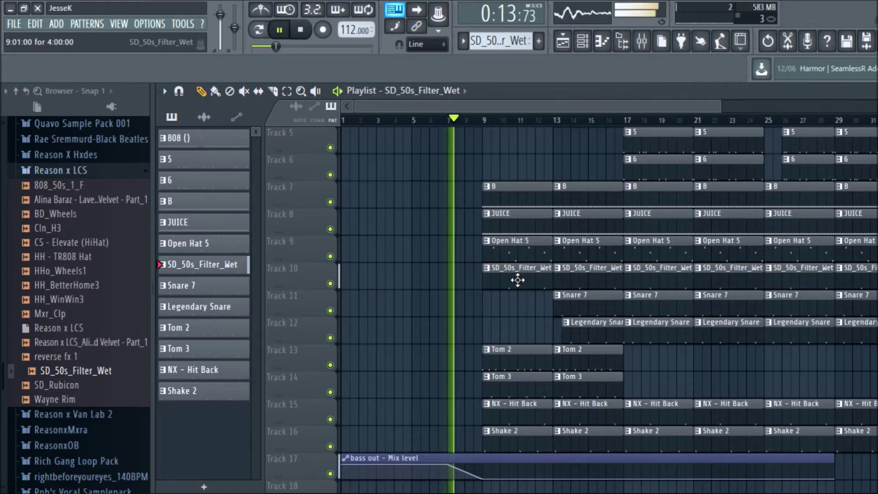
left_click_drag(584, 326, 580, 329)
right_click(494, 286)
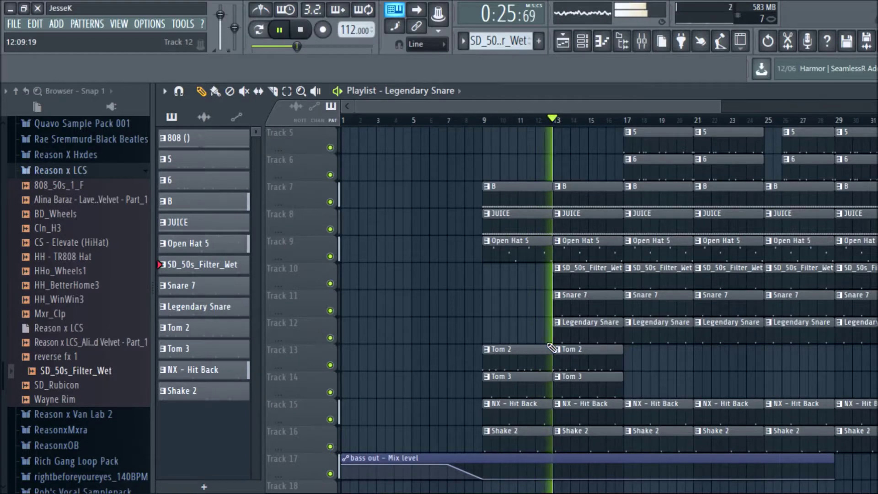
Delete the bar 12 NX - Signature Riser and move the bar 8 riser to bar 16 on Track 2.
scroll(551, 172, "up", 4)
key("space")
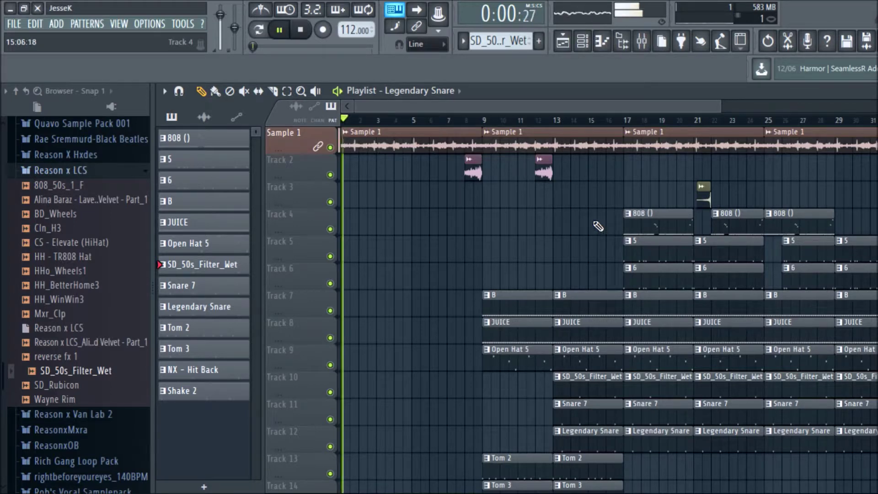
right_click(544, 172)
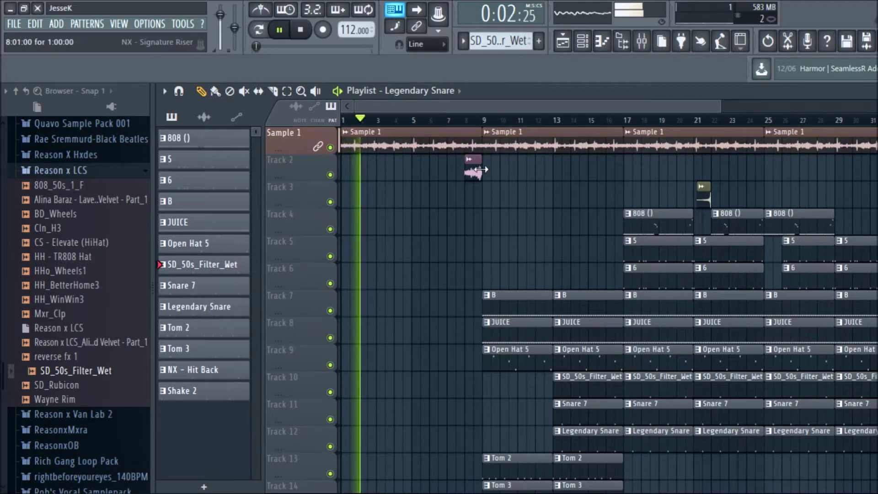
left_click_drag(473, 172, 606, 172)
Mute Track 13 with the Tom 2 clips and extend the bass out automation clip to bar 33.
scroll(594, 229, "down", 4)
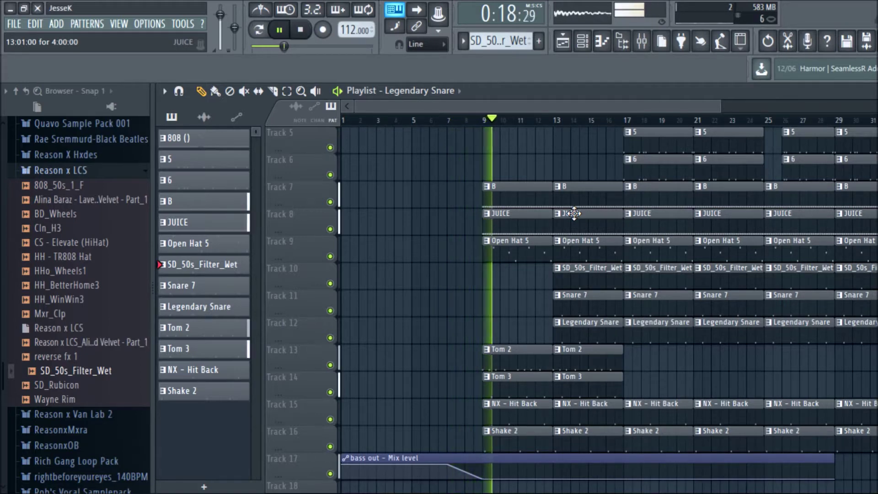
left_click(331, 365)
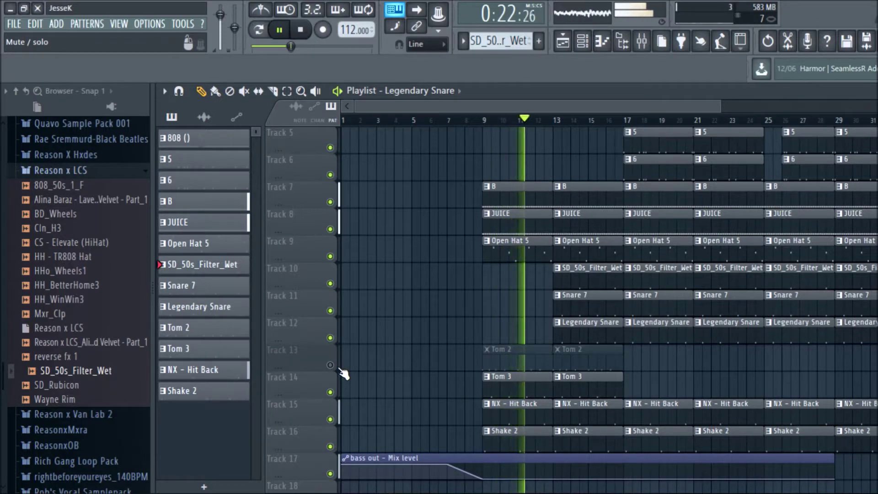
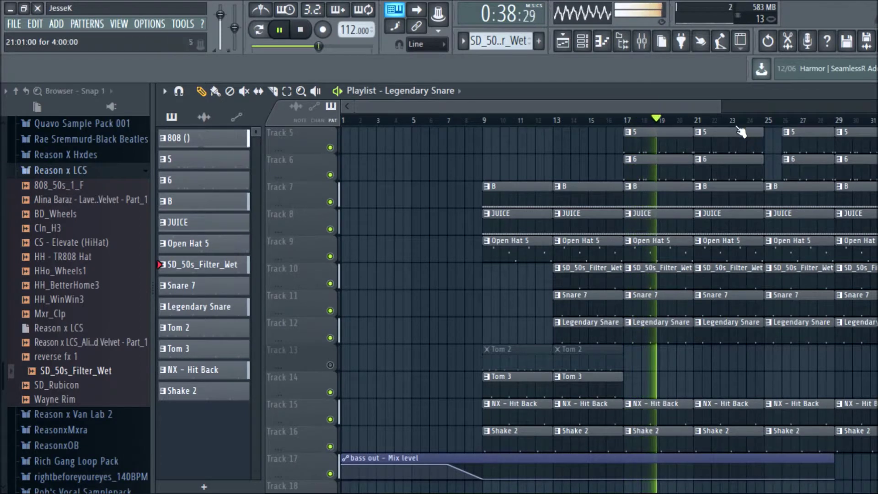
left_click_drag(721, 107, 818, 117)
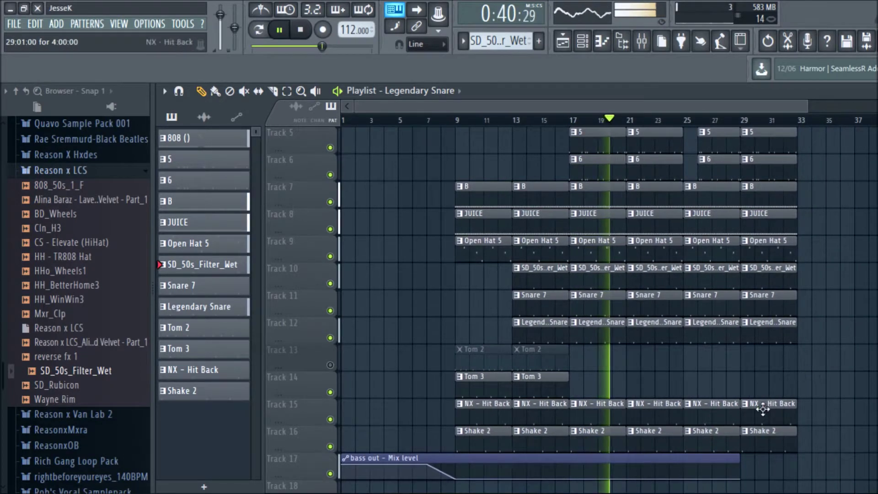
left_click_drag(749, 475, 798, 478)
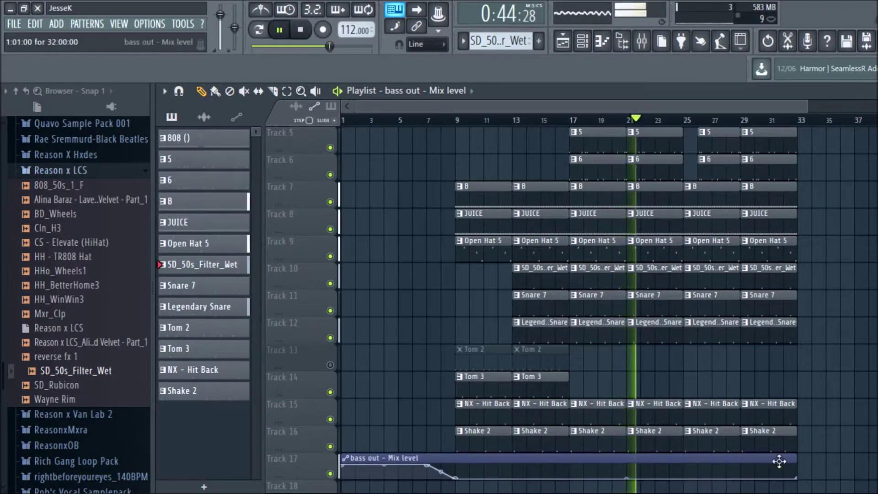
Arrange the 808 clips on Track 4 to start at bars 17, 21, 26 and 29, and move the reverse fx clip to bar 25.
scroll(757, 403, "up", 2)
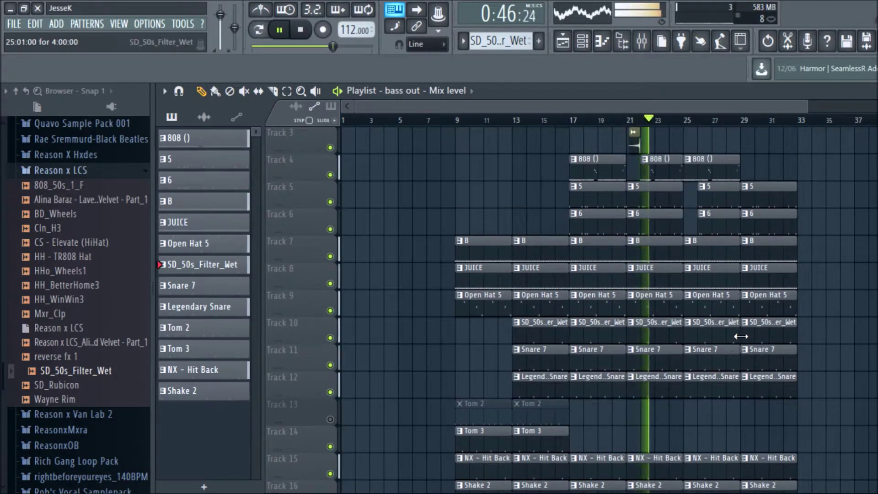
key("space")
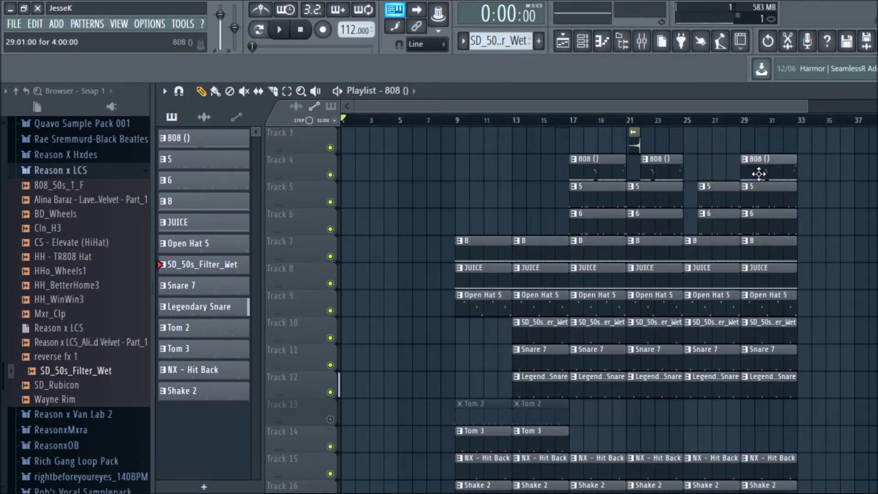
left_click_drag(691, 172, 731, 171)
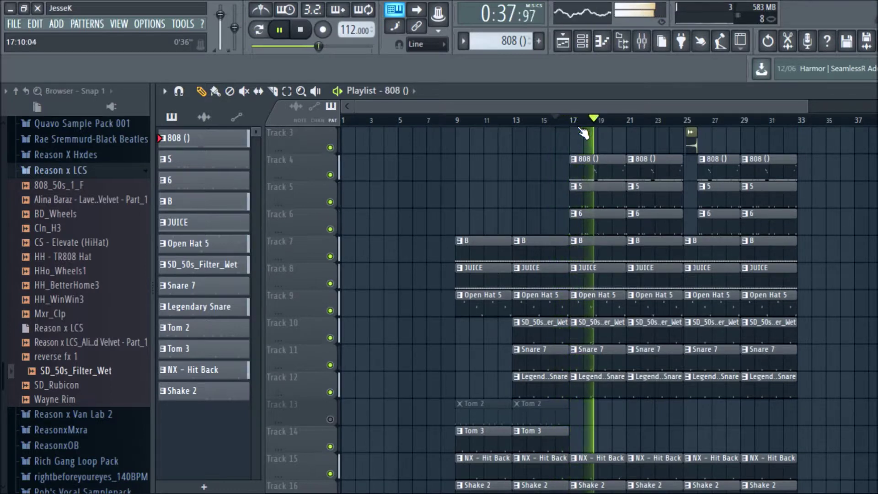
Delete the bar 29 clips on Tracks 4 to 12 and add a Tom 3 clip at bar 29 on Track 14.
right_click(780, 385)
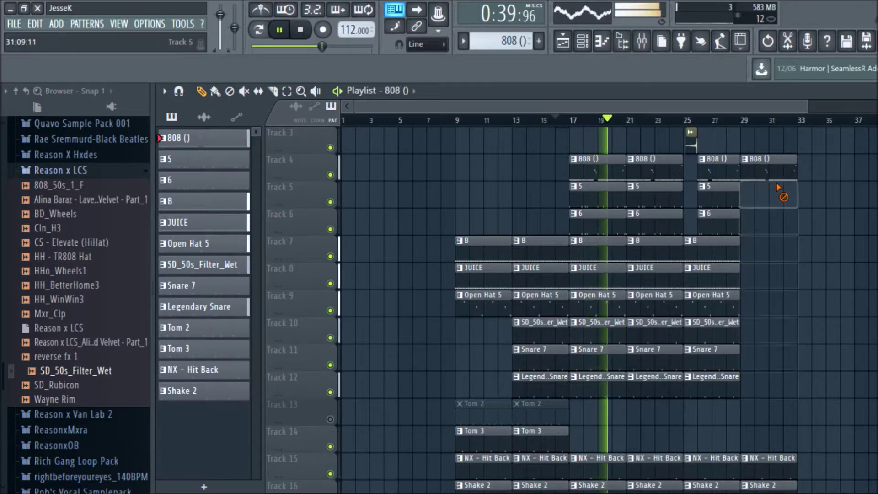
scroll(718, 187, "up", 2)
scroll(776, 195, "down", 4)
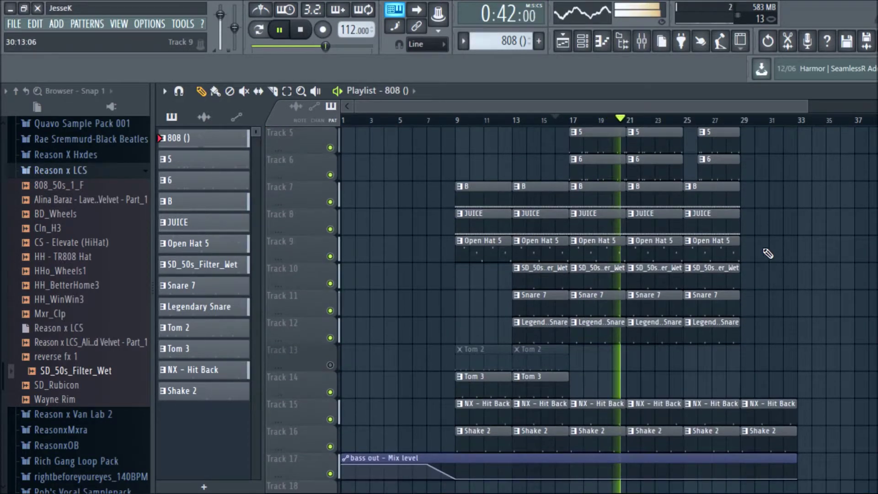
left_click(747, 379)
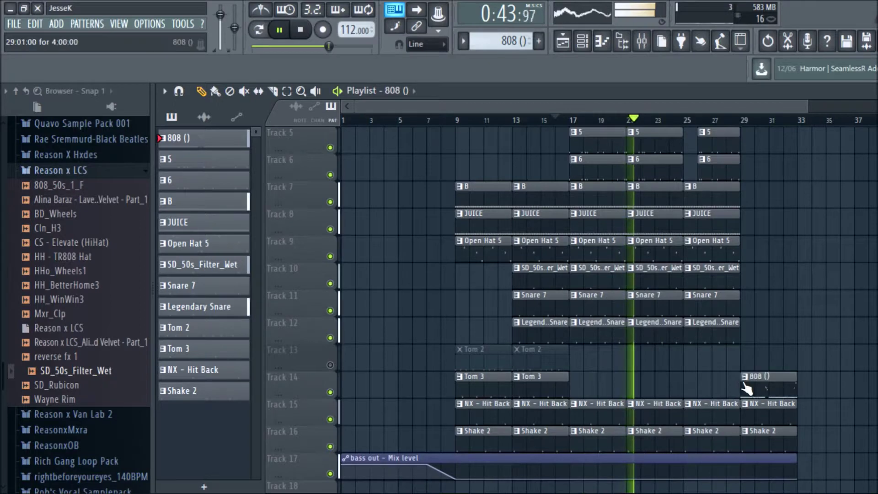
right_click(745, 382)
left_click(739, 388)
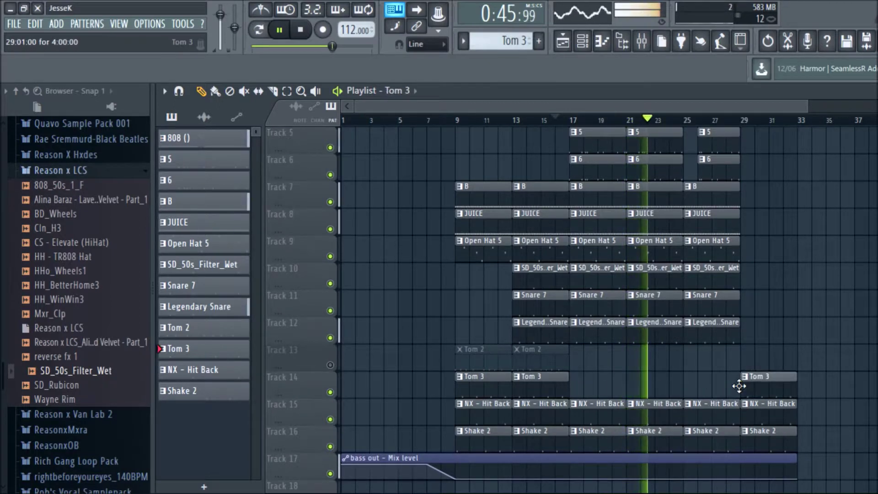
Add a Snare 7 clip on Track 11 and a Legendary Snare clip on Track 12 at bar 29.
left_click(727, 296)
left_click(749, 311)
left_click(735, 326)
left_click(745, 332)
Add B, JUICE and Open Hat 5 clips at bar 29 on Tracks 7 to 9.
left_click(731, 194)
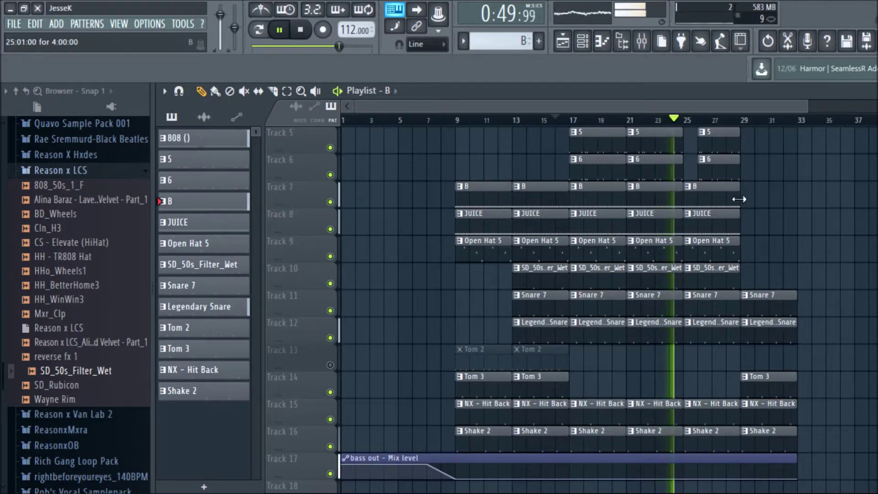
left_click(745, 195)
left_click(735, 219)
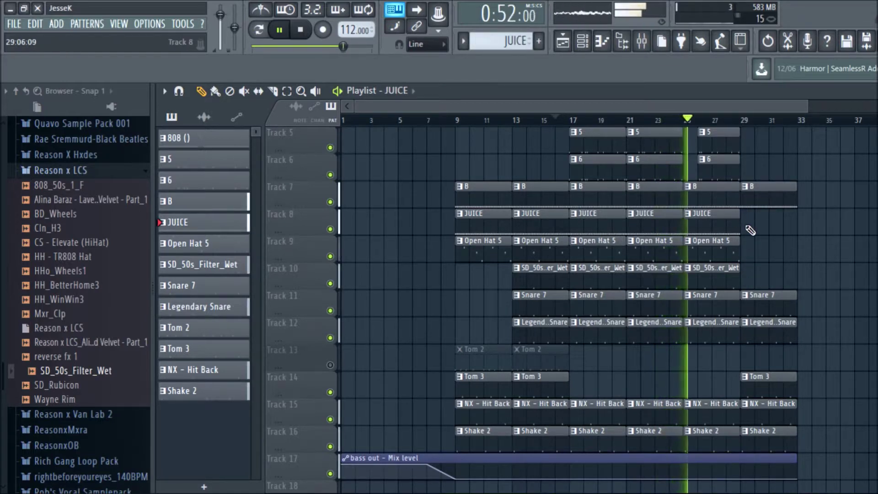
left_click(746, 224)
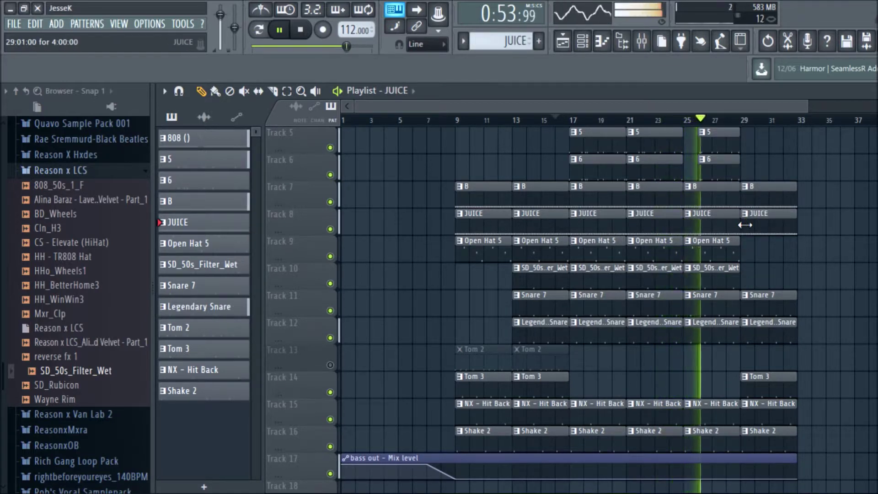
left_click(730, 254)
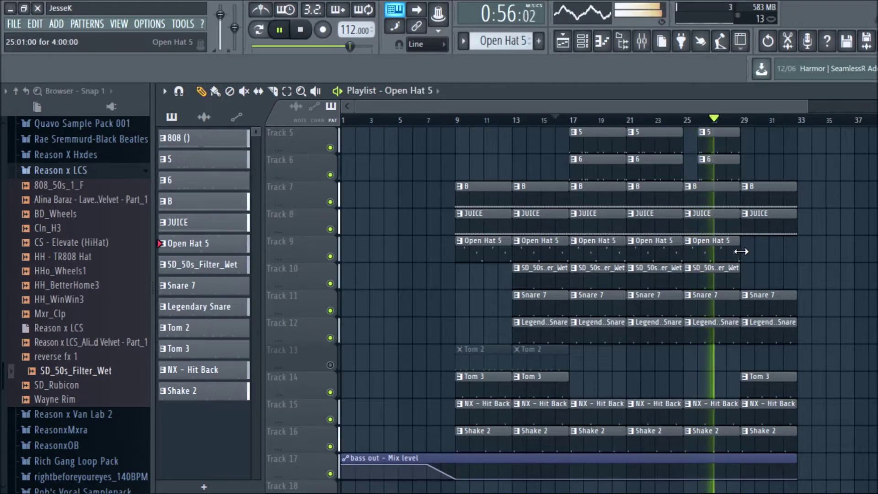
left_click(741, 249)
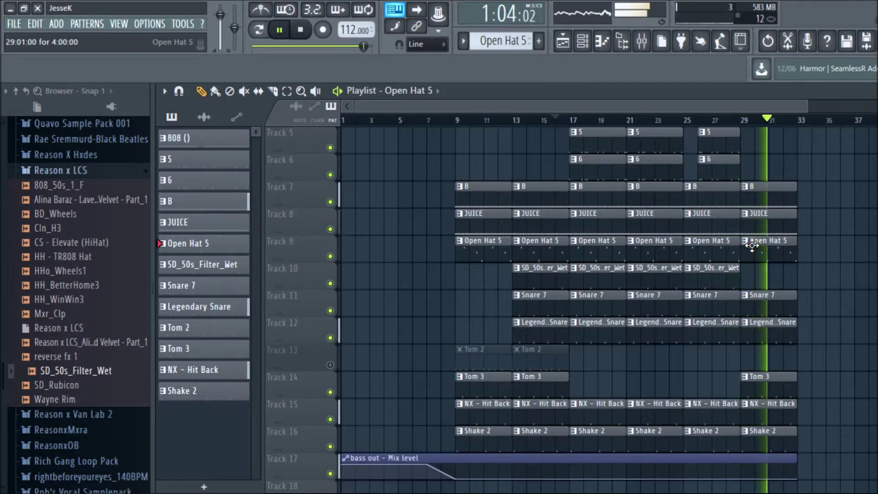
Delete the bar 29 Snare 7 and Legendary Snare clips and restart playback.
key("space")
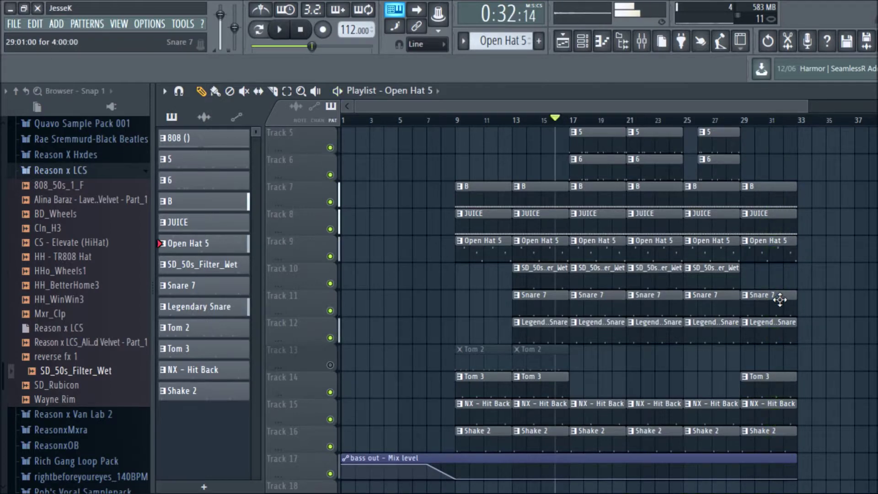
right_click(780, 298)
right_click(784, 326)
key("space")
Lock Track 2 with the riser and Track 3 with the reverse fx to their content.
scroll(729, 134, "up", 3)
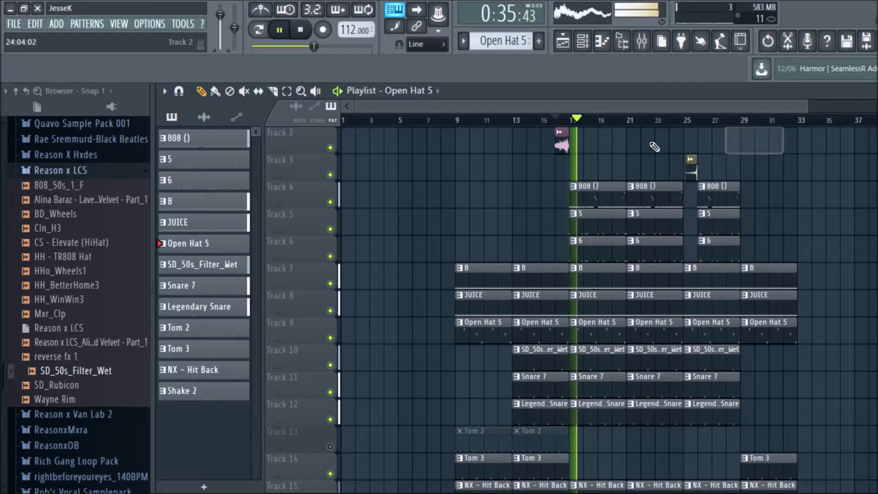
scroll(588, 158, "up", 1)
scroll(589, 158, "up", 1)
right_click(316, 160)
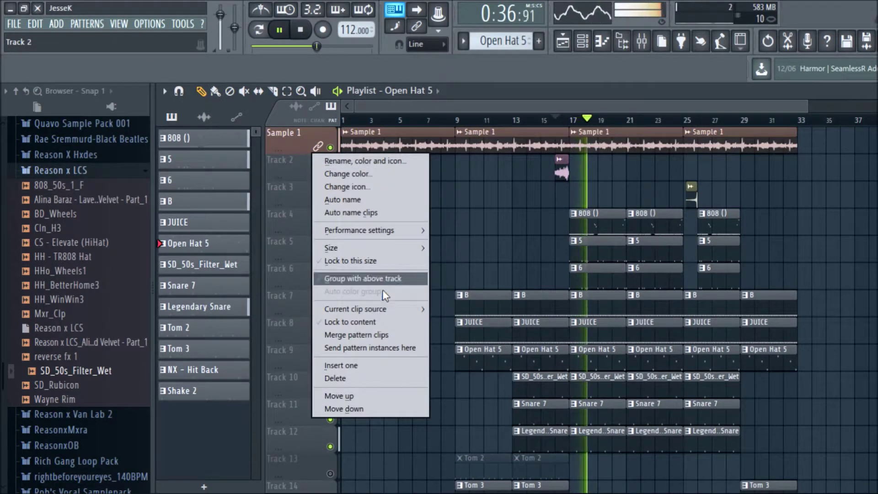
left_click(379, 317)
right_click(311, 181)
left_click(379, 338)
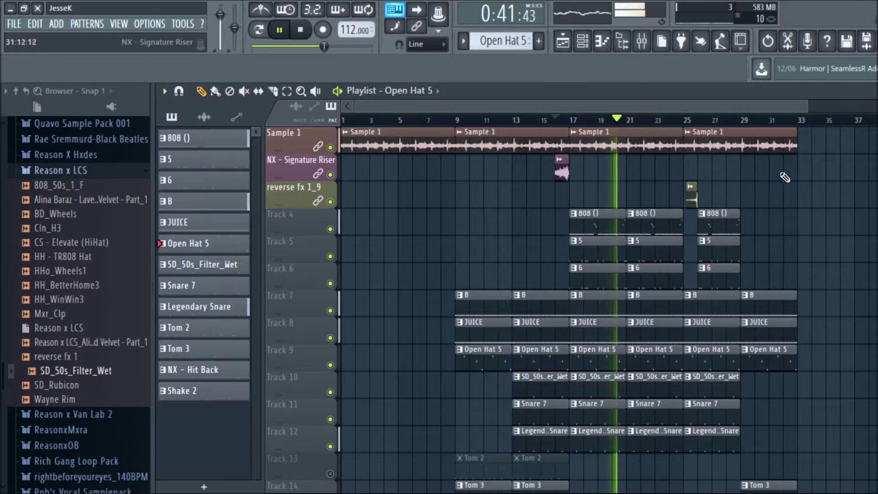
Place a signature riser clip at bar 32 on Track 2 and a Sample 1 clip at bar 33 on Track 1, and stop playback.
scroll(799, 122, "up", 4)
scroll(798, 129, "up", 1)
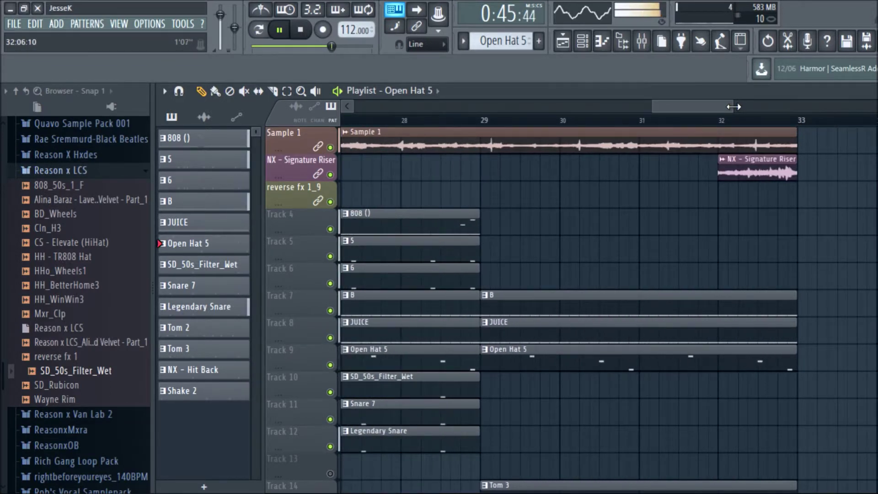
left_click_drag(734, 106, 741, 107)
left_click_drag(653, 107, 566, 111)
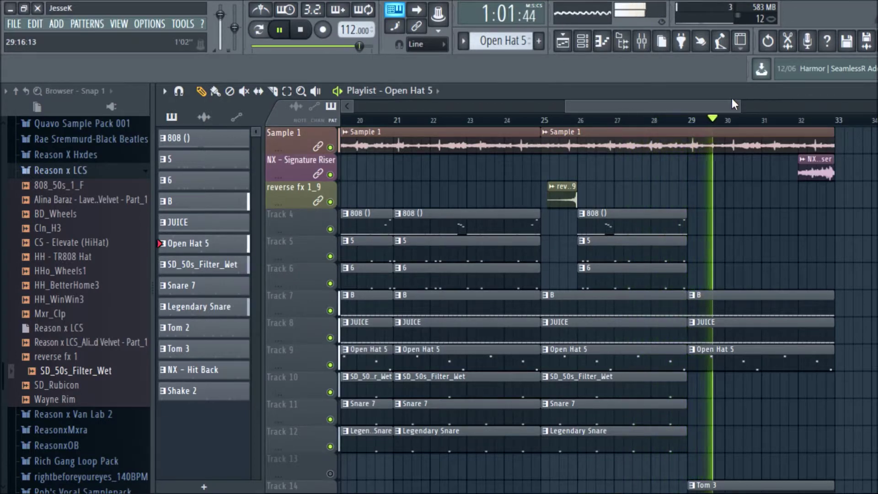
left_click_drag(741, 105, 780, 106)
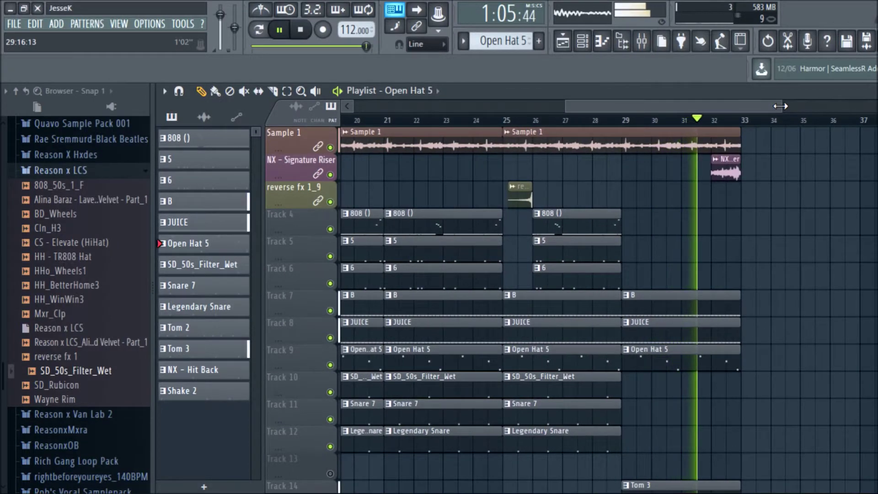
left_click(748, 142)
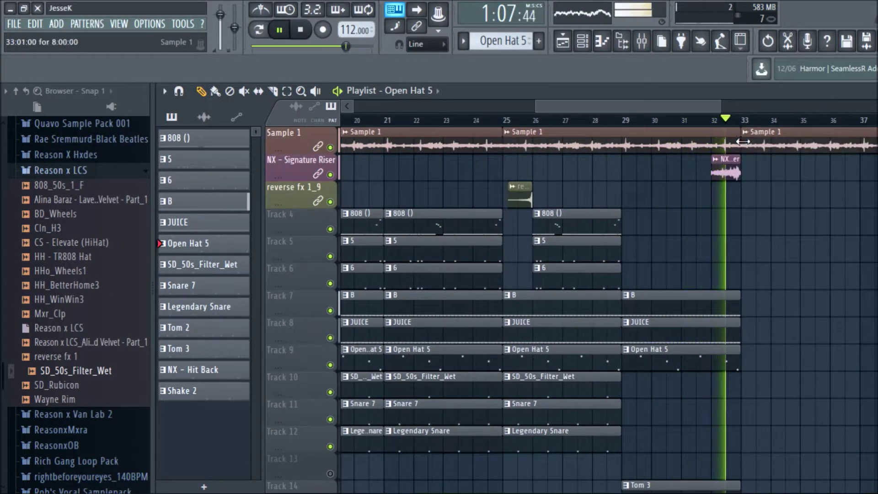
key("space")
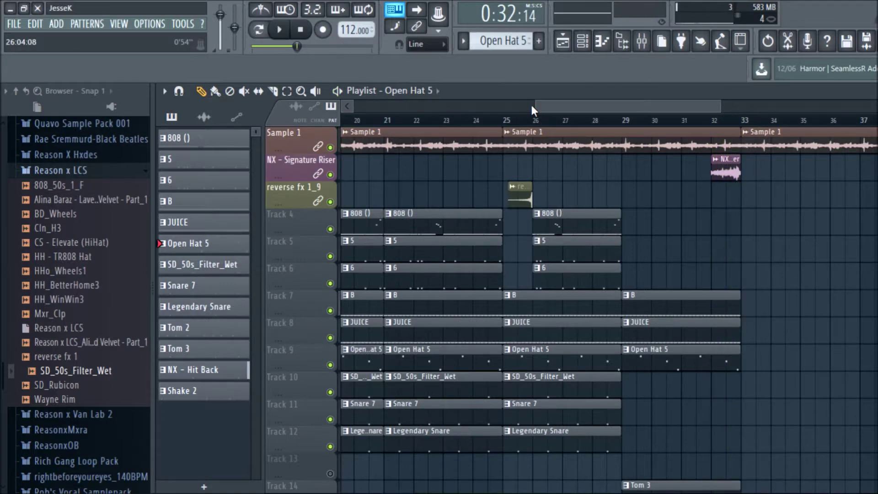
Move the bass out – Mix level automation clip down to Track 19.
left_click_drag(537, 109, 355, 109)
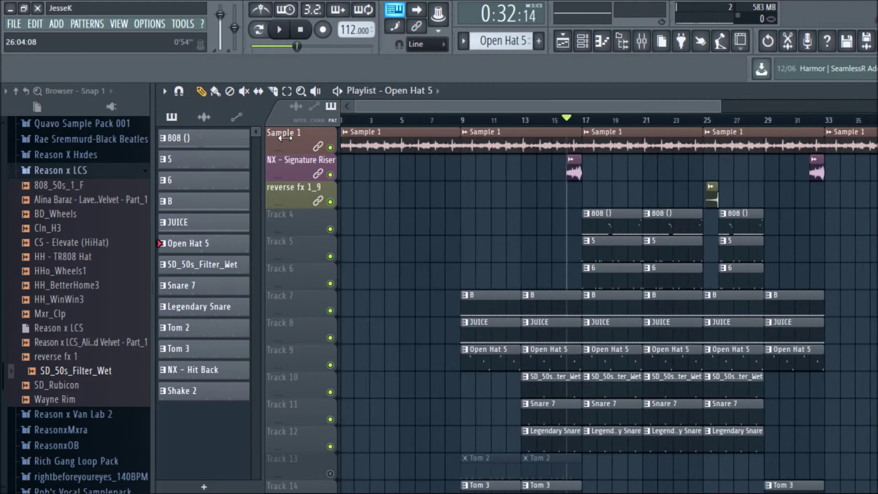
scroll(567, 320, "down", 3)
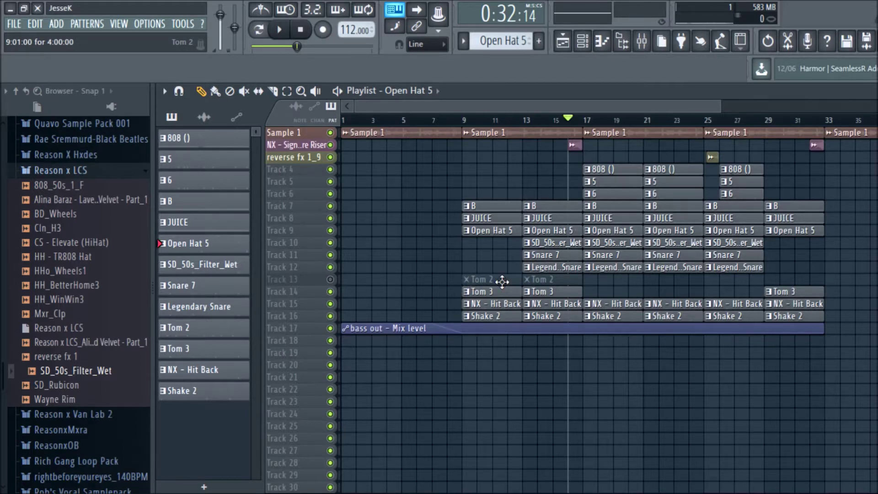
left_click_drag(516, 333, 515, 358)
left_click(643, 51)
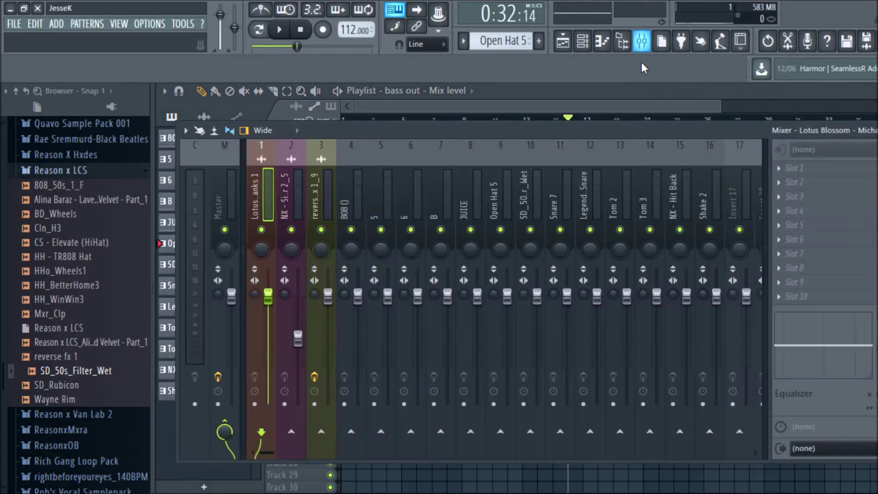
left_click(482, 104)
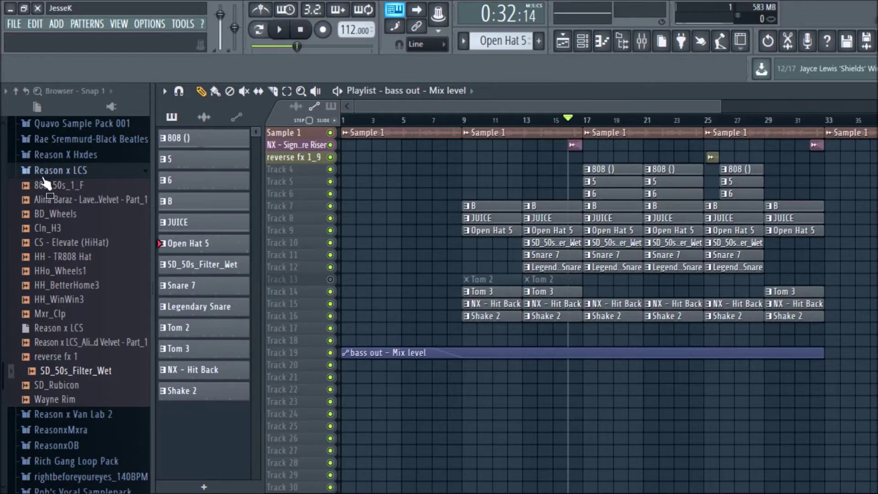
Collapse the Reason x LCS and MMMRI. VOL. 1 sample folders in the browser.
left_click(44, 174)
scroll(92, 275, "down", 10)
scroll(91, 274, "up", 6)
left_click(96, 317)
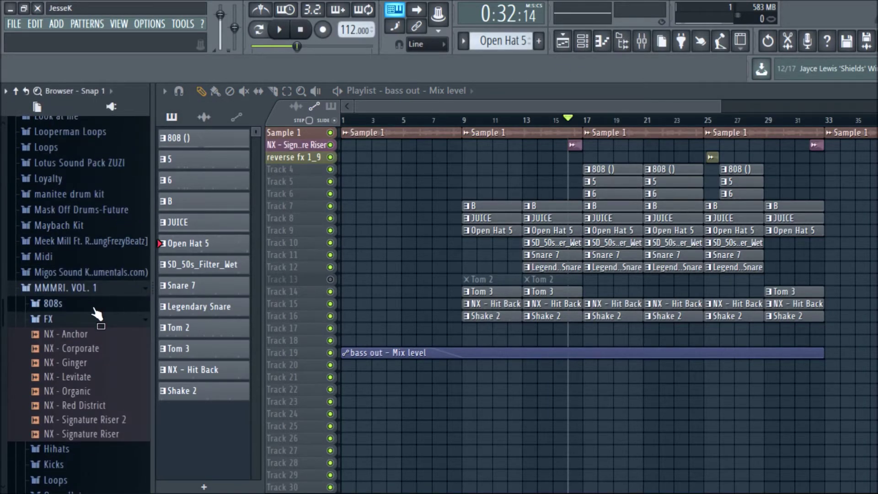
left_click(95, 288)
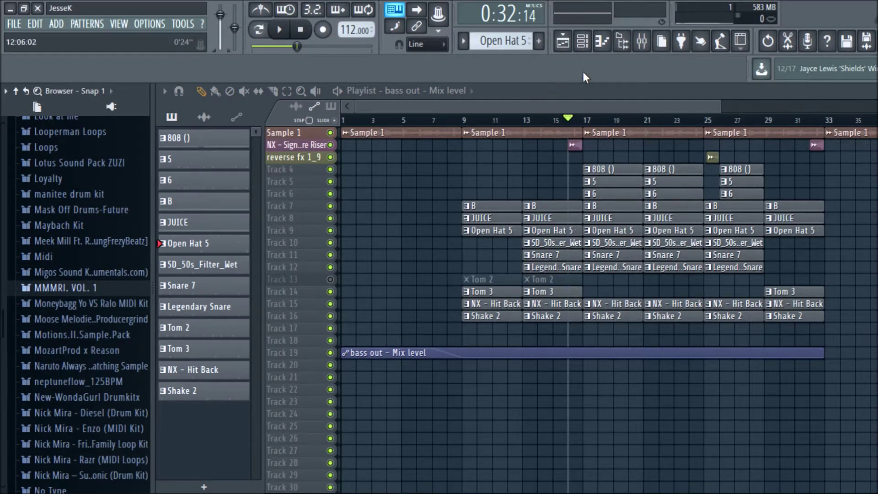
Load Edison into the first effect slot of mixer insert 17.
left_click(588, 50)
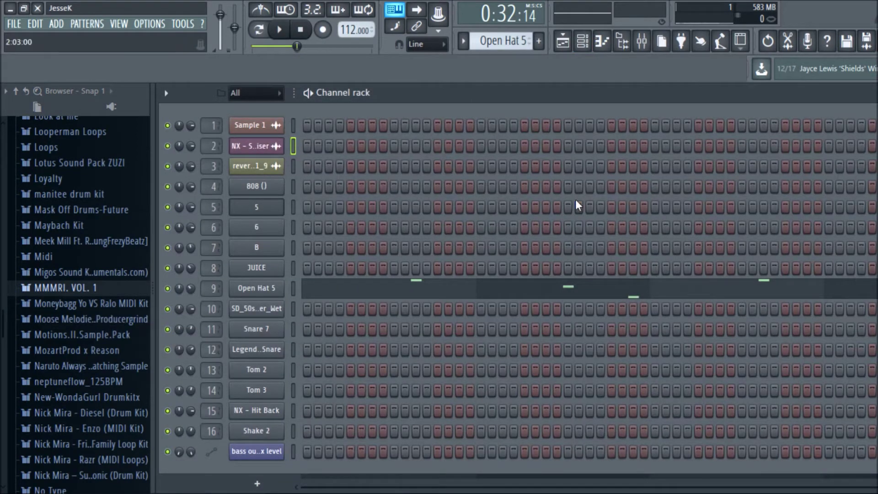
left_click(643, 43)
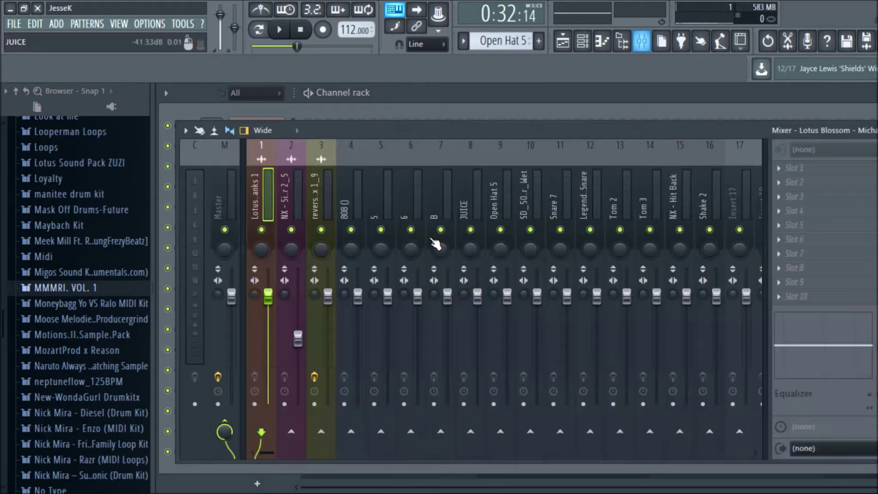
left_click(731, 212)
left_click(795, 167)
mouse_move(790, 183)
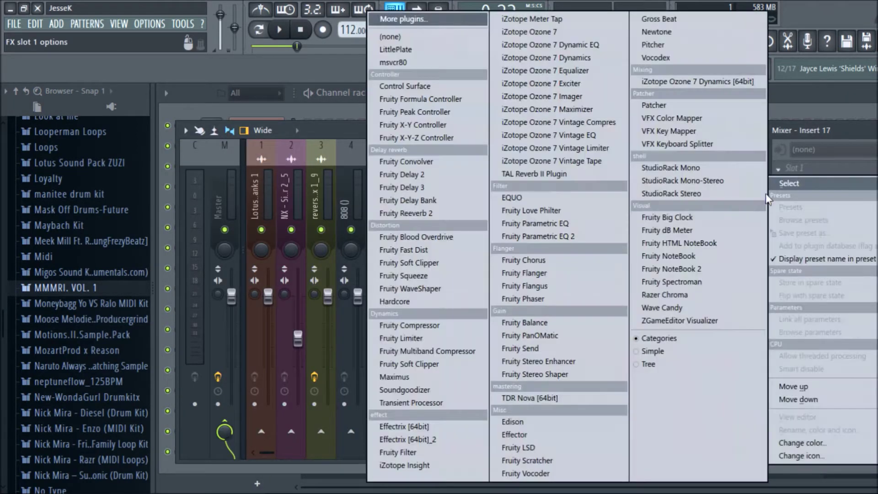
left_click(571, 421)
Load the reason_tag sample from the Beat Tags(Tori) folder into Edison.
scroll(114, 270, "up", 12)
scroll(114, 269, "up", 20)
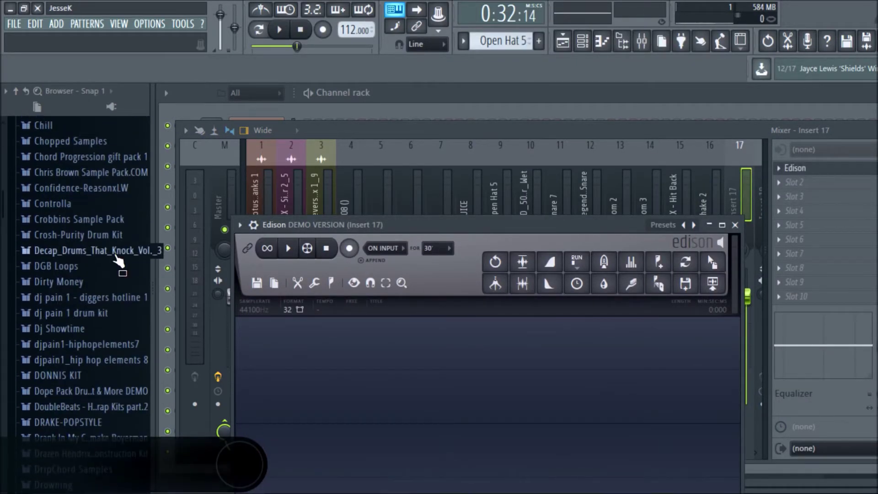
scroll(117, 261, "up", 12)
scroll(108, 262, "down", 3)
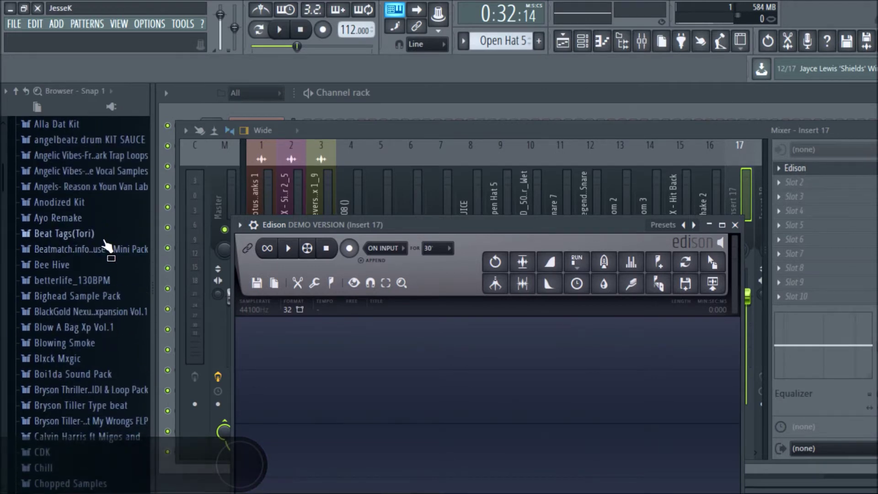
left_click(104, 238)
left_click_drag(85, 321, 312, 351)
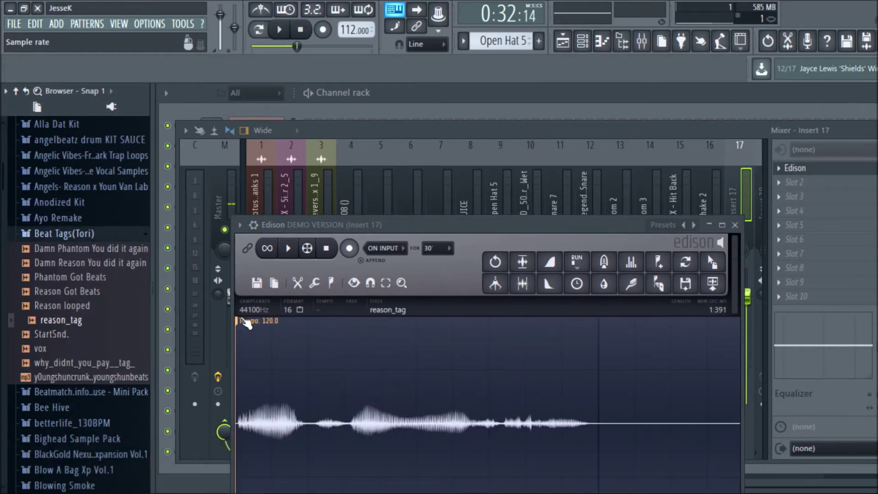
Delete the tempo marker from the reason_tag audio in Edison and send the audio to the playlist.
right_click(241, 324)
left_click(258, 341)
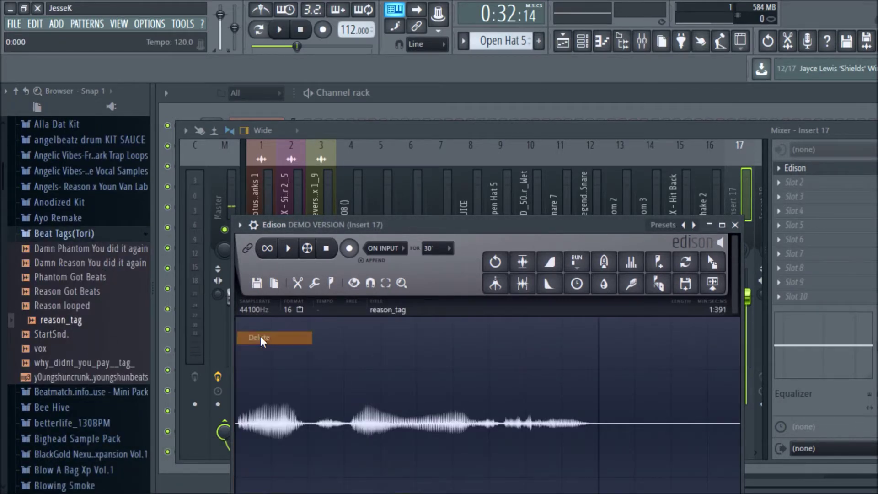
left_click(713, 283)
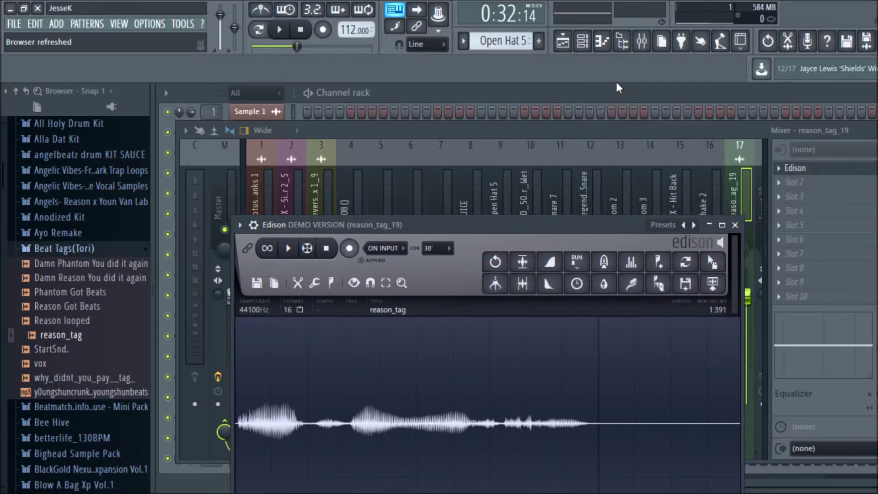
Move the reason_tag clip to bar 6 on Track 18 and restart the song from the beginning.
left_click(574, 43)
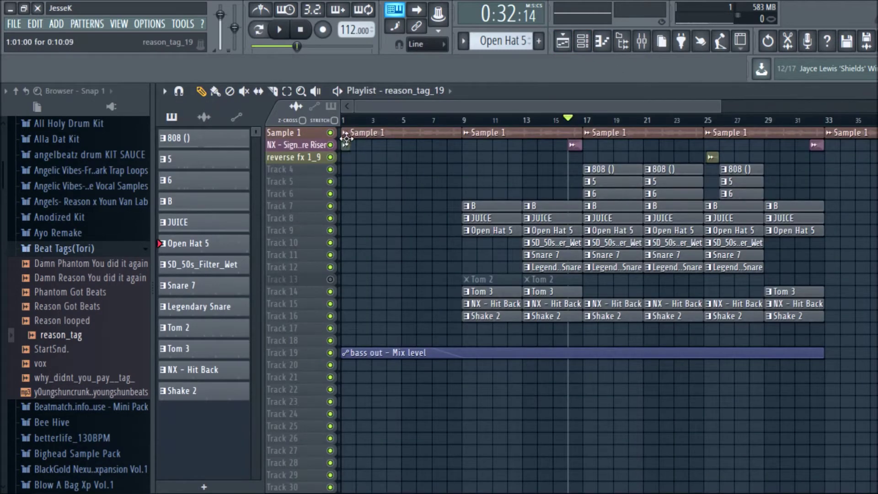
mouse_move(346, 137)
left_mouse_down()
mouse_move(402, 189)
mouse_move(371, 122)
mouse_move(407, 195)
mouse_move(407, 227)
mouse_move(355, 132)
left_mouse_up()
left_click(302, 31)
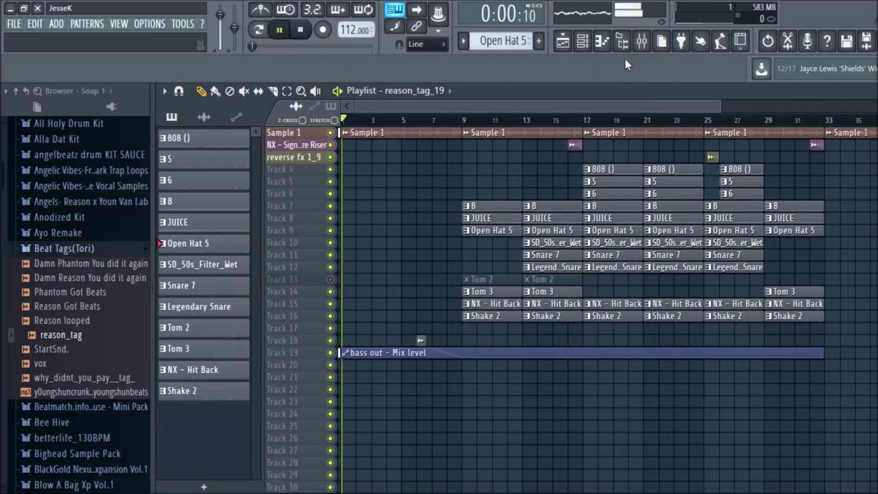
Apply the Whats your Reason tag mixer preset to insert 17 and check its tags delay effect.
left_click(642, 42)
scroll(107, 223, "up", 7)
scroll(107, 223, "up", 2)
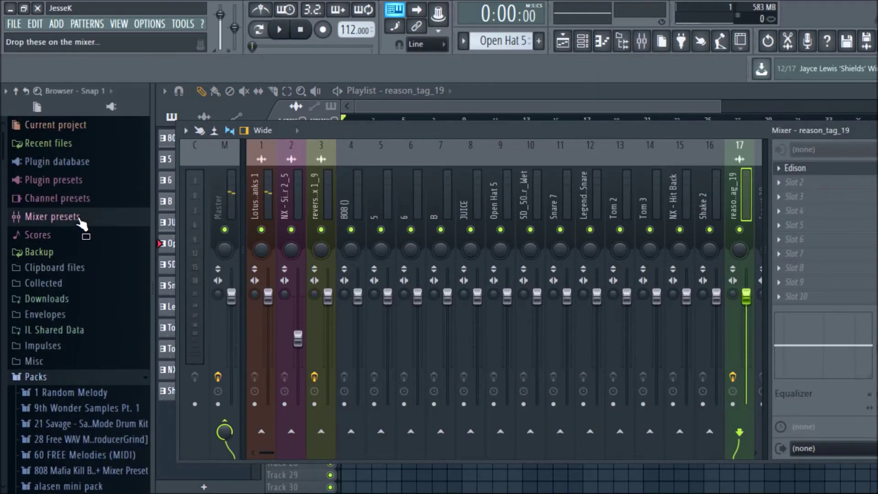
left_click(85, 219)
left_click_drag(688, 292, 744, 201)
left_click(796, 212)
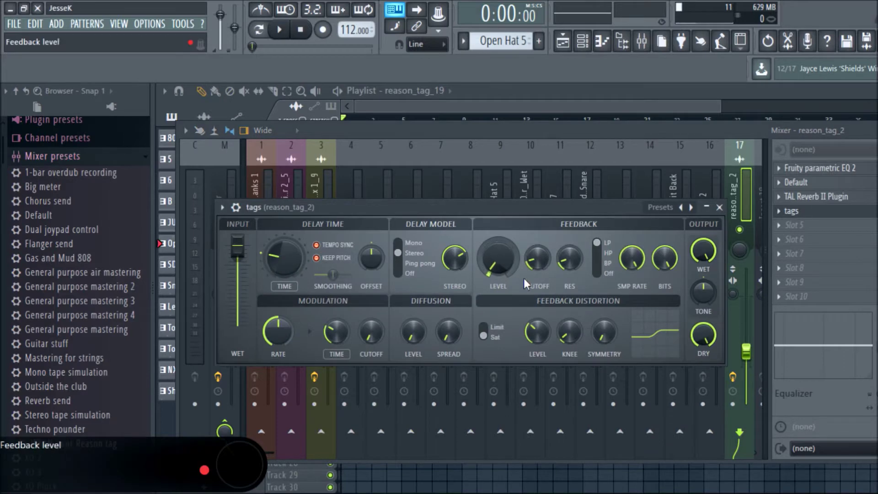
key("Escape")
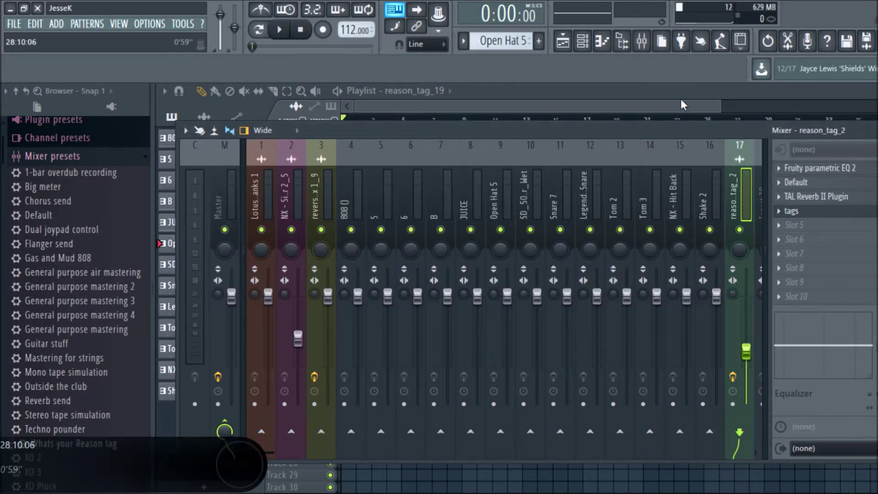
Normalize the reason_tag sample and lower its channel volume while the song plays.
left_click(668, 106)
key("space")
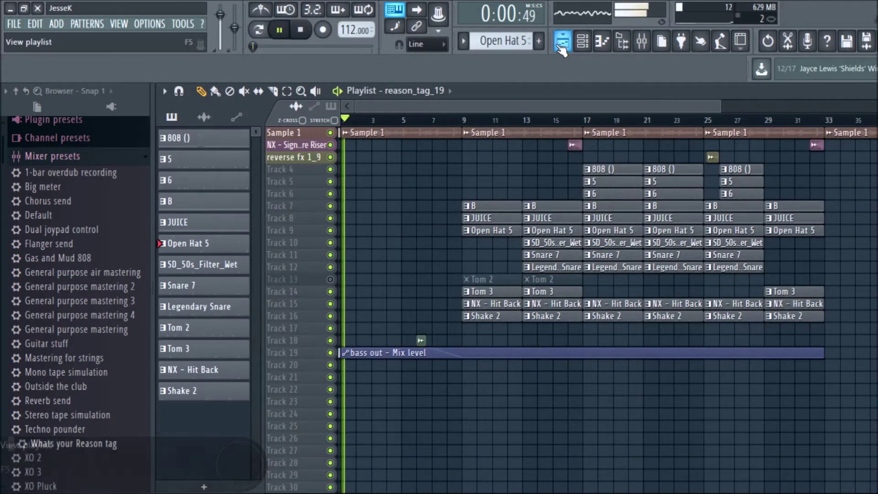
left_click(582, 41)
left_click(259, 455)
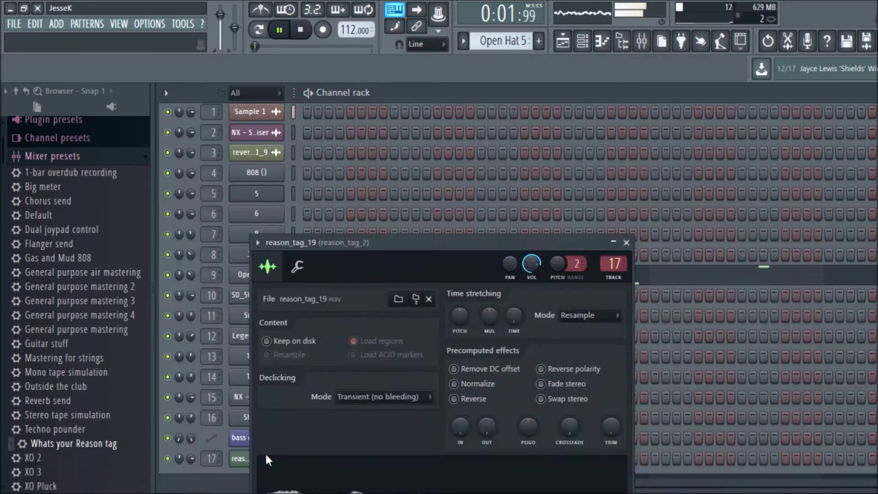
left_click(483, 384)
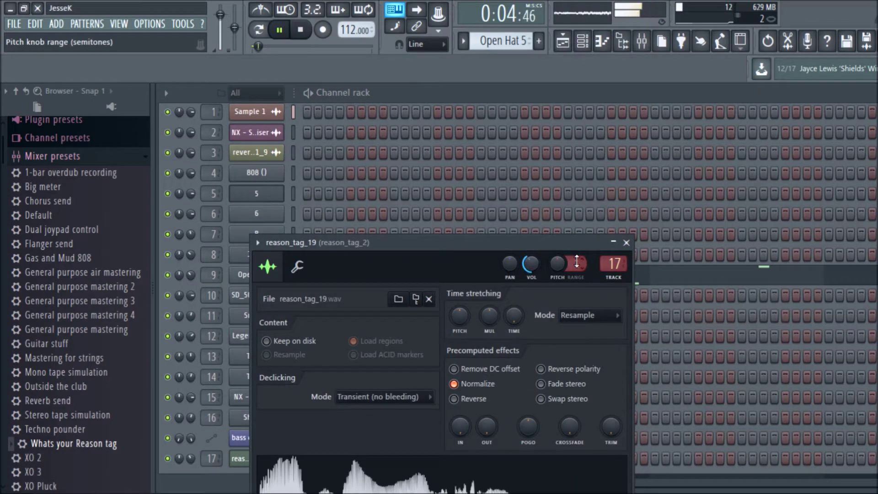
left_click(564, 42)
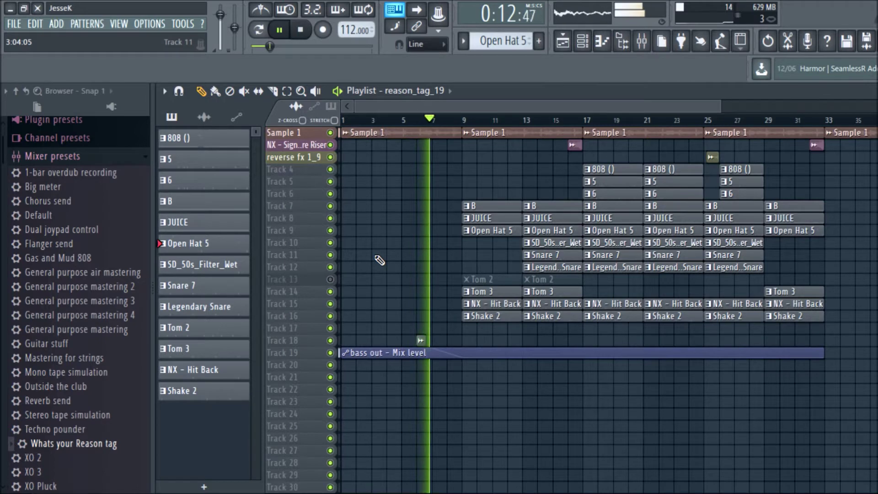
Replay the song from the start and reposition the reason_tag clip on Track 18 at bar 8.
left_click(652, 43)
key("space")
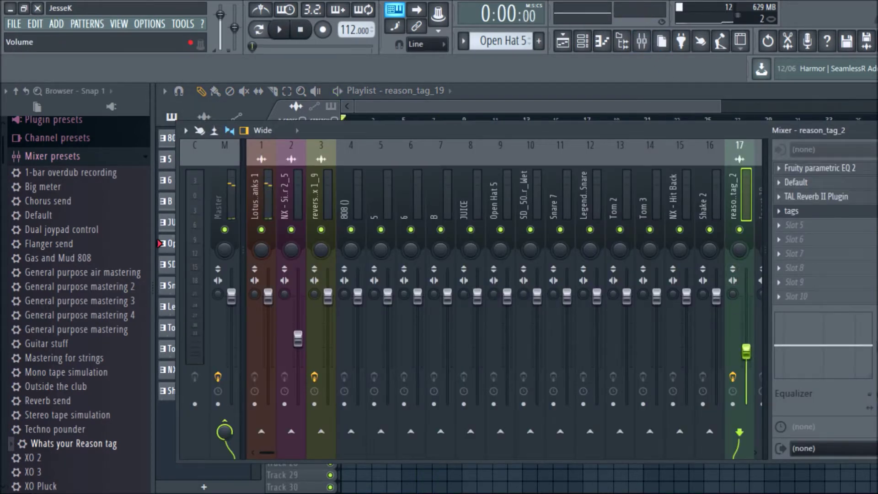
left_click(546, 100)
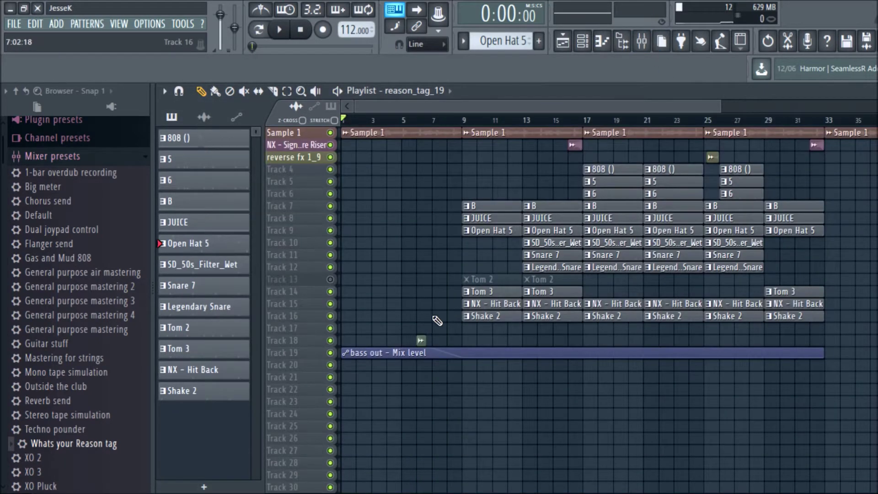
key("space")
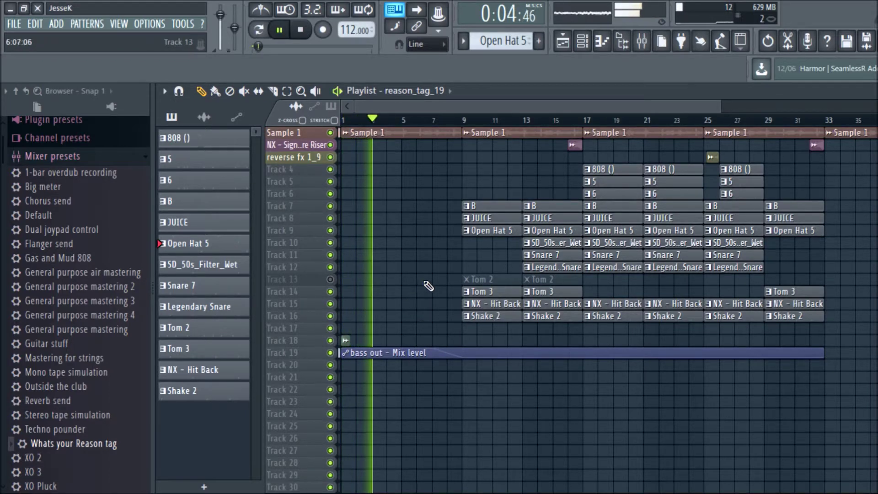
left_click_drag(348, 337, 450, 336)
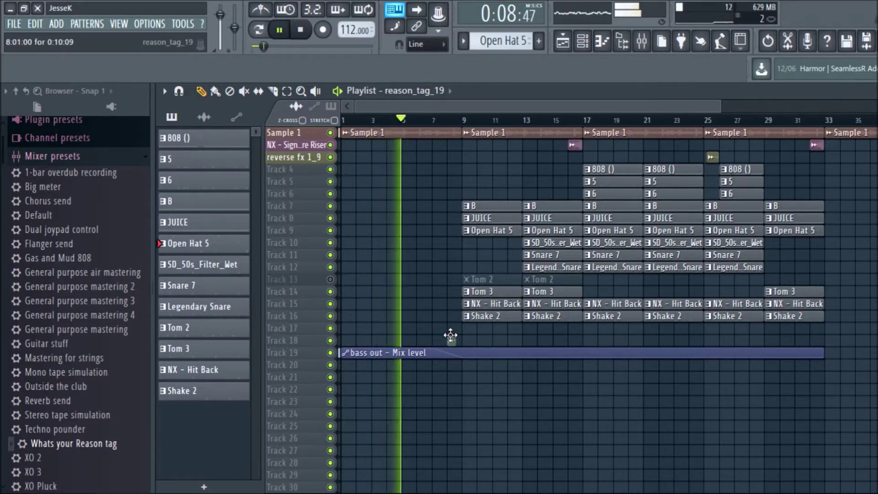
scroll(454, 126, "up", 3)
scroll(455, 126, "up", 3)
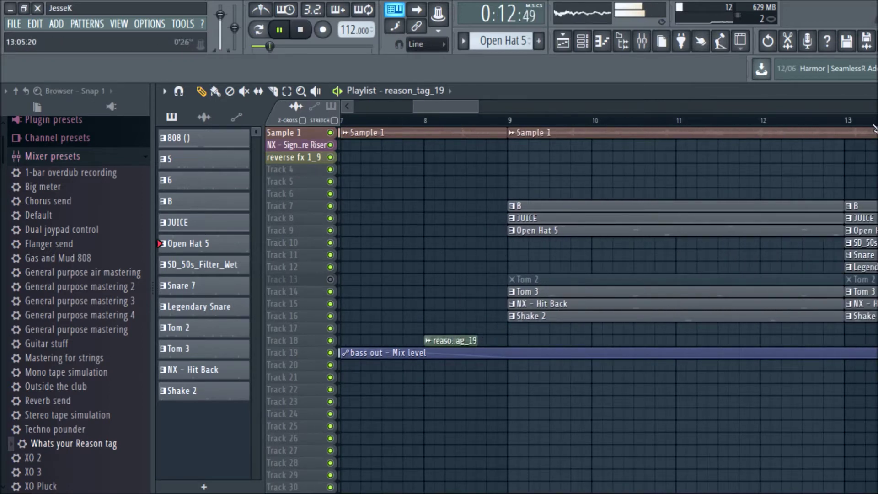
scroll(563, 290, "up", 4)
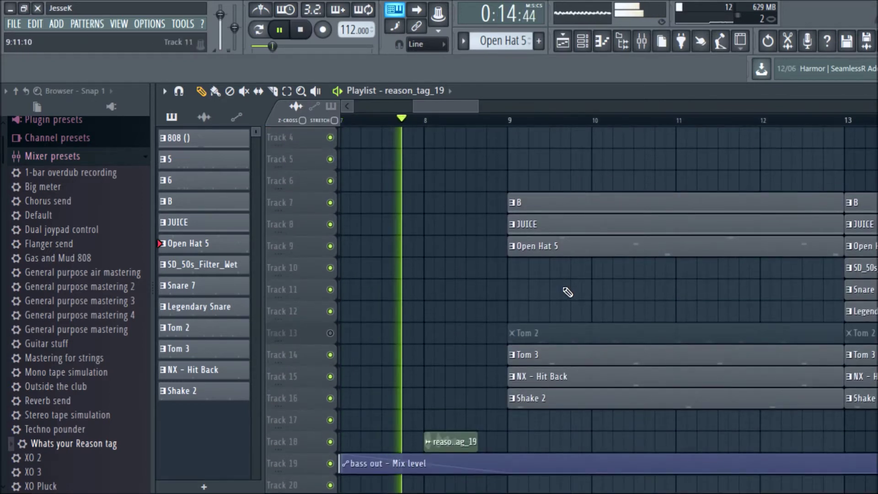
Stop the song and pull the faders of mixer inserts 1 to 17 all the way down together.
key("space")
left_click(582, 41)
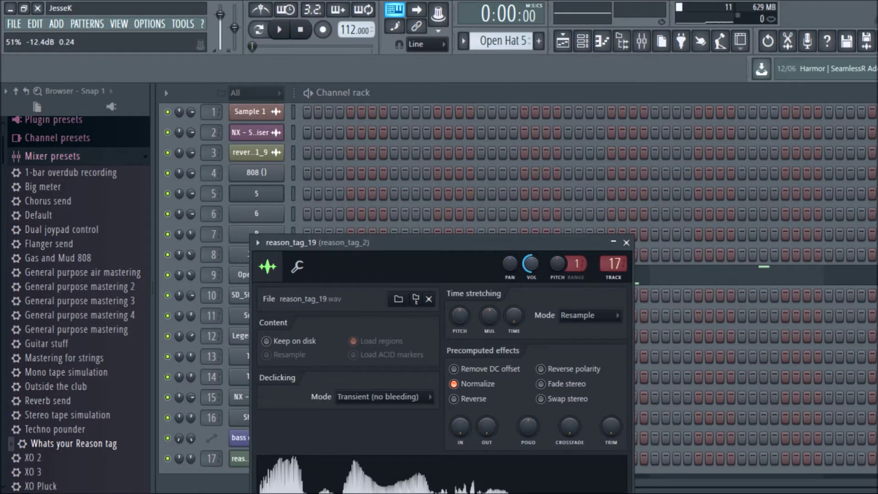
left_click(582, 42)
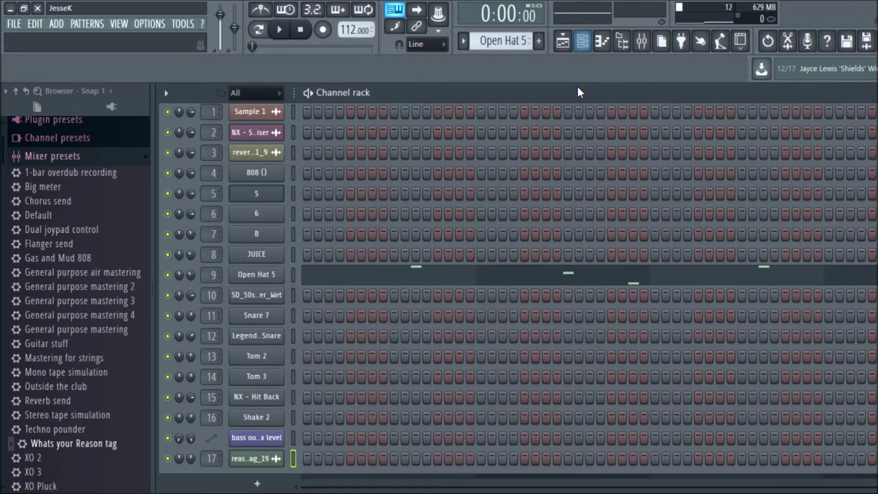
left_click(642, 41)
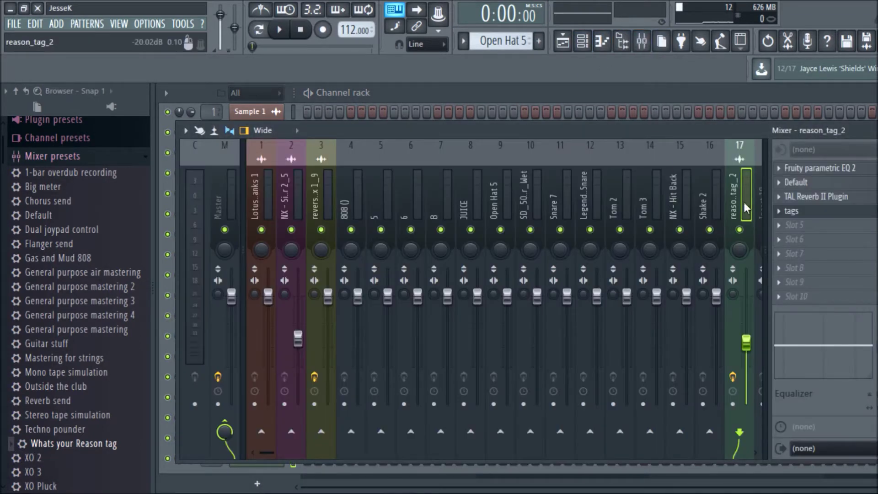
left_click_drag(738, 209, 257, 198)
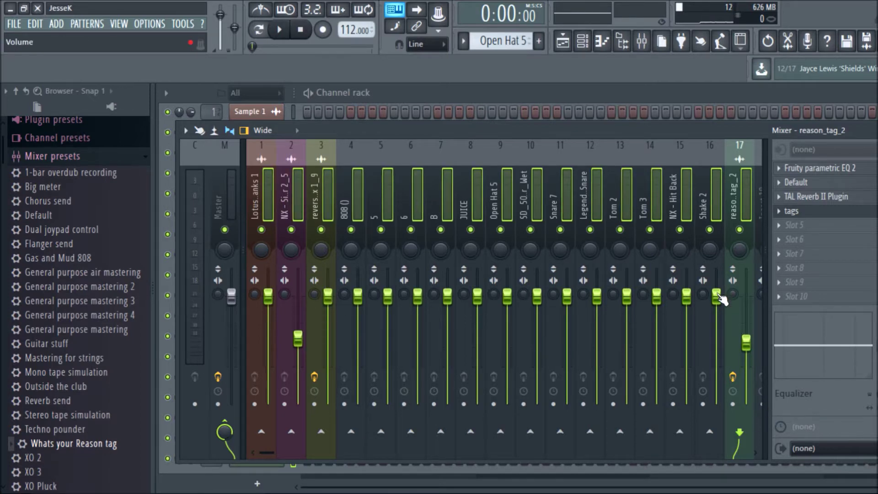
left_click_drag(719, 298, 716, 403)
Set the playback start to bar 9 and raise the Lotus Blossom sample's insert 1 fader partway while listening.
left_click(564, 41)
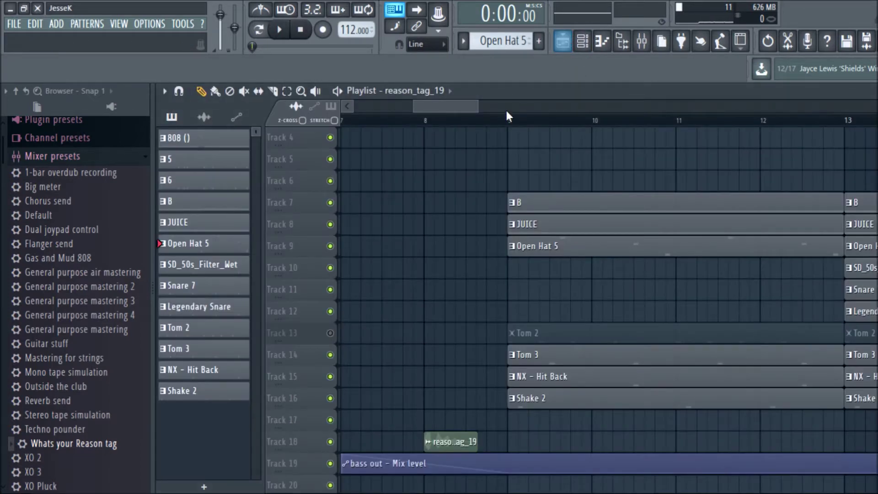
left_click(642, 42)
left_click(258, 211)
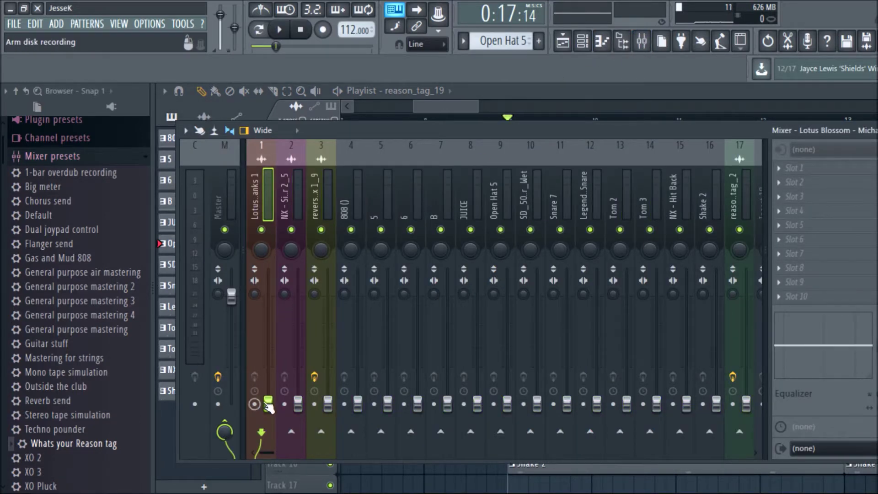
key("space")
left_click_drag(269, 404, 268, 342)
key("space")
Set the Master's stereo separation to 100% merged and bring the insert 1 fader to about -10.0 dB during playback.
left_click_drag(218, 294, 218, 284)
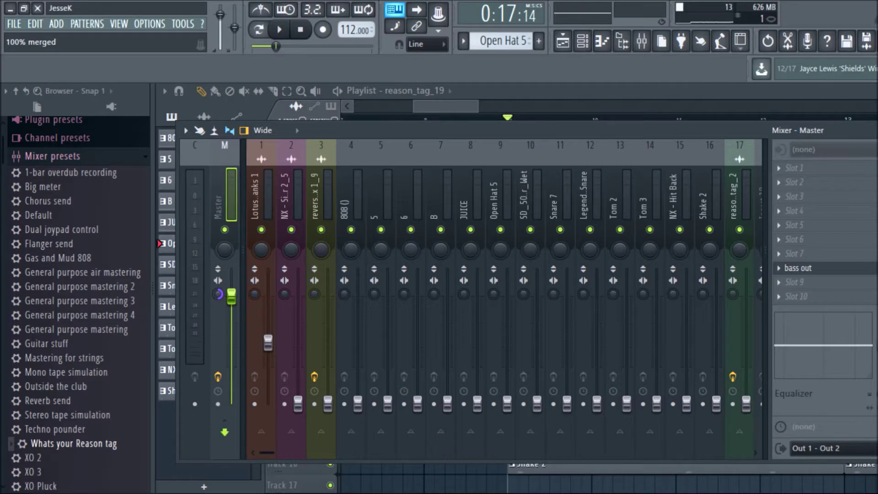
left_click(268, 342)
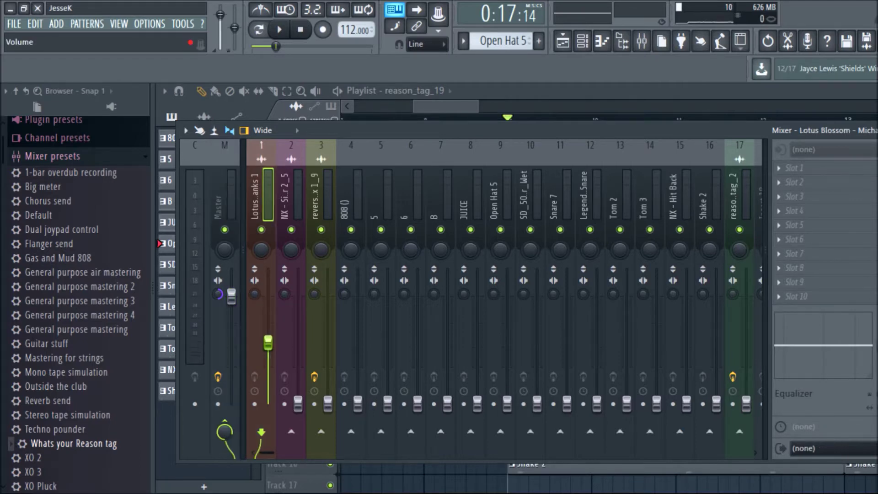
key("space")
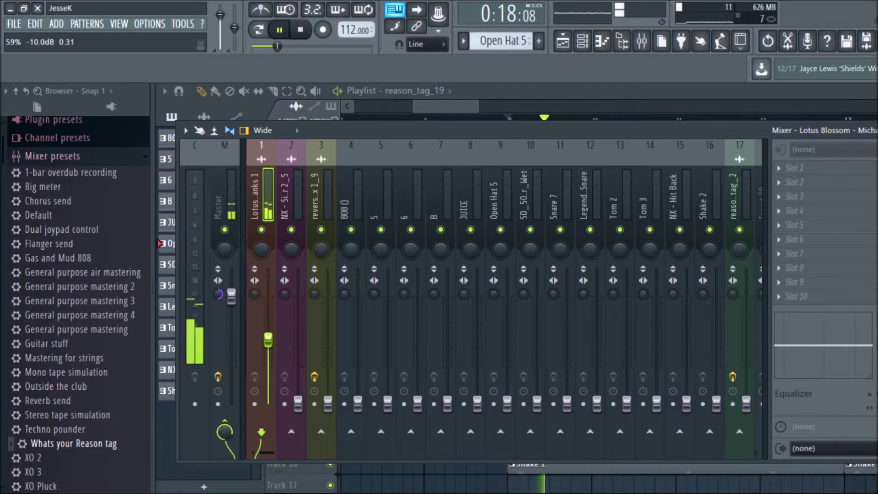
Raise the B insert's fader to about -10.7 dB and nudge the insert 1 sample fader slightly higher.
left_click(471, 110)
key("space")
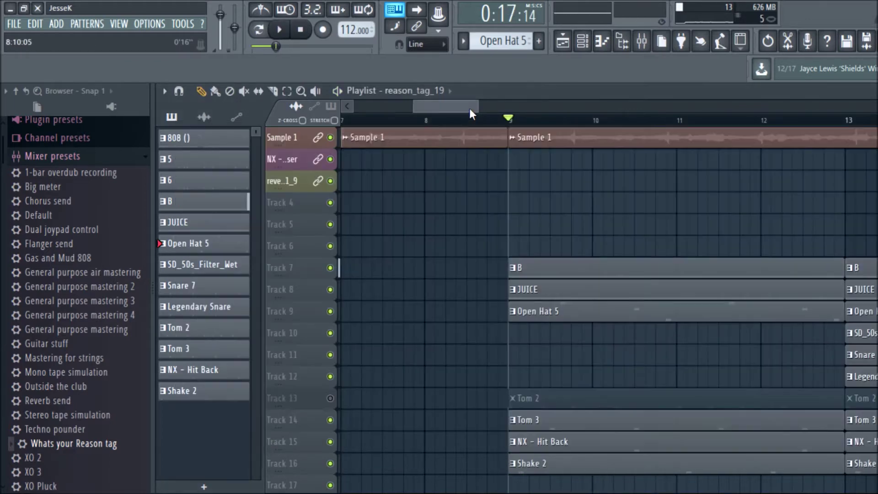
left_click(642, 42)
left_click(438, 350)
left_click_drag(448, 402, 447, 349)
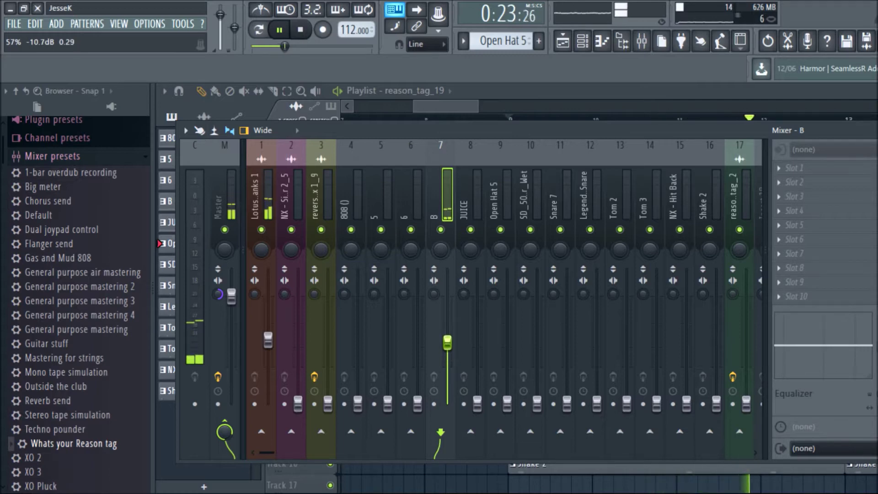
left_click_drag(268, 341, 268, 334)
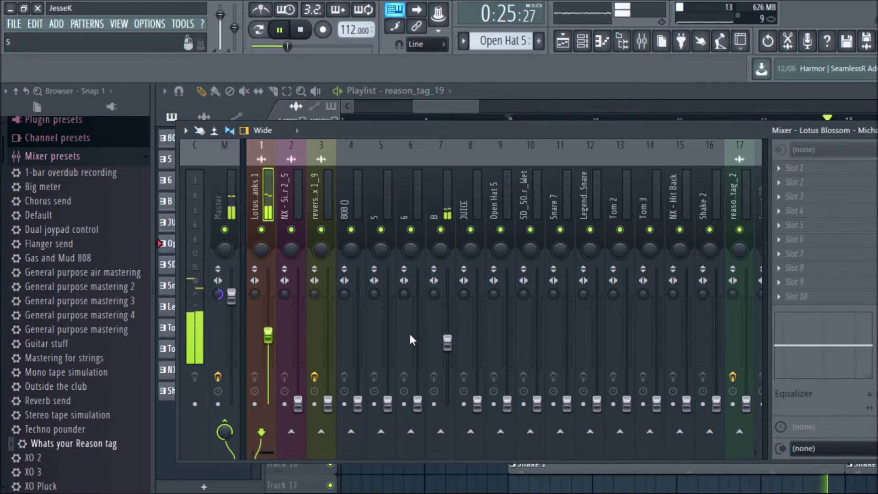
Balance JUICE against B by raising its fader, panning B left and JUICE right, and fine-tuning B's level.
left_click_drag(477, 403, 477, 336)
left_click_drag(440, 249, 440, 275)
left_click_drag(470, 249, 470, 224)
left_click(448, 340)
Raise the Open Hat 5 insert's fader to about -13.1 dB and replay the section from bar 9.
left_click_drag(507, 403, 507, 358)
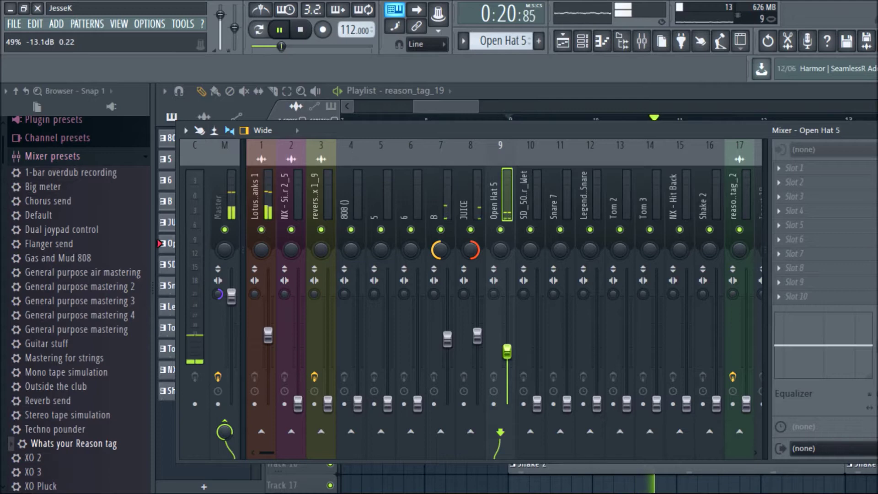
key("space")
key("space")
left_click_drag(537, 404, 538, 385)
key("space")
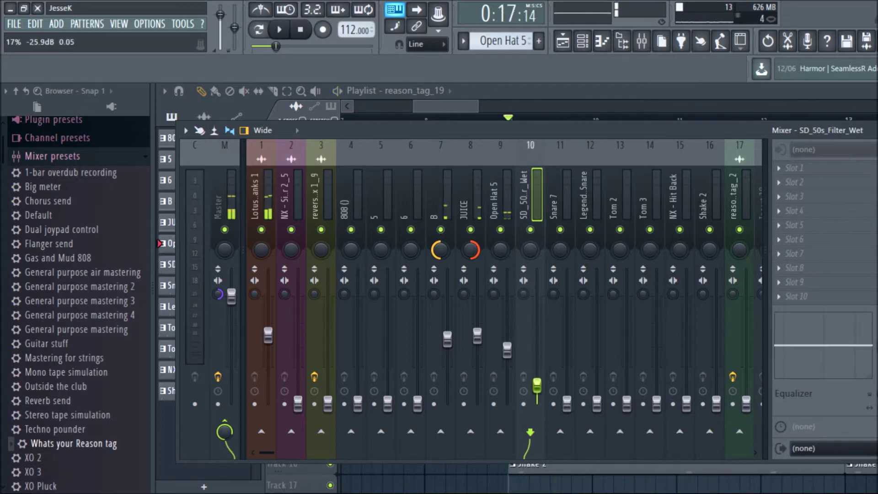
left_click(465, 106)
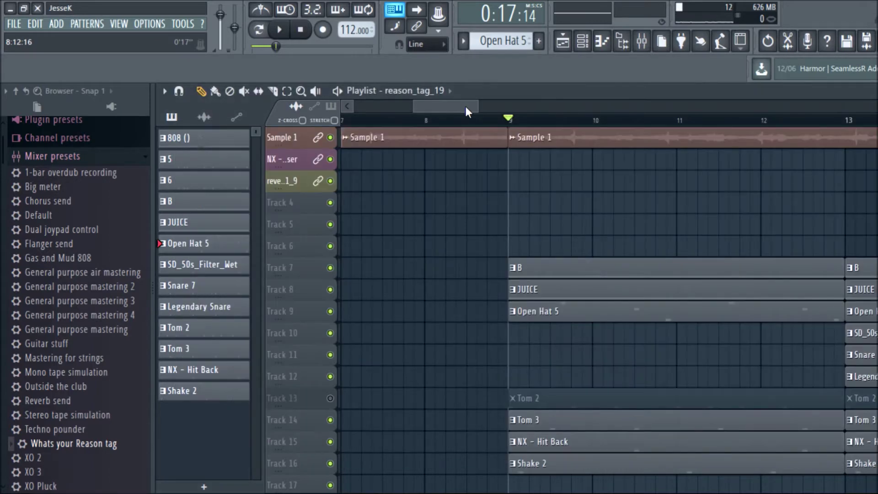
left_click(641, 48)
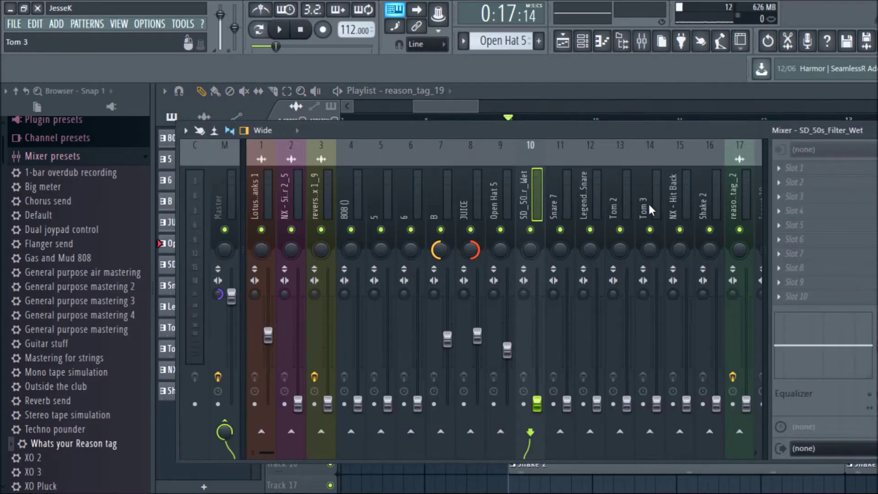
Raise the Tom 3, NX - Hit Back and Shake 2 insert faders partway while the section from bar 9 plays.
left_click(648, 202)
left_click_drag(657, 404, 657, 365)
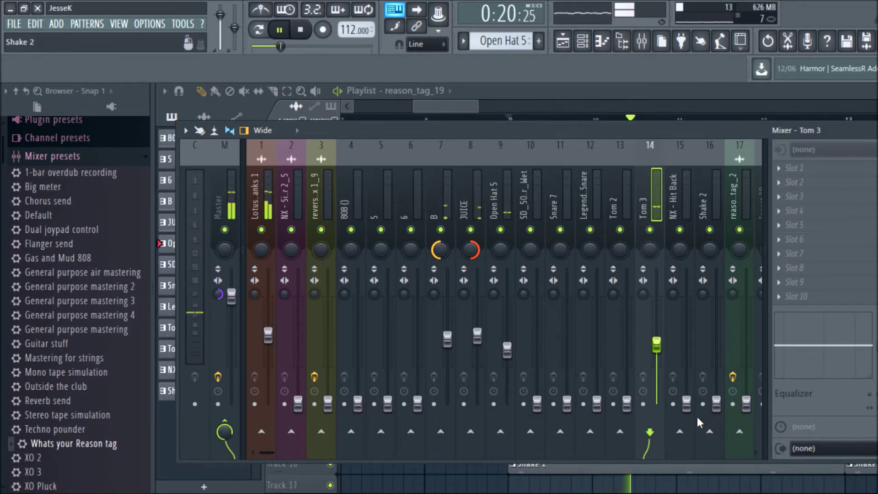
left_click_drag(686, 404, 687, 356)
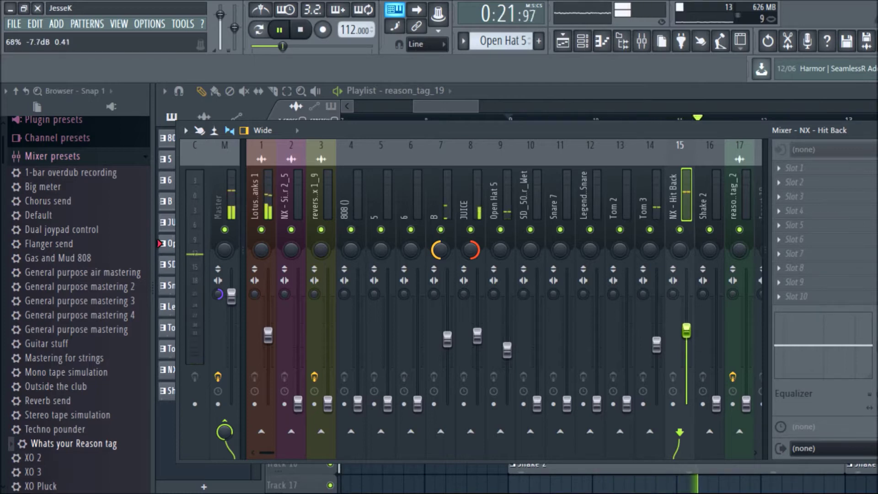
left_click_drag(716, 404, 717, 364)
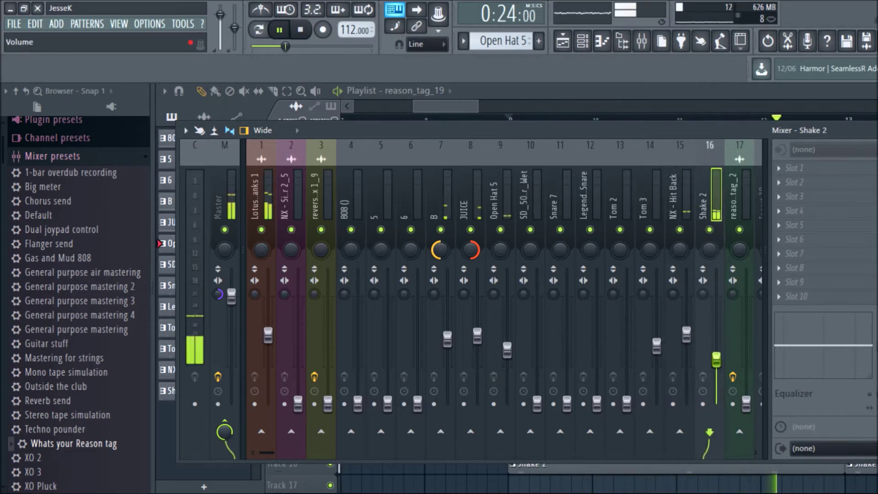
Playing from bar 13, raise the Snare 7 fader to about -3.5 dB and the Legendary Snare fader to about -6.6 dB.
left_click(454, 123)
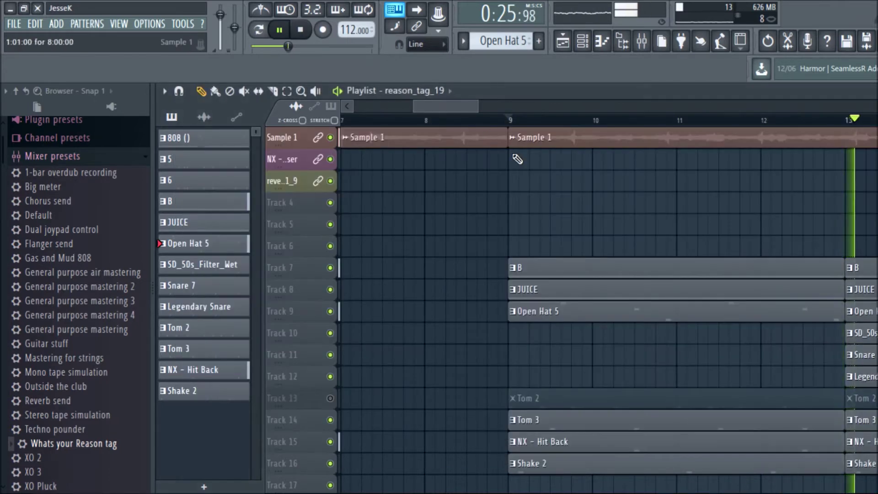
key("space")
left_click(848, 122)
left_click_drag(468, 108, 509, 111)
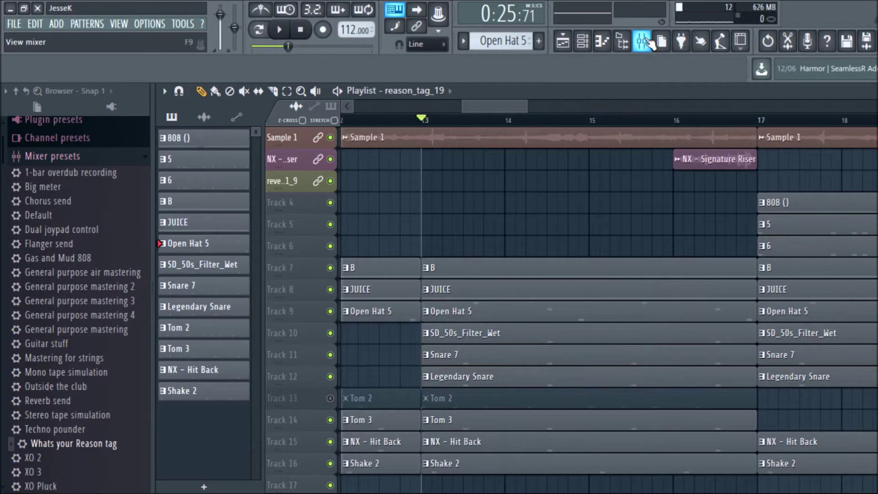
left_click(645, 41)
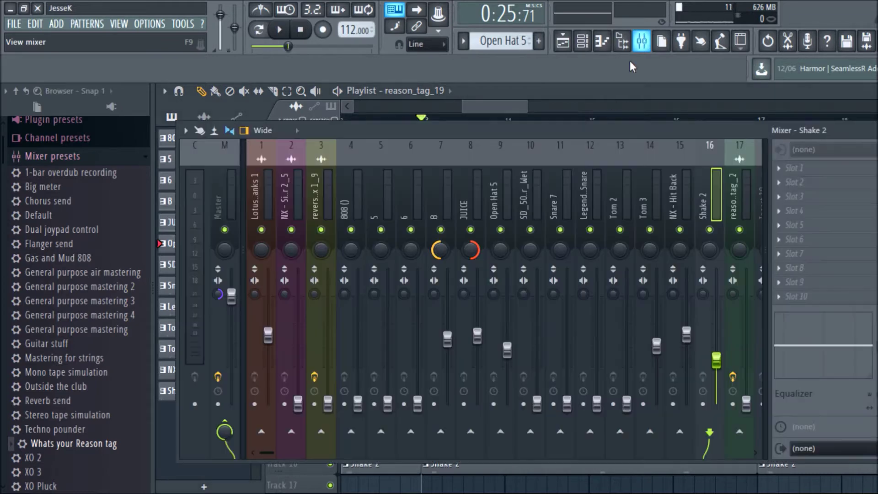
left_click(555, 200)
key("space")
left_click_drag(567, 404, 567, 314)
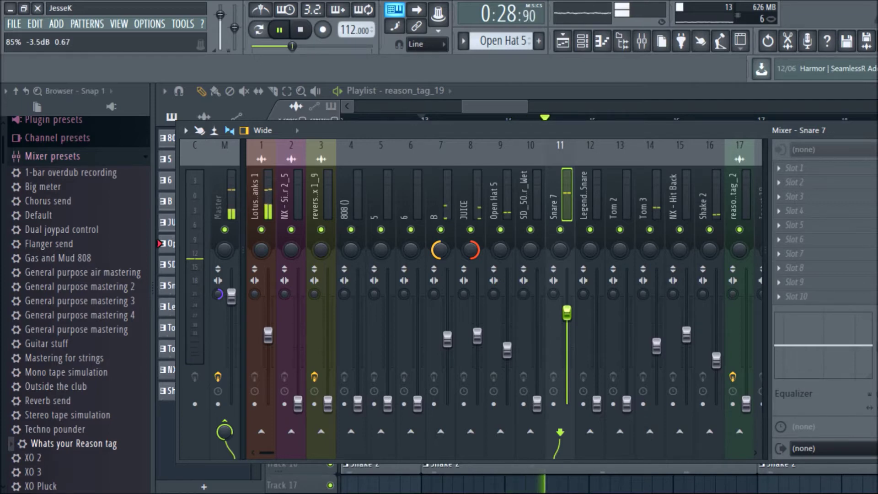
left_click_drag(597, 403, 597, 328)
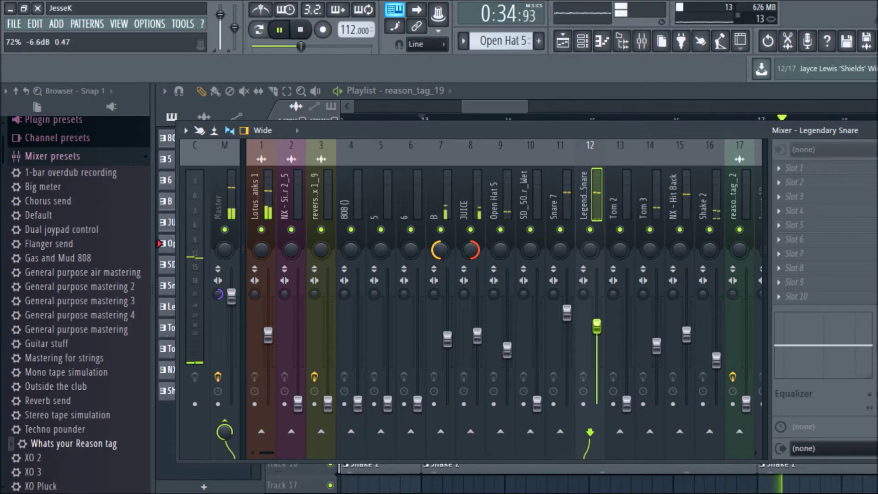
Move the playback start to bar 17 and raise the SD_50s_Filter_Wet insert's fader to about -14 dB.
left_click(510, 109)
key("space")
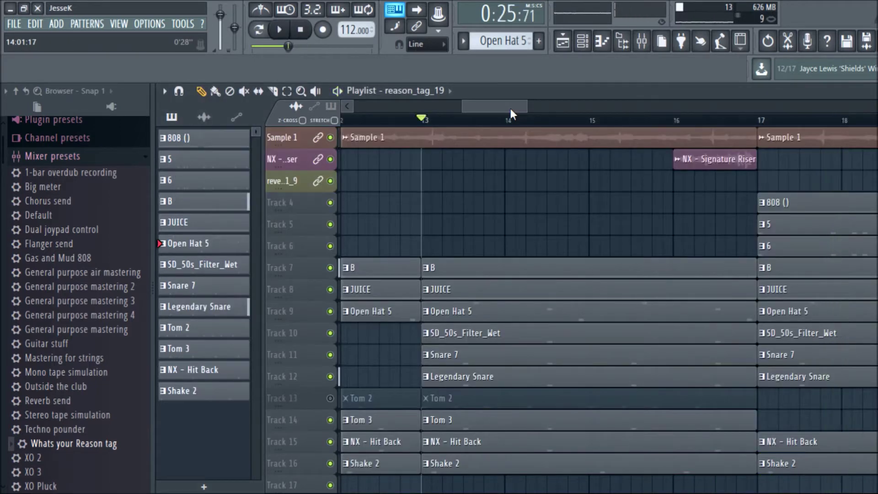
left_click(761, 122)
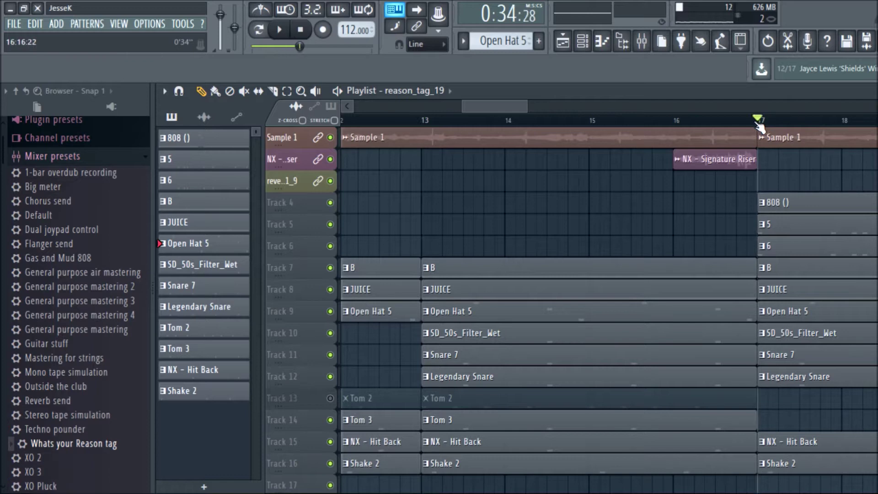
left_click_drag(515, 112, 547, 112)
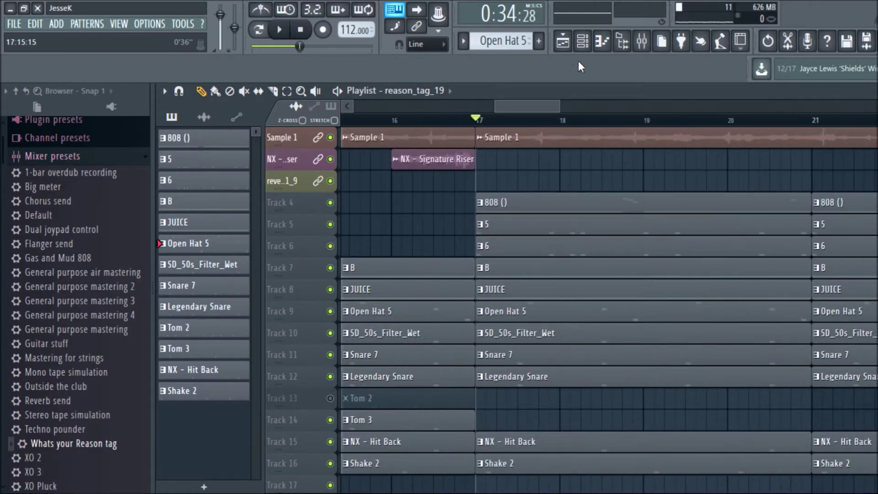
left_click(642, 41)
key("space")
left_click_drag(538, 403, 537, 376)
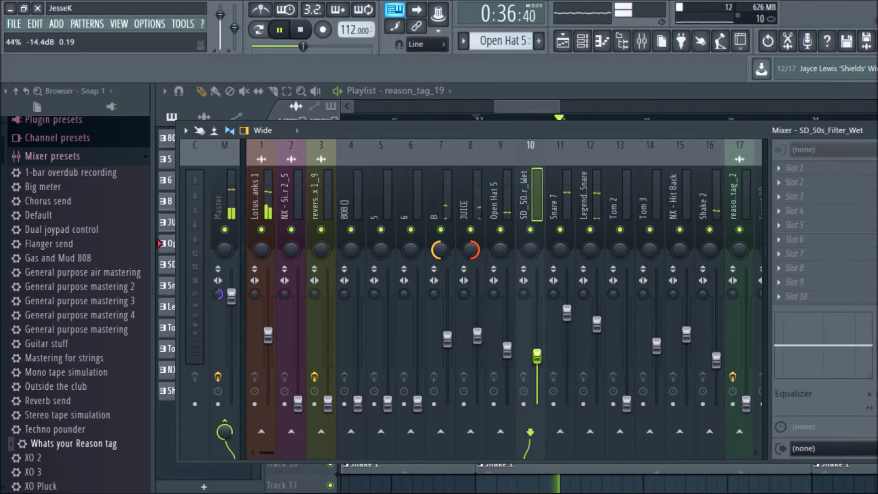
left_click_drag(538, 352, 537, 353)
key("space")
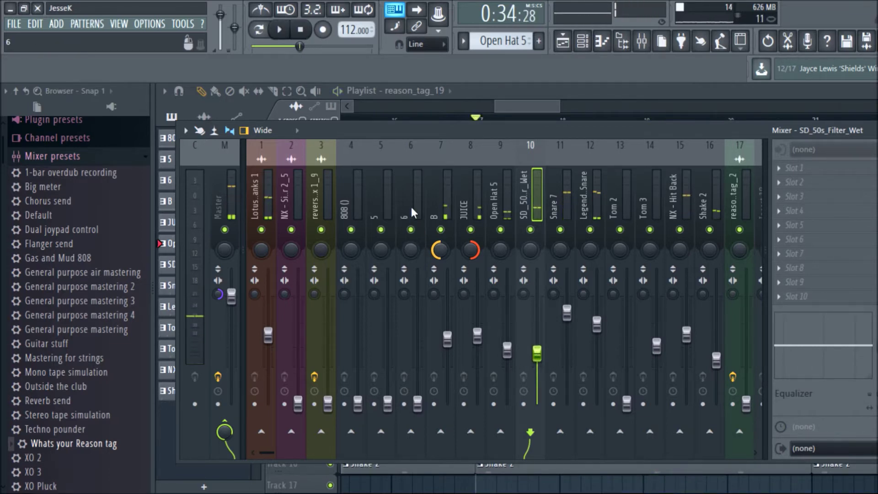
Raise the fader of the insert named 6 to about -4.1 dB and the insert named 5 to slightly below it.
left_click(412, 212)
key("space")
left_click_drag(417, 333, 417, 319)
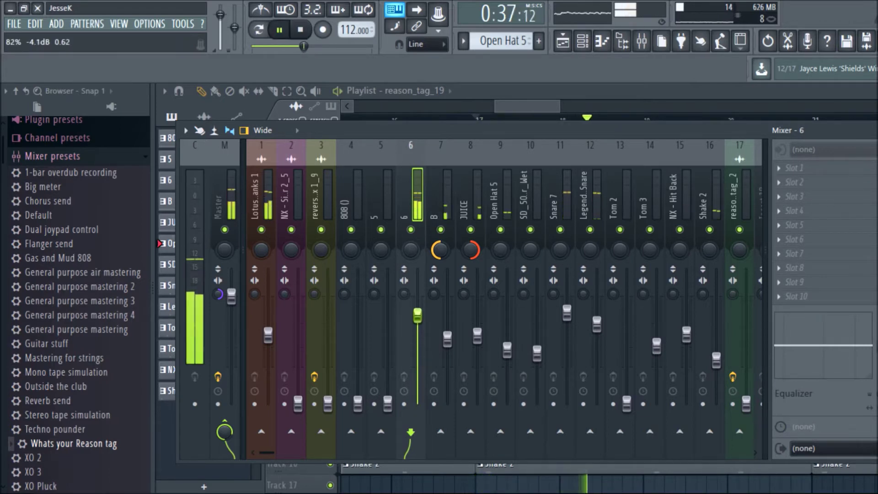
left_click_drag(387, 402, 388, 326)
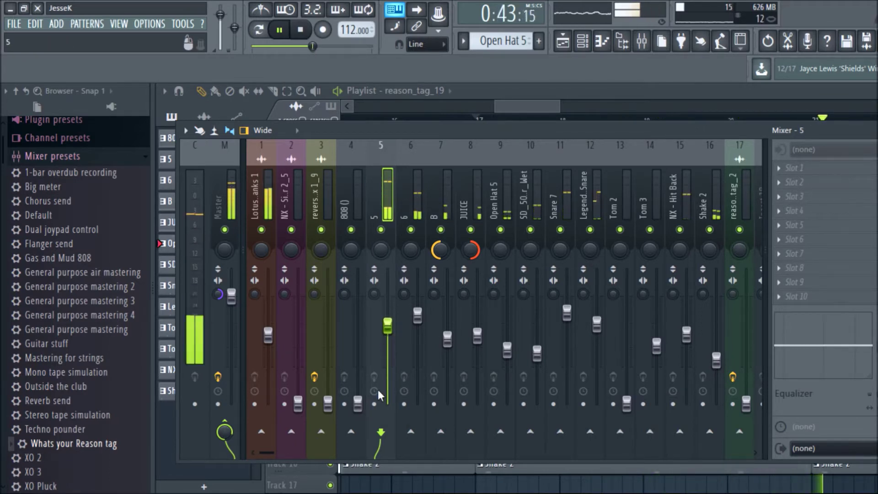
Replay the section from bar 17 and raise the 808 insert's fader to about -5.9 dB.
key("space")
left_click_drag(359, 404, 358, 323)
key("space")
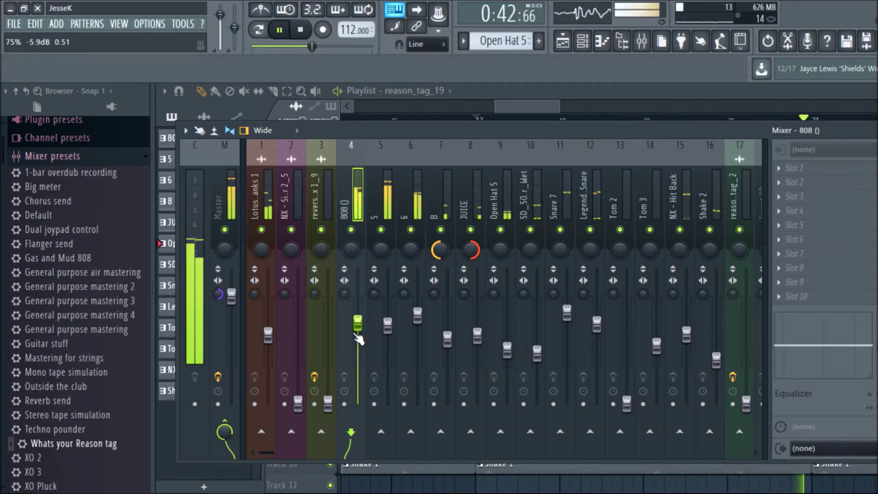
key("space")
Move the playback start to bar 16 and raise the NX - Signature Riser insert's fader to about -15.0 dB.
left_click(531, 109)
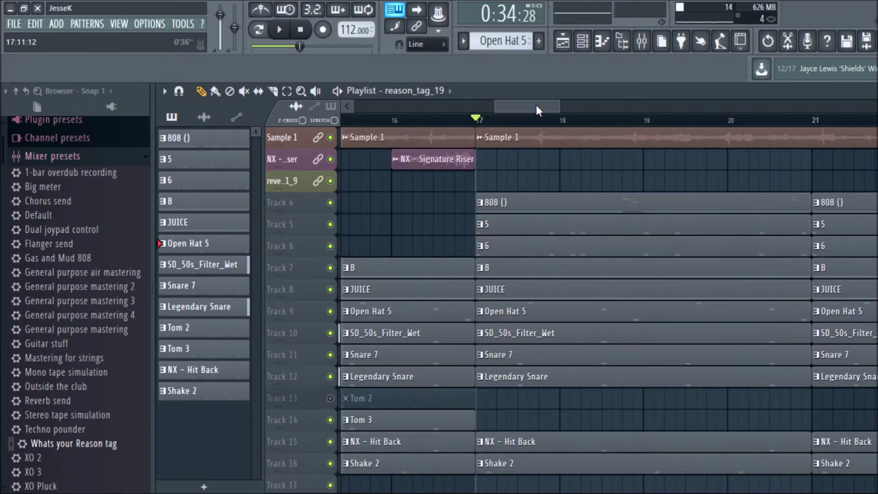
left_click(393, 119)
left_click(642, 41)
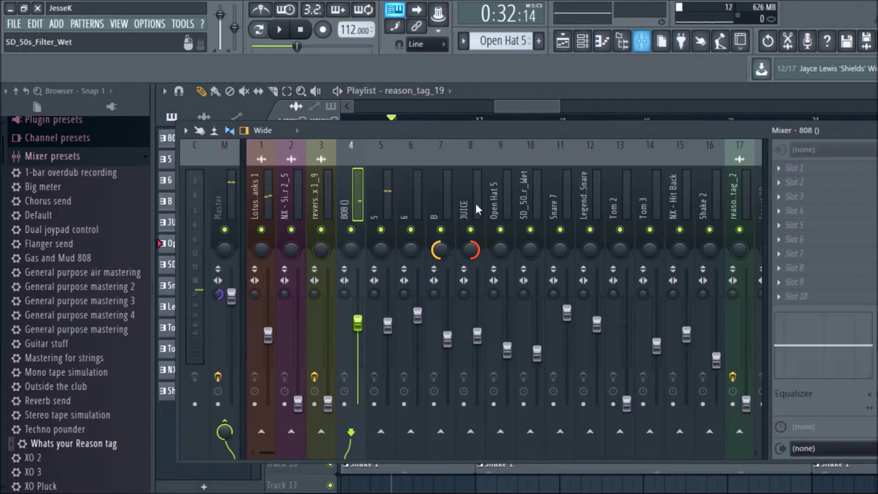
key("space")
left_click_drag(302, 405, 299, 358)
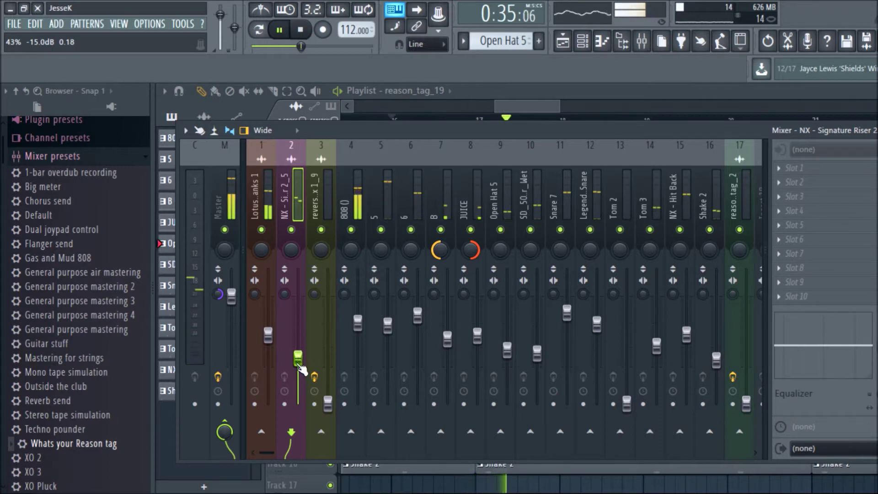
Move the playback start to just before bar 25 and raise the reverse fx 1_9 insert's fader from silence while that section plays.
left_click(528, 111)
key("space")
left_click_drag(542, 108, 609, 107)
left_click(556, 120)
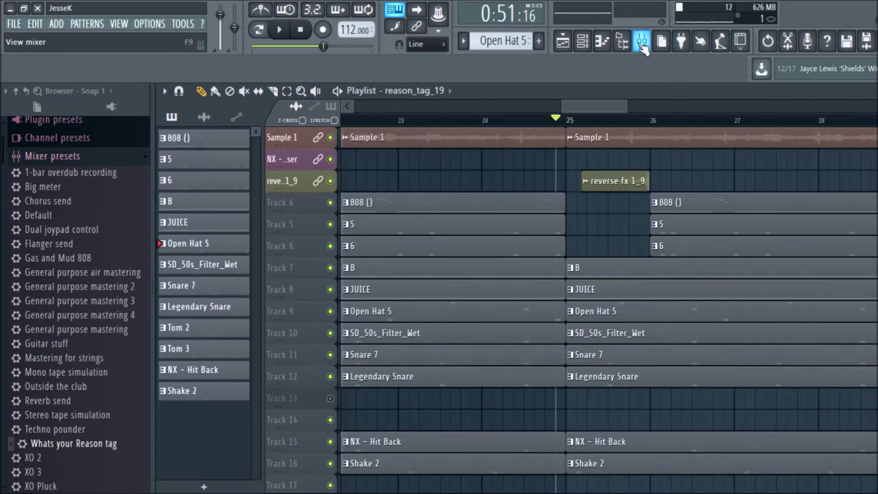
left_click(641, 41)
key("space")
left_click_drag(328, 402, 328, 339)
key("space")
right_click(218, 293)
left_click(239, 295)
key("space")
key("space")
Lock Track 18 to its reason_tag_19 content, add a second tag clip at bar 25, and return playback to the song start.
left_click(576, 109)
left_click_drag(560, 104, 354, 105)
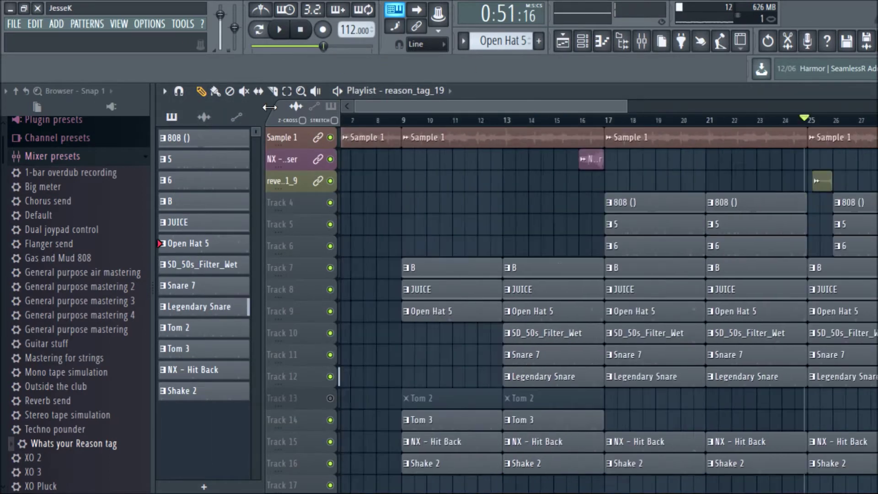
left_click_drag(626, 105, 801, 108)
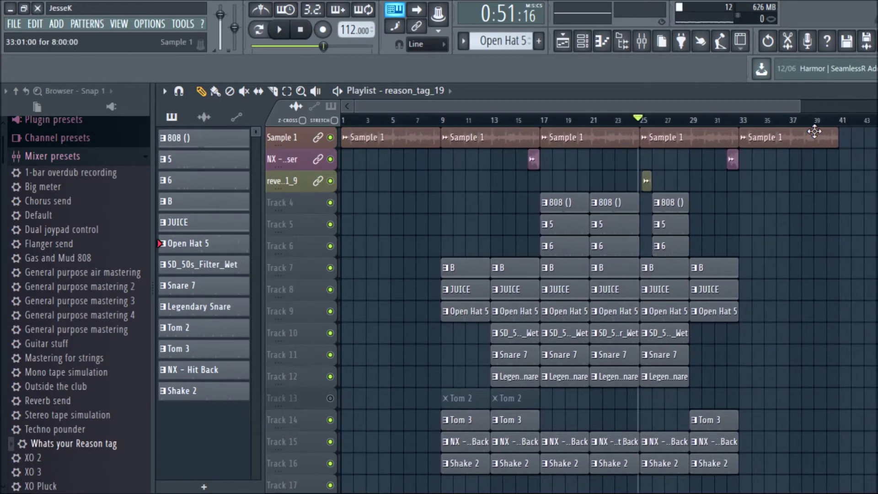
scroll(540, 302, "down", 3)
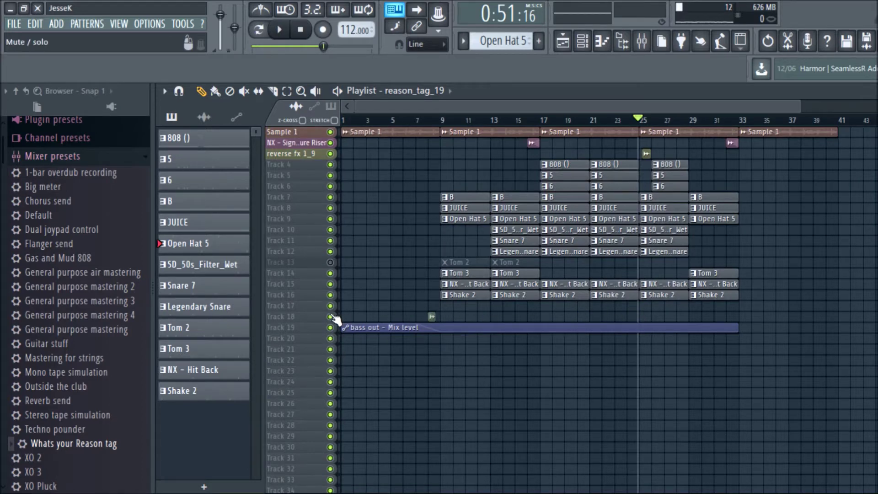
right_click(313, 320)
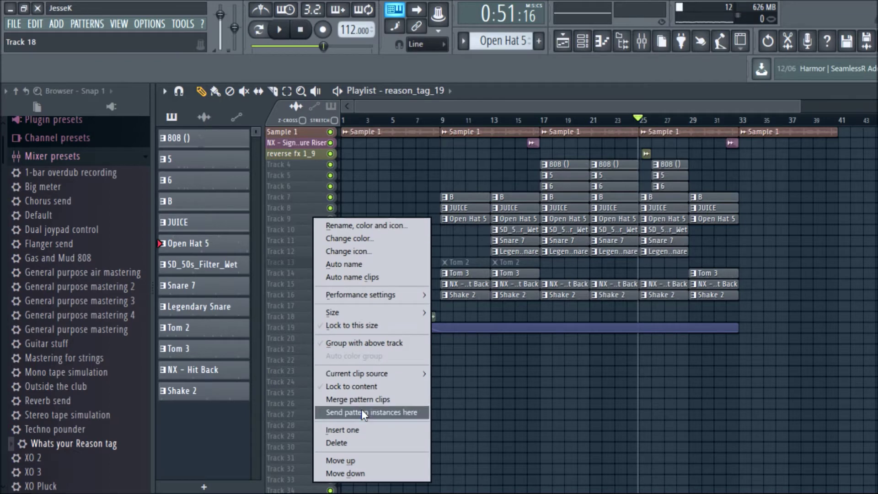
left_click(361, 392)
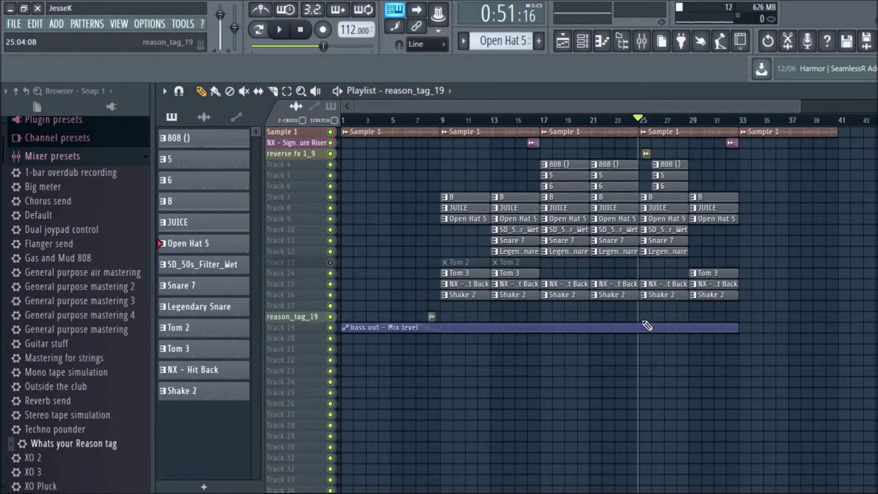
left_click(300, 29)
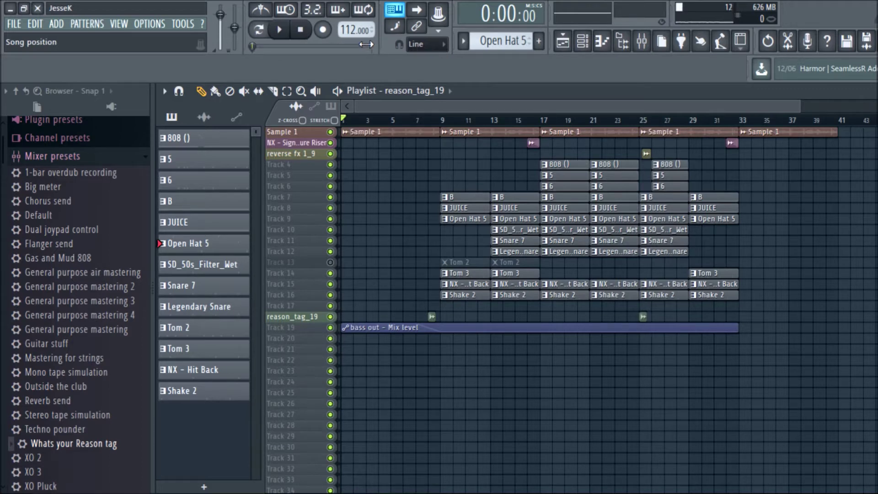
Play from the start, raise the reason_tag_2 insert's fader from silence and lower the NX - Hit Back insert to about -12.0 dB.
key("space")
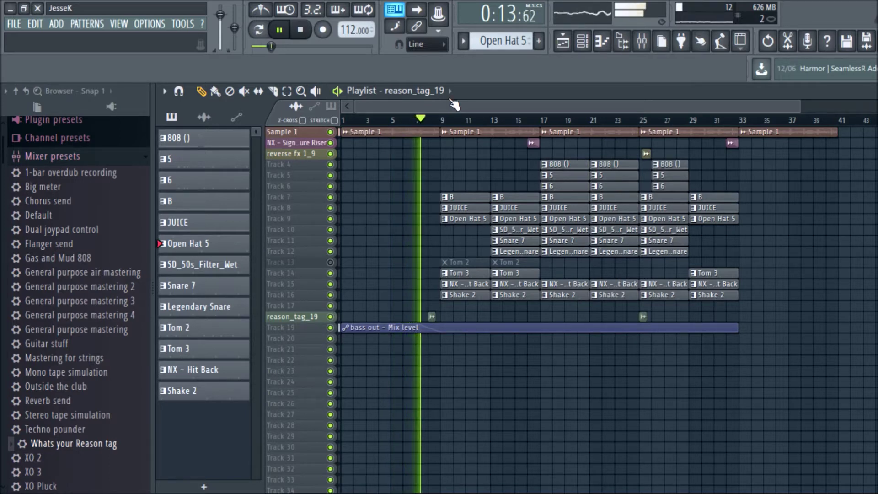
left_click(52, 156)
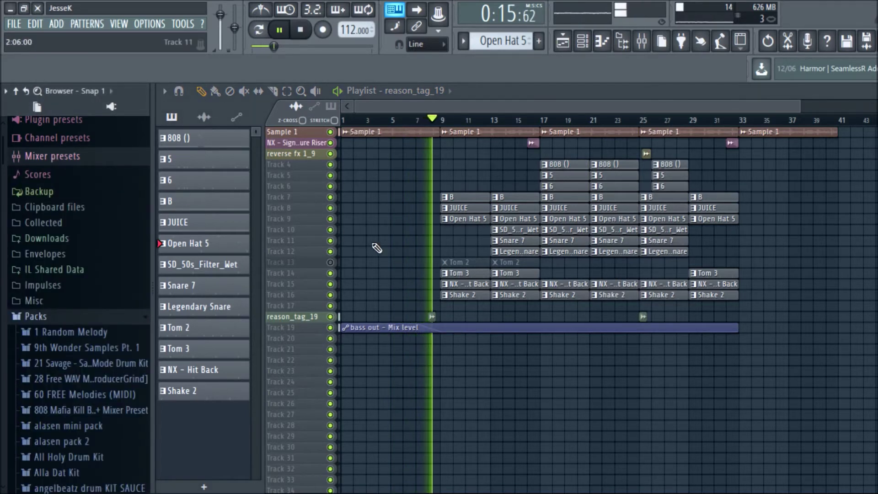
key("F9")
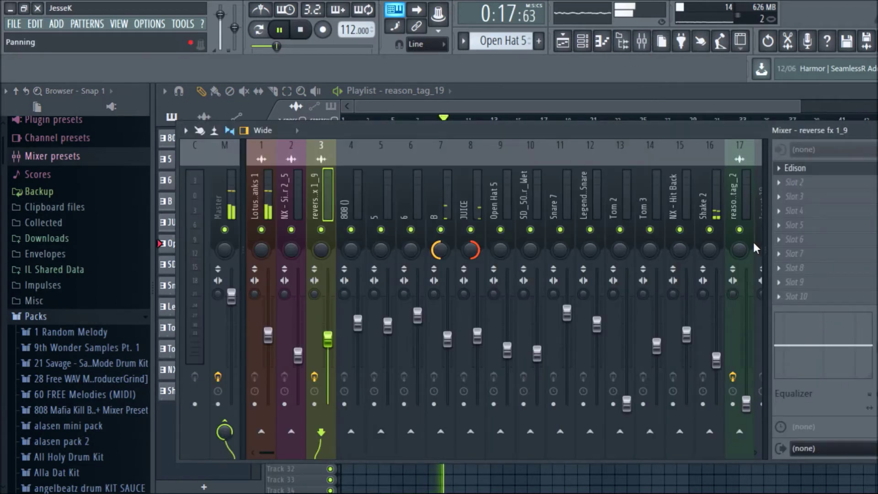
left_click_drag(756, 405, 755, 395)
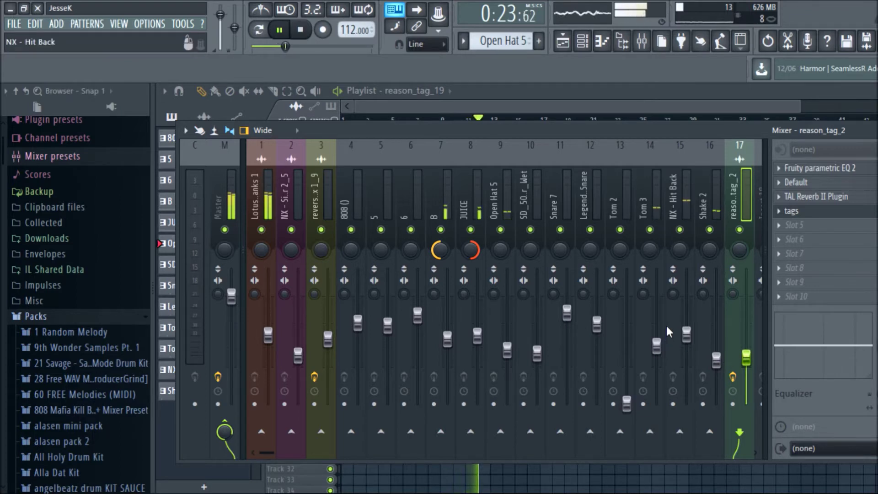
left_click_drag(686, 337, 687, 351)
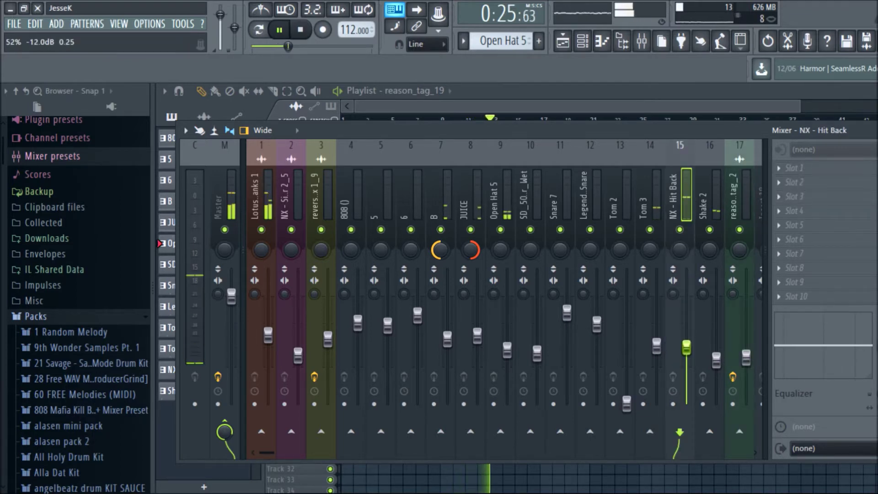
Unmute the Tom 2 playlist track, replay from bar 9 and raise the Tom 2 insert's fader to about -10.9 dB.
key("F9")
key("space")
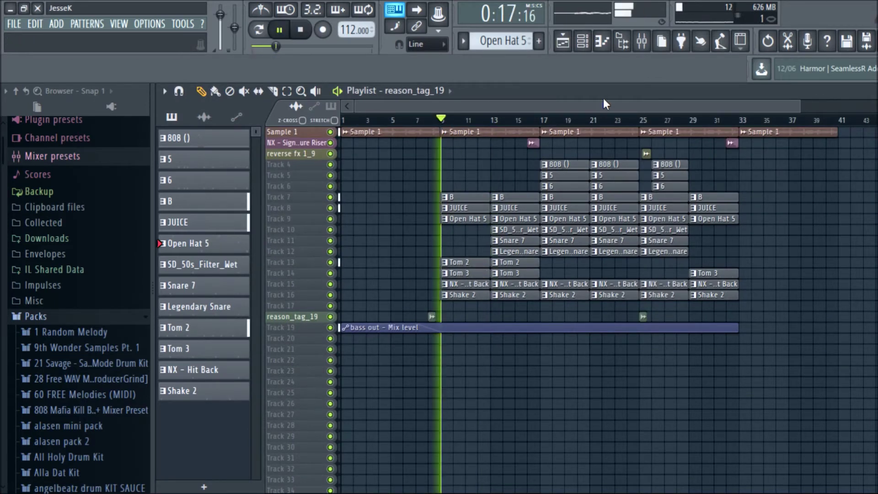
key("F9")
left_click_drag(626, 403, 626, 396)
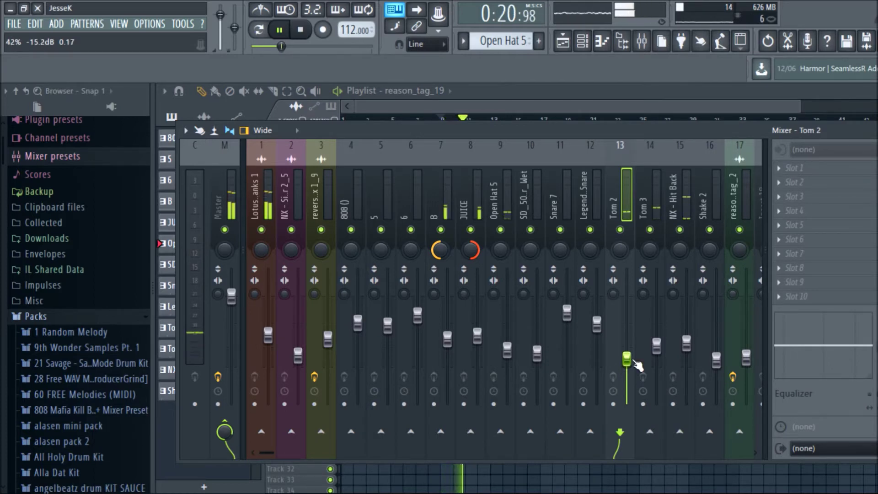
left_click(690, 345)
left_click(627, 360)
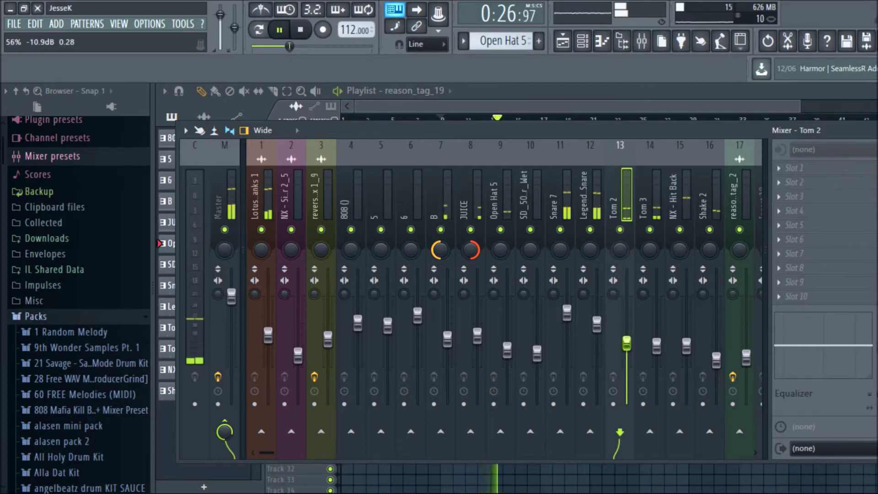
left_click_drag(626, 344, 630, 349)
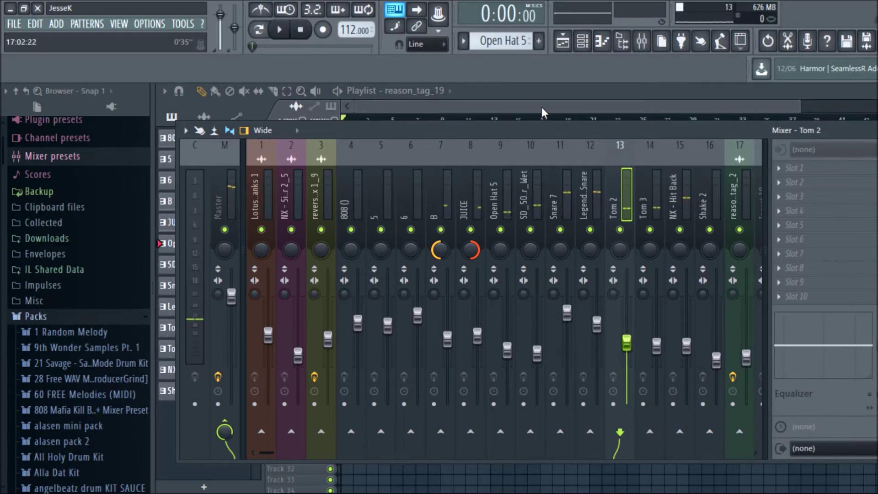
Play the song from the start and lock playlist Tracks 4 to 7 to their content: 808 (), 5, 6 and B.
key("space")
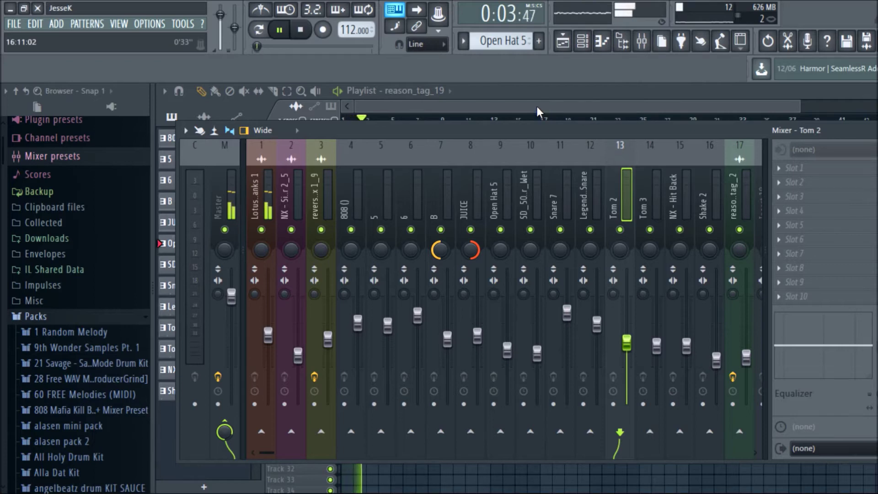
left_click(537, 105)
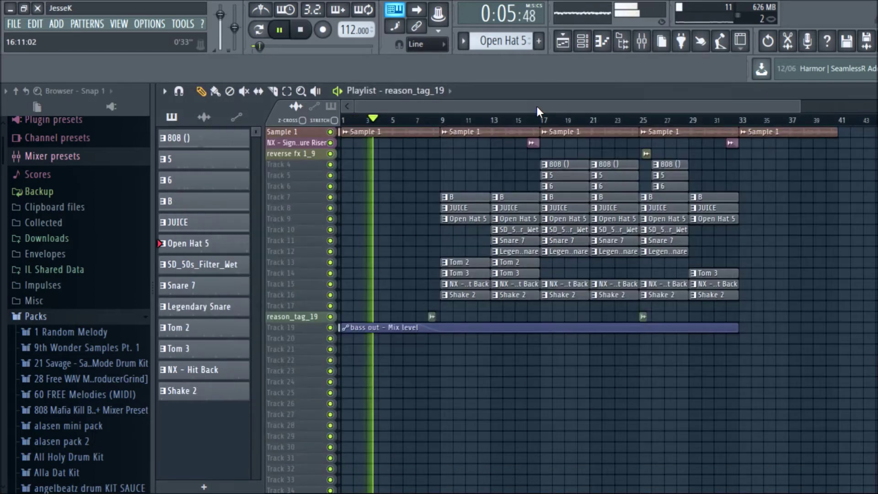
right_click(304, 164)
left_click(365, 326)
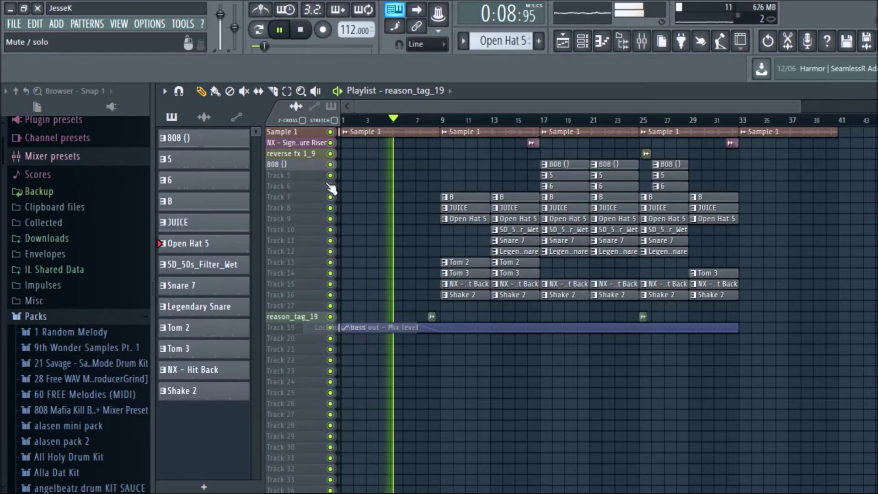
right_click(301, 173)
left_click(364, 339)
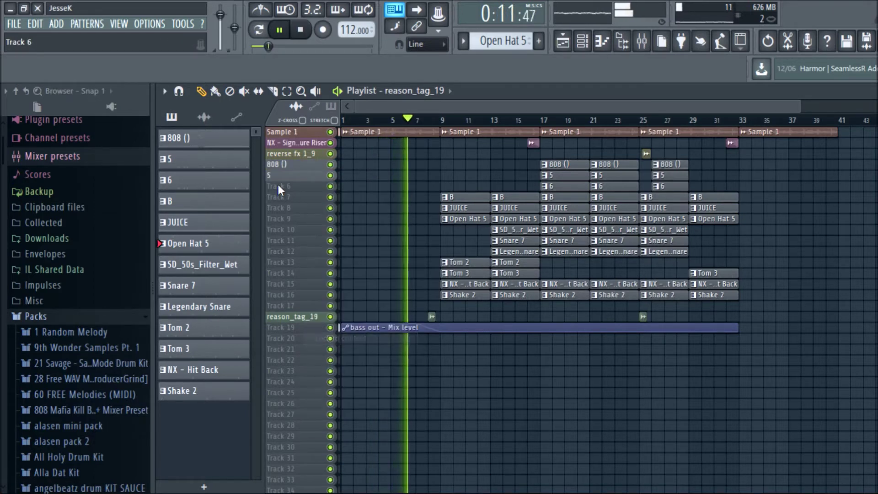
right_click(278, 185)
left_click(353, 349)
right_click(287, 196)
left_click(350, 360)
Lock playlist Tracks 8 to 10 to their content: JUICE, Open Hat 5 and SD_50s_Filter_Wet.
right_click(295, 207)
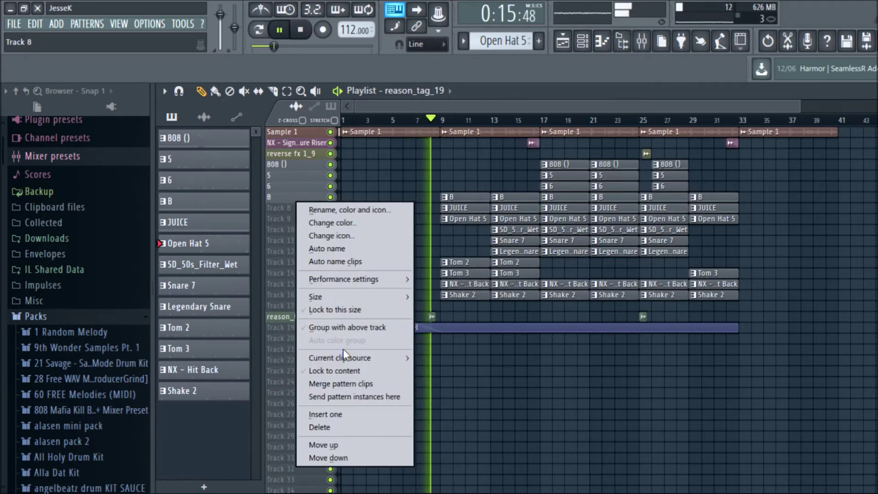
left_click(350, 372)
right_click(289, 213)
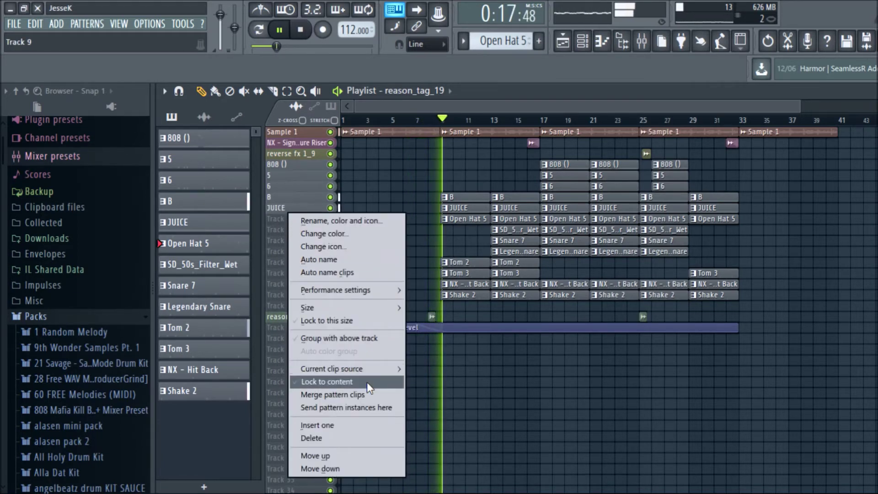
left_click(367, 382)
right_click(291, 236)
left_click(343, 386)
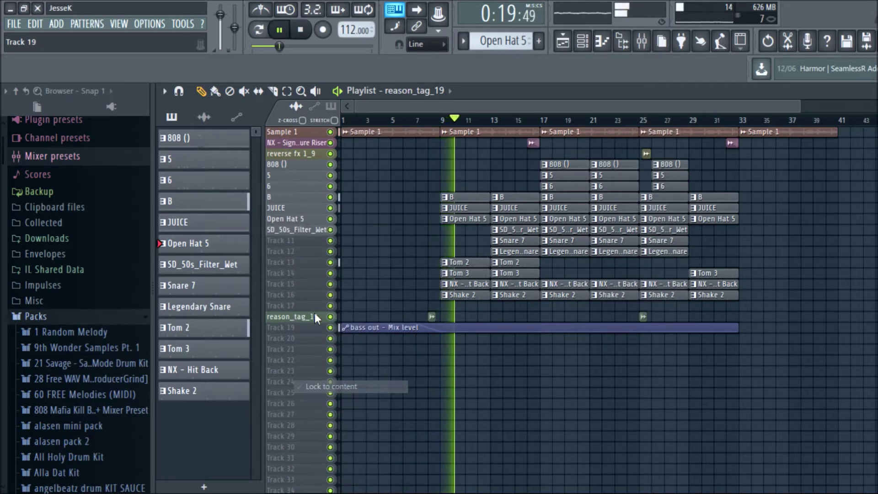
Lock playlist Tracks 11 to 13 to their content: Snare 7, Legendary Snare and Tom 2.
right_click(287, 243)
left_click(340, 386)
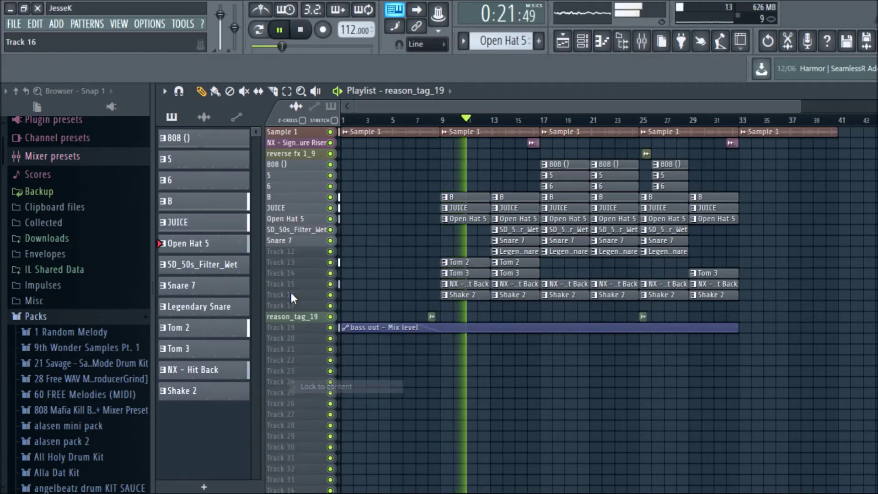
right_click(286, 251)
left_click(341, 386)
right_click(291, 265)
left_click(333, 386)
Raise the Tom 2, Tom 3 and NX - Hit Back faders together, Tom 3 to about -8.7 dB, and Shake 2 to about -12.7 dB.
left_click(650, 44)
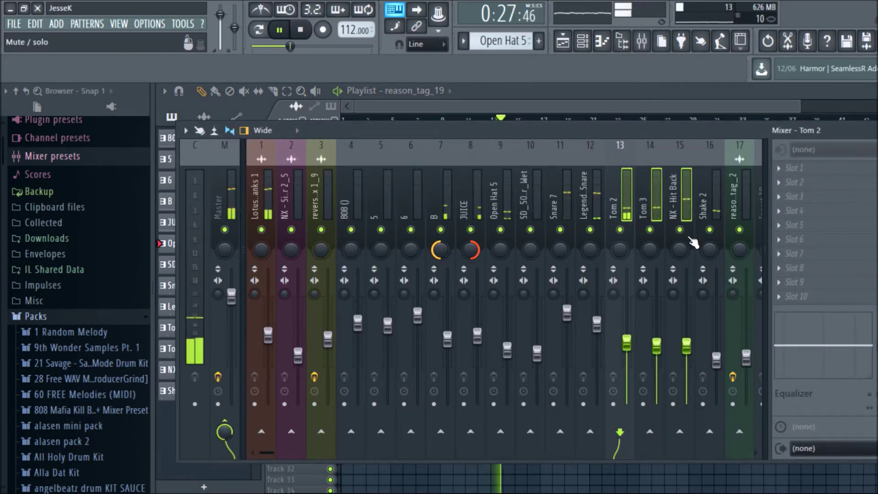
left_click_drag(657, 338, 656, 334)
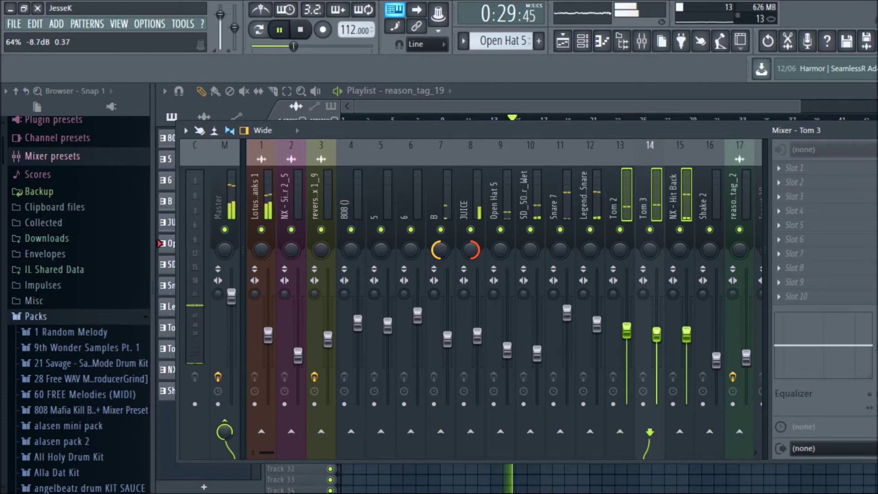
left_click_drag(723, 369, 723, 363)
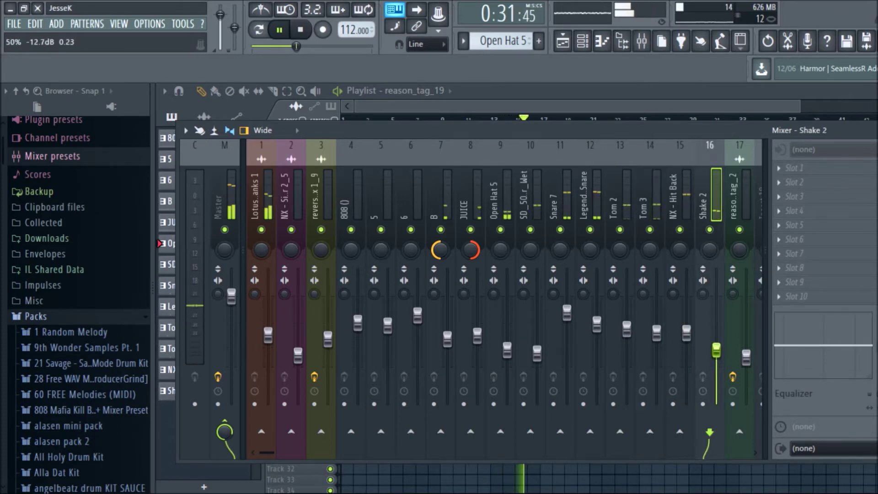
Lock playlist Tracks 14 to 16 to their content: Tom 3, NX - Hit Back and Shake 2.
left_click(582, 112)
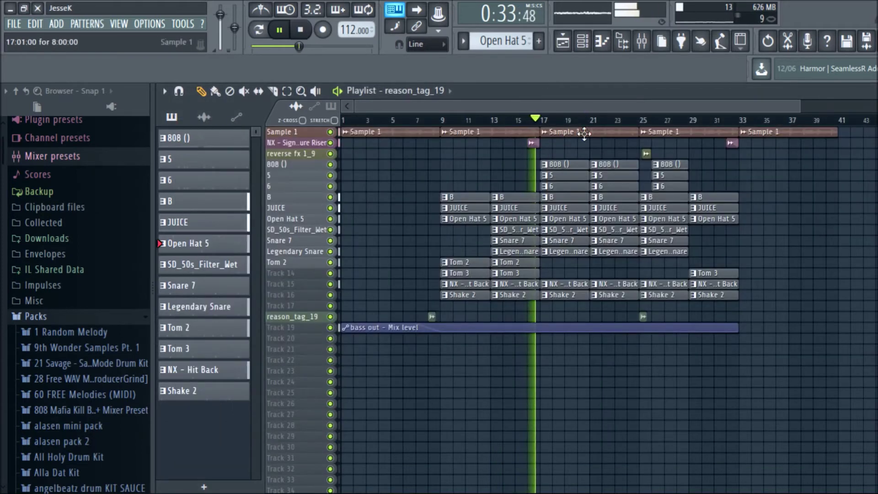
right_click(302, 275)
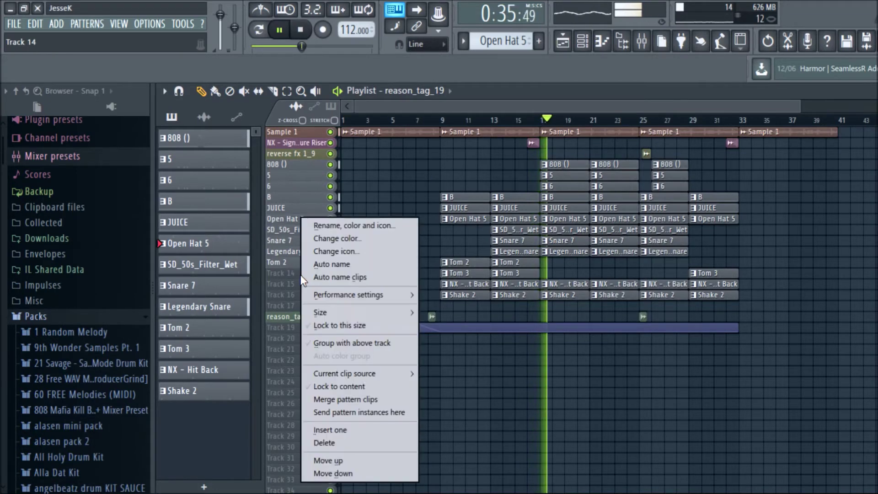
left_click(351, 385)
right_click(291, 284)
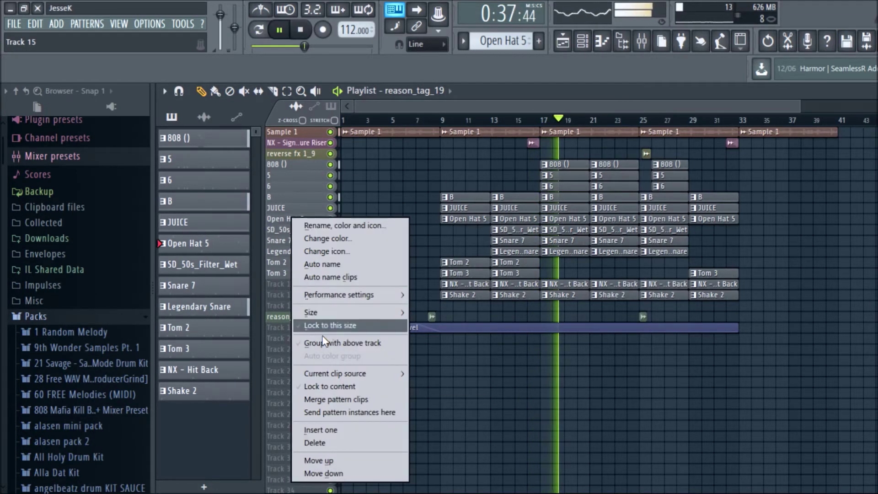
left_click(353, 387)
right_click(297, 295)
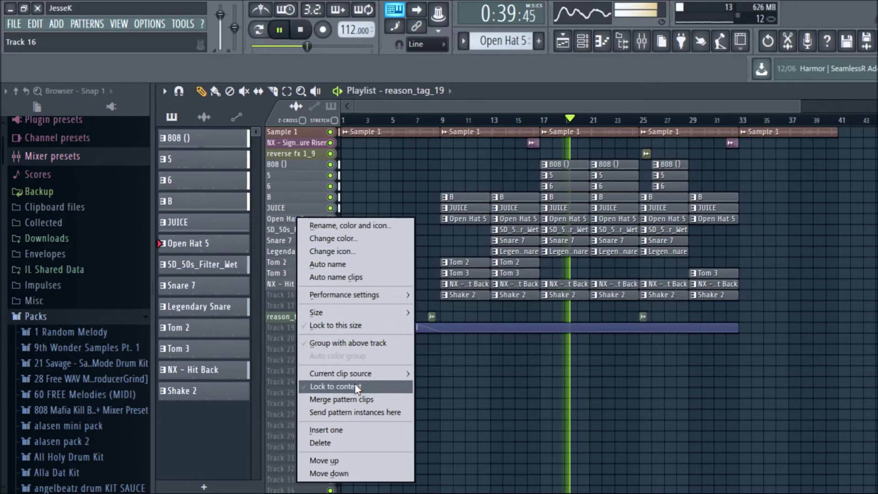
left_click(355, 385)
Delete the empty Track 17 between the Shake 2 and reason_tag_19 playlist tracks.
right_click(287, 306)
left_click(348, 384)
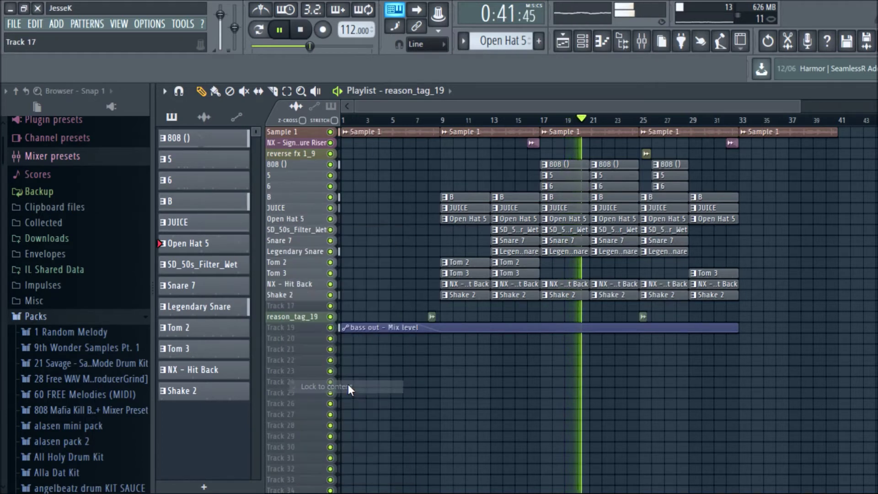
right_click(298, 308)
left_click(330, 443)
left_click(525, 290)
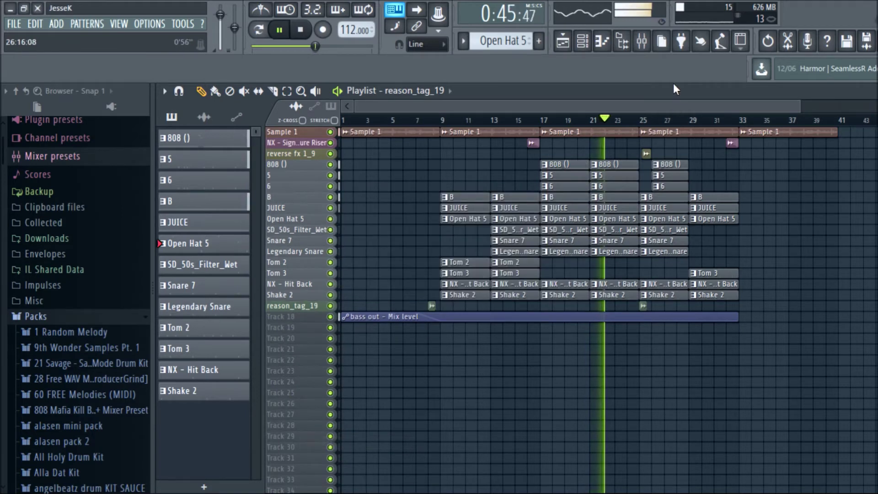
Select the mixer inserts 808 (), 5 and 6 and lower their faders together slightly.
left_click(647, 46)
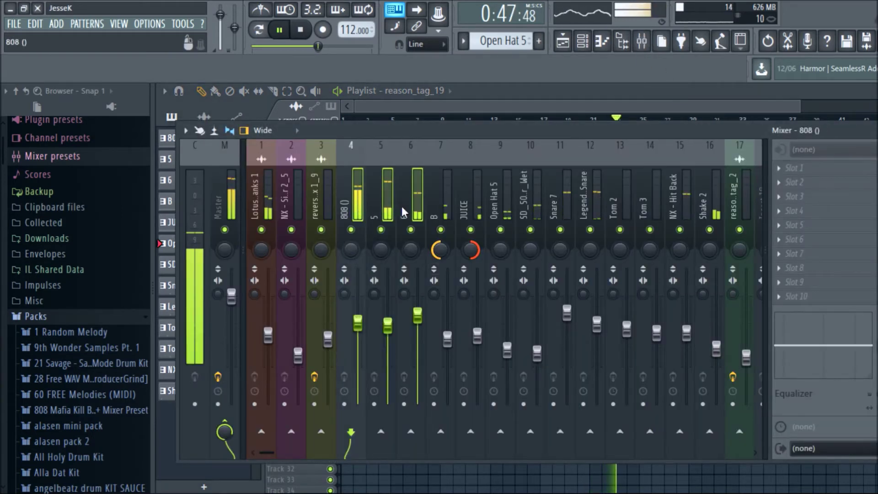
left_click_drag(422, 318, 422, 321)
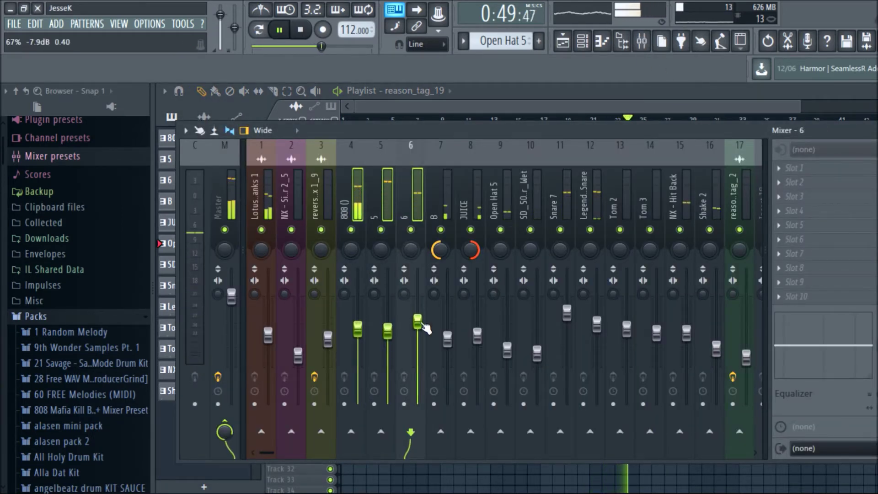
Raise the grouped 808 (), 5 and 6 faders slightly, and set the Lotus insert's fader to about -7.7 dB.
left_click_drag(418, 321, 421, 324)
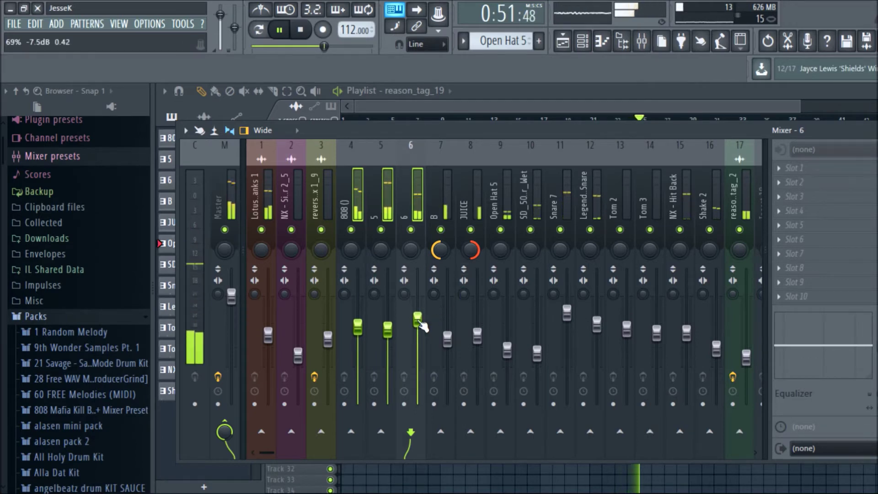
left_click_drag(269, 335, 268, 331)
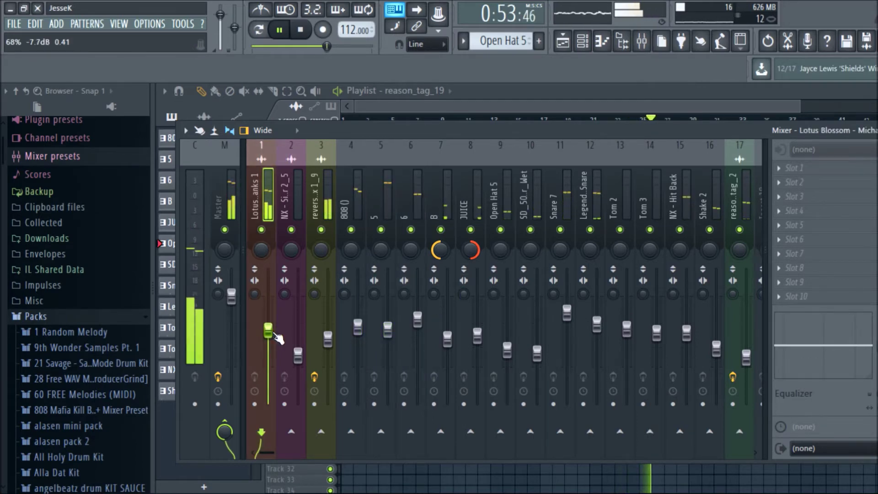
left_click(328, 339)
left_click(487, 106)
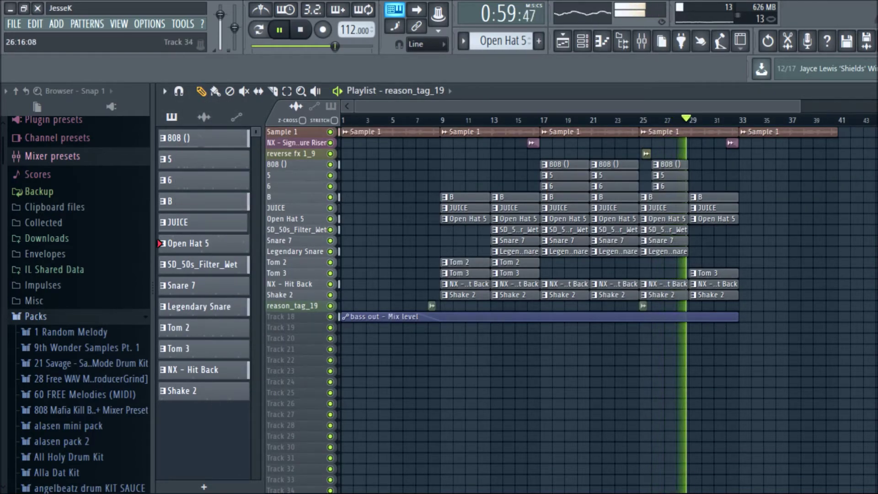
Switch to OBS to check the recording status, and return to the playlist in FL Studio.
key("alt+Tab")
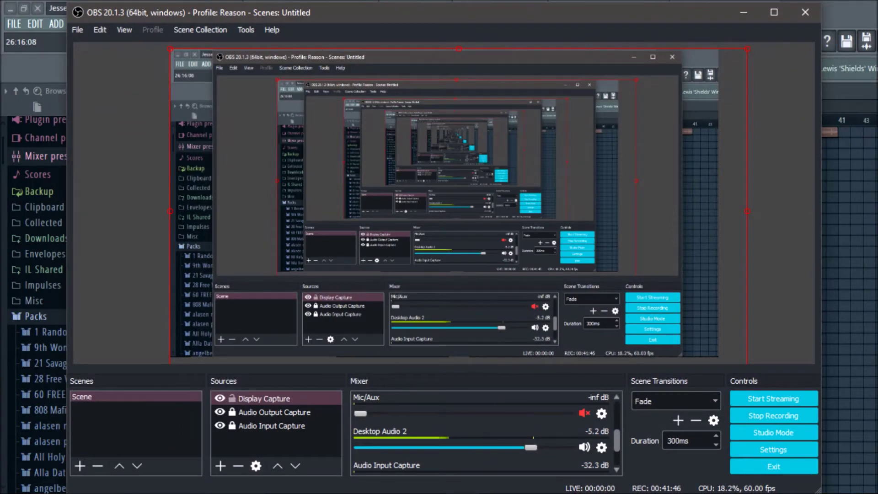
key("alt+Tab")
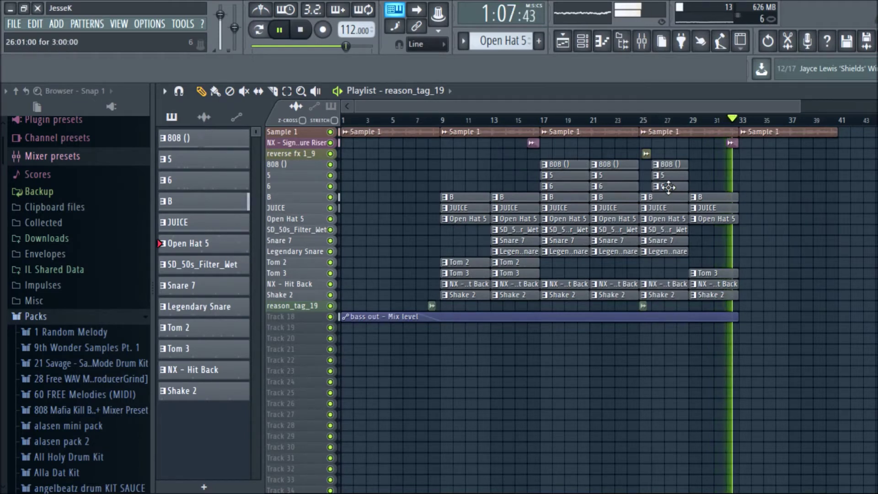
Place B, JUICE and Open Hat 5 pattern clips on their playlist tracks at bars 33 and 37.
left_click(750, 200)
left_click(749, 208)
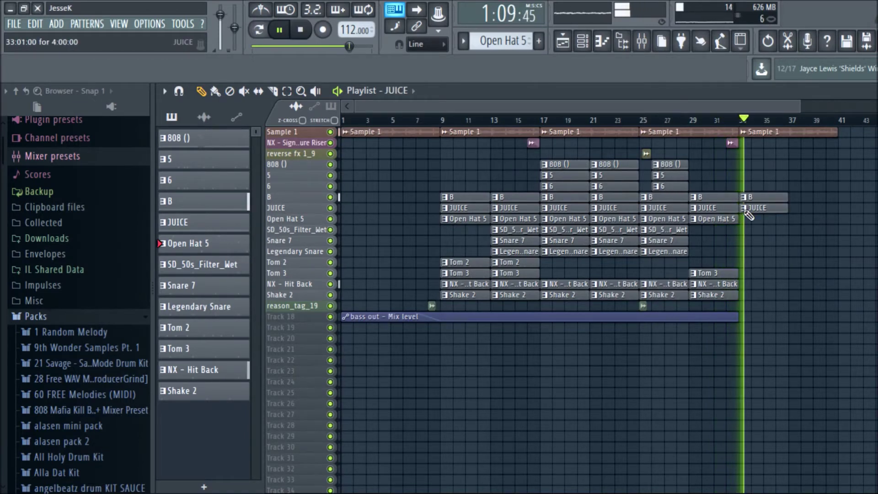
left_click(747, 219)
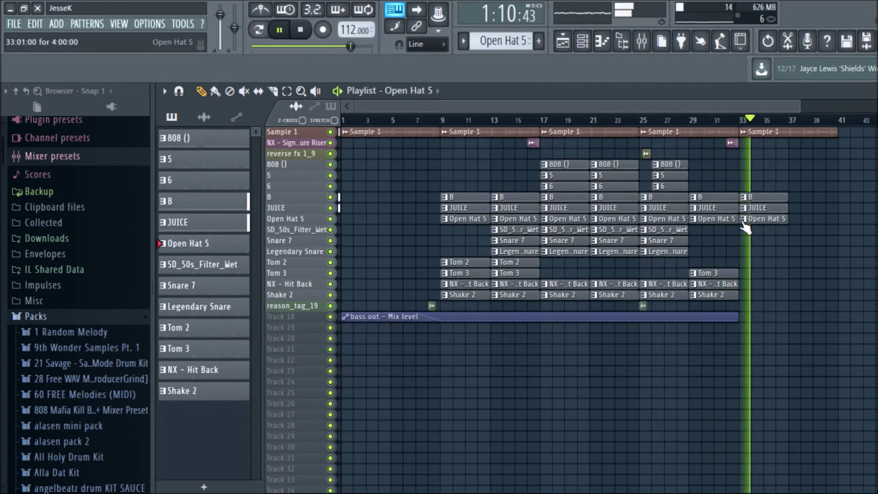
left_click(794, 197)
left_click(793, 208)
left_click(793, 220)
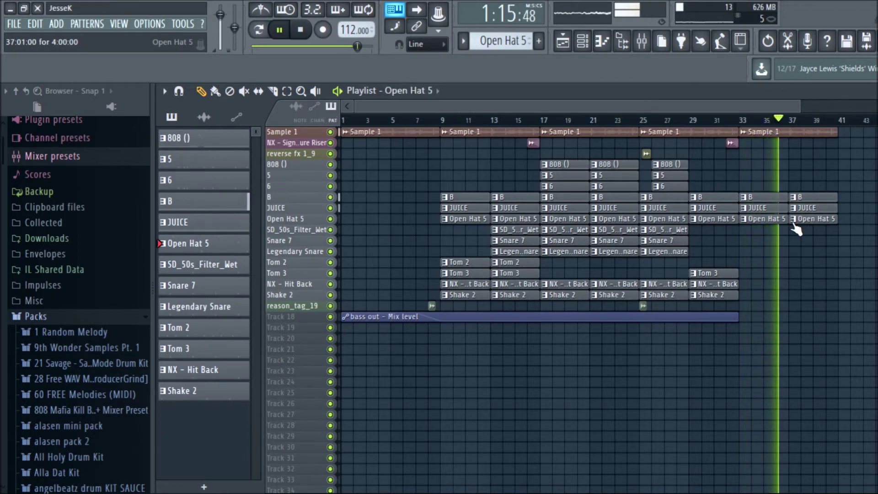
Add Snare 7 and Legendary Snare clips at bar 37 and a Sample 1 clip at bar 41.
left_click(793, 241)
left_click(788, 253)
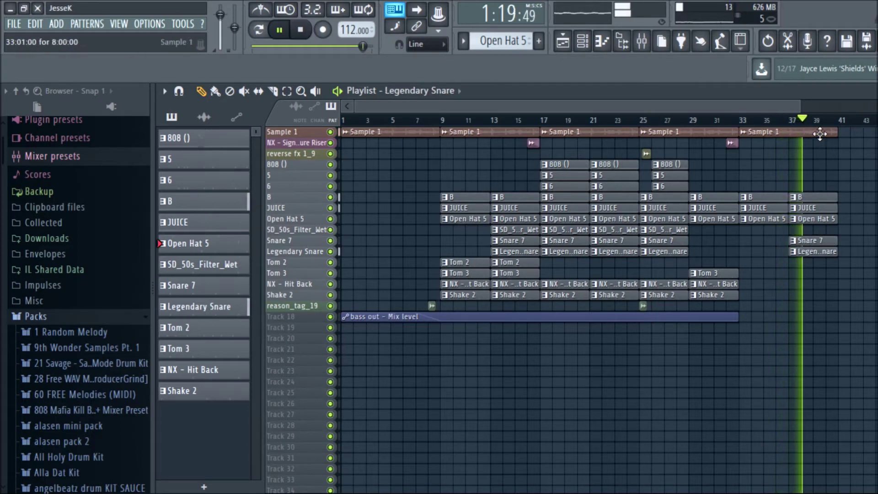
left_click(844, 133)
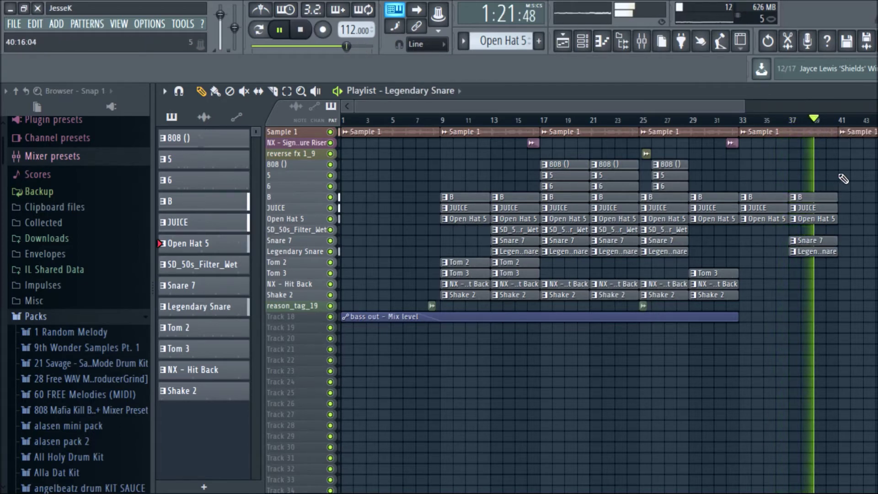
Place the 5 and 6 pattern clips at bar 41, leaving the 808 () track empty there.
left_click(843, 164)
left_click(843, 175)
right_click(850, 165)
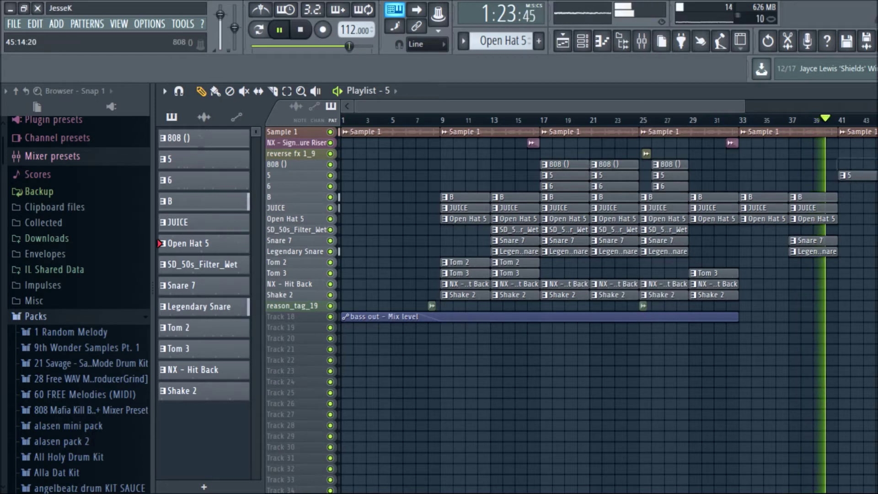
left_click(844, 186)
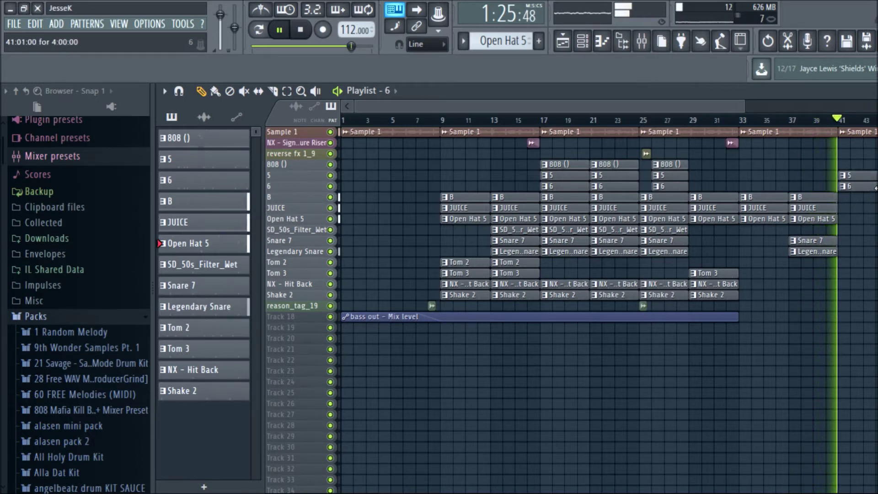
Place B, JUICE, Open Hat 5, Snare 7 and Legendary Snare clips at bar 41.
left_click(844, 201)
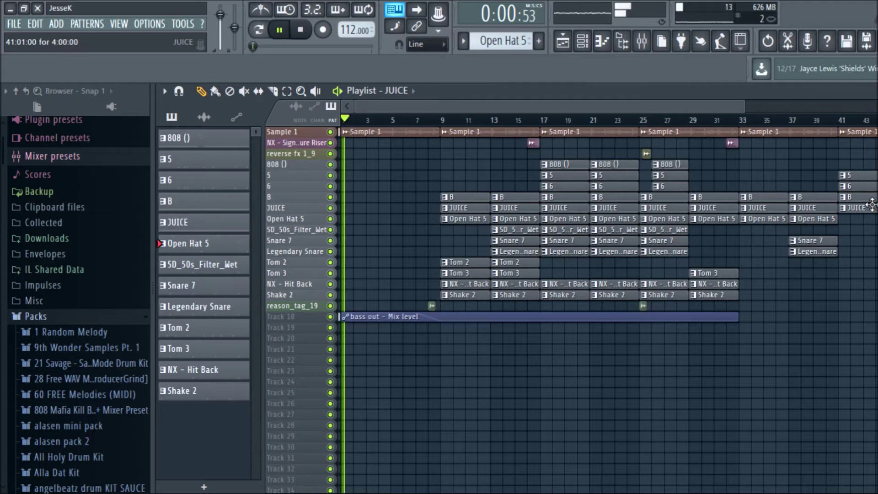
left_click(844, 219)
left_click(844, 241)
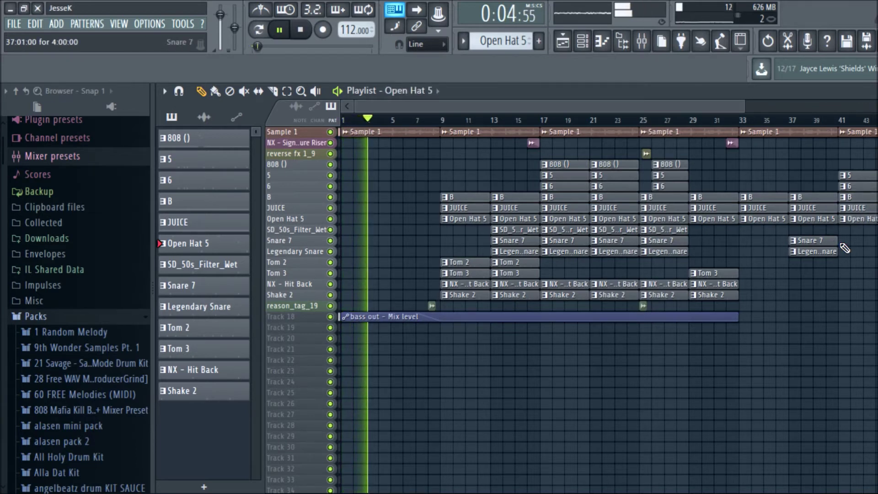
left_click(843, 252)
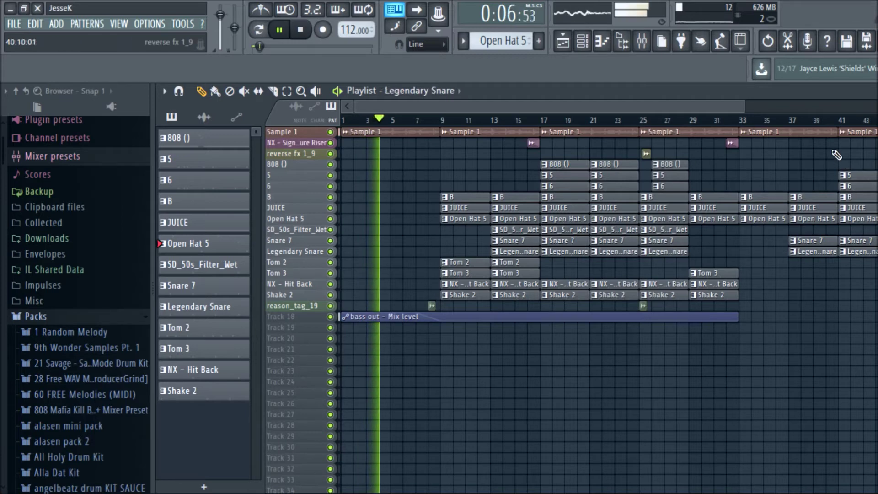
Place a reverse fx 1_9 clip on its playlist track and align it so it ends at bar 41.
left_click(826, 121)
left_click_drag(711, 109, 800, 146)
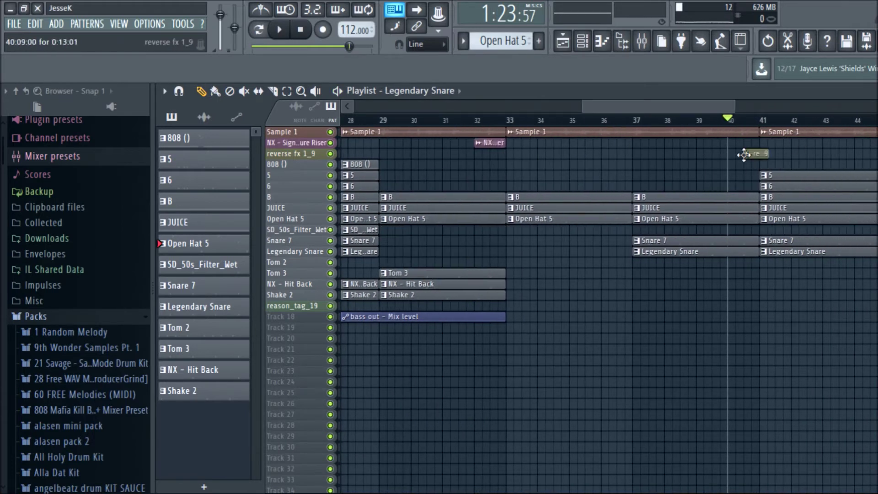
scroll(758, 152, "up", 8)
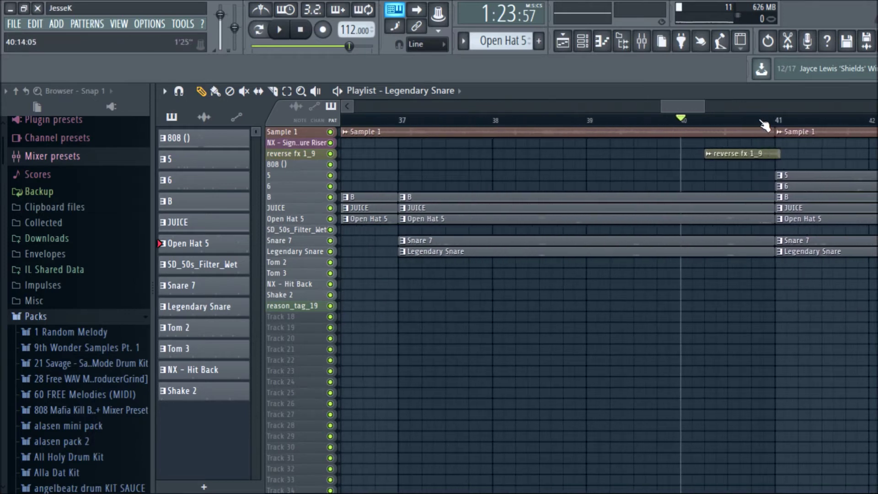
scroll(779, 122, "up", 8)
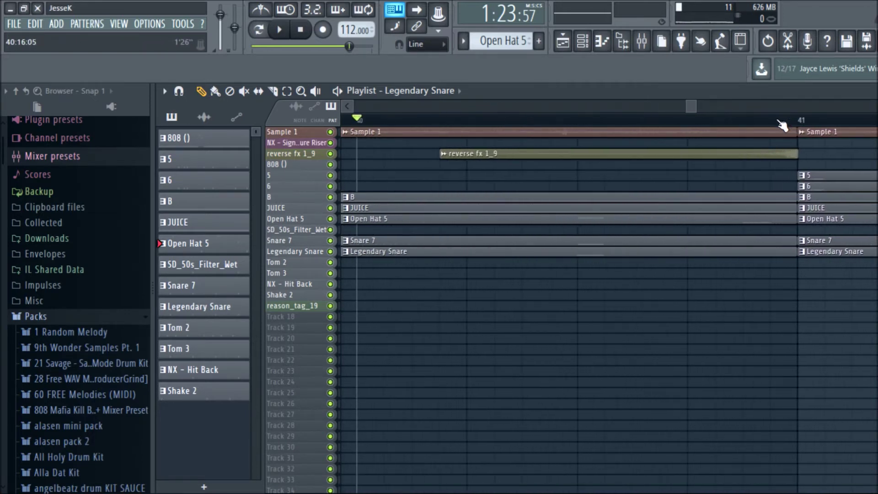
scroll(813, 124, "up", 4)
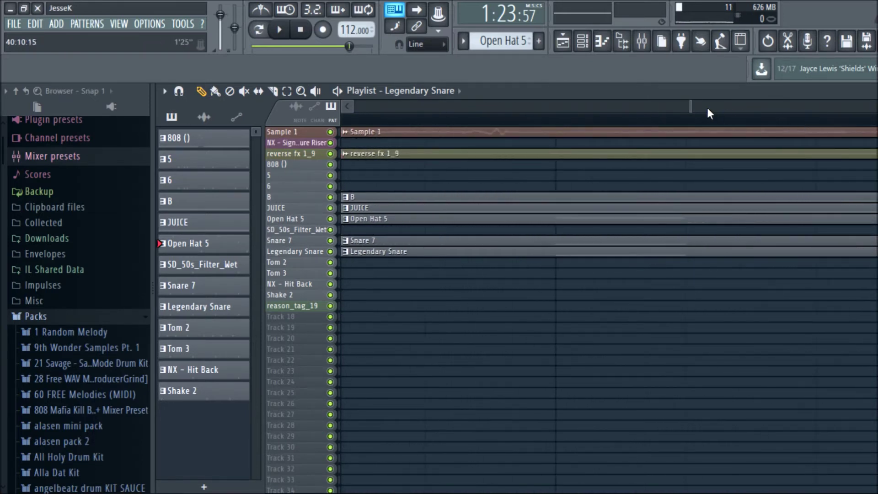
scroll(682, 116, "right", 3)
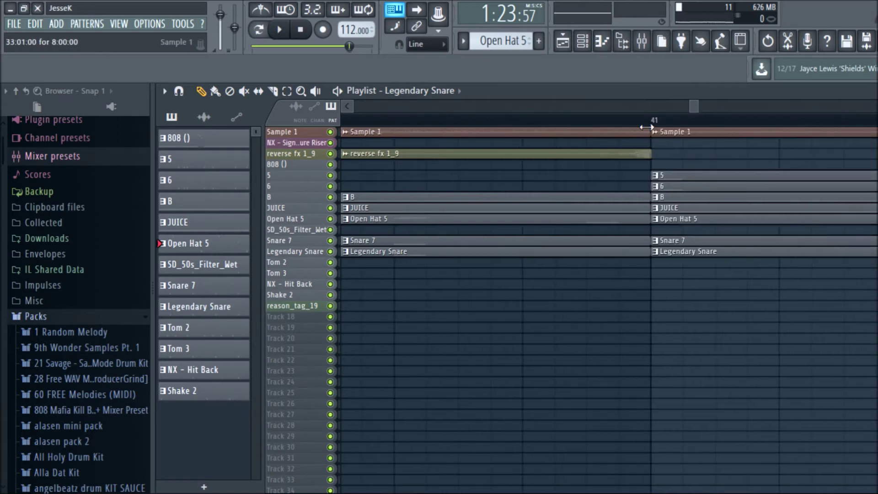
scroll(720, 151, "left", 2)
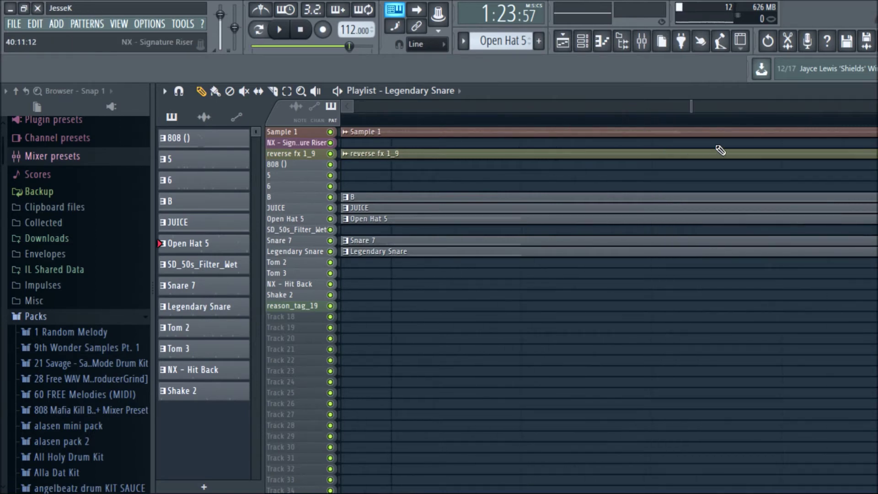
scroll(691, 117, "right", 4)
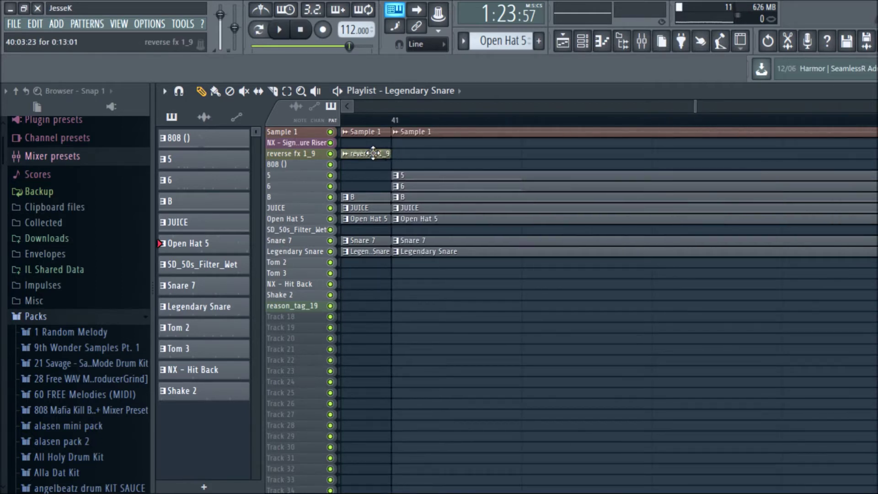
scroll(695, 104, "down", 4)
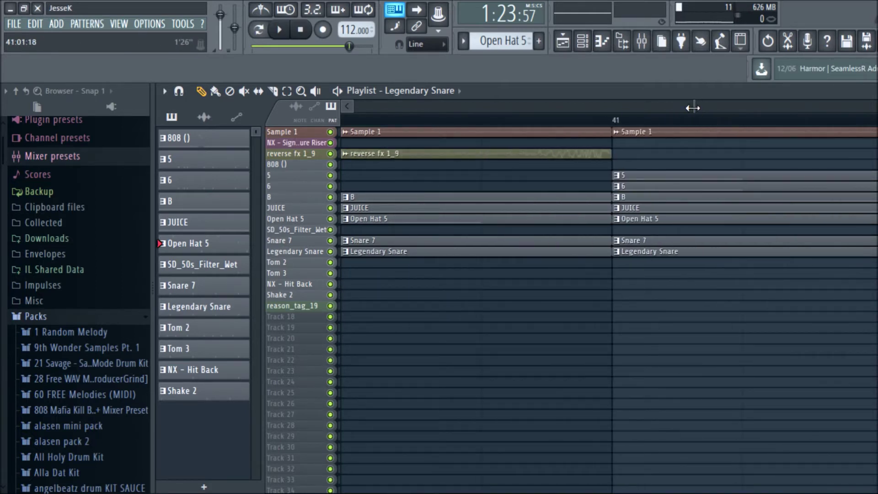
scroll(692, 104, "down", 4)
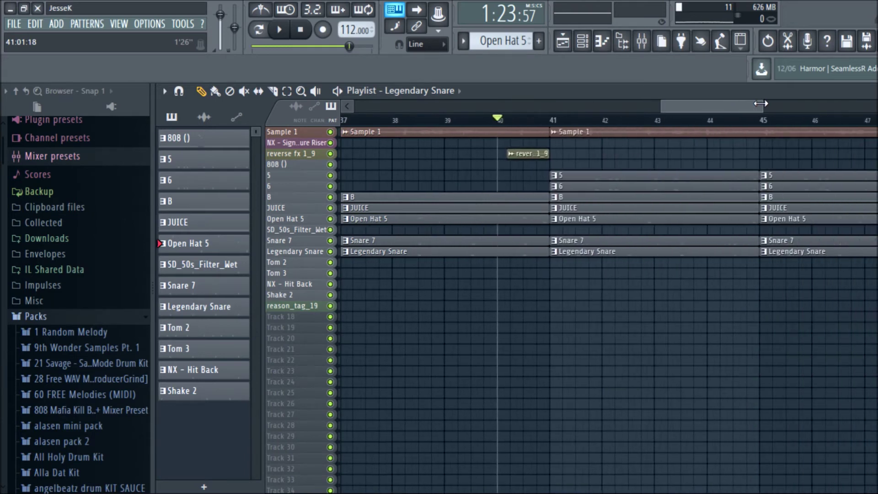
Continue the Shake 2 clips from bar 33 up to bar 49, and place a reason_tag_19 clip at bar 33.
left_click_drag(659, 106, 512, 110)
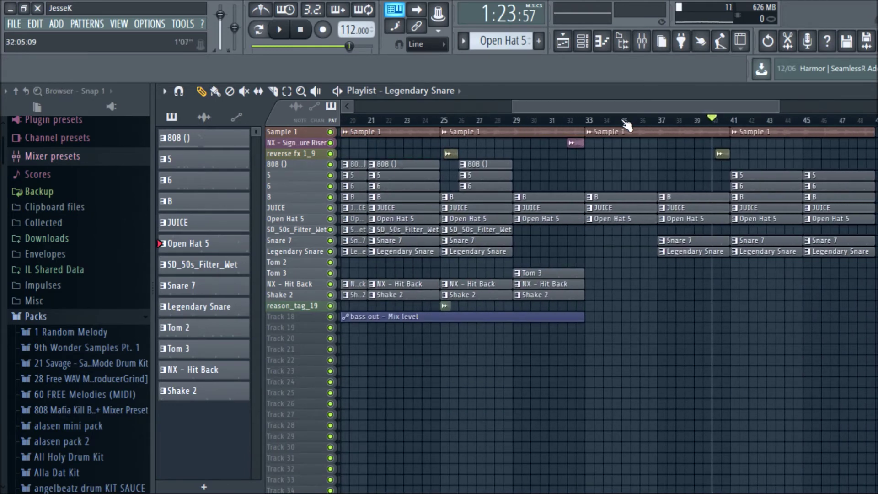
left_click_drag(777, 105, 787, 122)
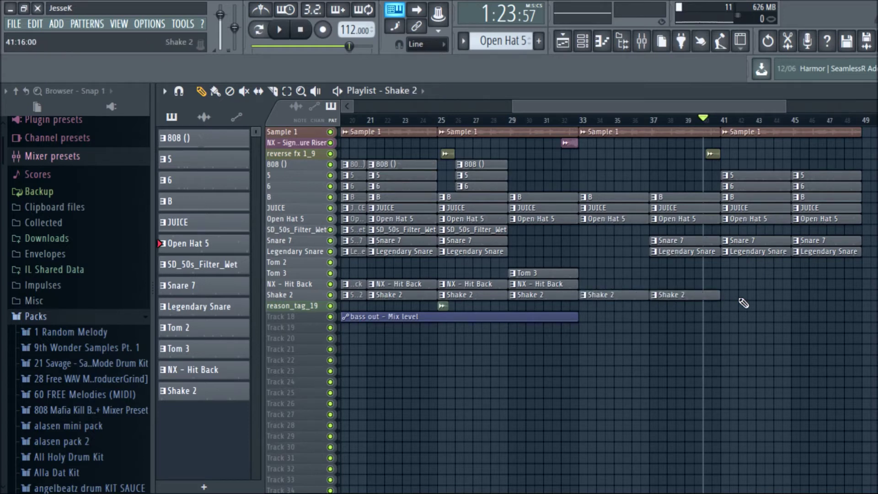
key("space")
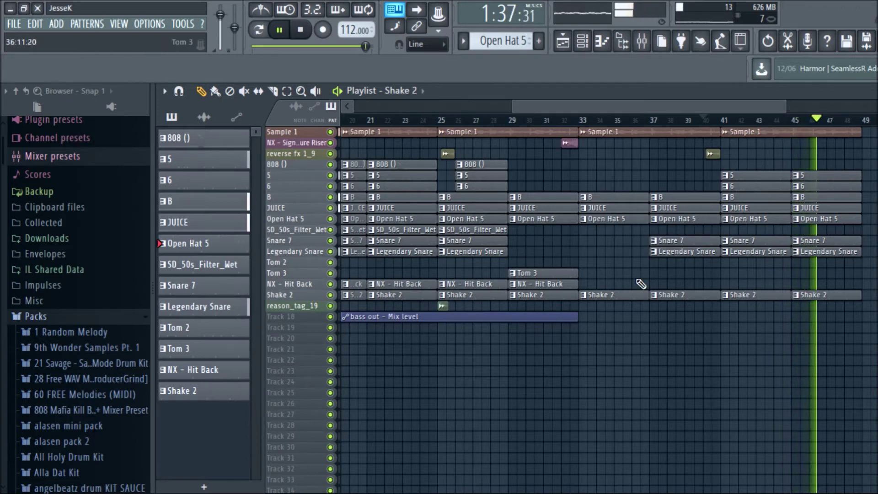
left_click(585, 306)
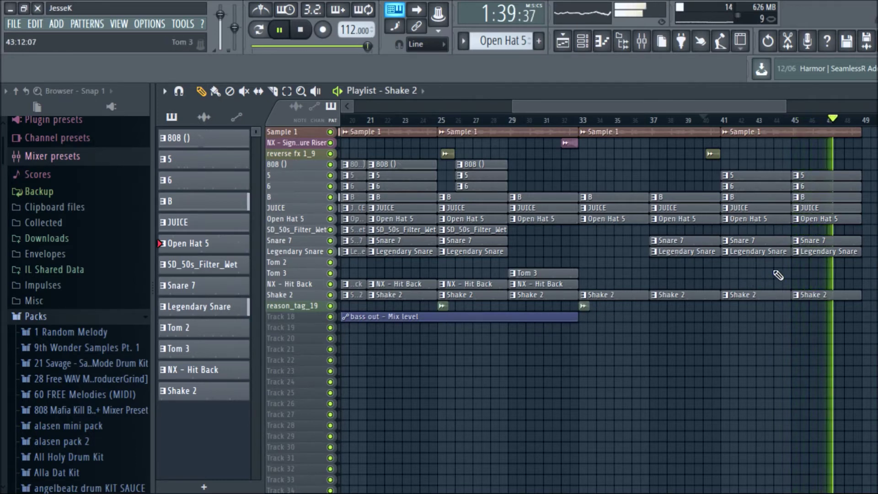
Place the 5, 6, Tom 2 and Tom 3 pattern clips at bar 49.
left_click(866, 176)
left_click(866, 186)
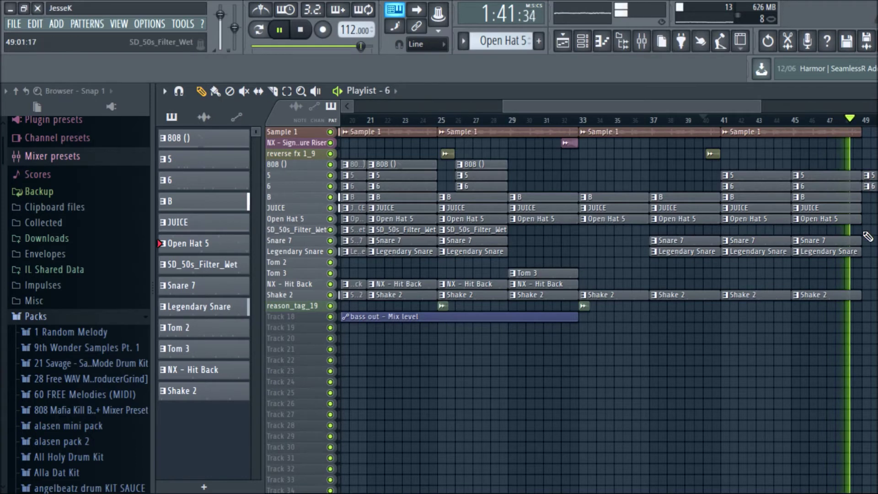
left_click(867, 262)
left_click(867, 273)
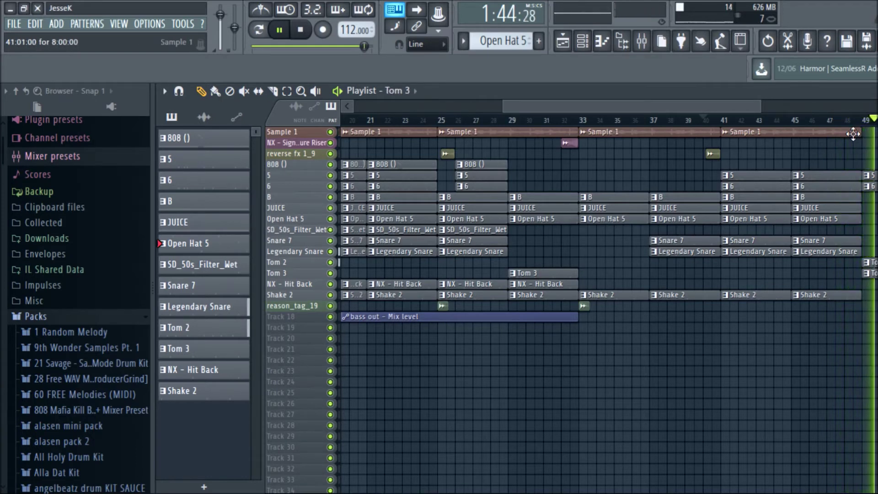
Add Sample 1 and NX - Hit Back clips at bar 49, replaying the song from bar 48.
key("space")
left_click(839, 120)
key("space")
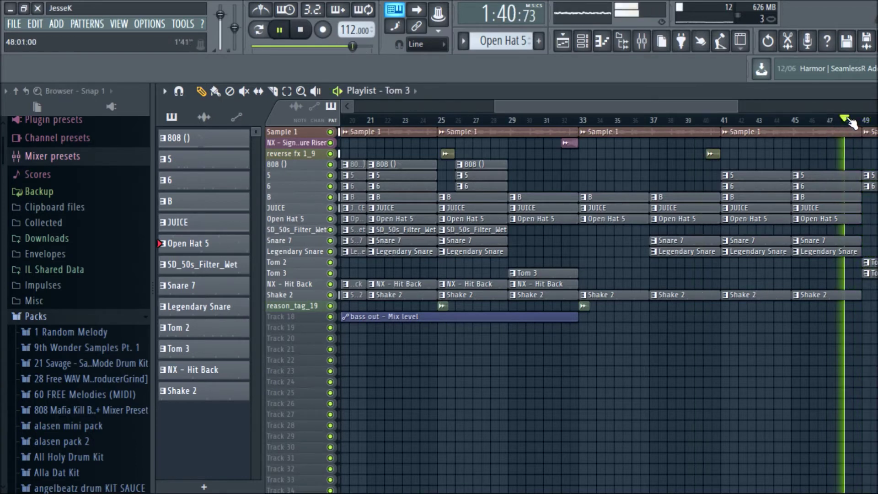
left_click(865, 283)
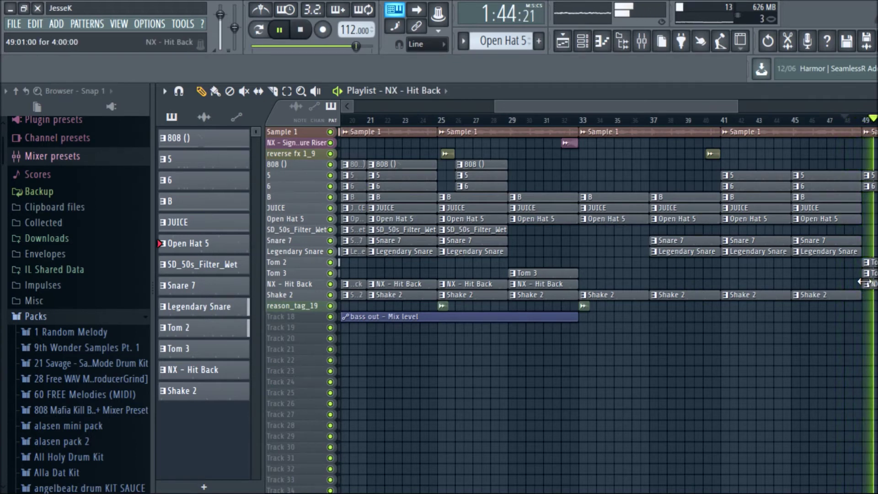
Delete the Tom 2 clip at bar 49 and add a Shake 2 clip at the same bar.
scroll(804, 236, "down", 2)
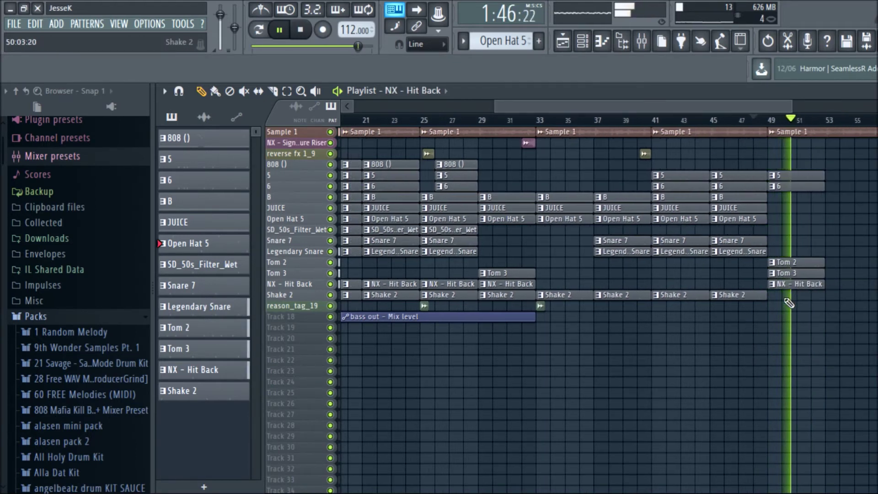
right_click(791, 262)
left_click(778, 294)
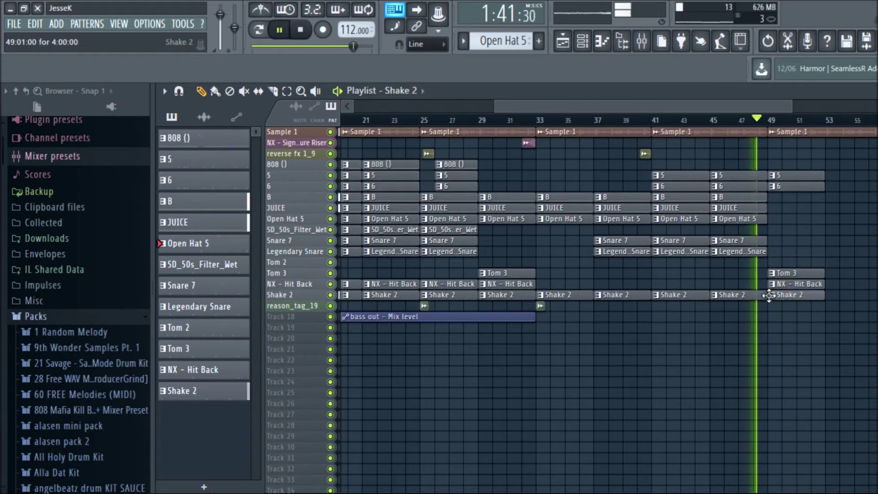
Add Snare 7, Legendary Snare and JUICE clips at bar 49.
left_click(771, 240)
left_click(772, 251)
left_click(772, 208)
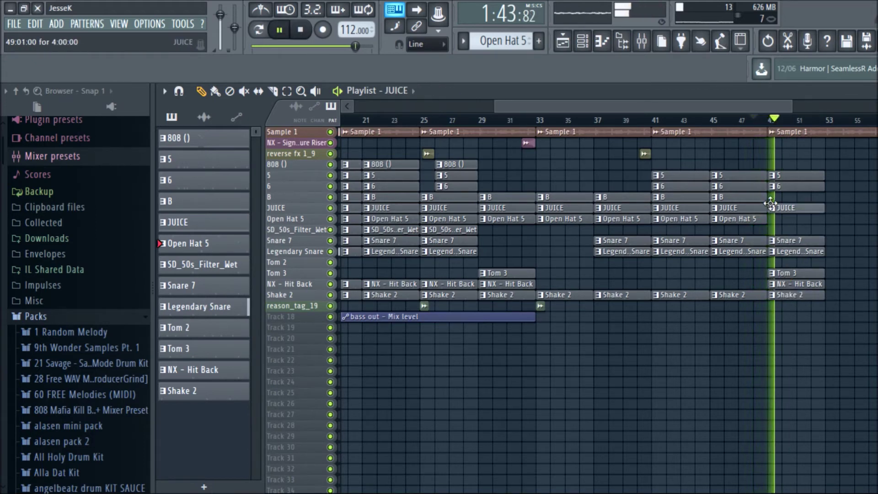
Add B and Open Hat 5 clips at bar 49 and delete the NX - Hit Back and Tom 3 clips there.
left_click(772, 197)
left_click(774, 219)
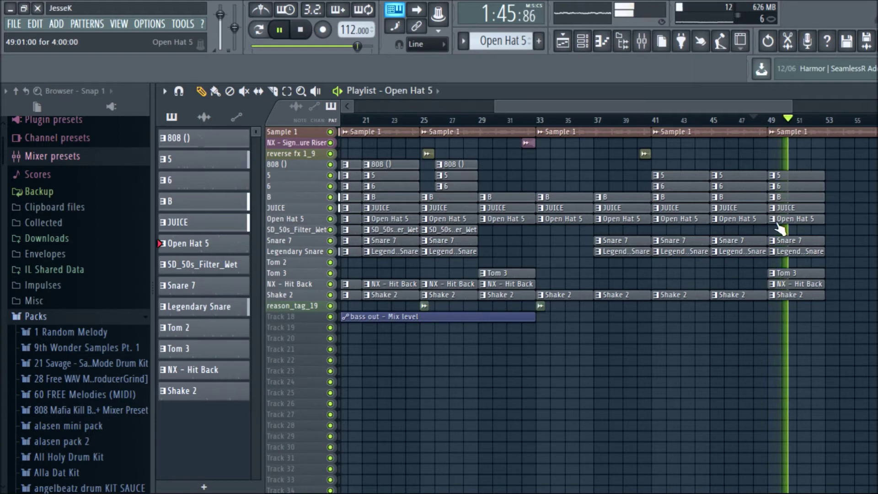
right_click(799, 284)
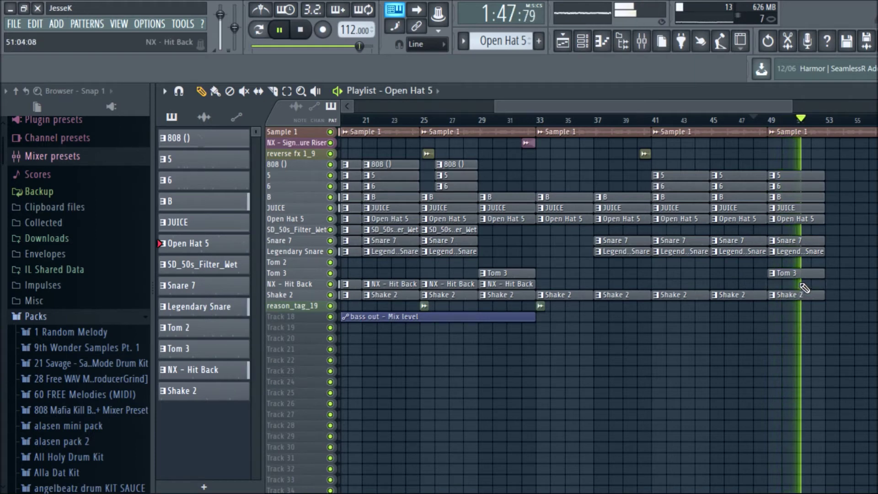
right_click(804, 273)
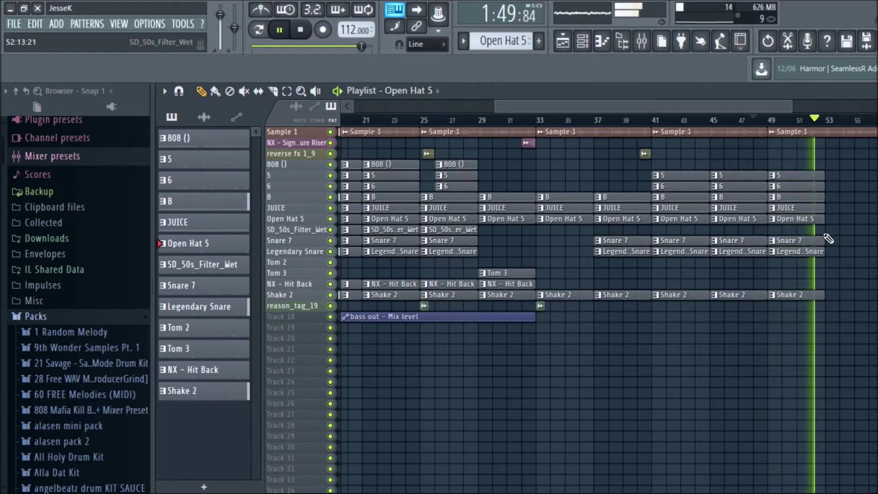
Place 5, 6, B, JUICE, Open Hat 5, Snare 7, Legendary Snare and Shake 2 clips at bar 53.
left_click(834, 176)
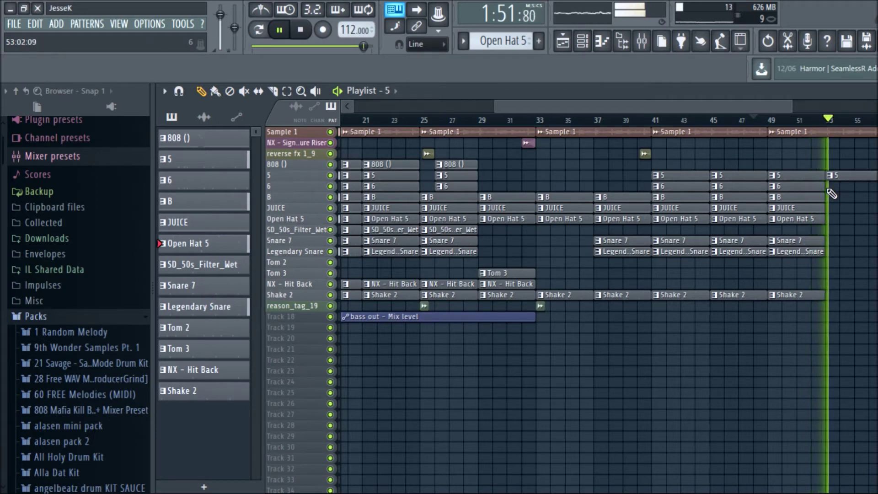
left_click(833, 186)
left_click(832, 197)
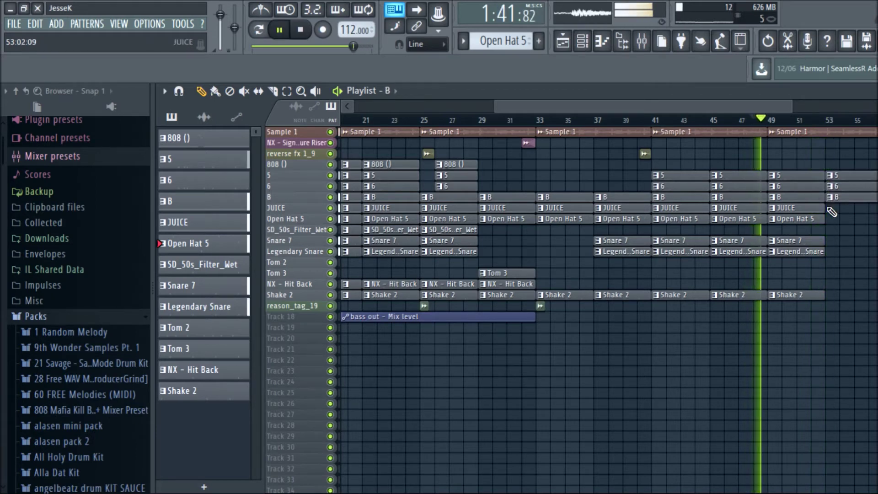
left_click(833, 208)
left_click(832, 219)
left_click(832, 241)
left_click(832, 251)
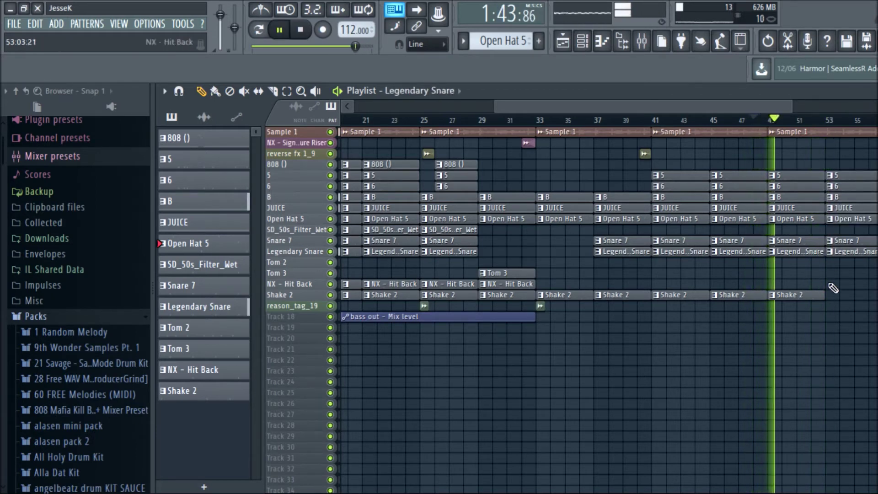
left_click(830, 294)
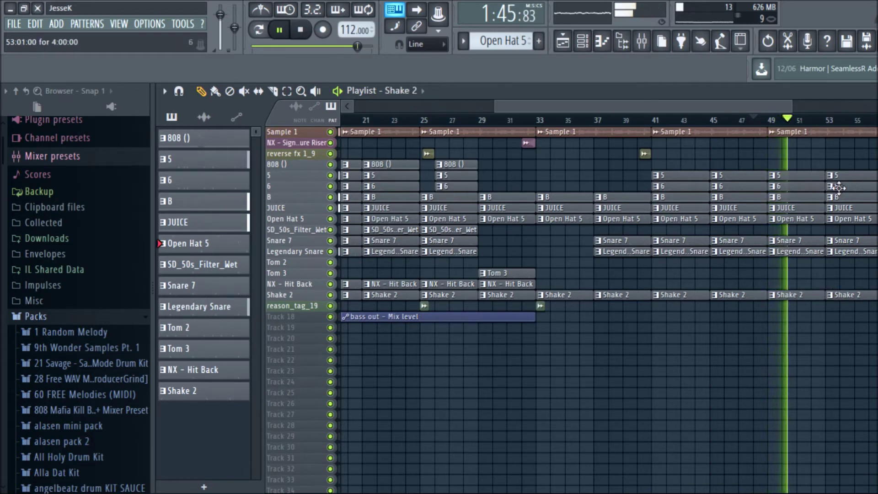
Trim the last 5 and 6 clips to start at bar 55, and add Tom 2, Tom 3 and NX - Hit Back clips at bar 53.
mouse_move(838, 188)
left_mouse_down()
mouse_move(831, 175)
mouse_move(843, 174)
left_mouse_up()
left_click_drag(844, 174, 858, 175)
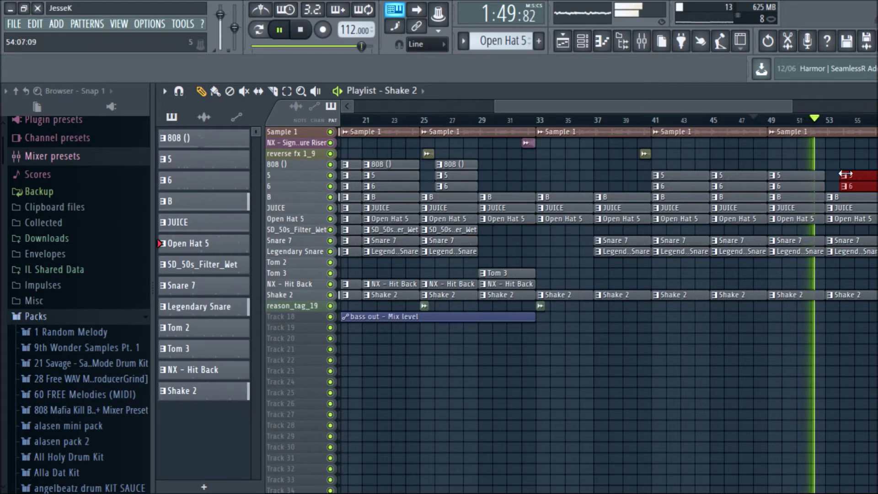
left_click(829, 263)
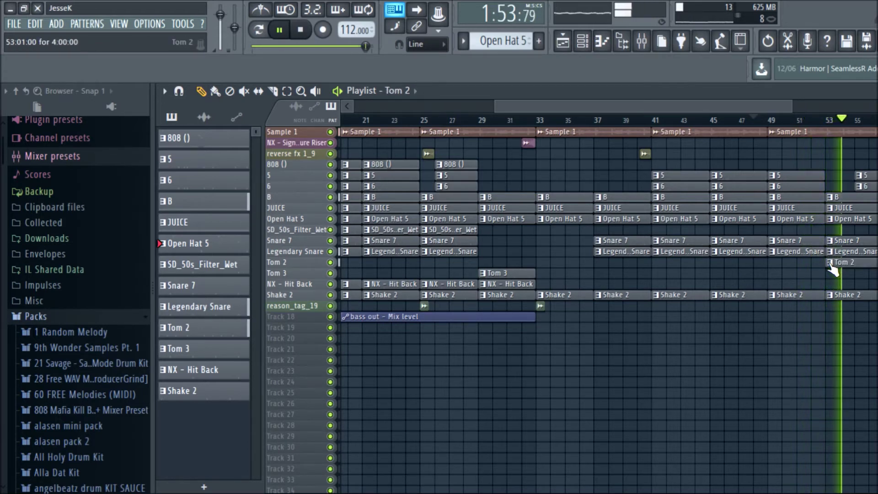
left_click(833, 274)
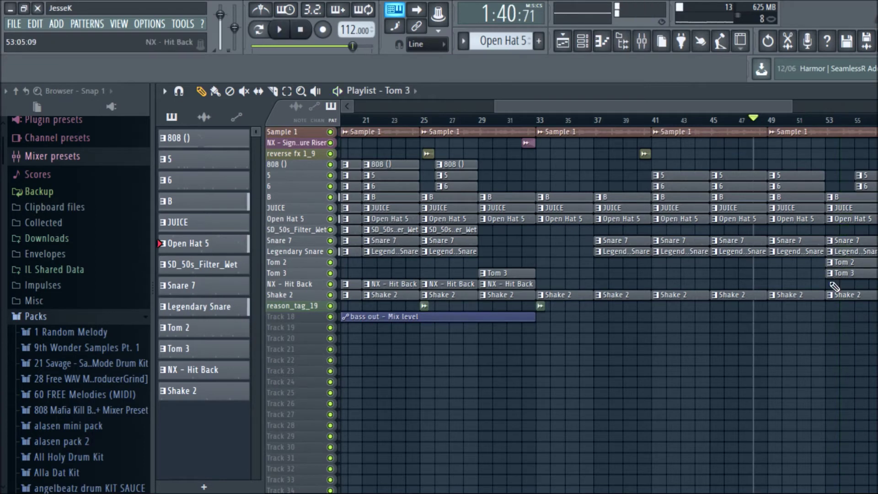
left_click(834, 284)
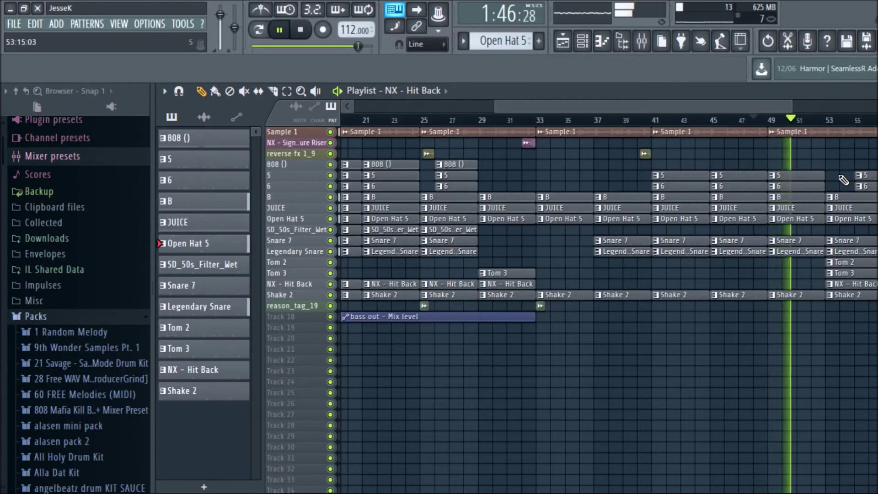
Add an SD_50s_Filter_Wet clip at bar 53 and shorten it and the Tom 2, Tom 3 and NX - Hit Back clips to end at bar 55.
left_click(842, 229)
left_click_drag(875, 229, 855, 229)
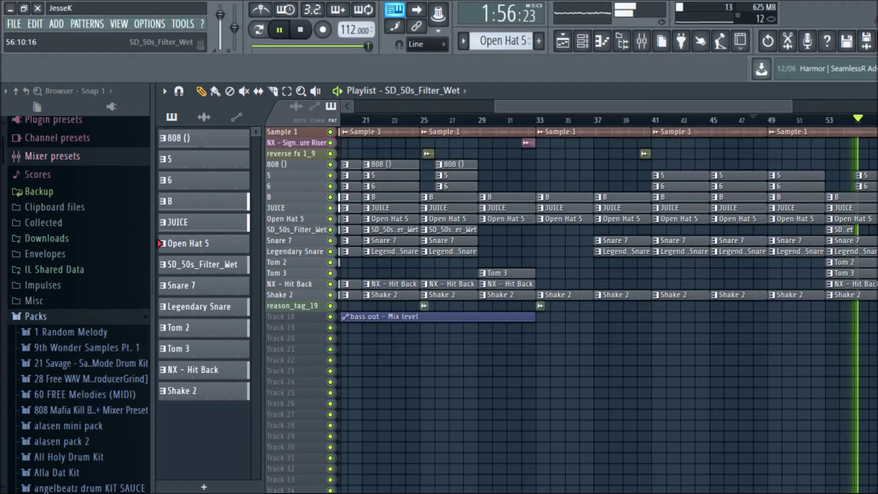
key("space")
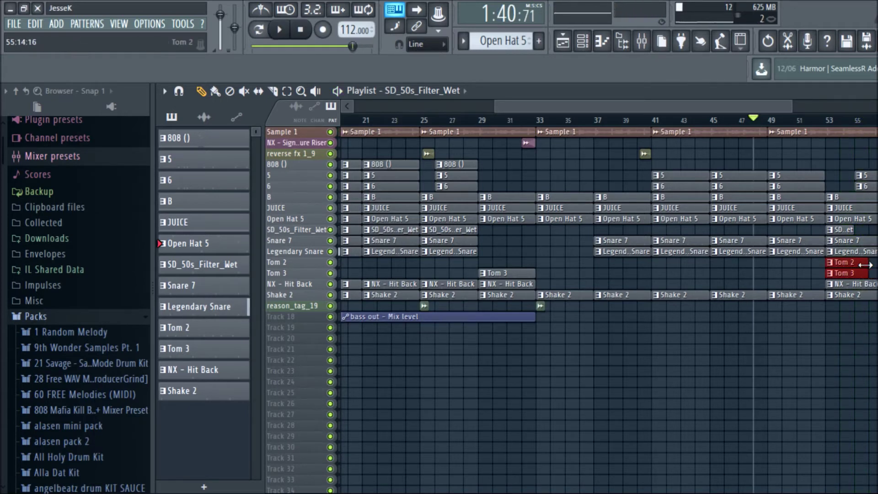
key("space")
left_click(848, 281)
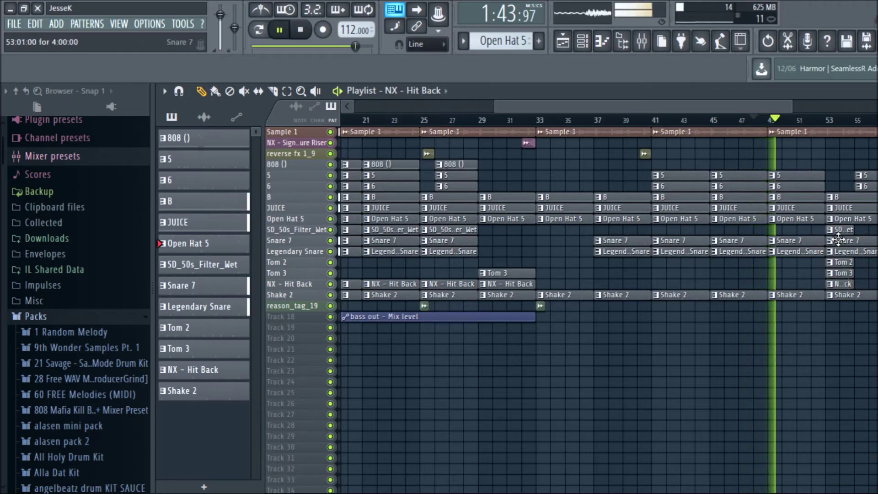
Add an NX - Signature Riser clip at bar 52 and a reverse fx 1_9 clip at bar 54.
left_click(816, 143)
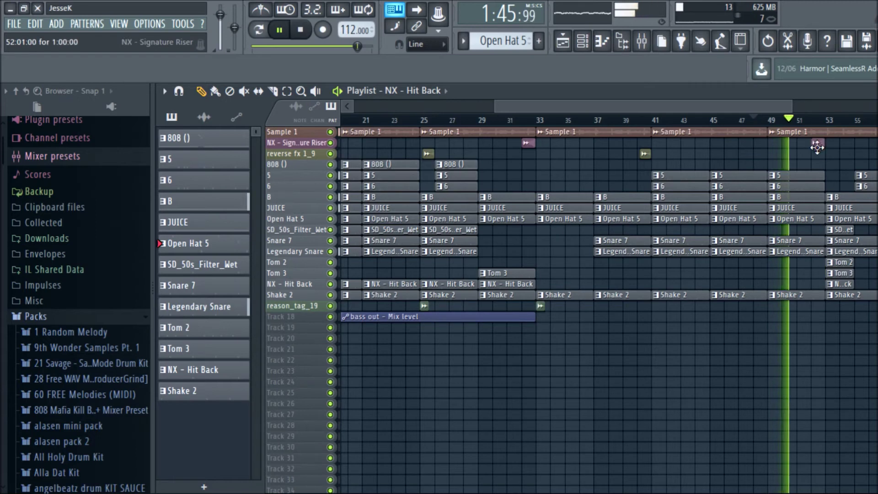
left_click(852, 164)
right_click(854, 164)
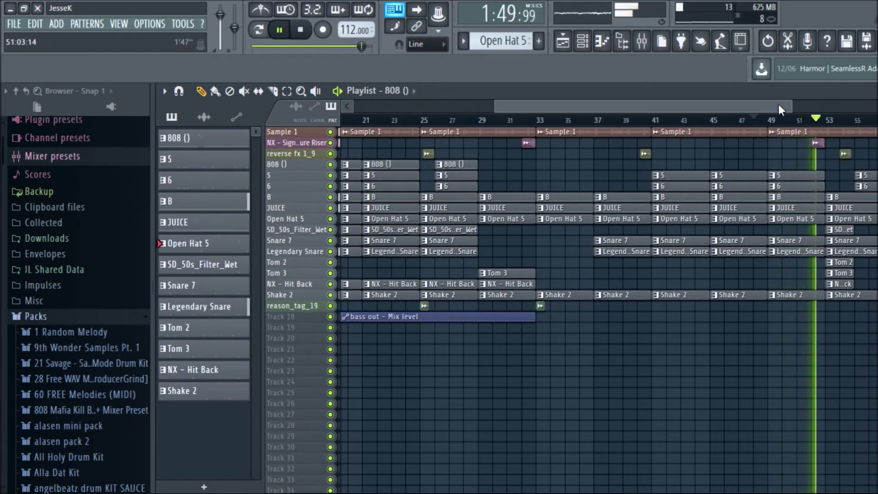
Shift the last reverse fx 1_9 clip so that it ends exactly at bar 55.
scroll(779, 105, "right", 3)
scroll(773, 122, "up", 8)
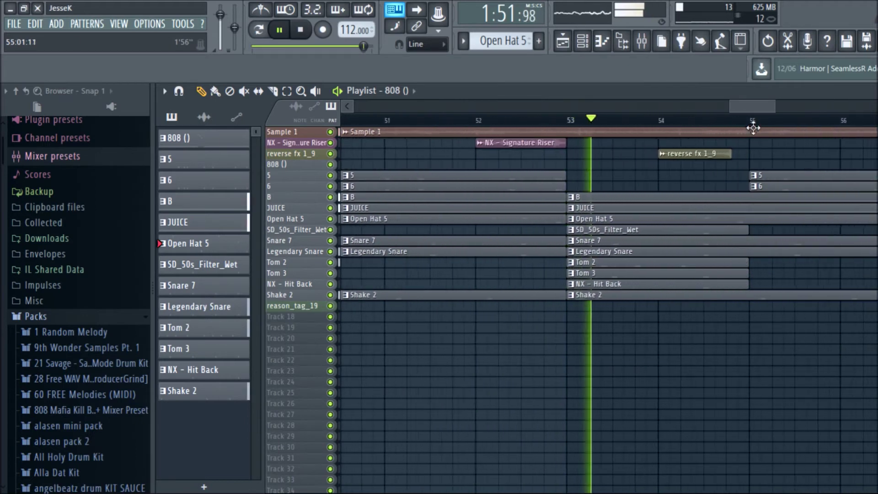
scroll(755, 121, "up", 6)
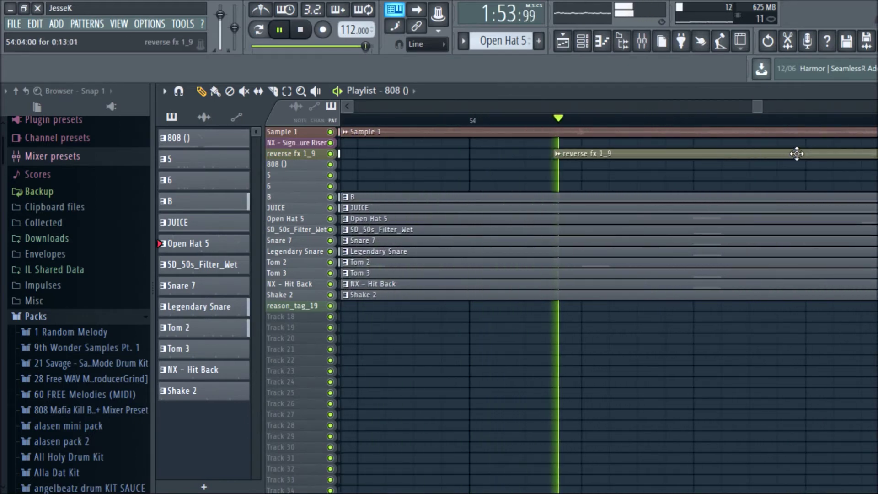
key("space")
scroll(761, 108, "right", 2)
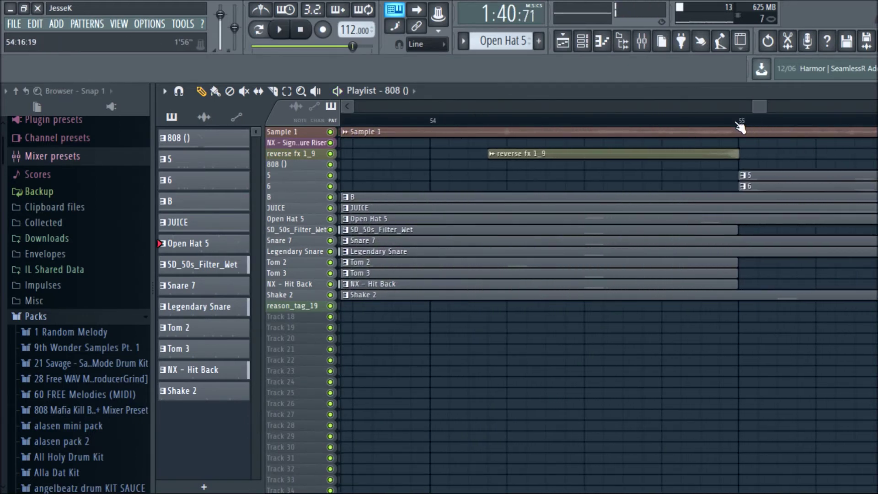
scroll(741, 122, "up", 1)
scroll(749, 127, "down", 1)
left_click_drag(736, 150, 731, 157)
scroll(755, 108, "down", 3)
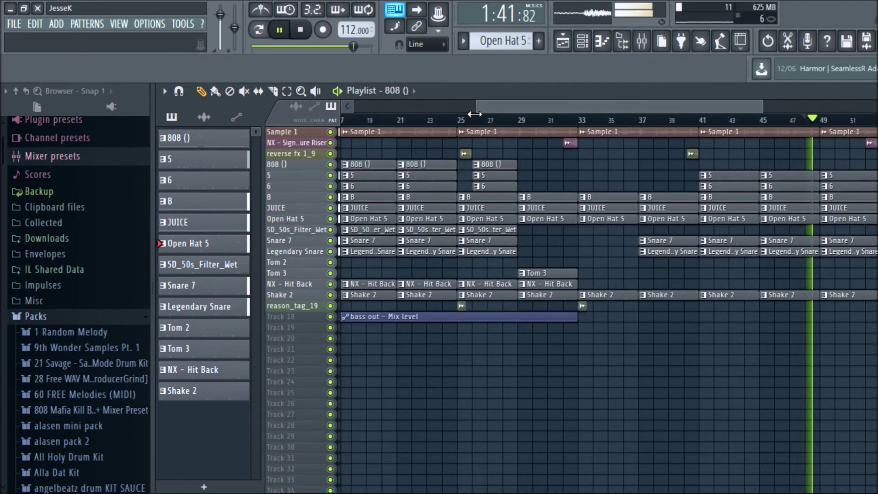
Extend the bass out - Mix level automation clip to bar 57 and add a reason_tag_19 clip at bar 53.
left_click_drag(753, 109, 852, 113)
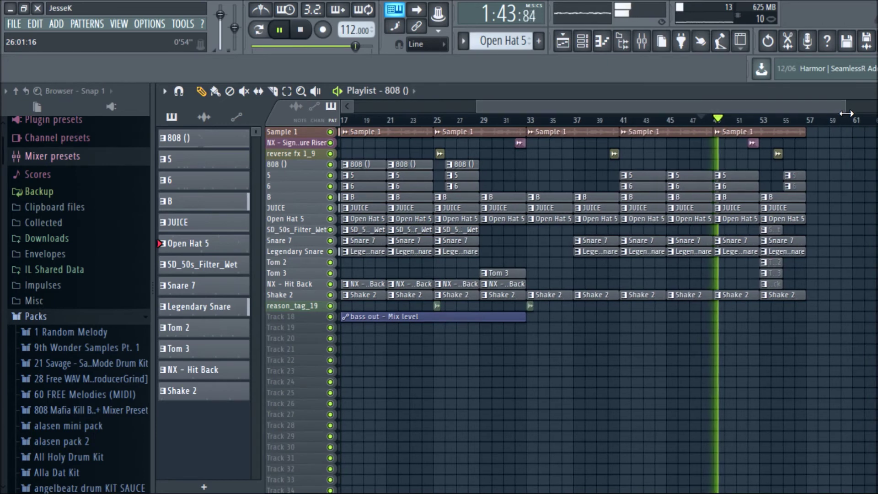
left_click(776, 153)
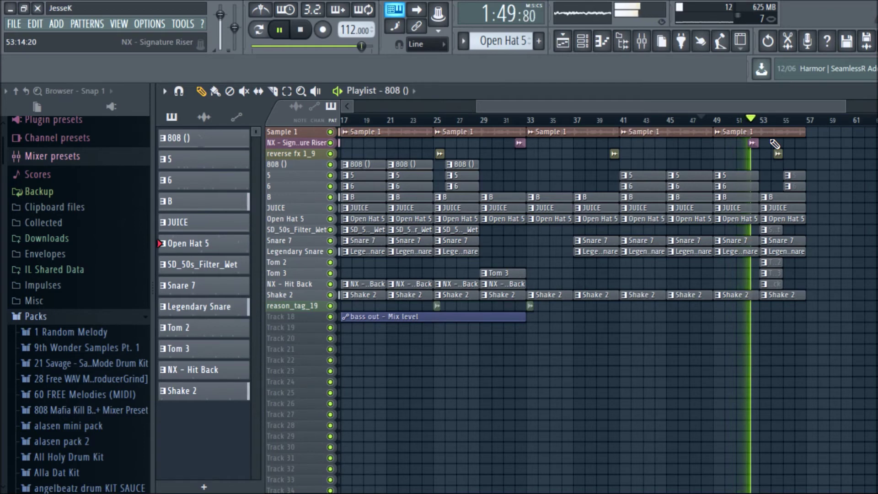
left_click_drag(526, 317, 805, 318)
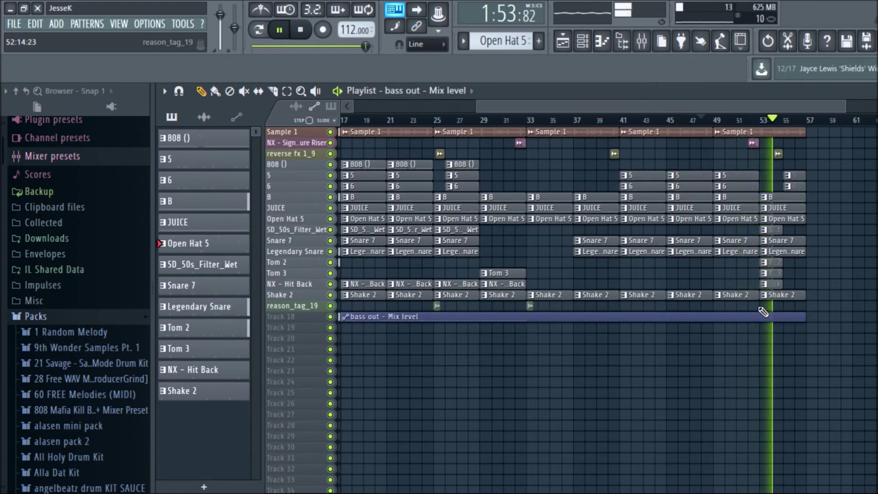
key("space")
key("space")
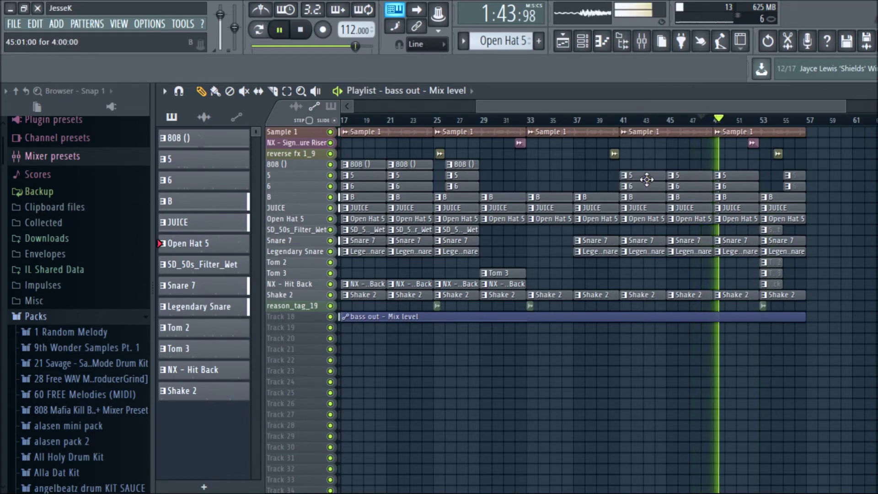
Add a Sample 1 clip at bar 57 and extend the bass out - Mix level automation past bar 61.
left_click_drag(476, 106, 347, 117)
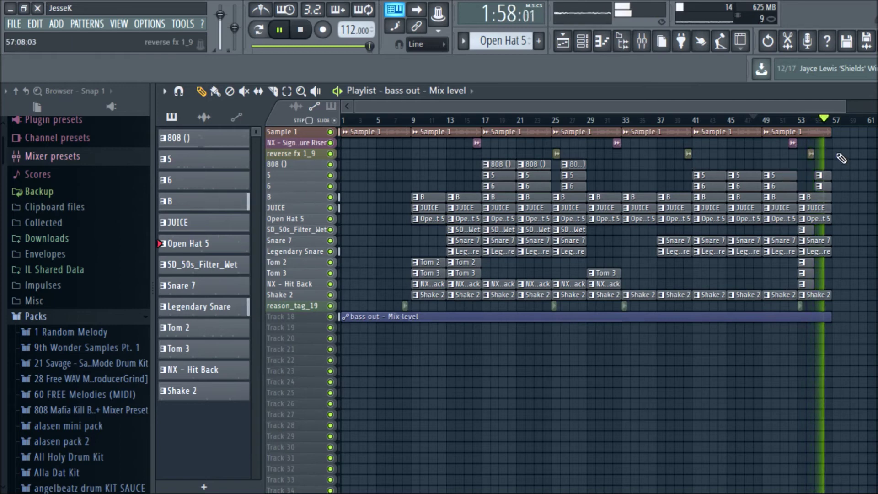
left_click(836, 133)
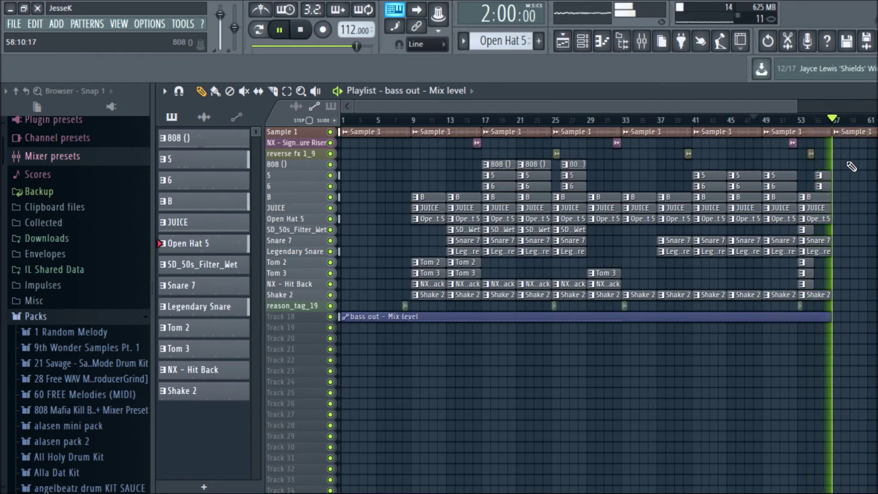
left_click_drag(839, 322, 877, 322)
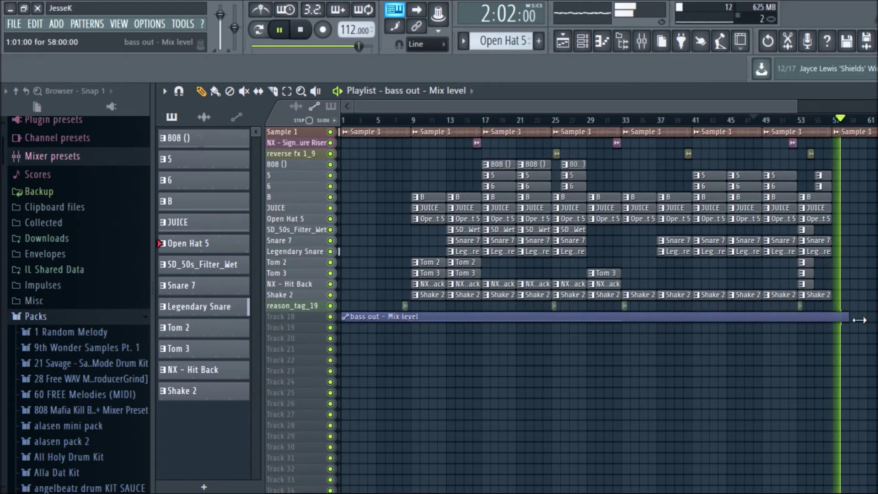
key("space")
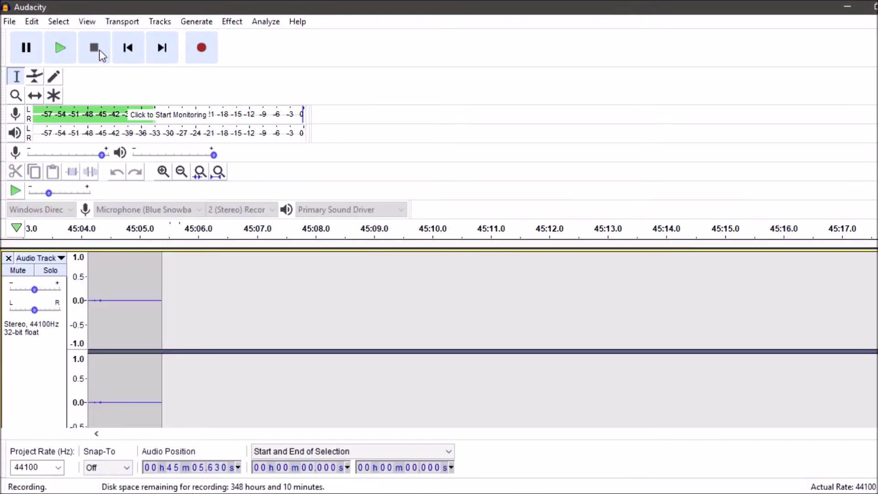
Stop the recording in Audacity, and play the finished song in FL Studio from the beginning before stopping playback.
left_click(96, 48)
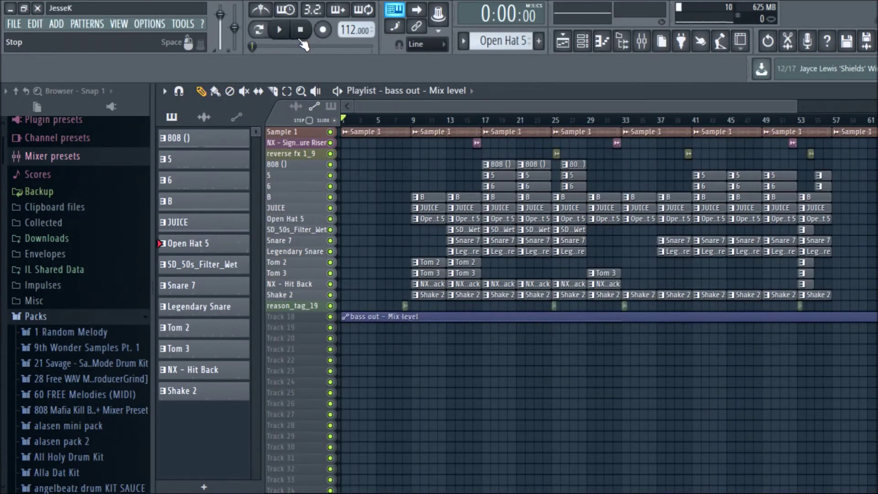
key("space")
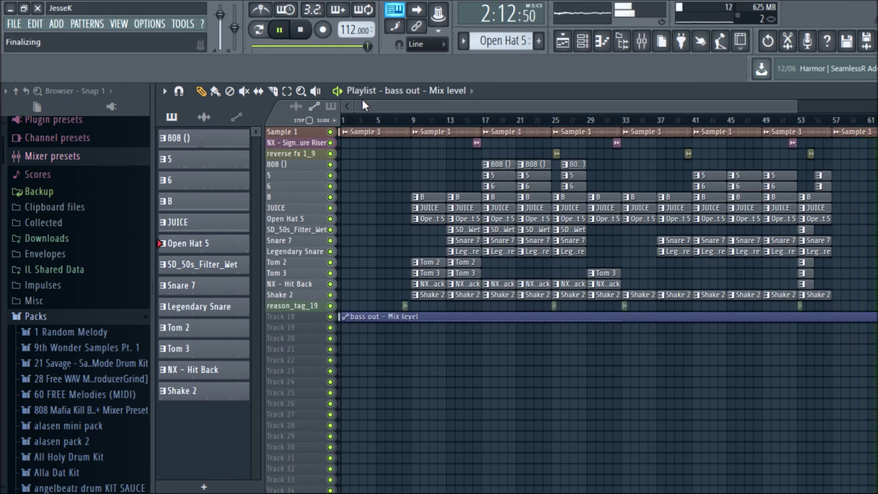
left_click(310, 34)
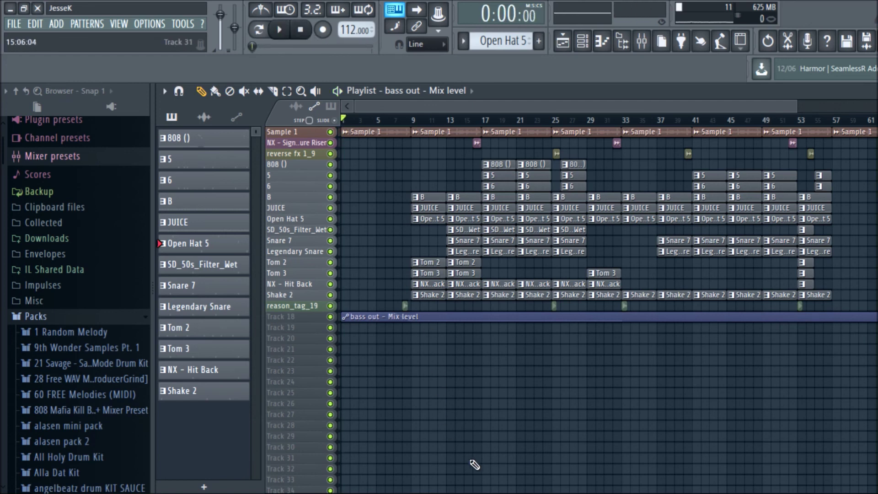